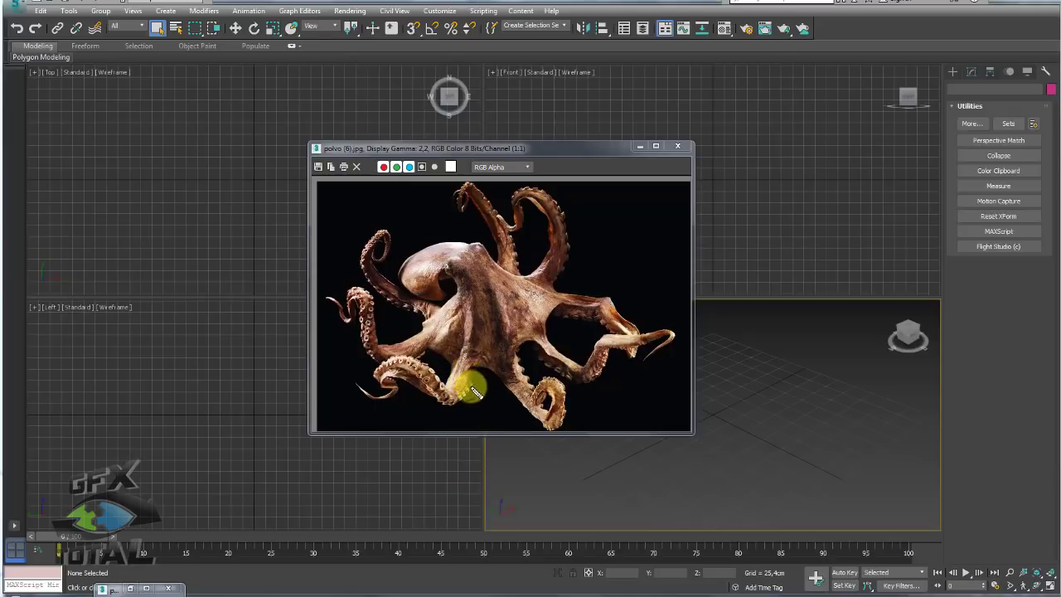
Trace tentacles on the polvo (6).jpg reference photo, clear the marks, and move its window left.
{"action": "left_click", "coordinate": [445, 399]}
{"action": "mouse_move", "coordinate": [445, 398]}
{"action": "left_mouse_down"}
{"action": "mouse_move", "coordinate": [373, 373]}
{"action": "mouse_move", "coordinate": [442, 399]}
{"action": "left_mouse_up"}
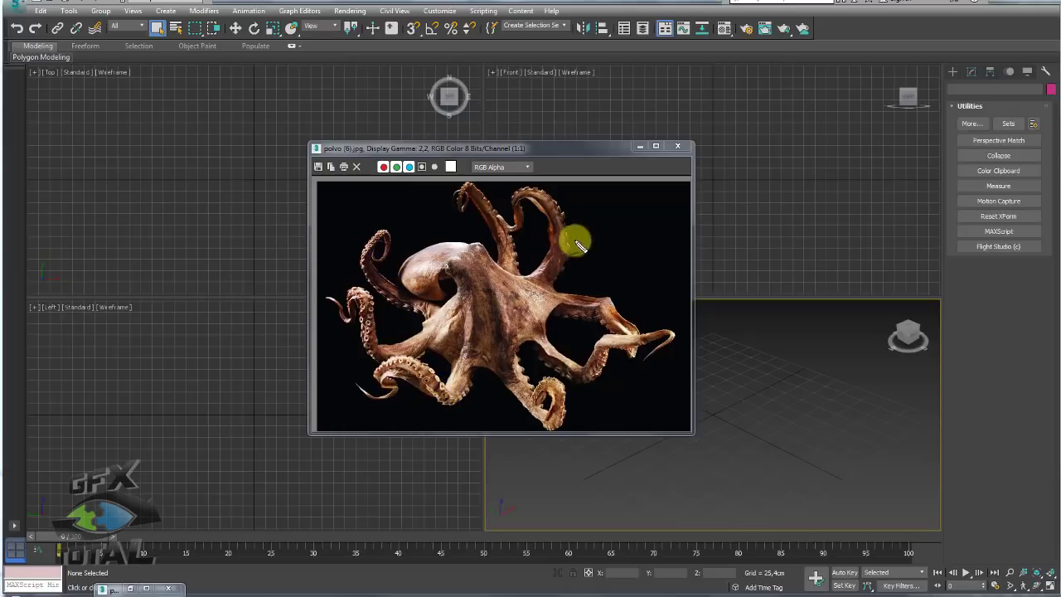
{"action": "mouse_move", "coordinate": [525, 277]}
{"action": "left_mouse_down"}
{"action": "mouse_move", "coordinate": [620, 173]}
{"action": "mouse_move", "coordinate": [572, 278]}
{"action": "left_mouse_up"}
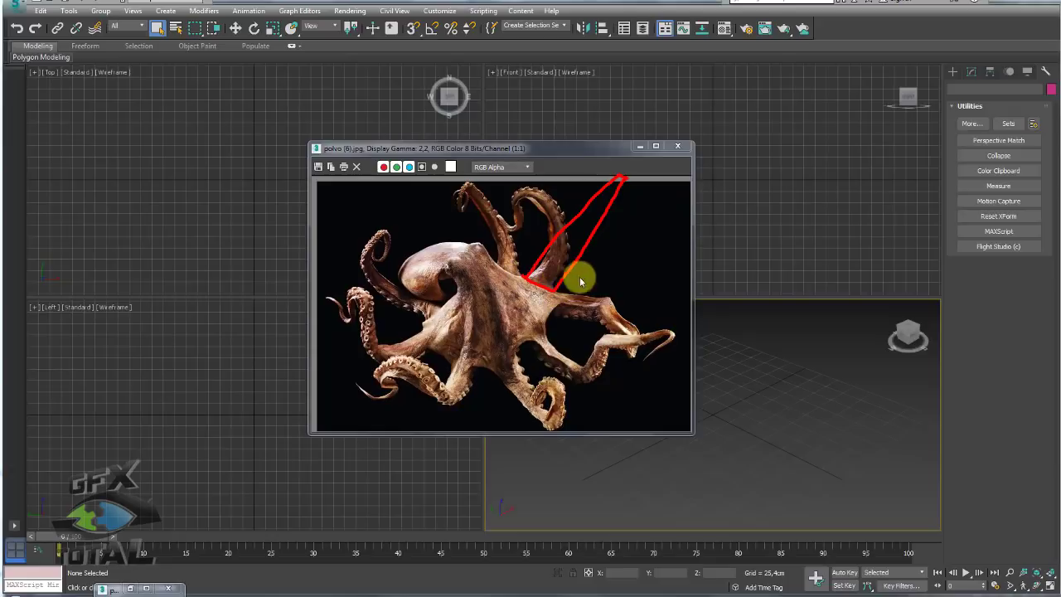
{"action": "key", "text": "Escape"}
{"action": "left_click_drag", "start_coordinate": [592, 150], "coordinate": [253, 163]}
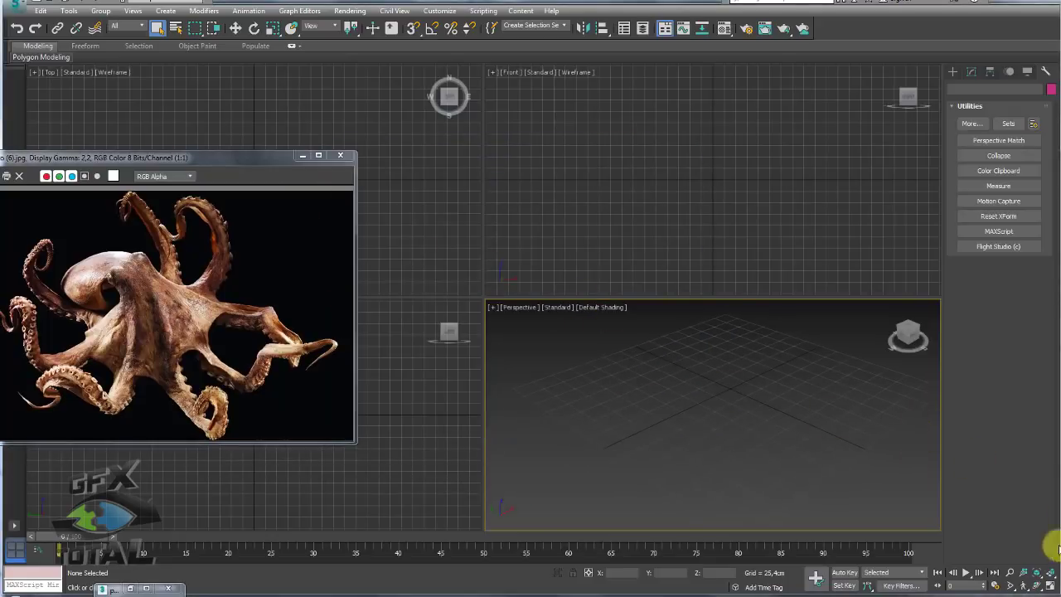
Maximize the Perspective viewport, then shrink the dark octopus photo window into the top-left corner.
{"action": "left_click", "coordinate": [1050, 583]}
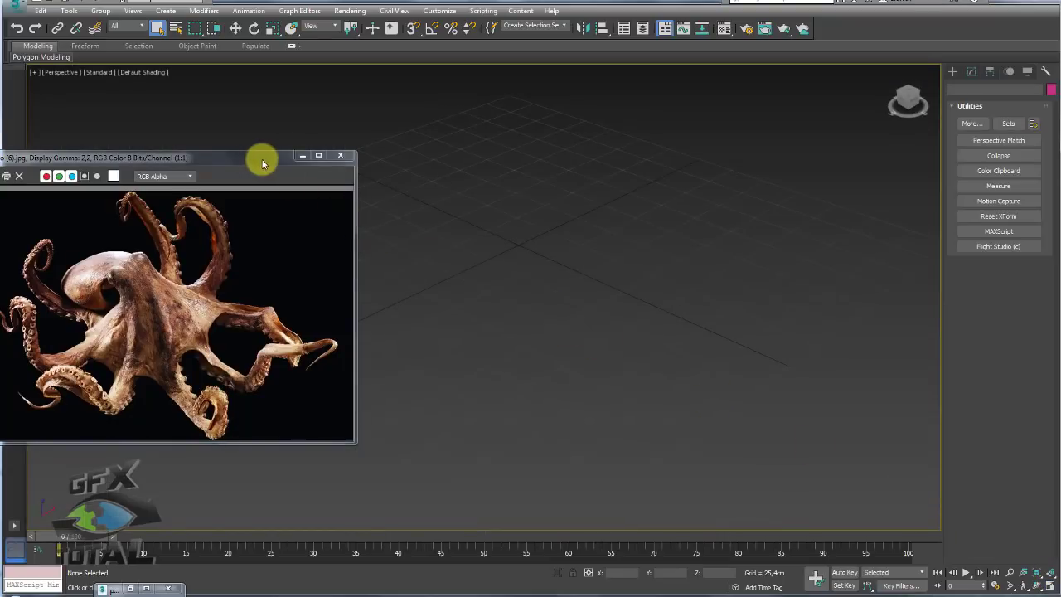
{"action": "left_click_drag", "start_coordinate": [261, 158], "coordinate": [321, 150]}
{"action": "left_click_drag", "start_coordinate": [417, 163], "coordinate": [322, 166]}
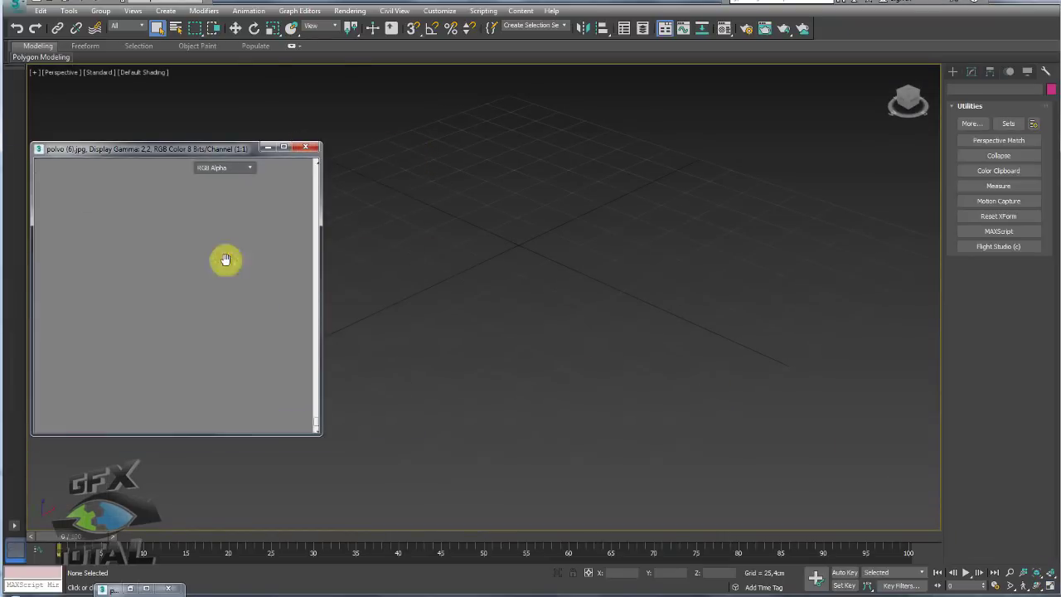
{"action": "scroll", "coordinate": [225, 260], "scroll_direction": "down", "scroll_amount": 1}
{"action": "left_click_drag", "start_coordinate": [212, 157], "coordinate": [197, 59]}
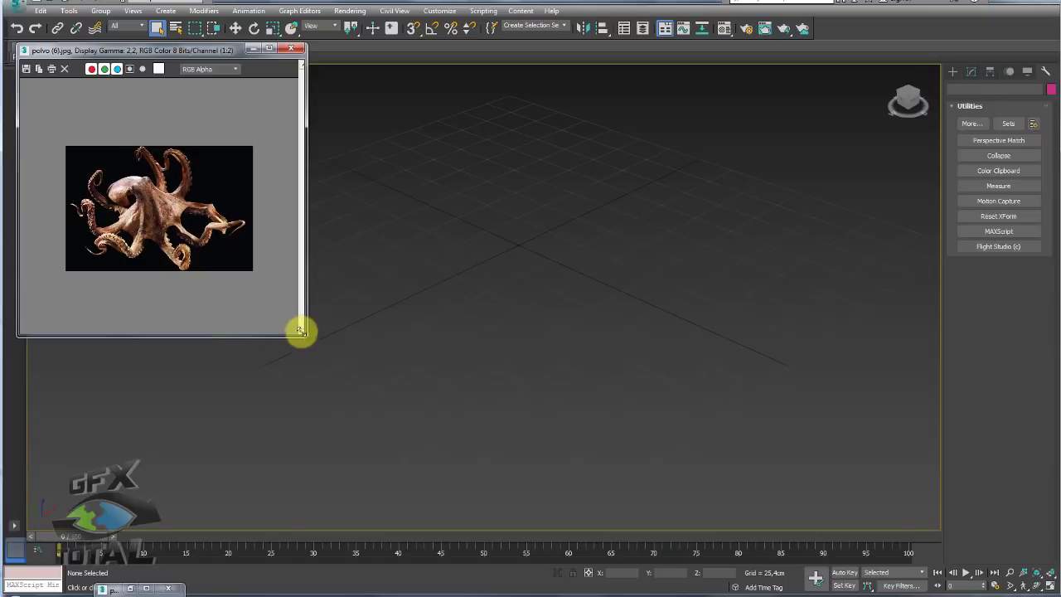
{"action": "left_click_drag", "start_coordinate": [300, 331], "coordinate": [218, 267]}
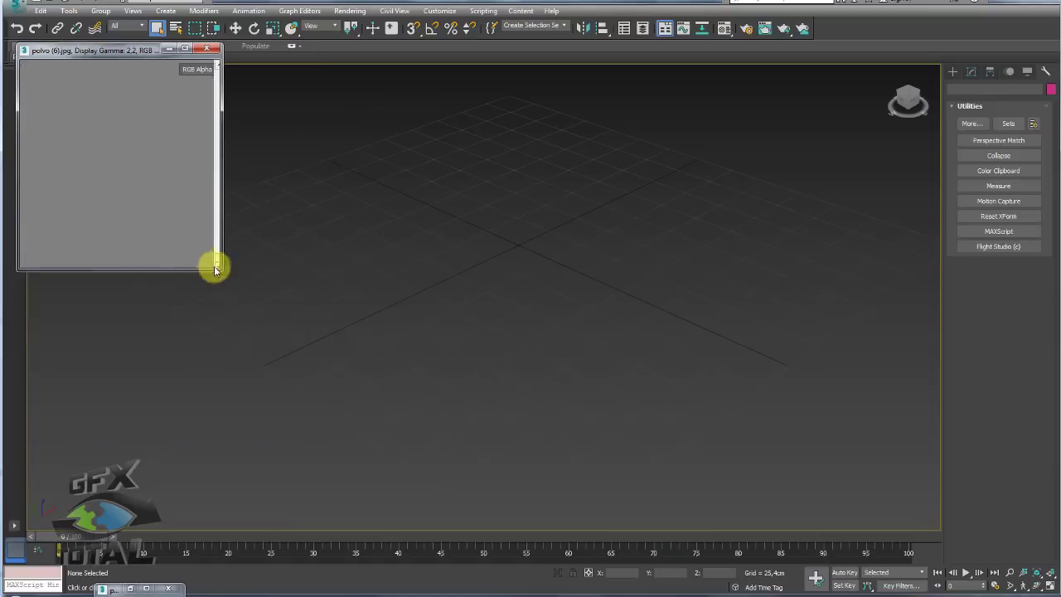
Restore the orange octopus photo polvo (5).jpg, then shrink it and place it below on the left edge.
{"action": "left_click", "coordinate": [130, 588]}
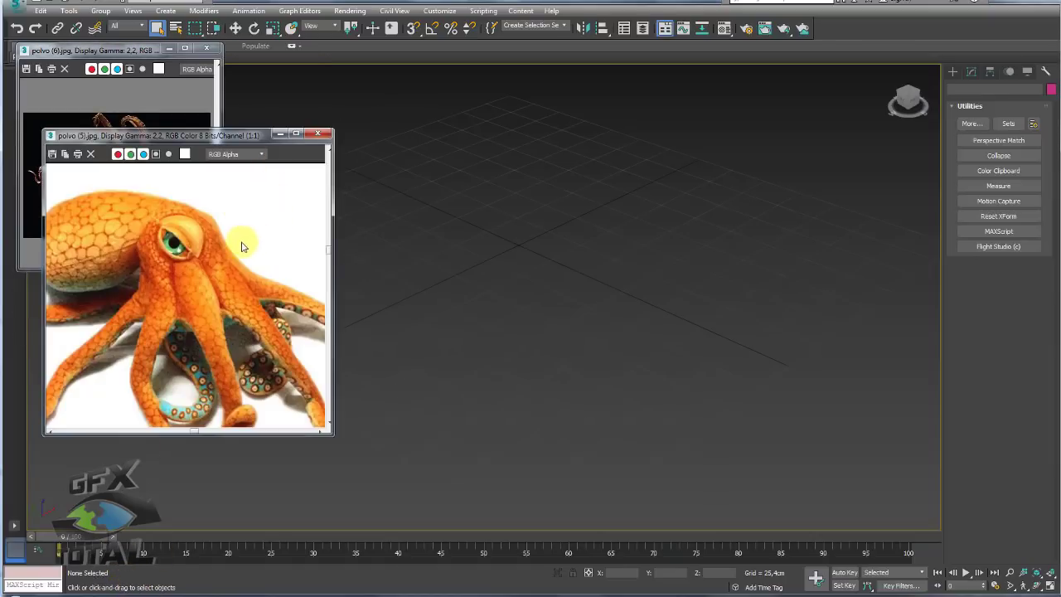
{"action": "scroll", "coordinate": [236, 245], "scroll_direction": "down", "scroll_amount": 2}
{"action": "scroll", "coordinate": [199, 294], "scroll_direction": "up", "scroll_amount": 2}
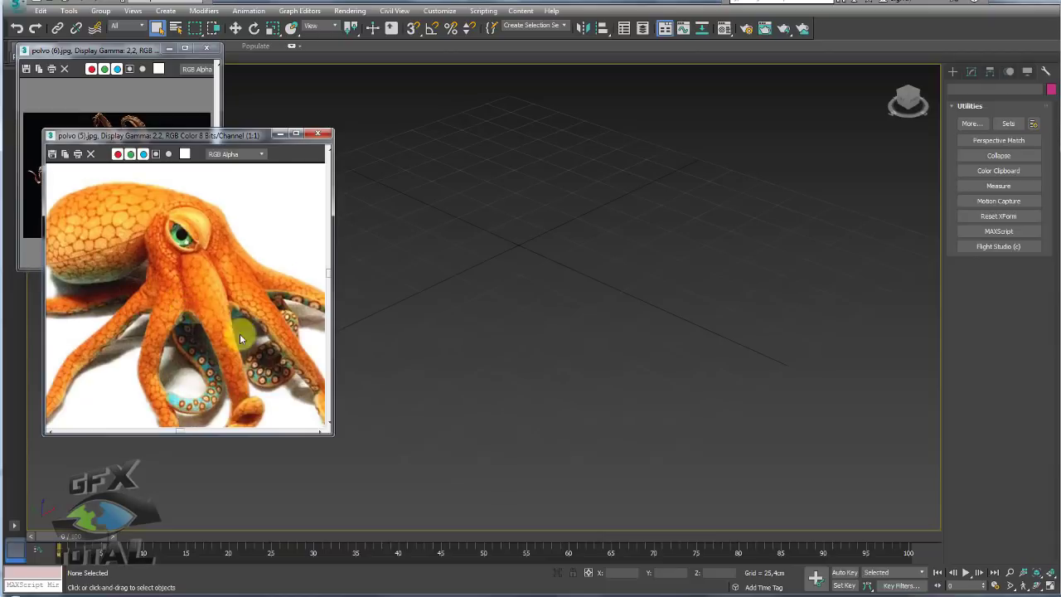
{"action": "scroll", "coordinate": [126, 214], "scroll_direction": "up", "scroll_amount": 1}
{"action": "scroll", "coordinate": [186, 189], "scroll_direction": "down", "scroll_amount": 2}
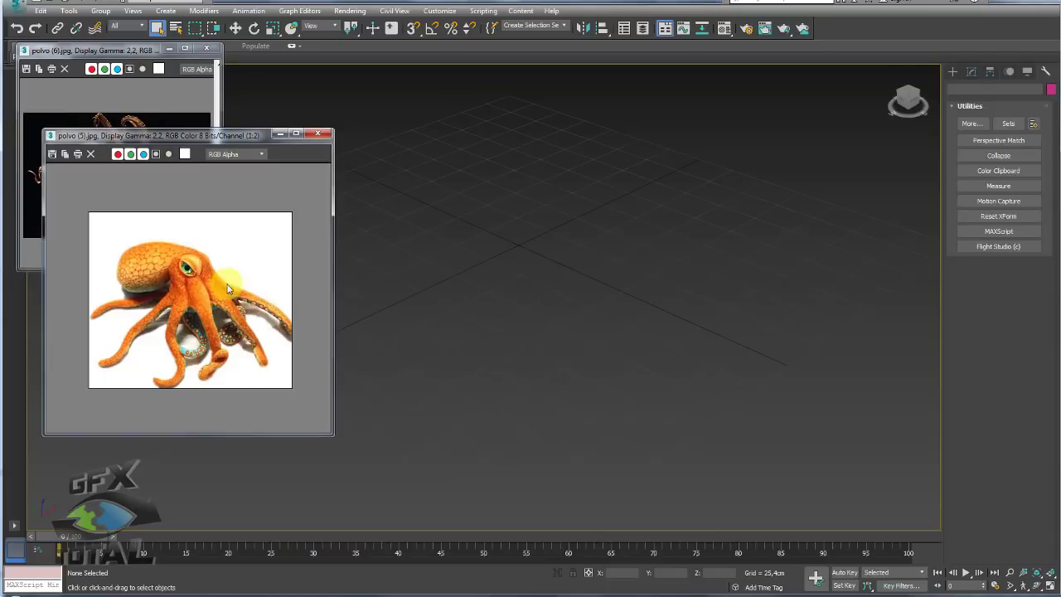
{"action": "scroll", "coordinate": [196, 275], "scroll_direction": "up", "scroll_amount": 1}
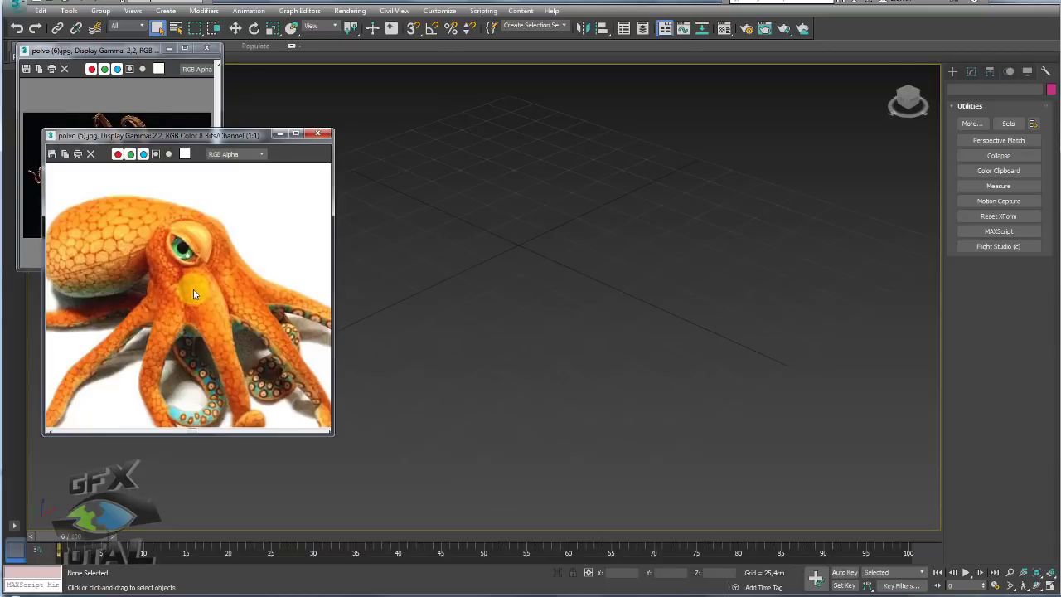
{"action": "scroll", "coordinate": [197, 293], "scroll_direction": "down", "scroll_amount": 1}
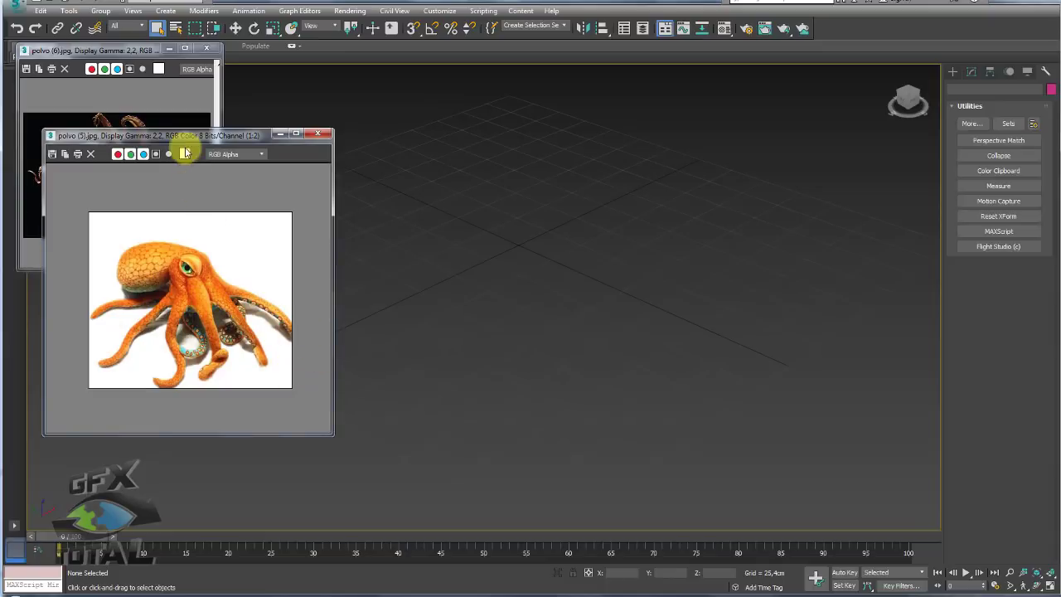
{"action": "left_click_drag", "start_coordinate": [165, 135], "coordinate": [168, 238]}
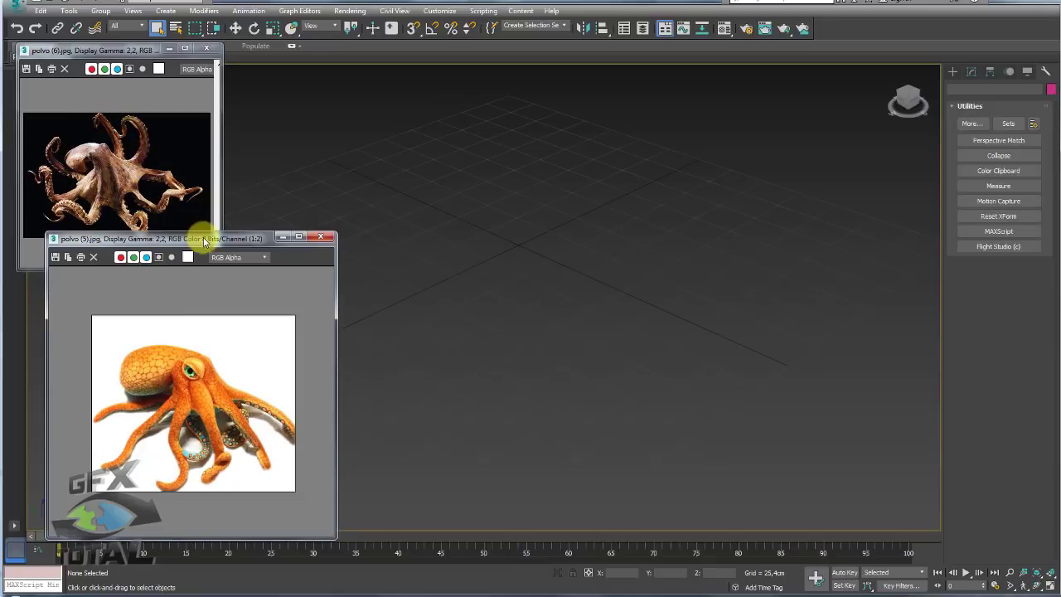
{"action": "left_click_drag", "start_coordinate": [304, 238], "coordinate": [283, 221]}
{"action": "left_click_drag", "start_coordinate": [258, 254], "coordinate": [233, 263]}
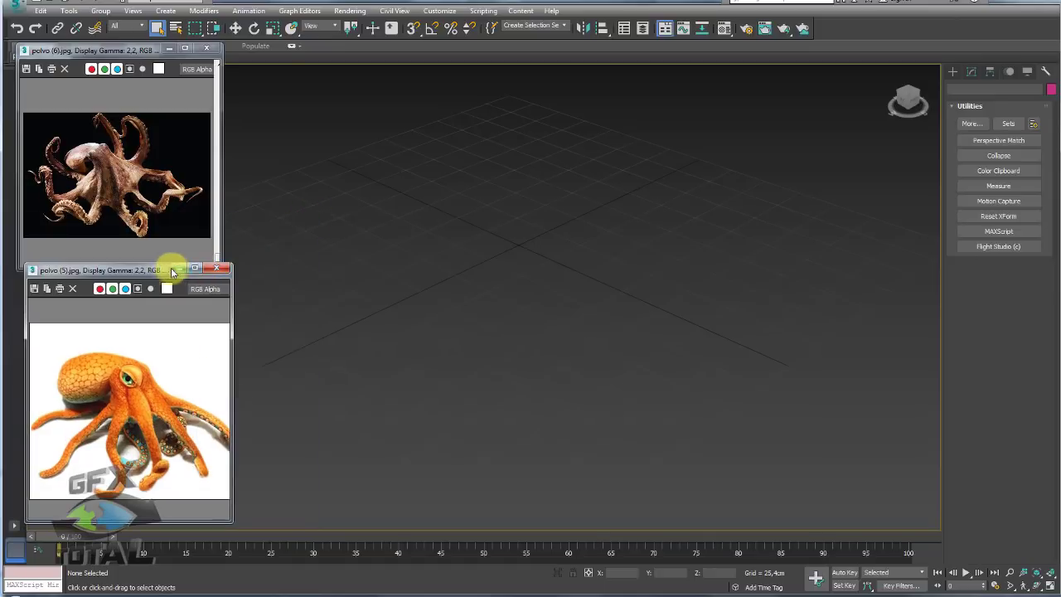
{"action": "left_click_drag", "start_coordinate": [135, 267], "coordinate": [120, 268]}
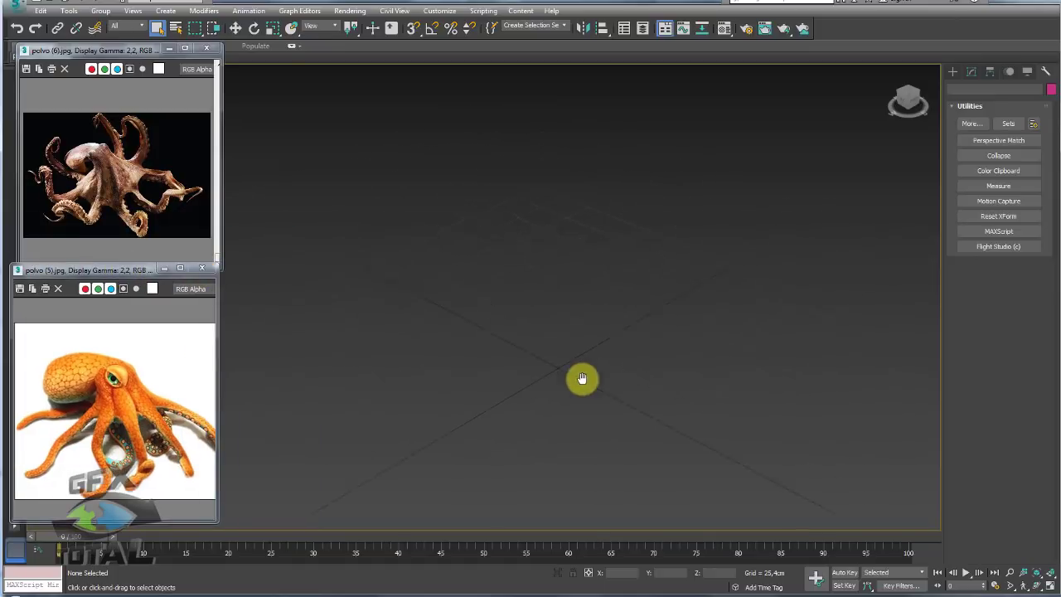
Draw a tall Cylinder at the scene centre and turn on edged faces with F4.
{"action": "left_click", "coordinate": [953, 71]}
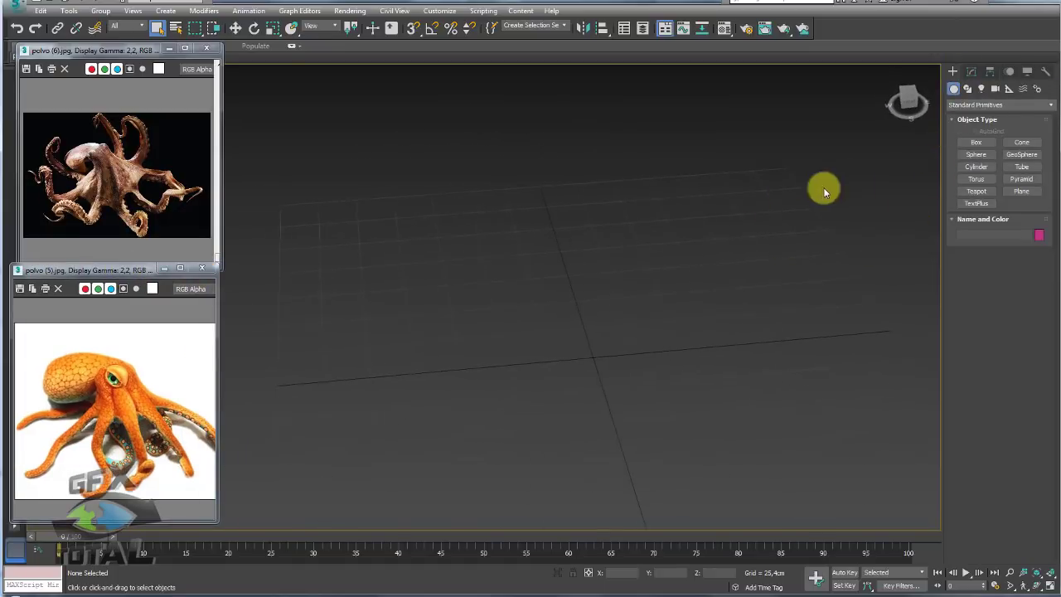
{"action": "left_click", "coordinate": [977, 167]}
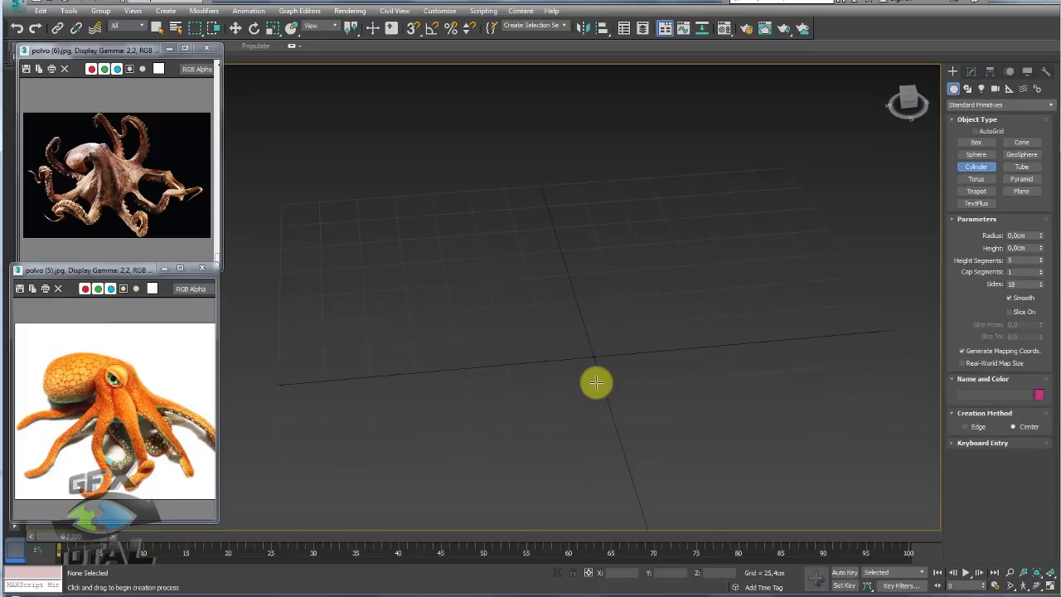
{"action": "left_click_drag", "start_coordinate": [590, 356], "coordinate": [622, 367]}
{"action": "left_click", "coordinate": [623, 284]}
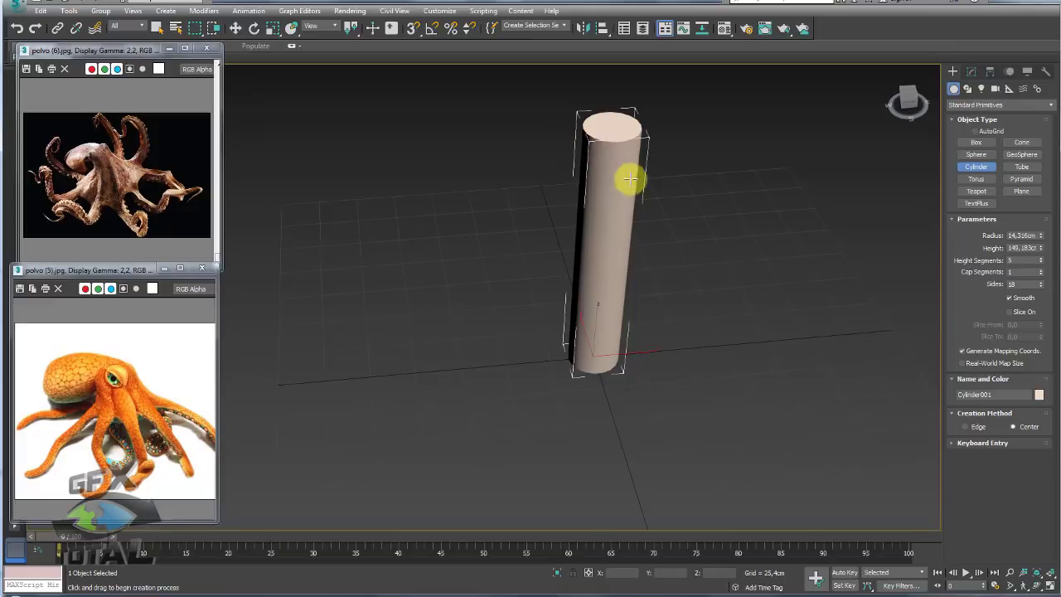
{"action": "left_click", "coordinate": [559, 147]}
{"action": "key", "text": "F4"}
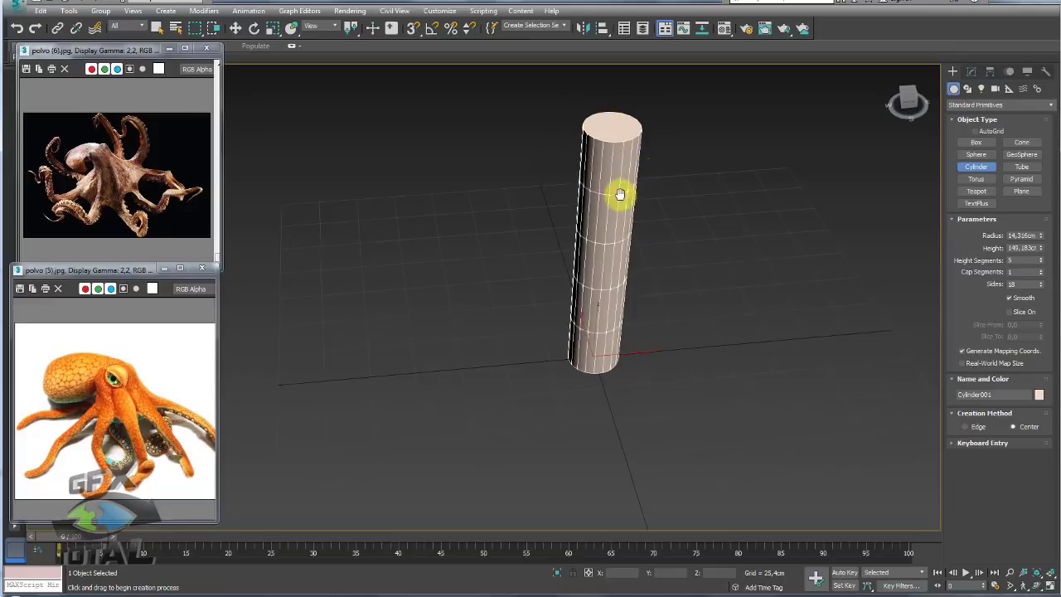
Set the cylinder to 1 height segment and 8 sides.
{"action": "double_click", "coordinate": [1022, 260]}
{"action": "type", "text": "1"}
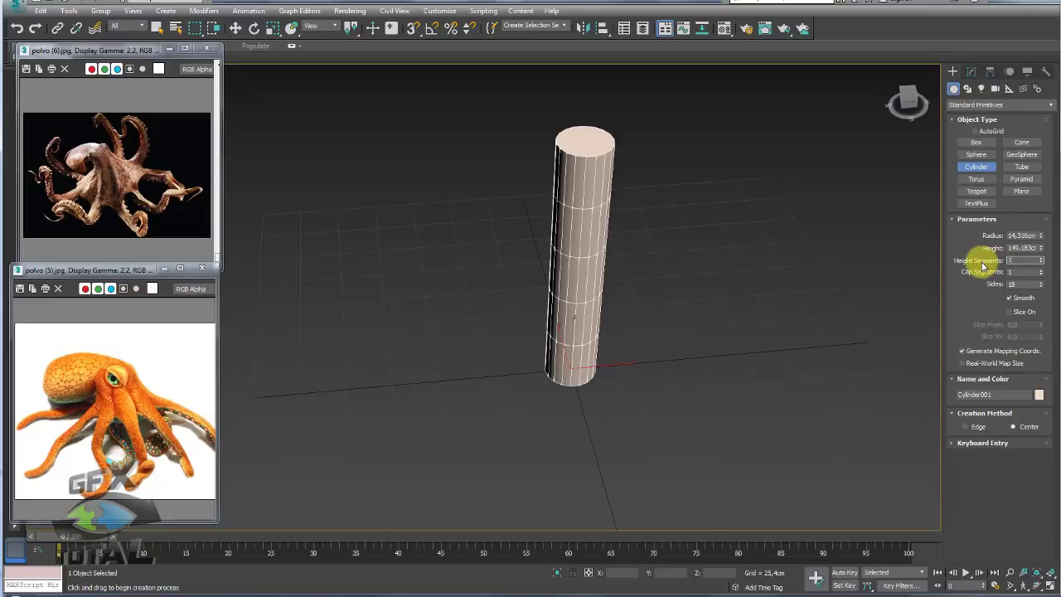
{"action": "key", "text": "Return"}
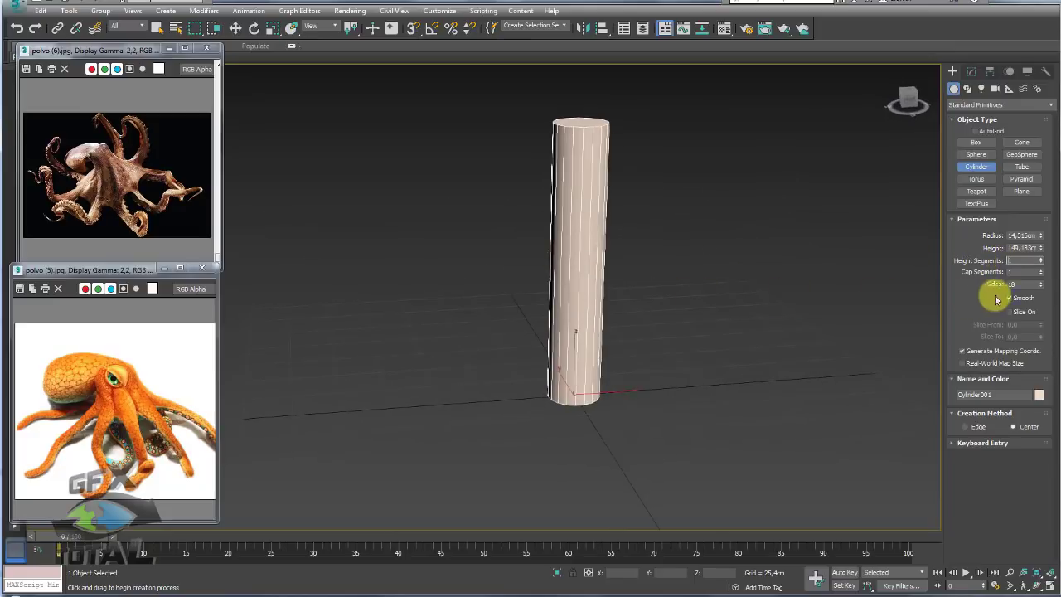
{"action": "double_click", "coordinate": [1013, 284]}
{"action": "type", "text": "8"}
{"action": "key", "text": "Return"}
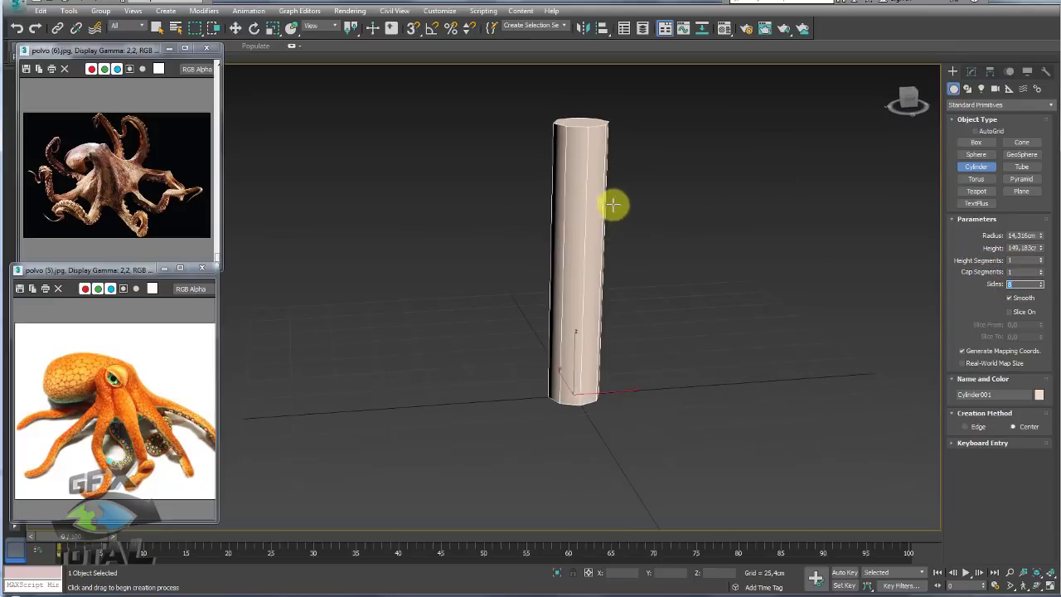
{"action": "mouse_move", "coordinate": [614, 205]}
{"action": "middle_mouse_down", "text": "alt"}
{"action": "mouse_move", "coordinate": [597, 301]}
{"action": "mouse_move", "coordinate": [589, 265]}
{"action": "mouse_move", "coordinate": [603, 225]}
{"action": "mouse_move", "coordinate": [616, 268]}
{"action": "mouse_move", "coordinate": [643, 216]}
{"action": "middle_mouse_up", "text": "alt"}
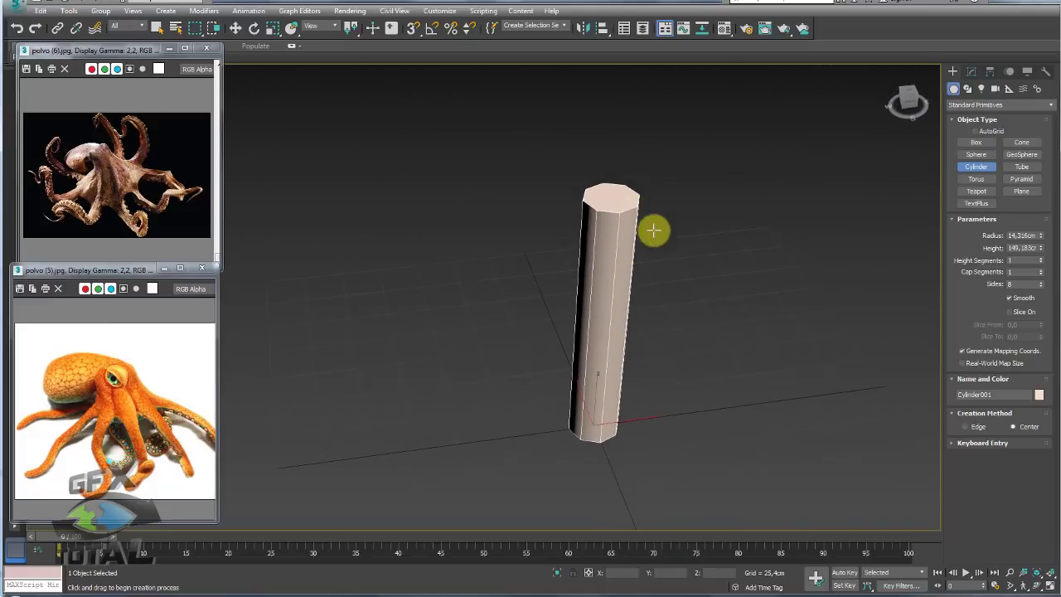
Convert the cylinder to an Editable Poly from its right-click menu.
{"action": "right_click", "coordinate": [608, 225]}
{"action": "right_click", "coordinate": [613, 224]}
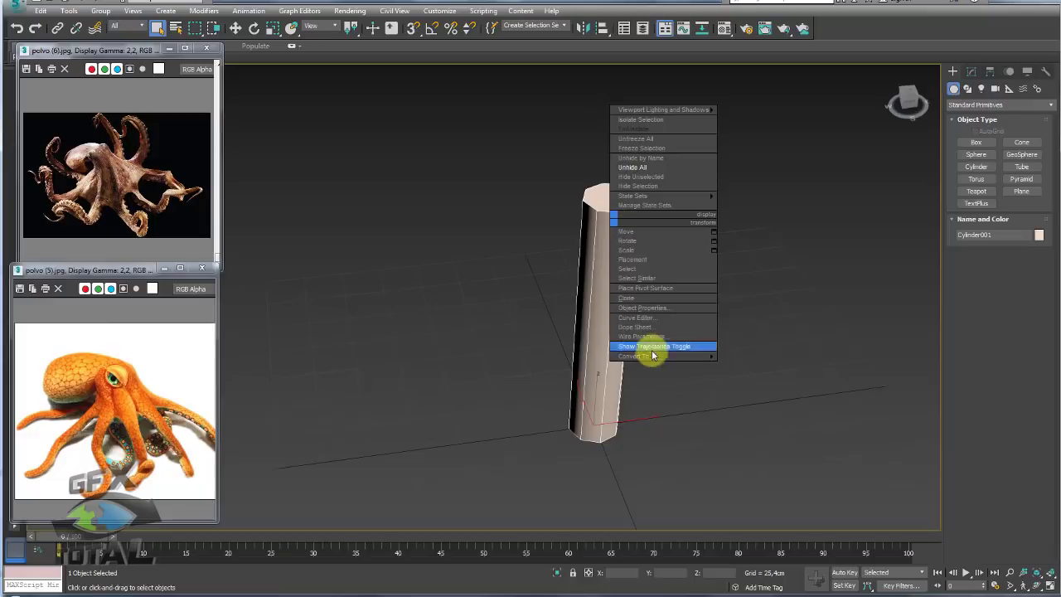
{"action": "mouse_move", "coordinate": [635, 355]}
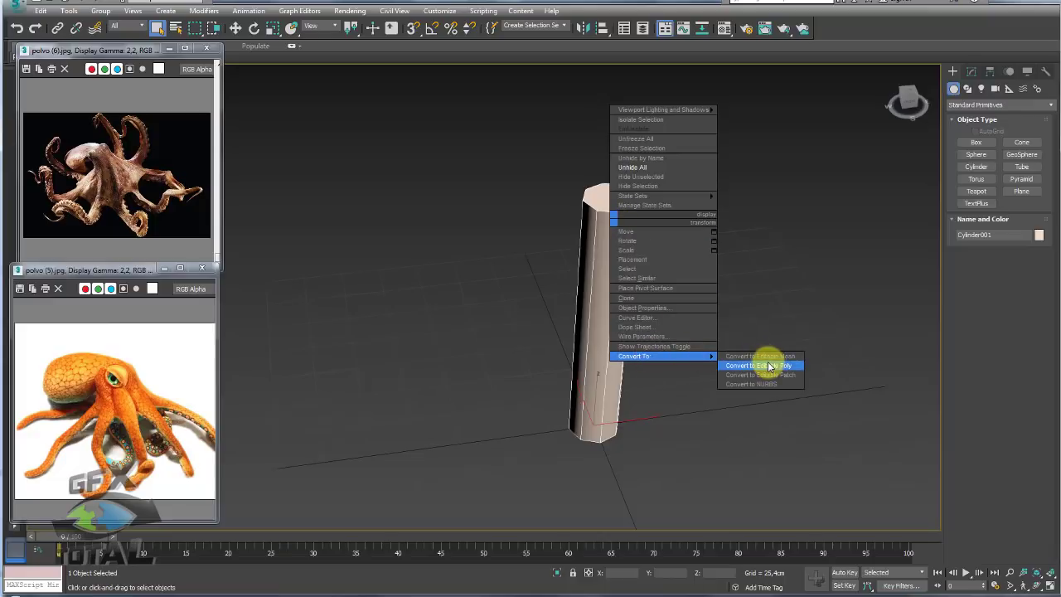
{"action": "left_click", "coordinate": [770, 366]}
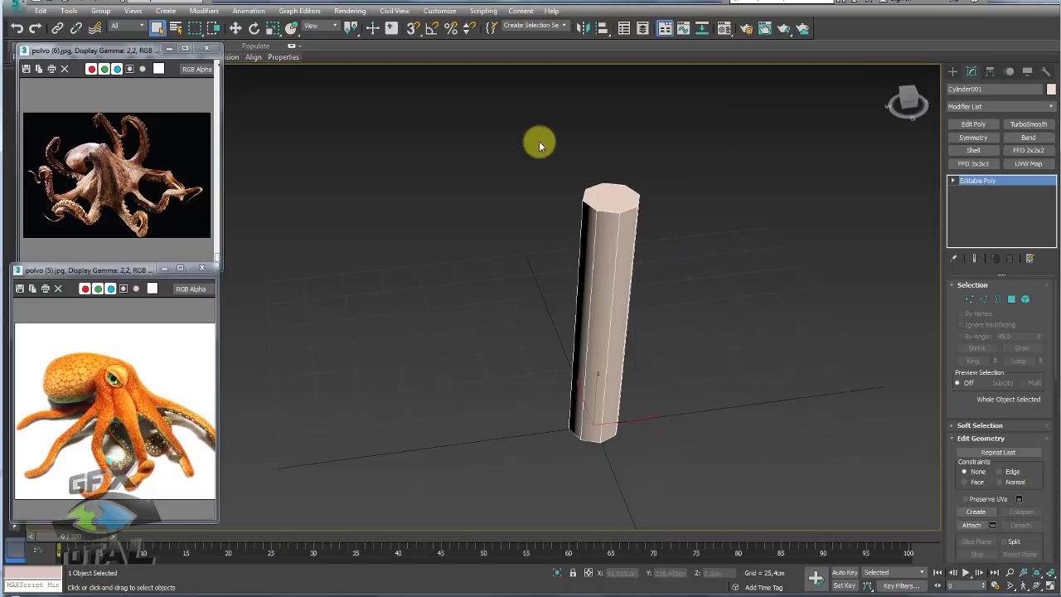
{"action": "right_click", "coordinate": [623, 213]}
{"action": "mouse_move", "coordinate": [644, 347]}
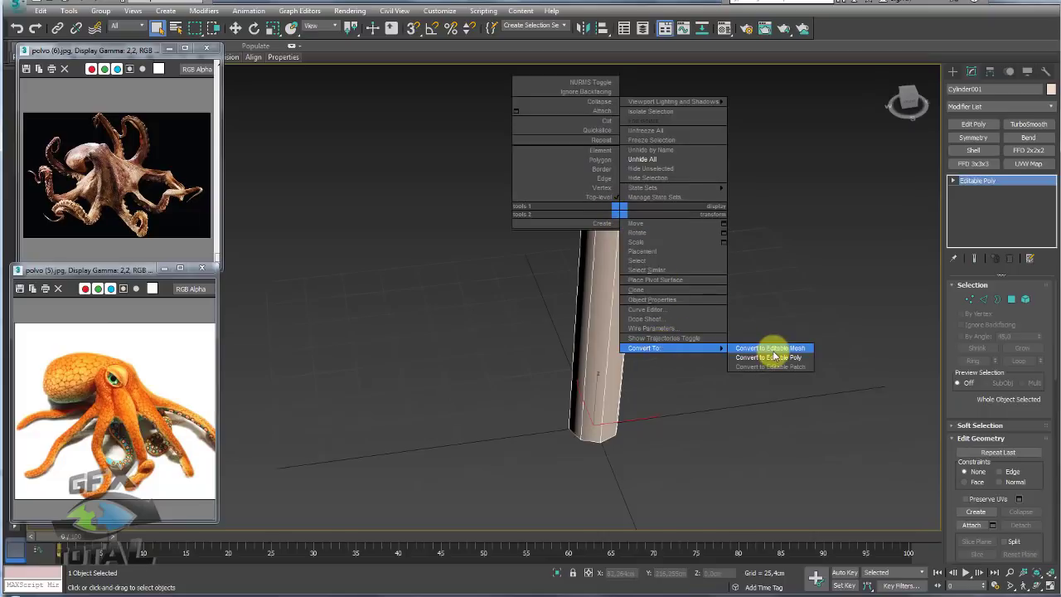
{"action": "left_click", "coordinate": [771, 357]}
In Polygon mode, select the top cap, scale it down slightly and zoom in on it.
{"action": "left_click", "coordinate": [1012, 300]}
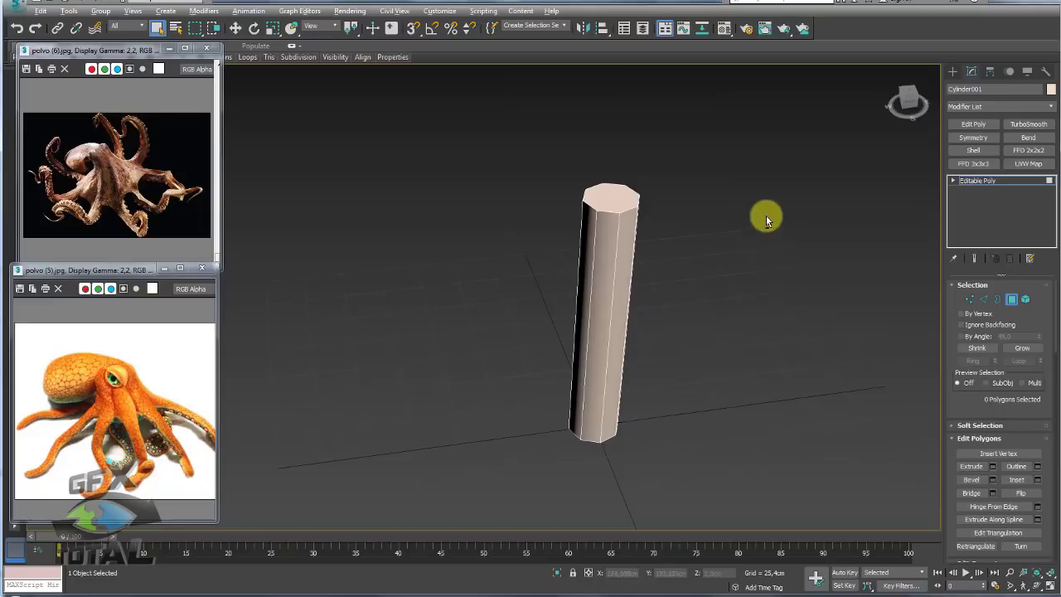
{"action": "left_click_drag", "start_coordinate": [798, 130], "coordinate": [487, 233]}
{"action": "left_click_drag", "start_coordinate": [664, 373], "coordinate": [746, 448], "text": "alt"}
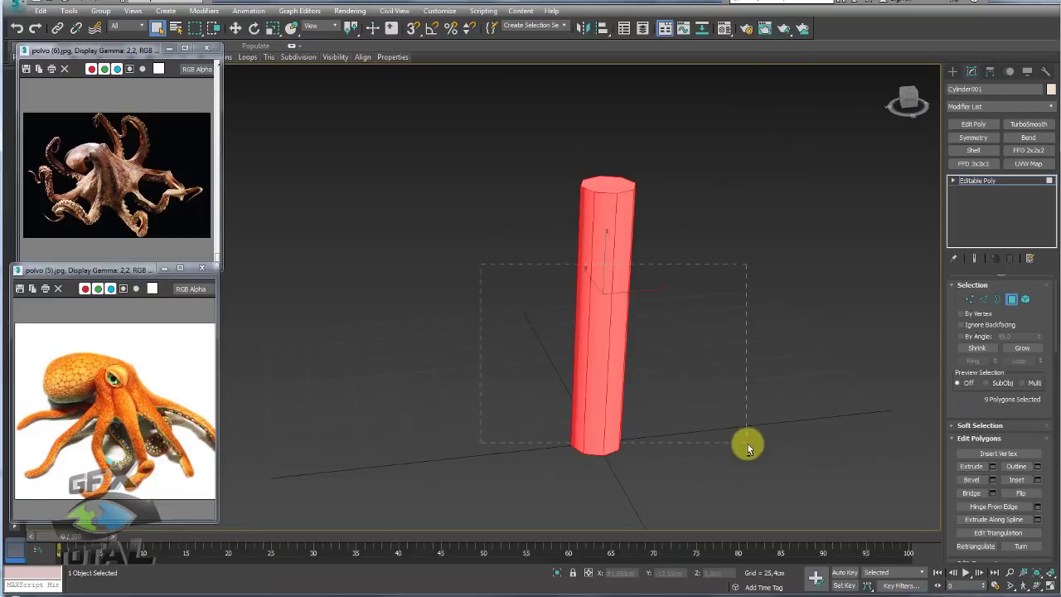
{"action": "middle_click_drag", "start_coordinate": [746, 448], "coordinate": [611, 242], "text": "alt"}
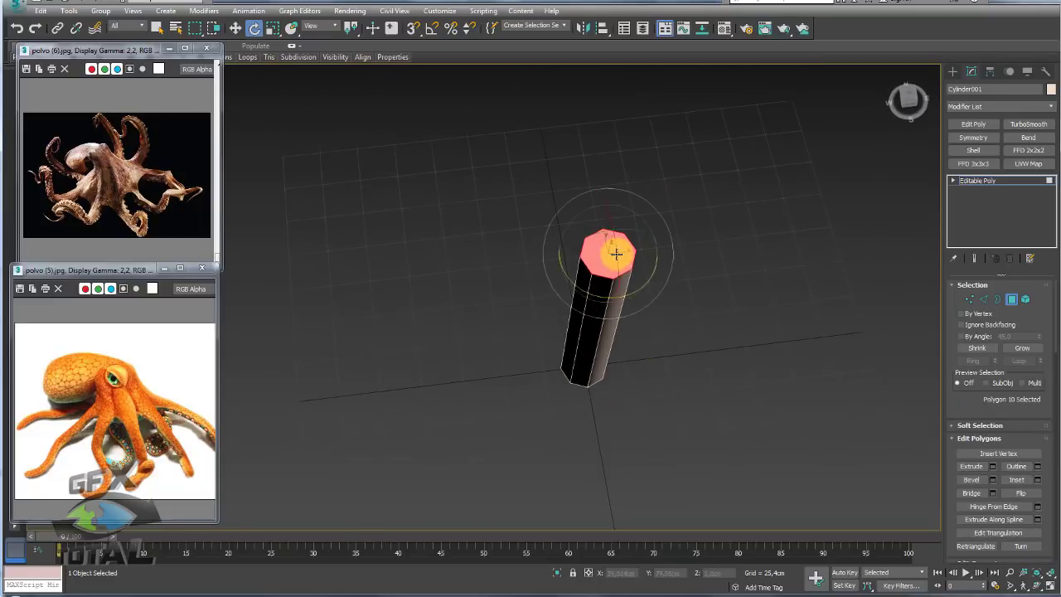
{"action": "key", "text": "r"}
{"action": "mouse_move", "coordinate": [608, 248]}
{"action": "left_mouse_down"}
{"action": "mouse_move", "coordinate": [610, 310]}
{"action": "mouse_move", "coordinate": [602, 256]}
{"action": "left_mouse_up"}
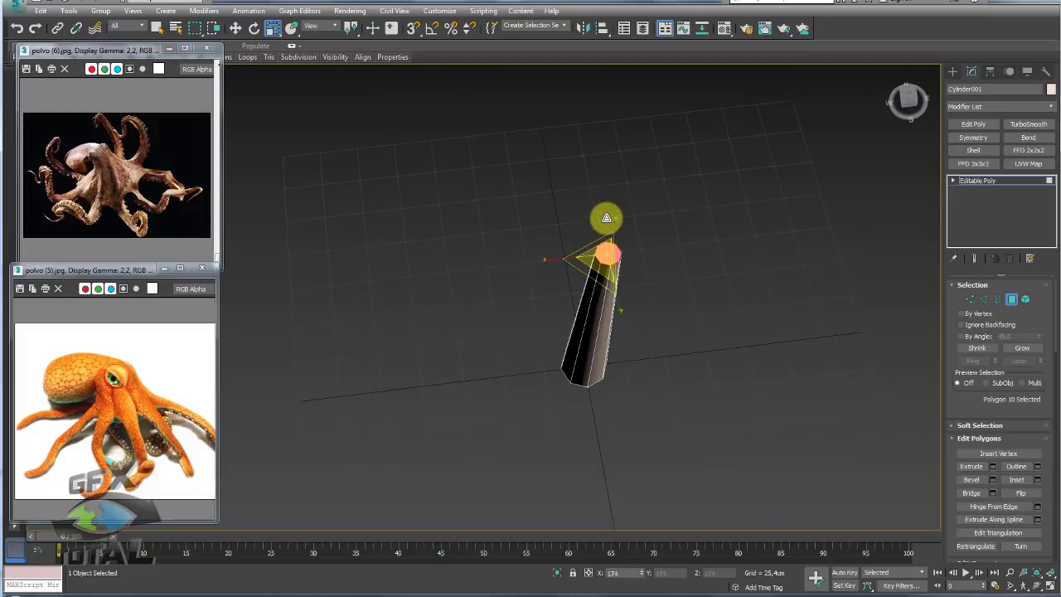
{"action": "scroll", "coordinate": [604, 224], "scroll_direction": "up", "scroll_amount": 2}
{"action": "scroll", "coordinate": [611, 262], "scroll_direction": "up", "scroll_amount": 2}
{"action": "scroll", "coordinate": [630, 307], "scroll_direction": "up", "scroll_amount": 3}
{"action": "scroll", "coordinate": [647, 332], "scroll_direction": "down", "scroll_amount": 3}
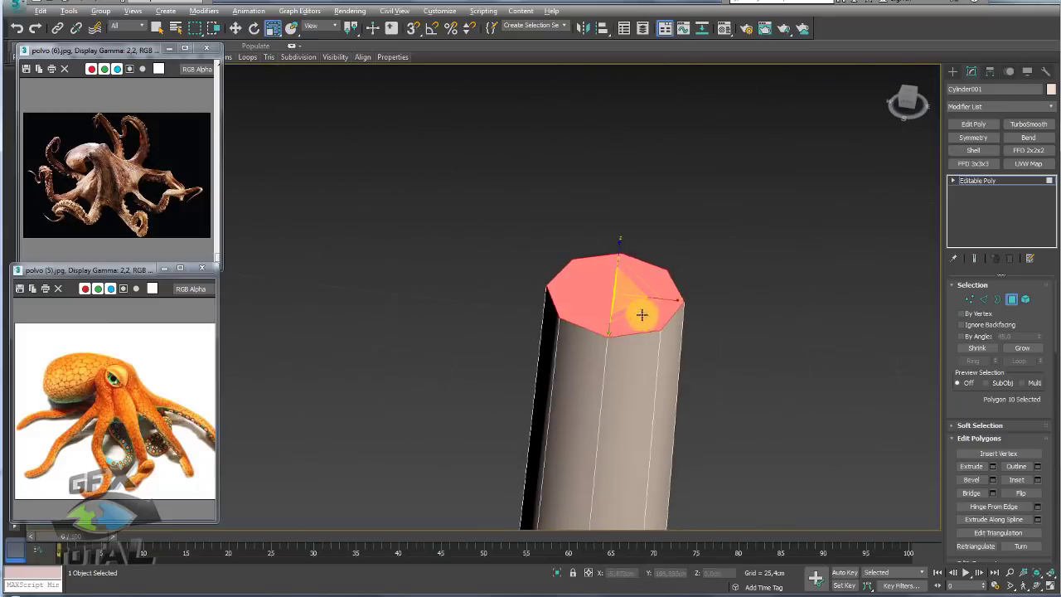
Connect two top-cap vertices with a new edge in Vertex mode.
{"action": "left_click", "coordinate": [969, 299]}
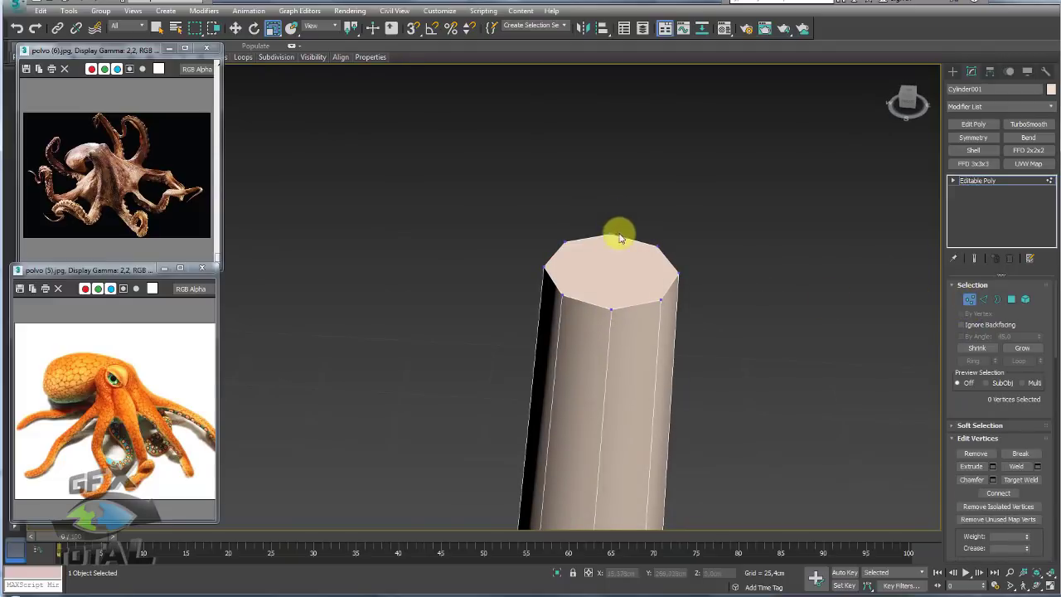
{"action": "left_click_drag", "start_coordinate": [621, 214], "coordinate": [600, 318]}
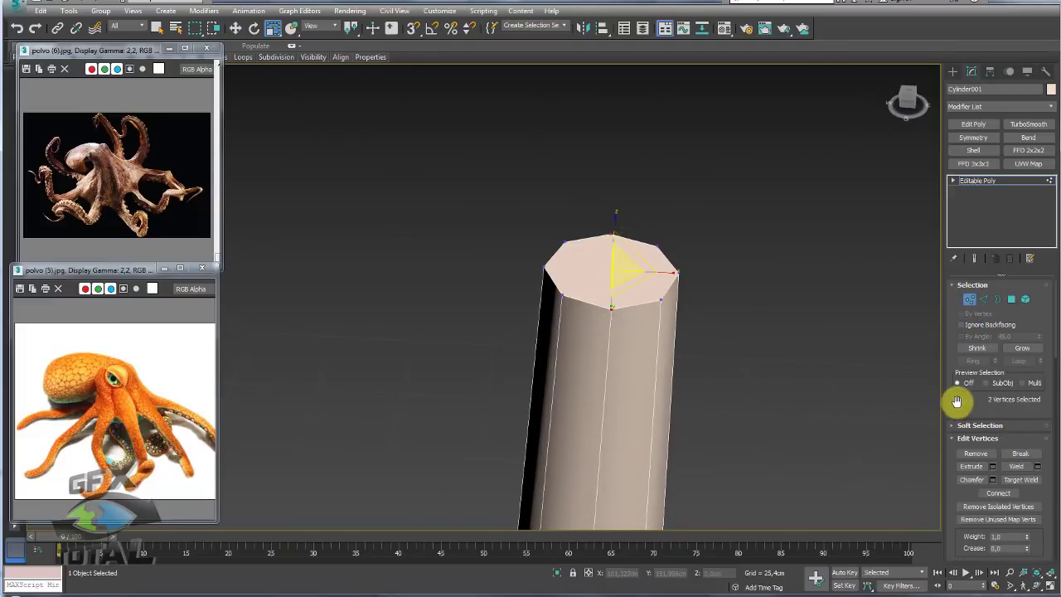
{"action": "left_click_drag", "start_coordinate": [956, 403], "coordinate": [953, 298]}
{"action": "left_click", "coordinate": [997, 385]}
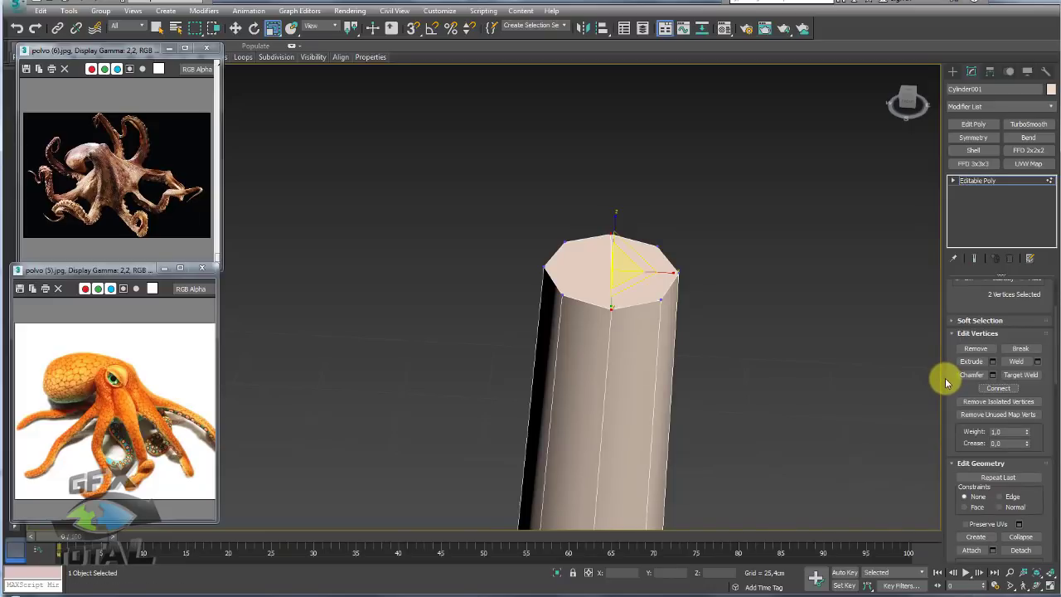
Widen the command panel to two columns and set the cylinder's object colour to blue.
{"action": "left_click_drag", "start_coordinate": [943, 377], "coordinate": [916, 379]}
{"action": "middle_click_drag", "start_coordinate": [560, 286], "coordinate": [666, 226], "text": "alt"}
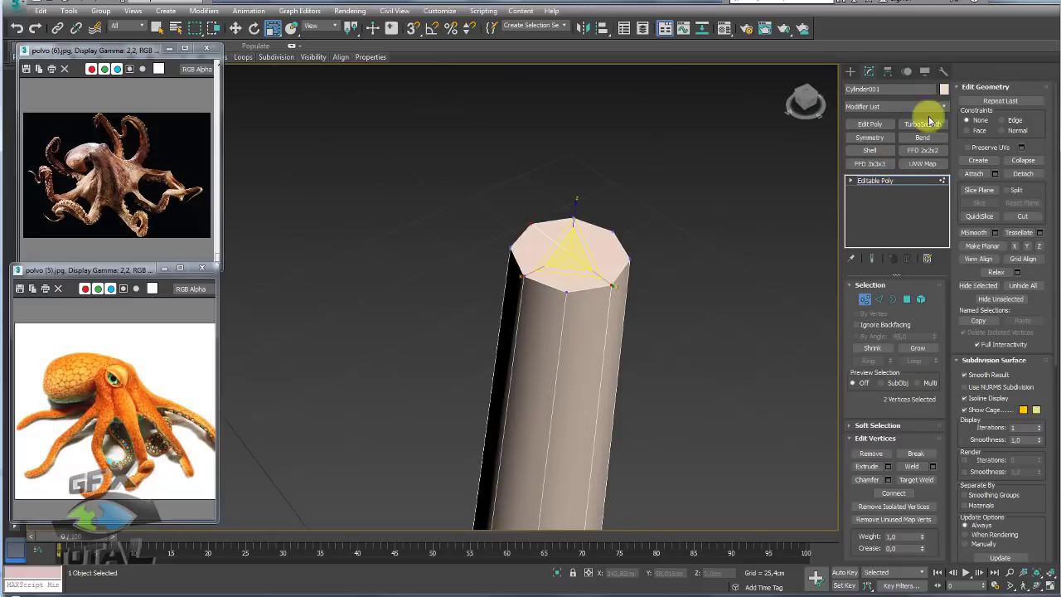
{"action": "left_click", "coordinate": [943, 89]}
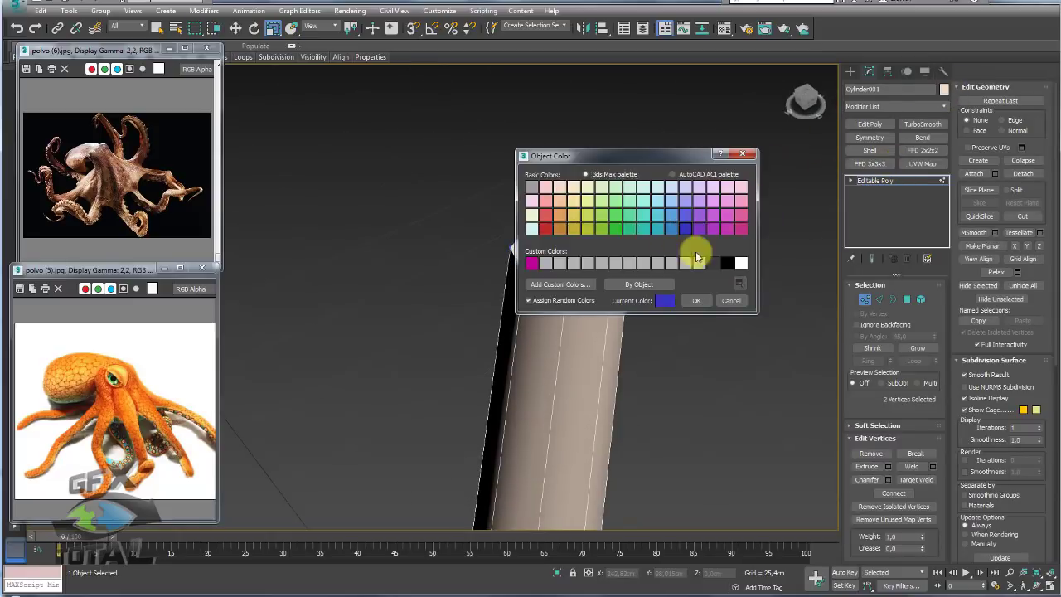
{"action": "left_click", "coordinate": [697, 302]}
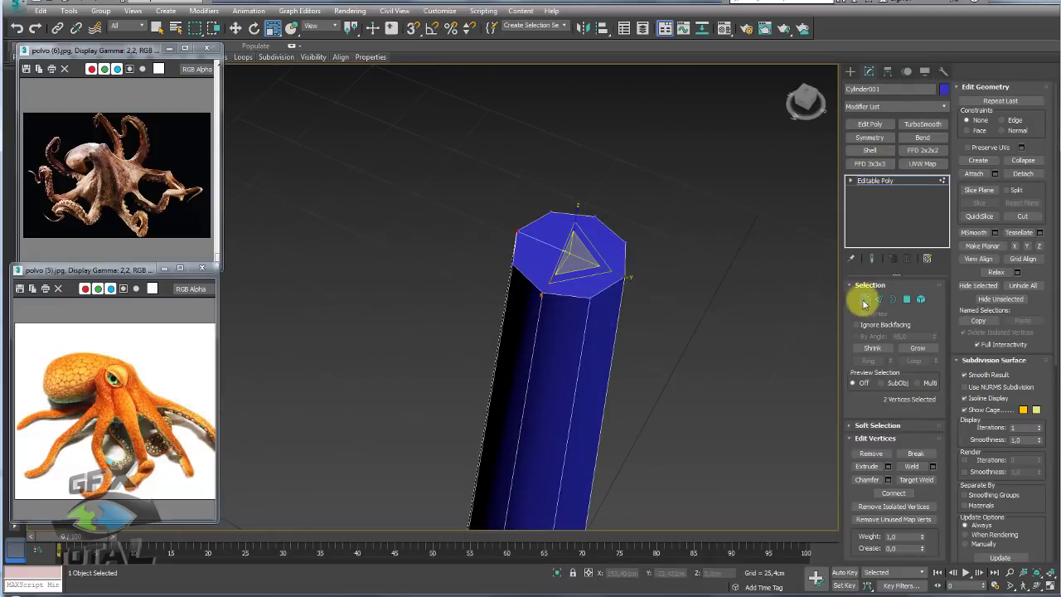
{"action": "scroll", "coordinate": [655, 240], "scroll_direction": "up", "scroll_amount": 5}
{"action": "scroll", "coordinate": [663, 236], "scroll_direction": "down", "scroll_amount": 5}
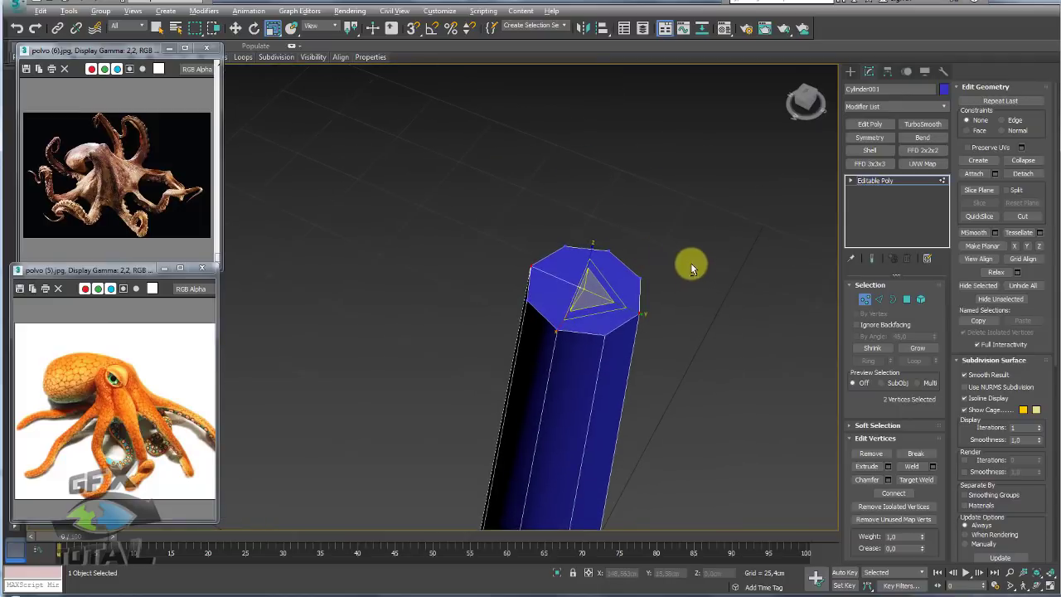
{"action": "mouse_move", "coordinate": [691, 262]}
{"action": "middle_mouse_down", "text": "alt"}
{"action": "mouse_move", "coordinate": [701, 272]}
{"action": "mouse_move", "coordinate": [679, 244]}
{"action": "middle_mouse_up", "text": "alt"}
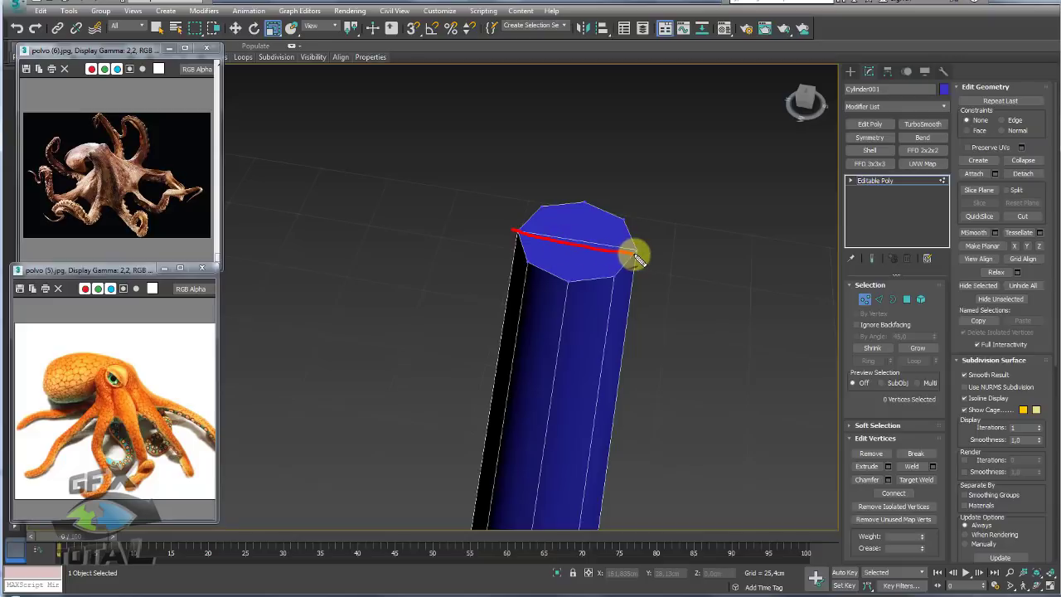
Cut an edge across the top cap and raise its middle vertex into a peak.
{"action": "key", "text": "alt+c"}
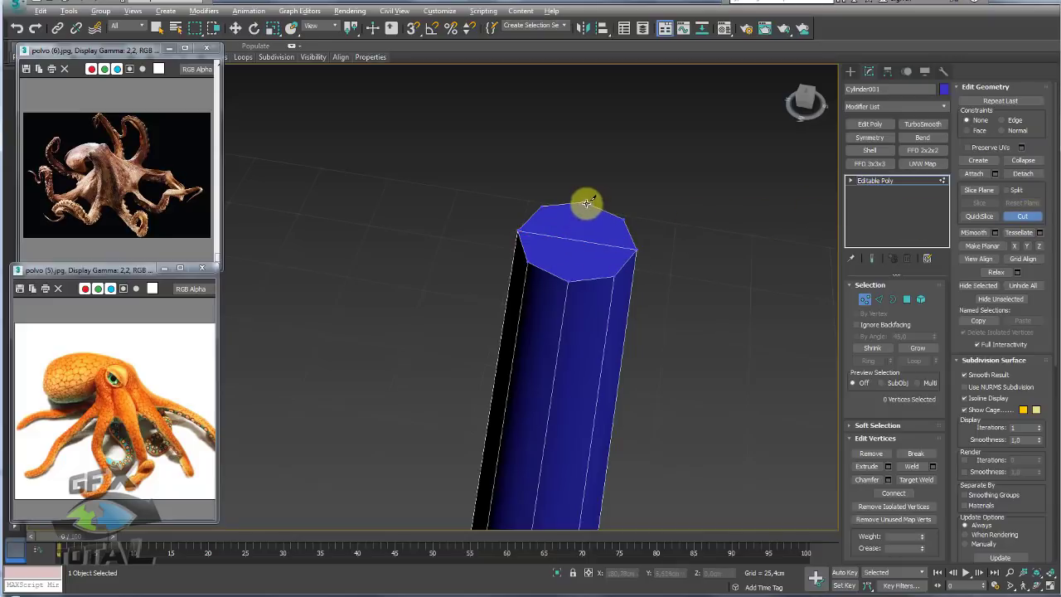
{"action": "left_click", "coordinate": [585, 201]}
{"action": "left_click", "coordinate": [569, 280]}
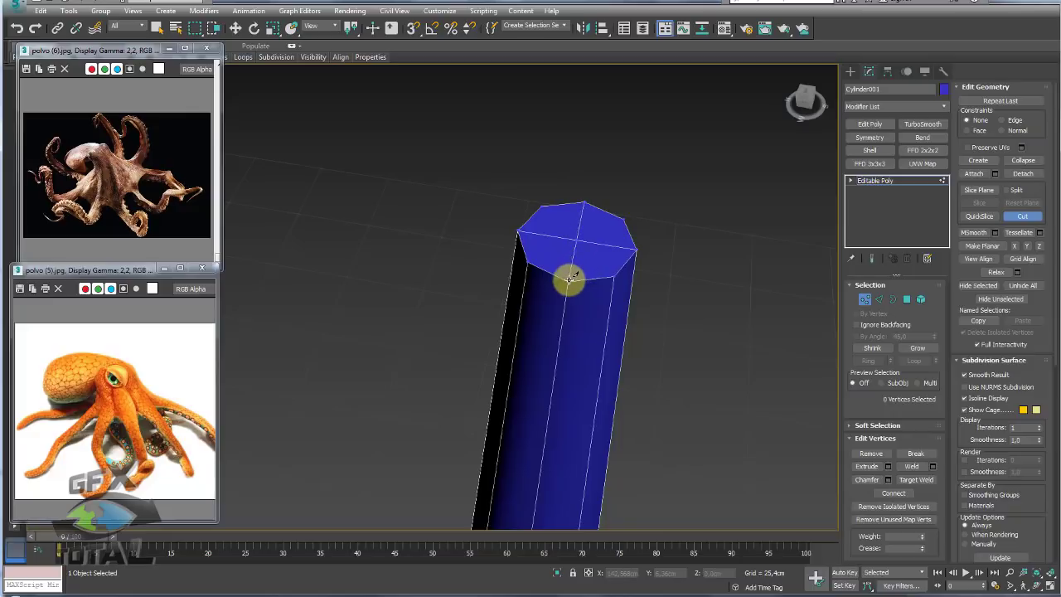
{"action": "right_click", "coordinate": [584, 249]}
{"action": "middle_click_drag", "start_coordinate": [574, 240], "coordinate": [599, 237], "text": "alt"}
{"action": "key", "text": "w"}
{"action": "left_click", "coordinate": [581, 228]}
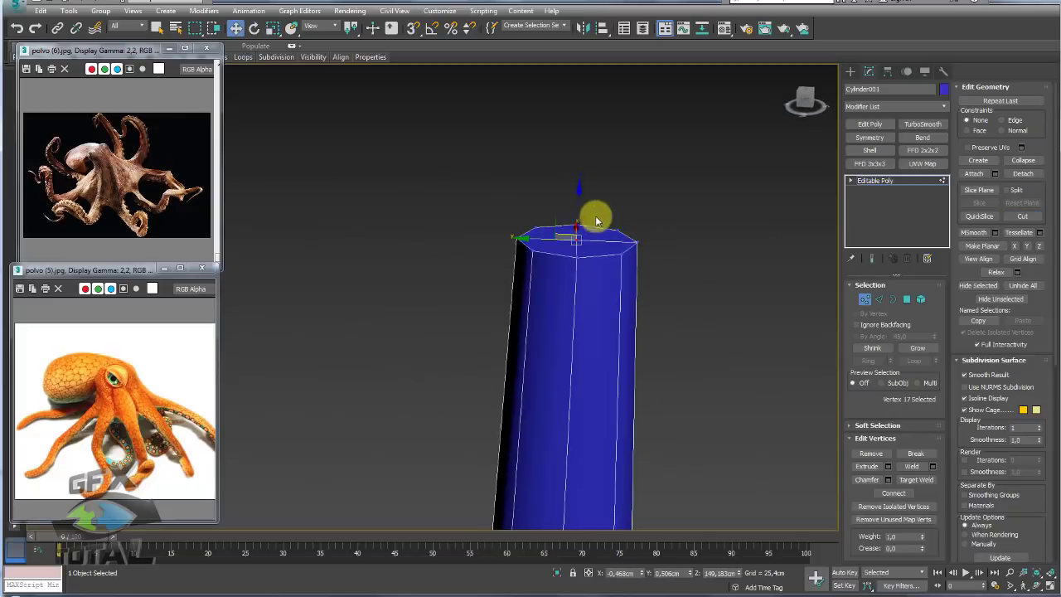
{"action": "left_click_drag", "start_coordinate": [582, 204], "coordinate": [581, 171]}
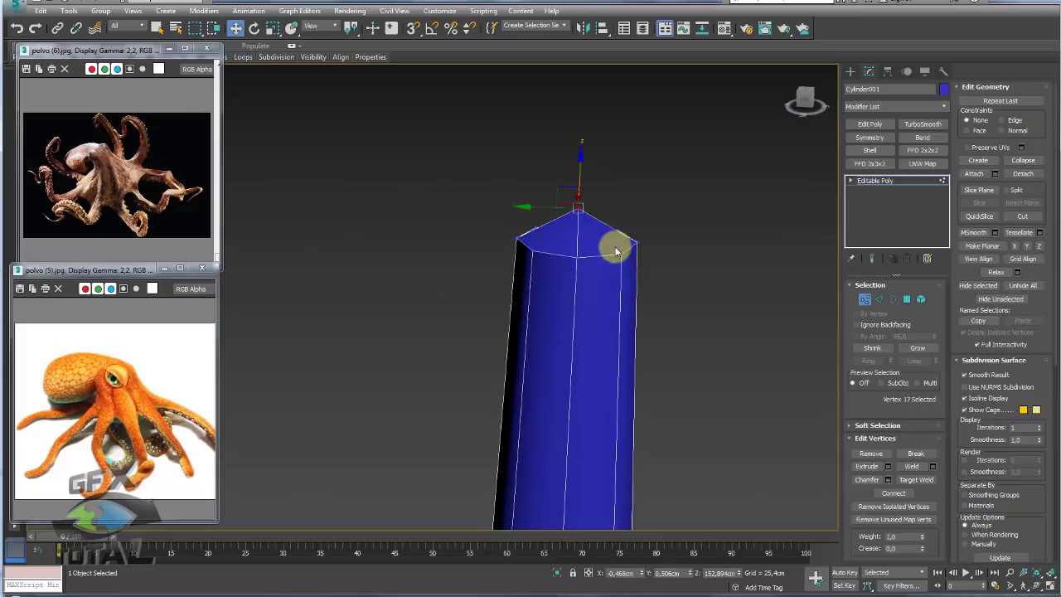
Select all the column's top vertices and scale them down into a narrow taper.
{"action": "left_click", "coordinate": [618, 257]}
{"action": "middle_click_drag", "start_coordinate": [532, 249], "coordinate": [535, 244], "text": "alt"}
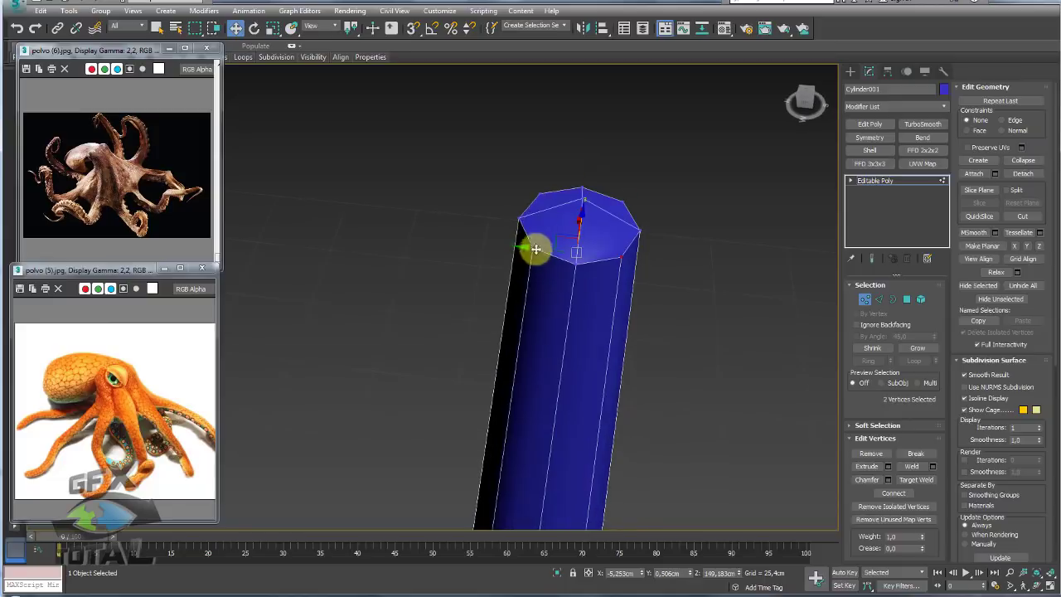
{"action": "left_click", "coordinate": [540, 194], "text": "ctrl"}
{"action": "middle_click_drag", "start_coordinate": [627, 213], "coordinate": [598, 174], "text": "alt"}
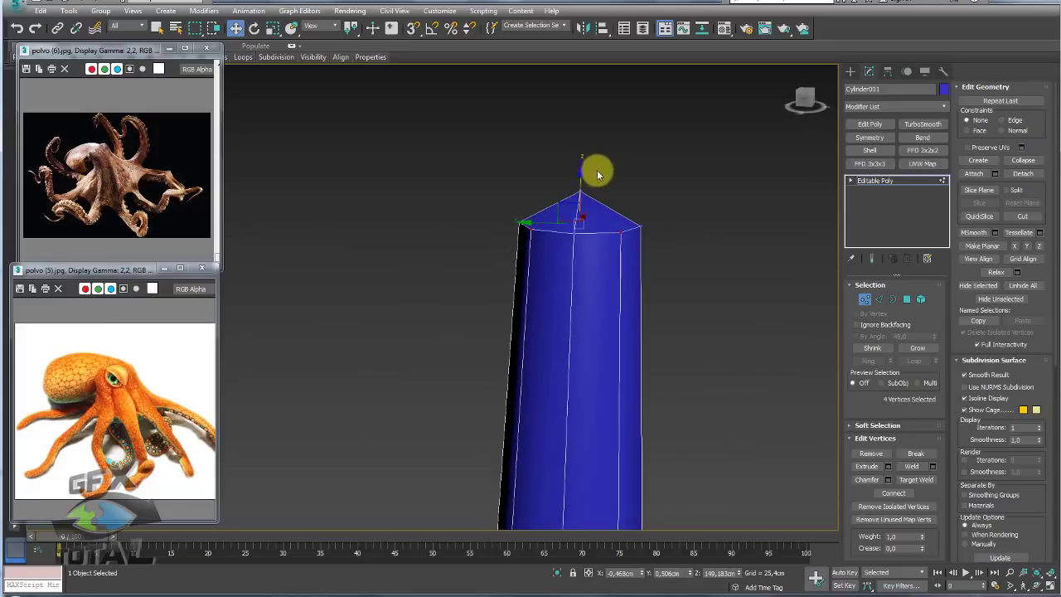
{"action": "middle_click_drag", "start_coordinate": [659, 221], "coordinate": [597, 372], "text": "alt"}
{"action": "scroll", "coordinate": [589, 356], "scroll_direction": "down", "scroll_amount": 4}
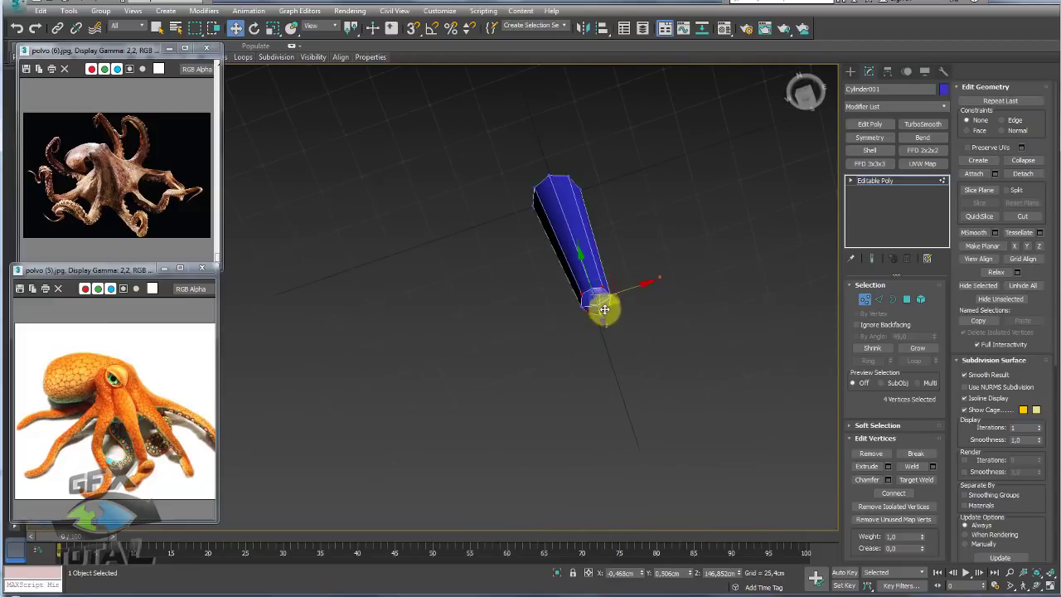
{"action": "mouse_move", "coordinate": [599, 308]}
{"action": "middle_mouse_down", "text": "alt"}
{"action": "mouse_move", "coordinate": [701, 238]}
{"action": "mouse_move", "coordinate": [670, 266]}
{"action": "middle_mouse_up", "text": "alt"}
{"action": "left_click_drag", "start_coordinate": [675, 259], "coordinate": [592, 307]}
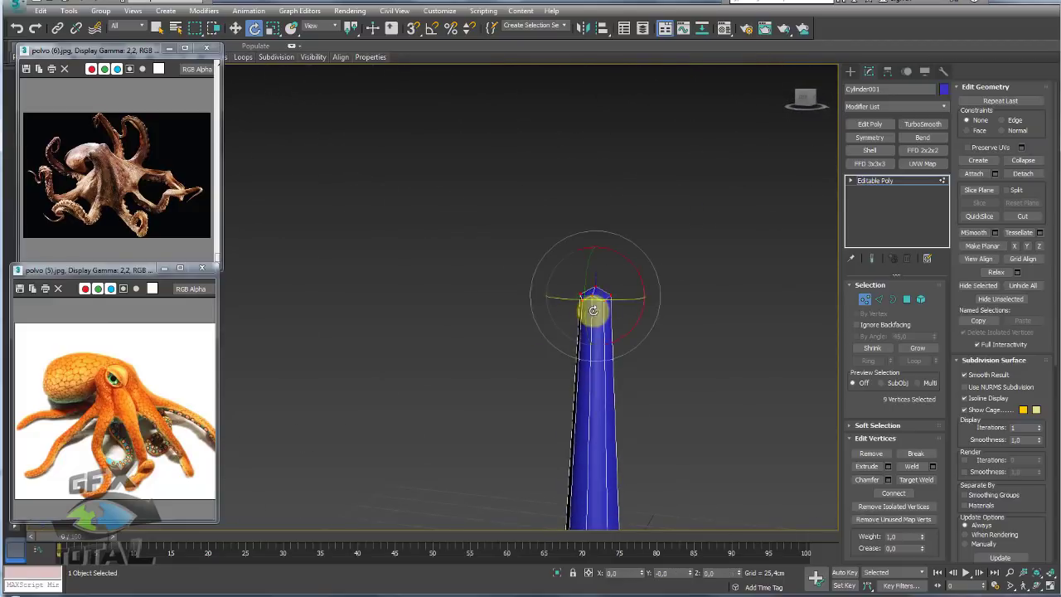
{"action": "key", "text": "r"}
{"action": "mouse_move", "coordinate": [597, 286]}
{"action": "middle_mouse_down", "text": "alt"}
{"action": "mouse_move", "coordinate": [608, 368]}
{"action": "mouse_move", "coordinate": [599, 310]}
{"action": "mouse_move", "coordinate": [607, 216]}
{"action": "middle_mouse_up", "text": "alt"}
{"action": "left_click_drag", "start_coordinate": [606, 216], "coordinate": [630, 303]}
Move the top vertices up to make the cone much taller.
{"action": "key", "text": "w"}
{"action": "middle_click_drag", "start_coordinate": [616, 198], "coordinate": [616, 237]}
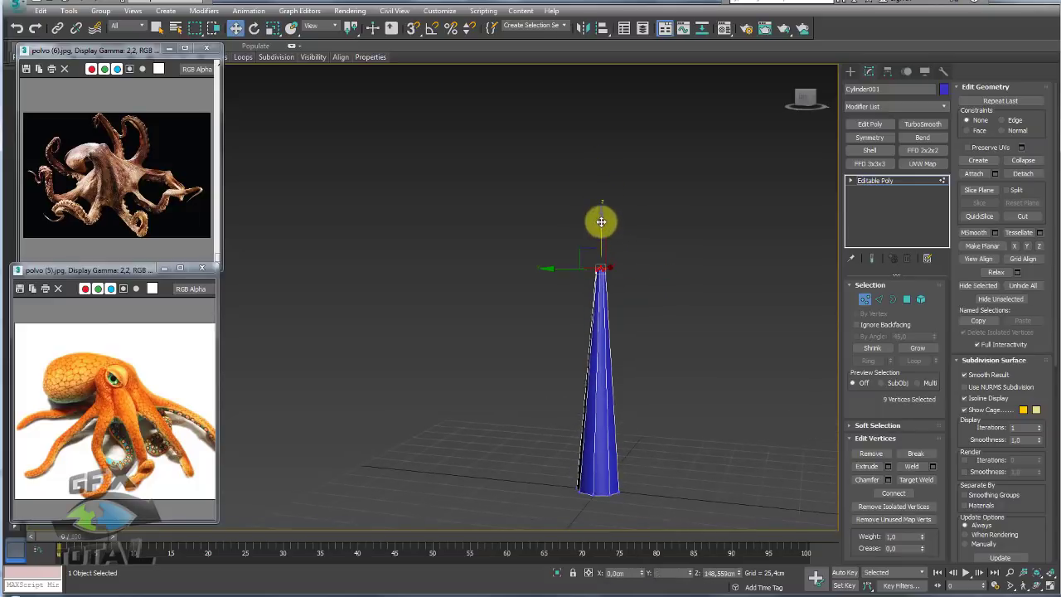
{"action": "left_click_drag", "start_coordinate": [600, 218], "coordinate": [676, 133]}
Exit sub-object mode and rotate the cone 90° on X so it lies flat.
{"action": "left_click", "coordinate": [878, 183]}
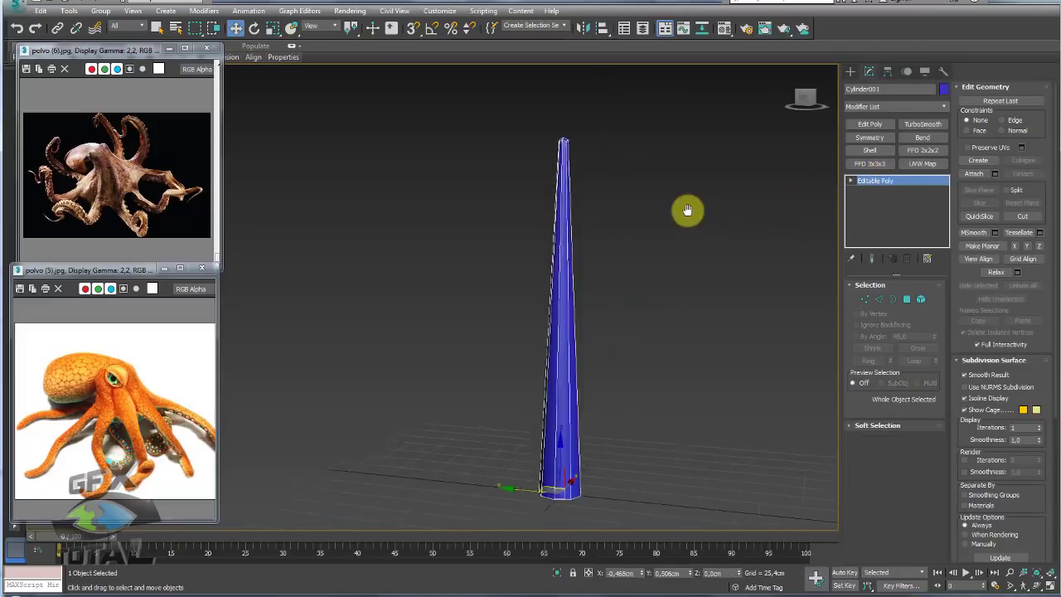
{"action": "scroll", "coordinate": [635, 282], "scroll_direction": "down", "scroll_amount": 5}
{"action": "key", "text": "e"}
{"action": "left_click_drag", "start_coordinate": [618, 282], "coordinate": [644, 315]}
{"action": "key", "text": "ctrl+z"}
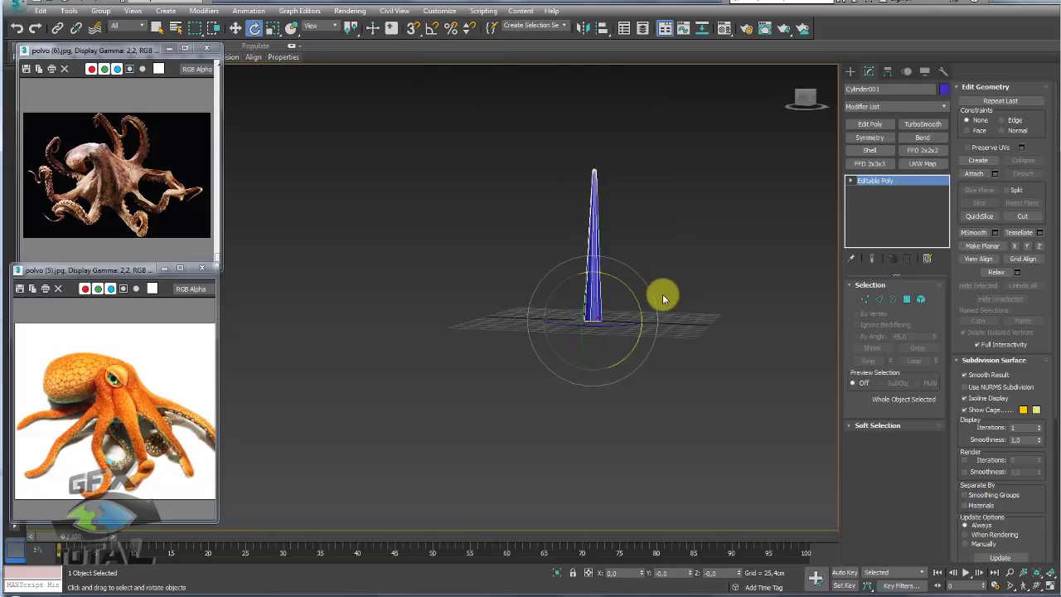
{"action": "left_click_drag", "start_coordinate": [621, 283], "coordinate": [635, 312]}
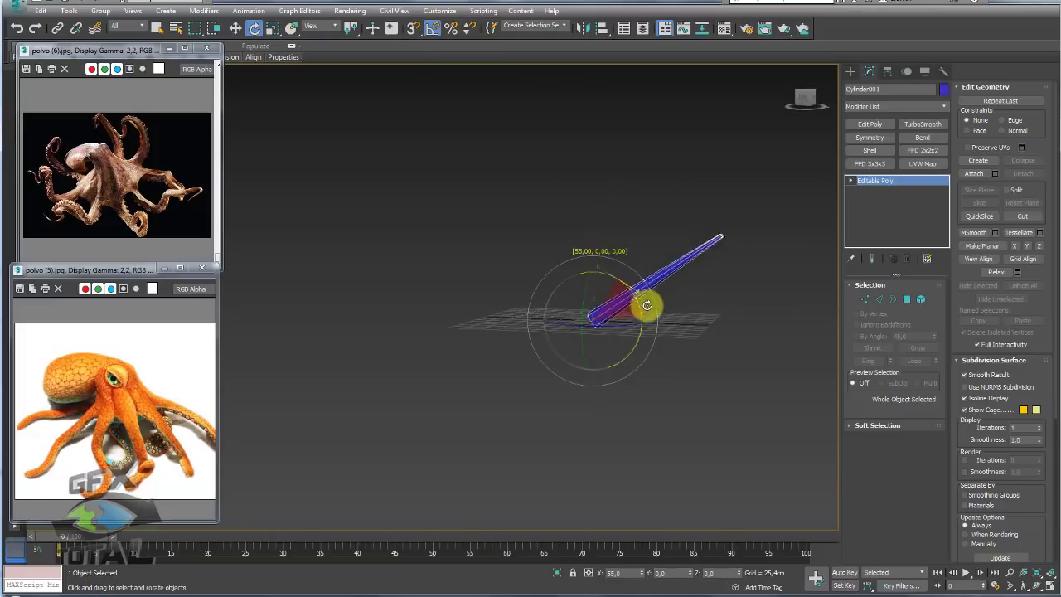
{"action": "middle_click_drag", "start_coordinate": [636, 312], "coordinate": [641, 362], "text": "alt"}
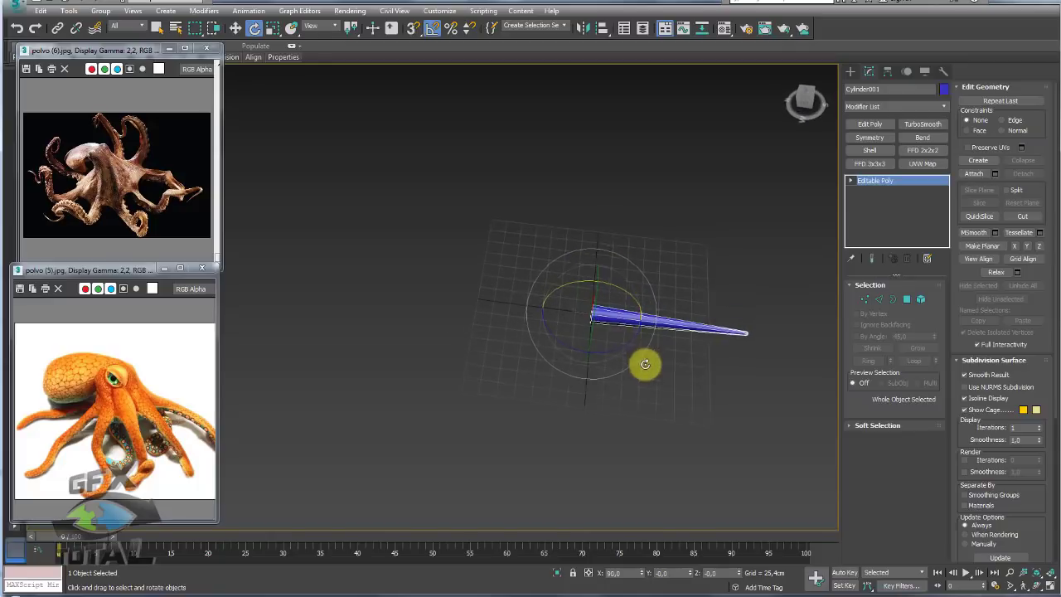
Select the cone as an element and move it outward from the centre.
{"action": "left_click", "coordinate": [920, 299]}
{"action": "left_click", "coordinate": [577, 310]}
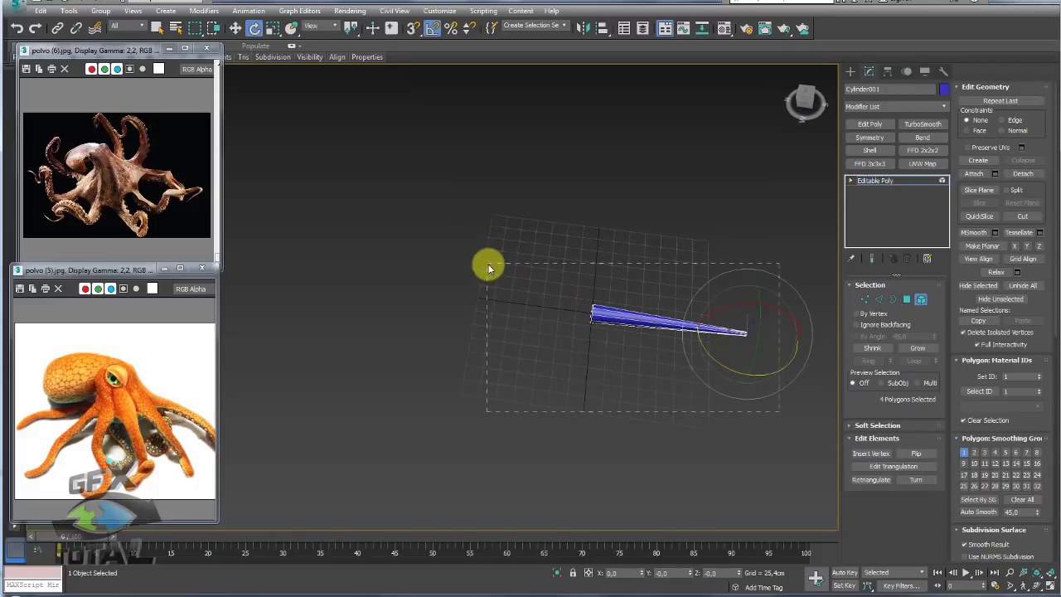
{"action": "left_click_drag", "start_coordinate": [479, 258], "coordinate": [479, 258]}
{"action": "middle_click_drag", "start_coordinate": [479, 258], "coordinate": [326, 223], "text": "alt"}
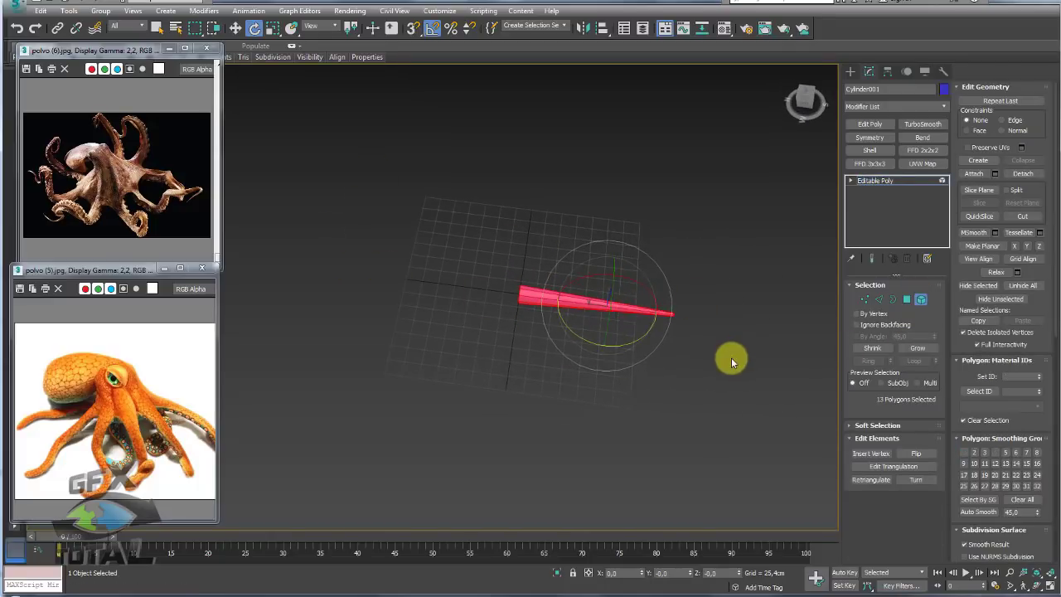
{"action": "key", "text": "w"}
{"action": "mouse_move", "coordinate": [567, 300]}
{"action": "left_mouse_down"}
{"action": "mouse_move", "coordinate": [544, 298]}
{"action": "mouse_move", "coordinate": [594, 305]}
{"action": "left_mouse_up"}
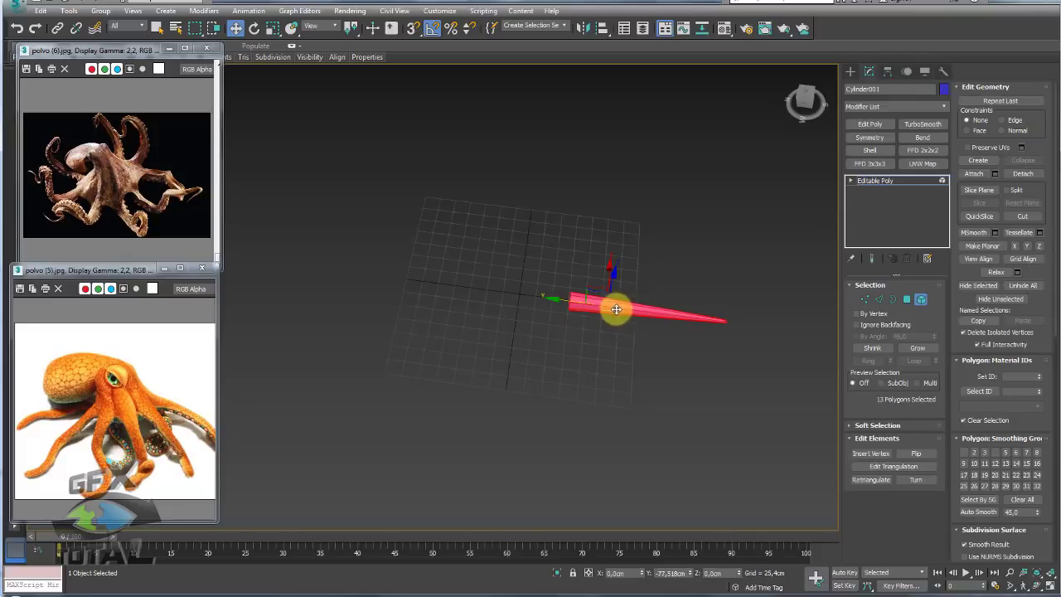
Select the tip vertices and stretch them further outward to lengthen the tip.
{"action": "left_click", "coordinate": [864, 299]}
{"action": "left_click_drag", "start_coordinate": [805, 371], "coordinate": [689, 279]}
{"action": "left_click_drag", "start_coordinate": [681, 316], "coordinate": [732, 310]}
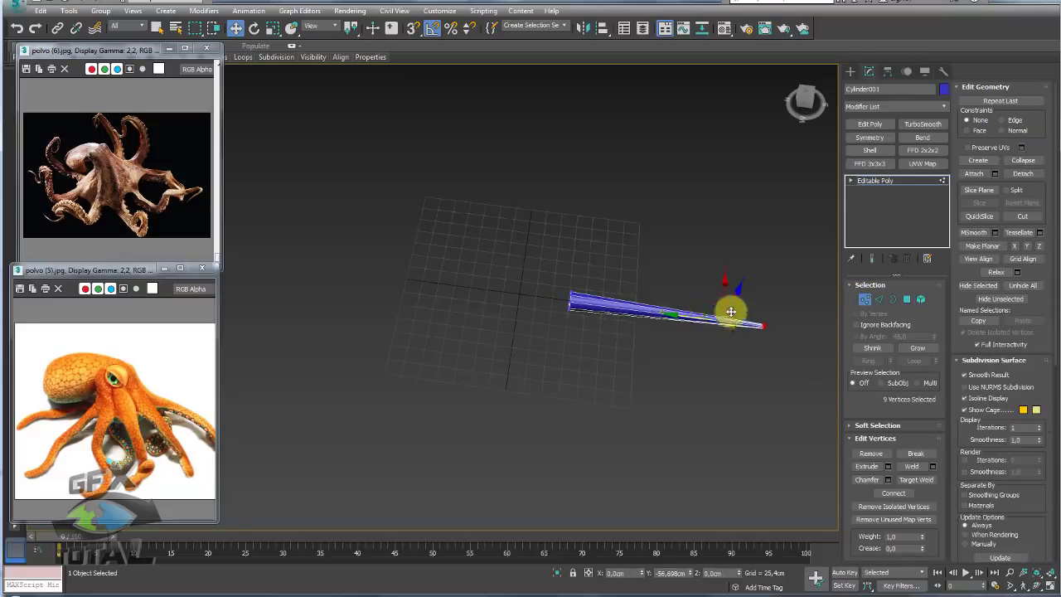
{"action": "left_click", "coordinate": [880, 183]}
{"action": "mouse_move", "coordinate": [611, 326]}
{"action": "middle_mouse_down", "text": "alt"}
{"action": "mouse_move", "coordinate": [604, 285]}
{"action": "mouse_move", "coordinate": [670, 303]}
{"action": "mouse_move", "coordinate": [624, 329]}
{"action": "middle_mouse_up", "text": "alt"}
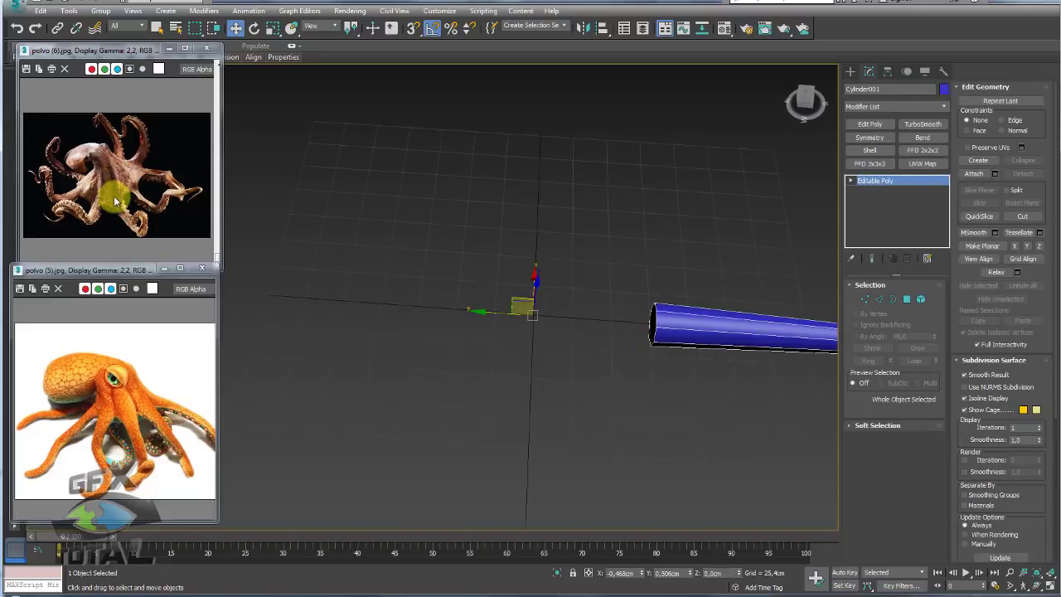
{"action": "mouse_move", "coordinate": [134, 167]}
{"action": "left_mouse_down"}
{"action": "mouse_move", "coordinate": [93, 170]}
{"action": "mouse_move", "coordinate": [86, 195]}
{"action": "mouse_move", "coordinate": [127, 213]}
{"action": "mouse_move", "coordinate": [157, 188]}
{"action": "left_mouse_up"}
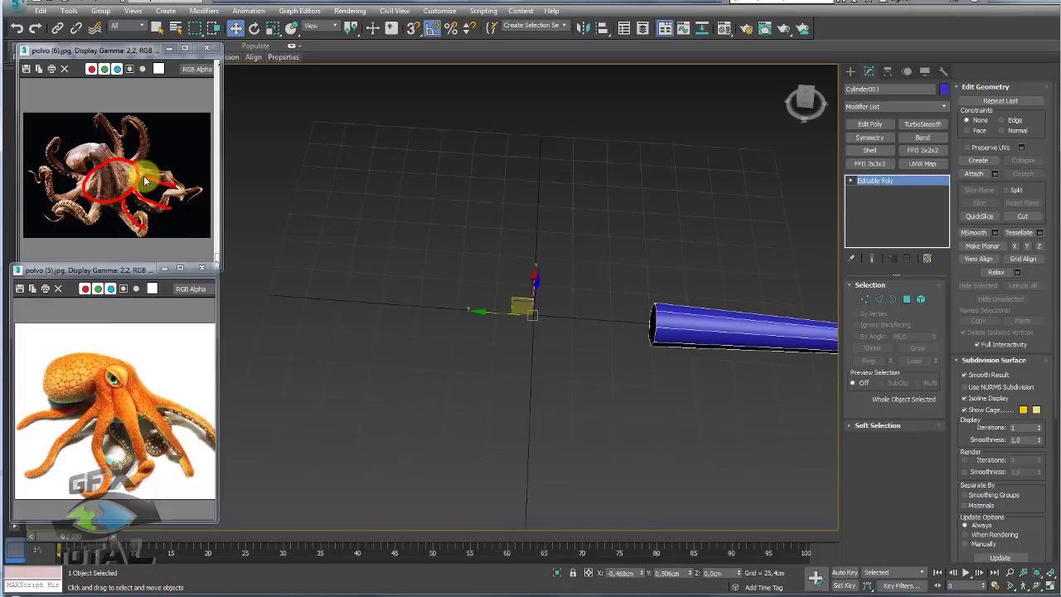
Create a second, short cylinder near the grid centre.
{"action": "key", "text": "Escape"}
{"action": "middle_click_drag", "start_coordinate": [592, 225], "coordinate": [715, 260], "text": "alt"}
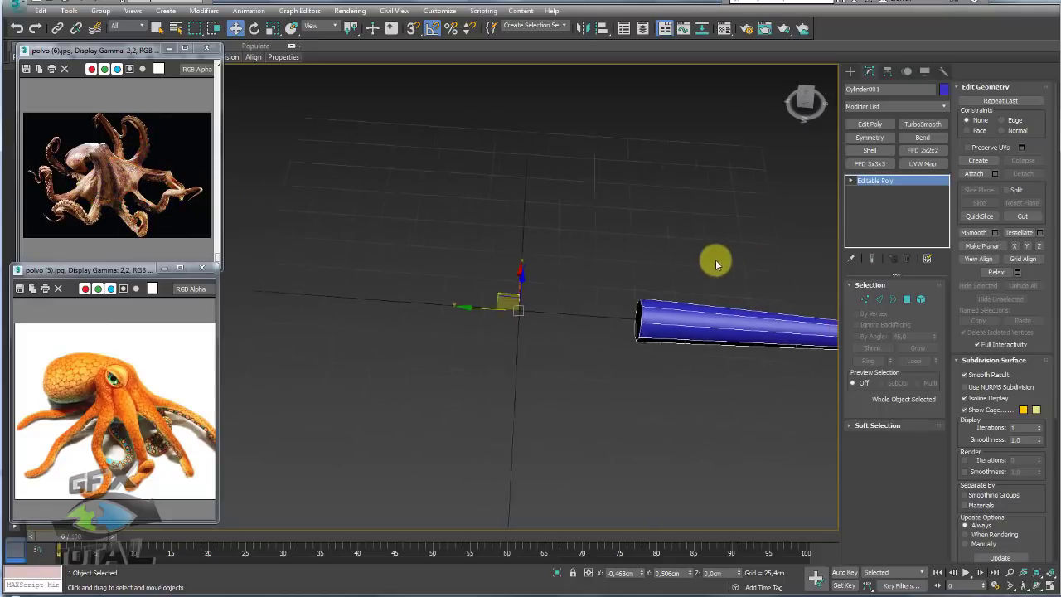
{"action": "left_click", "coordinate": [850, 72]}
{"action": "left_click", "coordinate": [872, 166]}
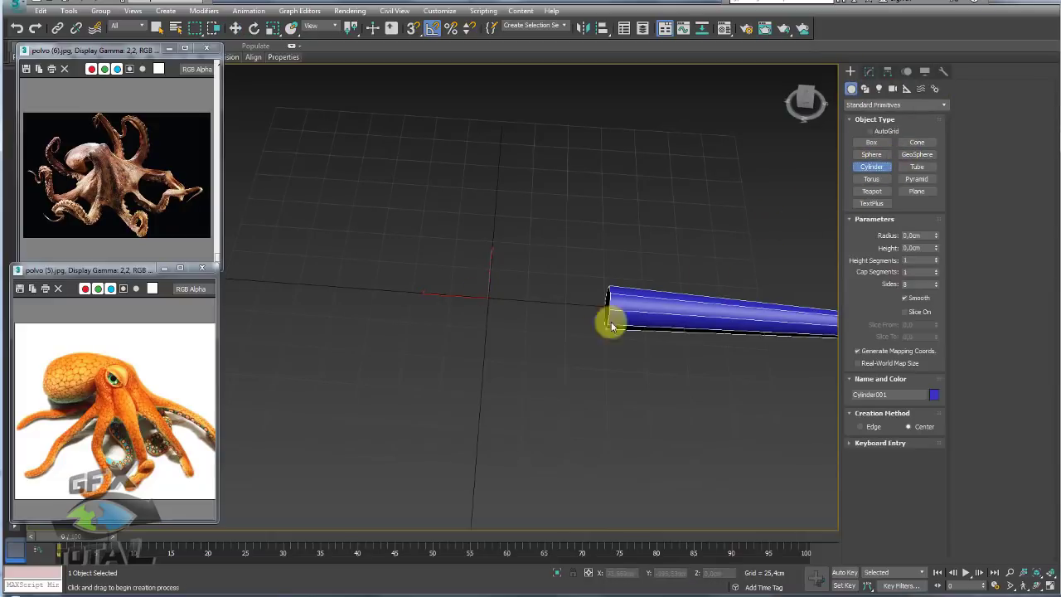
{"action": "left_click_drag", "start_coordinate": [528, 309], "coordinate": [554, 333]}
{"action": "left_click", "coordinate": [564, 240]}
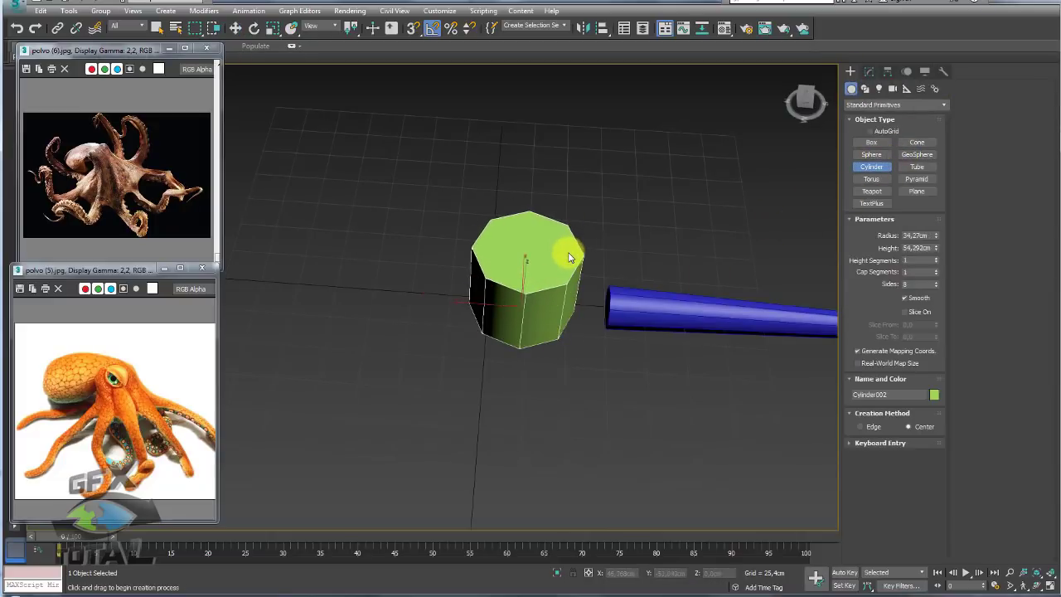
{"action": "right_click", "coordinate": [564, 242]}
{"action": "middle_click_drag", "start_coordinate": [627, 335], "coordinate": [626, 260], "text": "alt"}
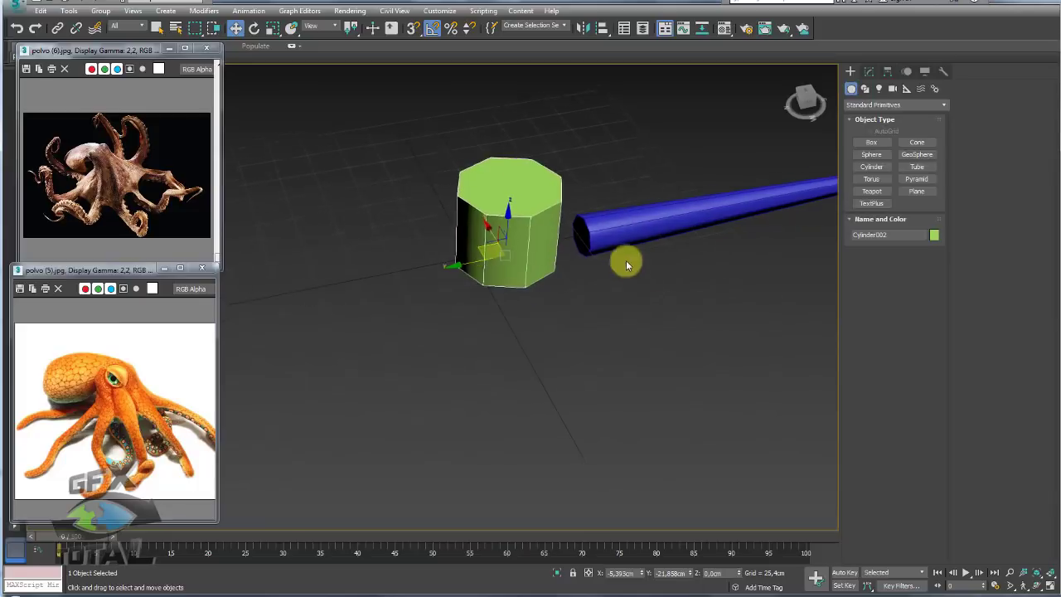
Set the green cylinder's X position to 0 and reset the blue tube's X to zero.
{"action": "left_click", "coordinate": [622, 573]}
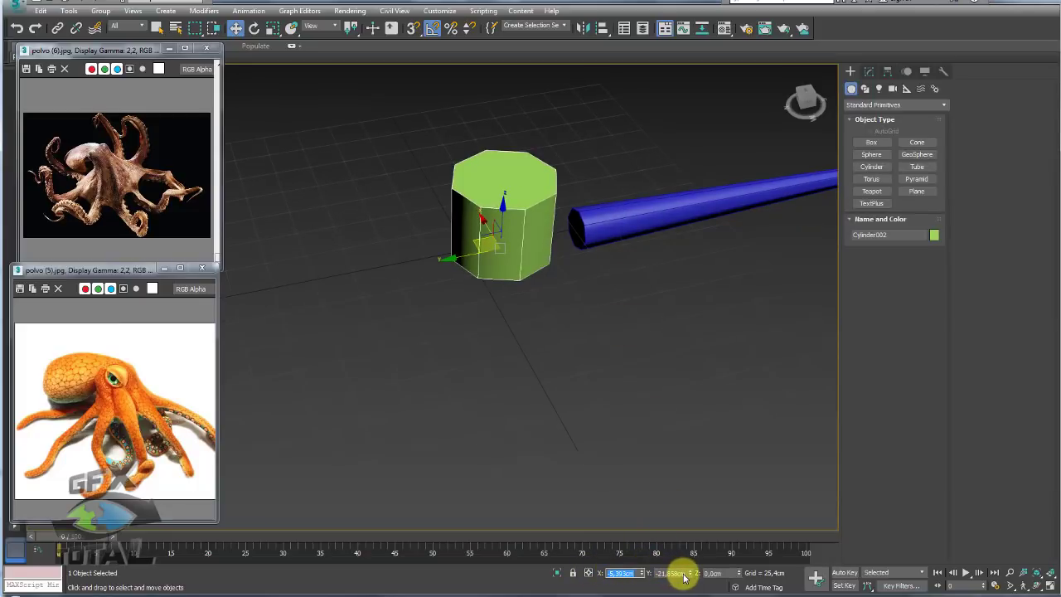
{"action": "type", "text": "0,0cm"}
{"action": "key", "text": "Return"}
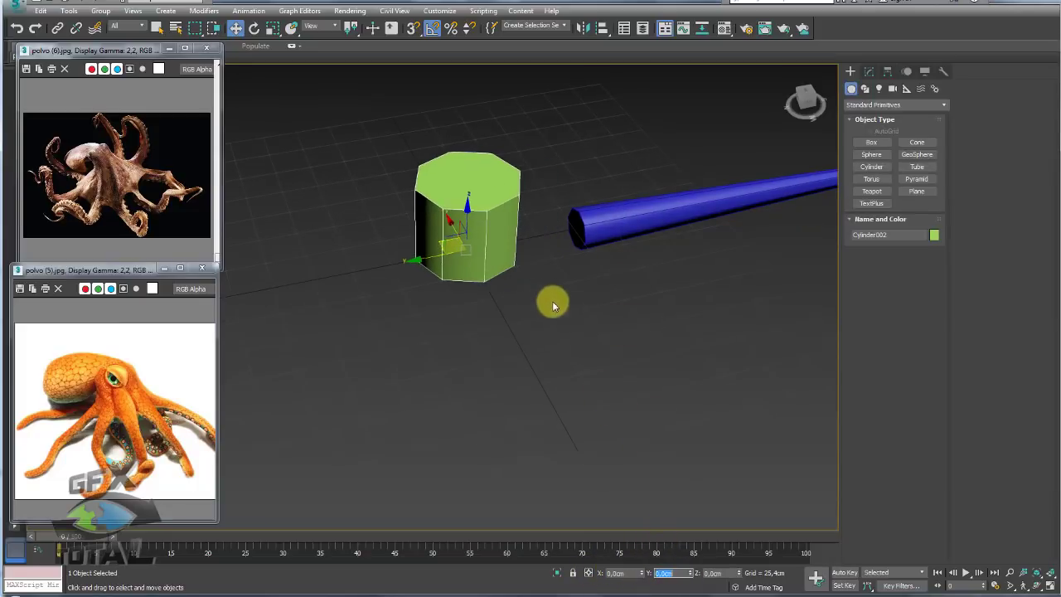
{"action": "middle_click_drag", "start_coordinate": [553, 306], "coordinate": [543, 255], "text": "alt"}
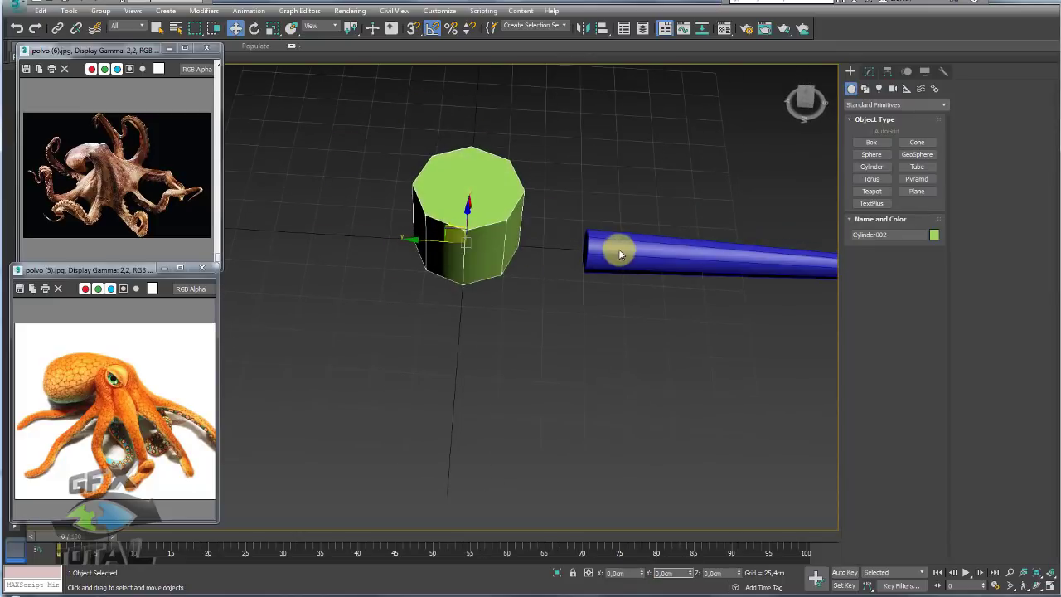
{"action": "left_click", "coordinate": [616, 246]}
{"action": "mouse_move", "coordinate": [616, 247]}
{"action": "middle_mouse_down", "text": "alt"}
{"action": "mouse_move", "coordinate": [620, 296]}
{"action": "mouse_move", "coordinate": [629, 293]}
{"action": "middle_mouse_up", "text": "alt"}
{"action": "double_click", "coordinate": [671, 573]}
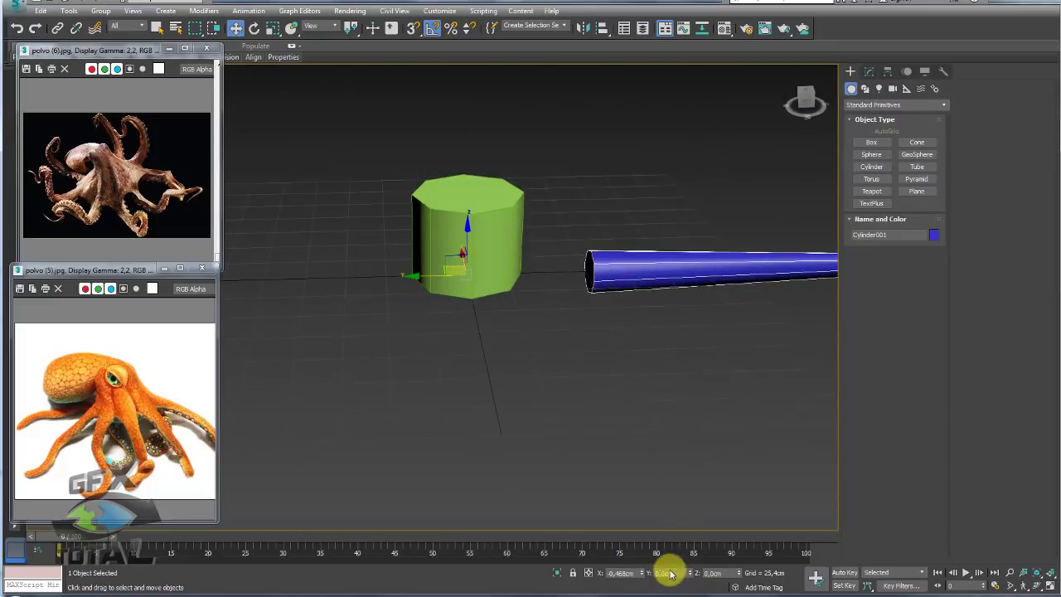
{"action": "right_click", "coordinate": [645, 572]}
Raise the blue tube element about 25 cm along Z, then reselect the green cylinder.
{"action": "mouse_move", "coordinate": [667, 363]}
{"action": "middle_mouse_down", "text": "alt"}
{"action": "mouse_move", "coordinate": [627, 337]}
{"action": "mouse_move", "coordinate": [660, 360]}
{"action": "mouse_move", "coordinate": [569, 327]}
{"action": "middle_mouse_up", "text": "alt"}
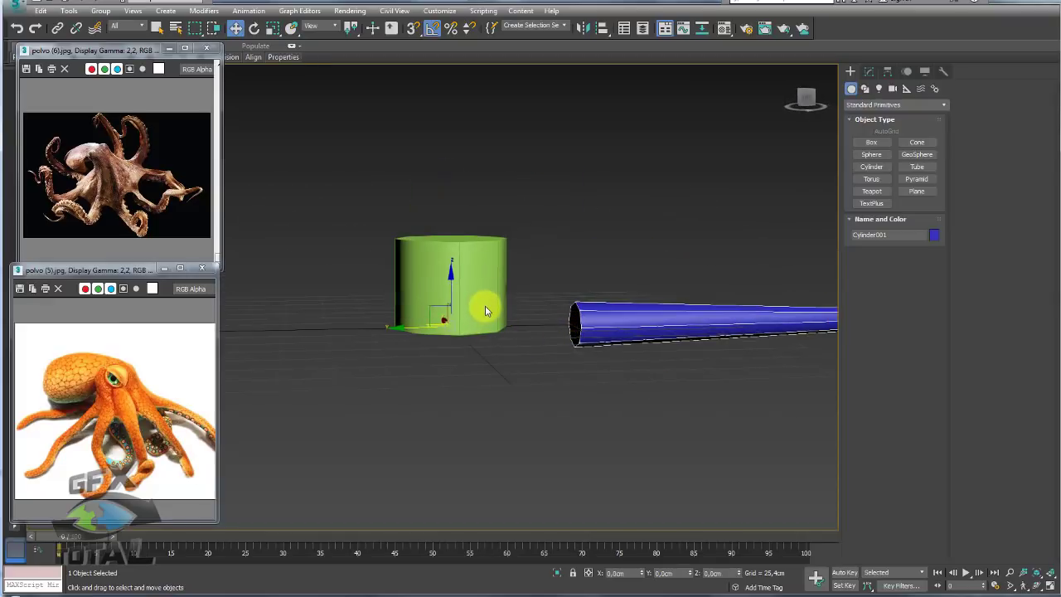
{"action": "left_click", "coordinate": [869, 71]}
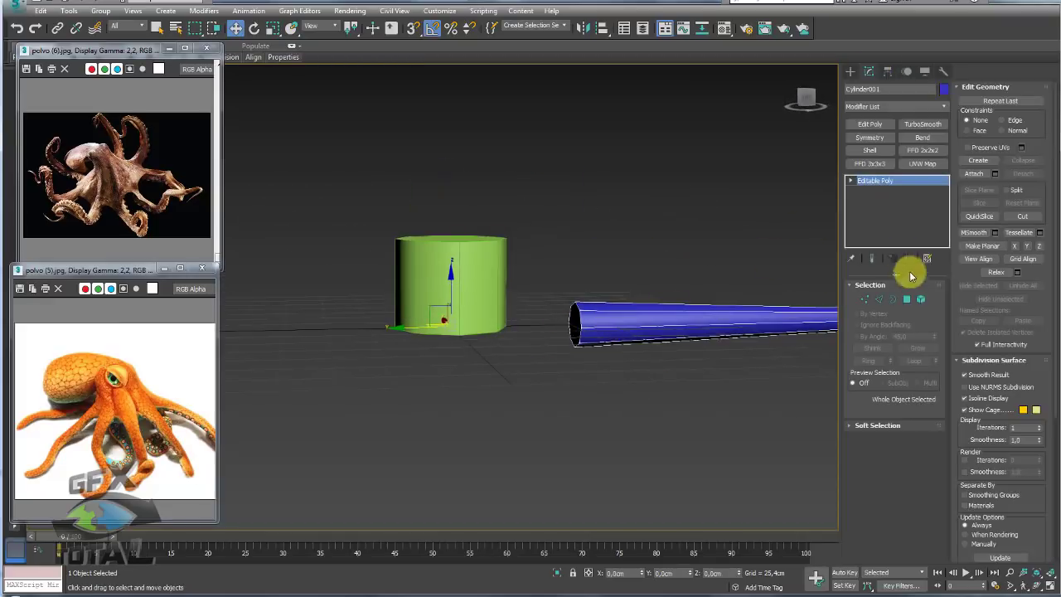
{"action": "left_click", "coordinate": [921, 300]}
{"action": "middle_click_drag", "start_coordinate": [824, 283], "coordinate": [734, 271]}
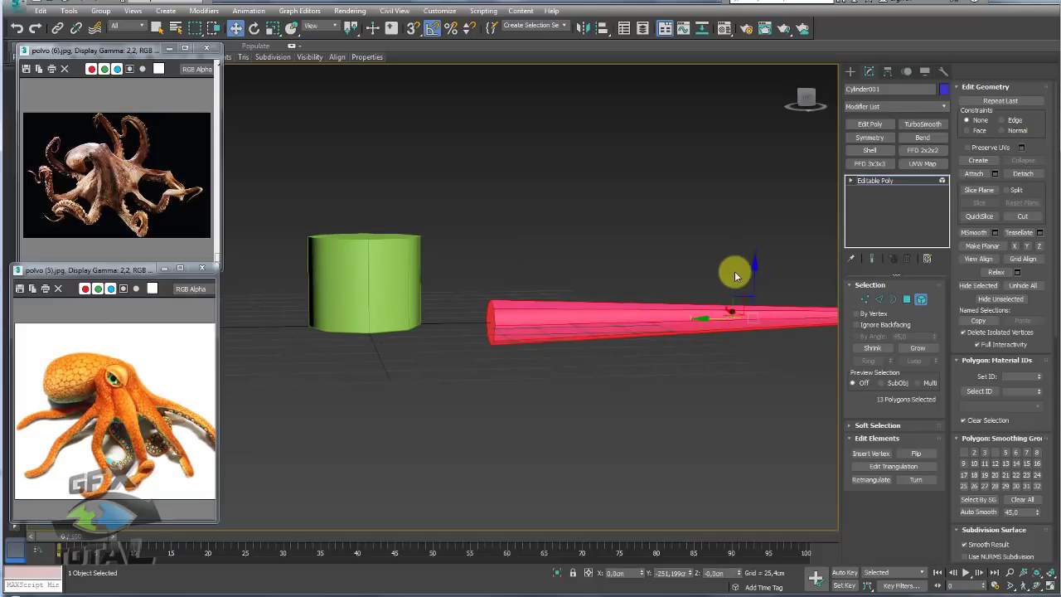
{"action": "left_click_drag", "start_coordinate": [750, 278], "coordinate": [751, 240]}
{"action": "left_click", "coordinate": [862, 181]}
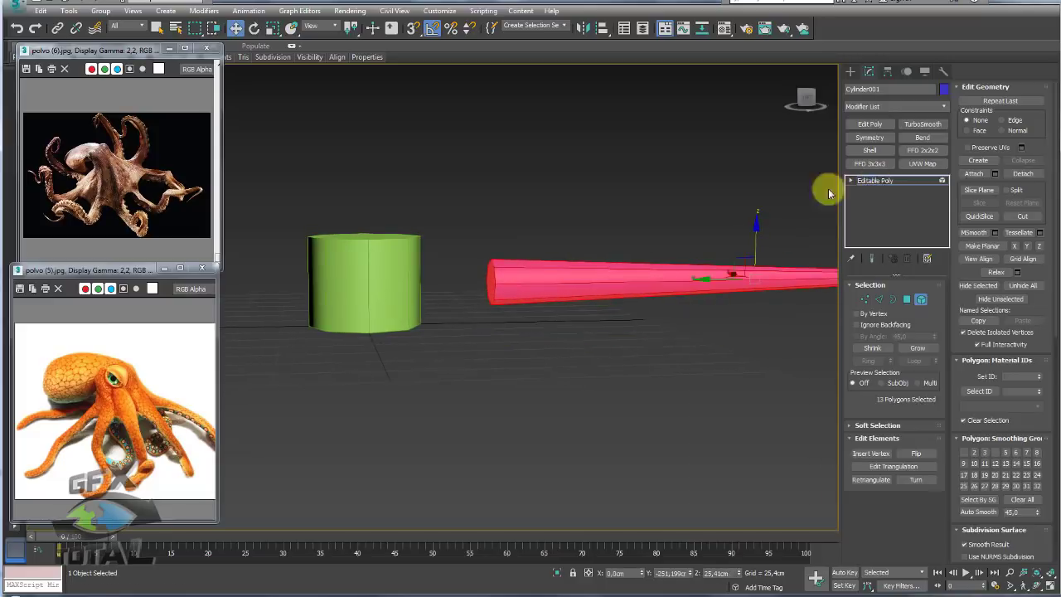
{"action": "left_click", "coordinate": [415, 268]}
{"action": "mouse_move", "coordinate": [415, 268]}
{"action": "middle_mouse_down", "text": "alt"}
{"action": "mouse_move", "coordinate": [597, 282]}
{"action": "mouse_move", "coordinate": [557, 311]}
{"action": "middle_mouse_up", "text": "alt"}
Lower the green cylinder's height, widen its radius to 72.653 cm, and lift it slightly.
{"action": "scroll", "coordinate": [557, 312], "scroll_direction": "up", "scroll_amount": 2}
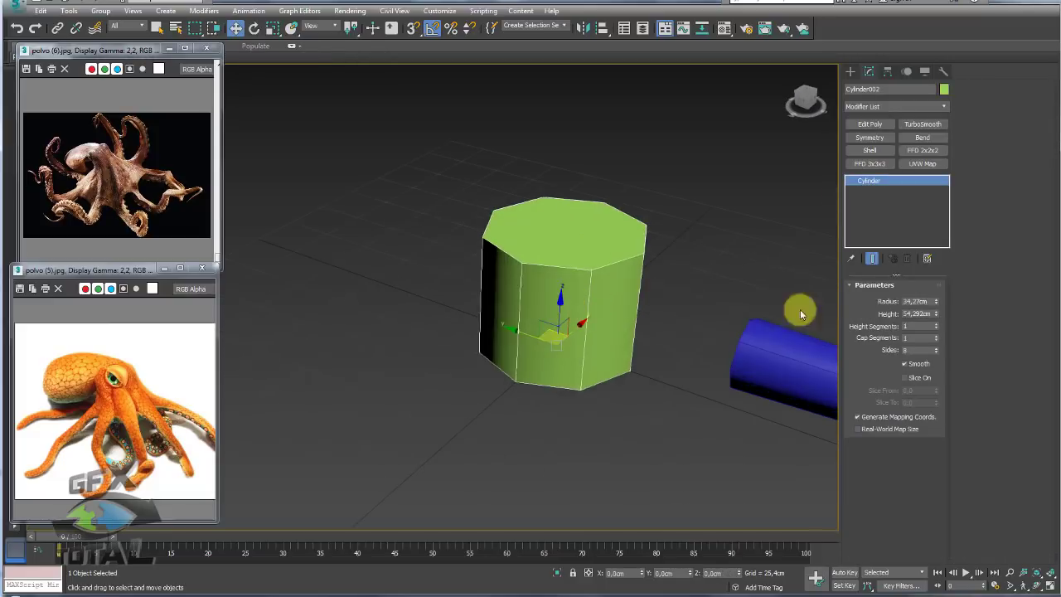
{"action": "mouse_move", "coordinate": [936, 314]}
{"action": "left_mouse_down"}
{"action": "mouse_move", "coordinate": [938, 335]}
{"action": "mouse_move", "coordinate": [936, 237]}
{"action": "left_mouse_up"}
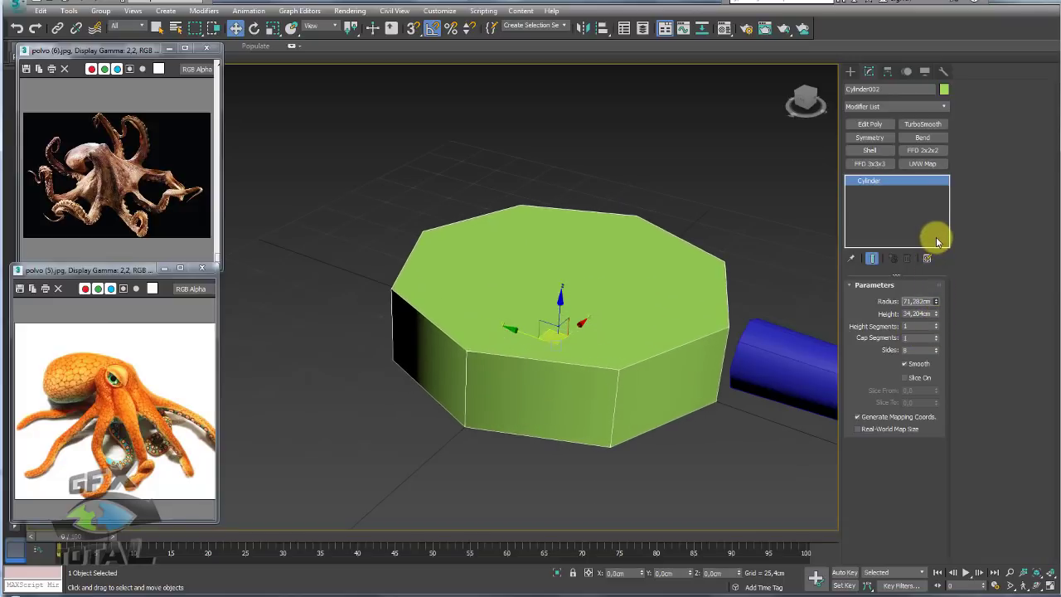
{"action": "middle_click_drag", "start_coordinate": [696, 274], "coordinate": [680, 332], "text": "alt"}
{"action": "left_click_drag", "start_coordinate": [555, 311], "coordinate": [561, 289]}
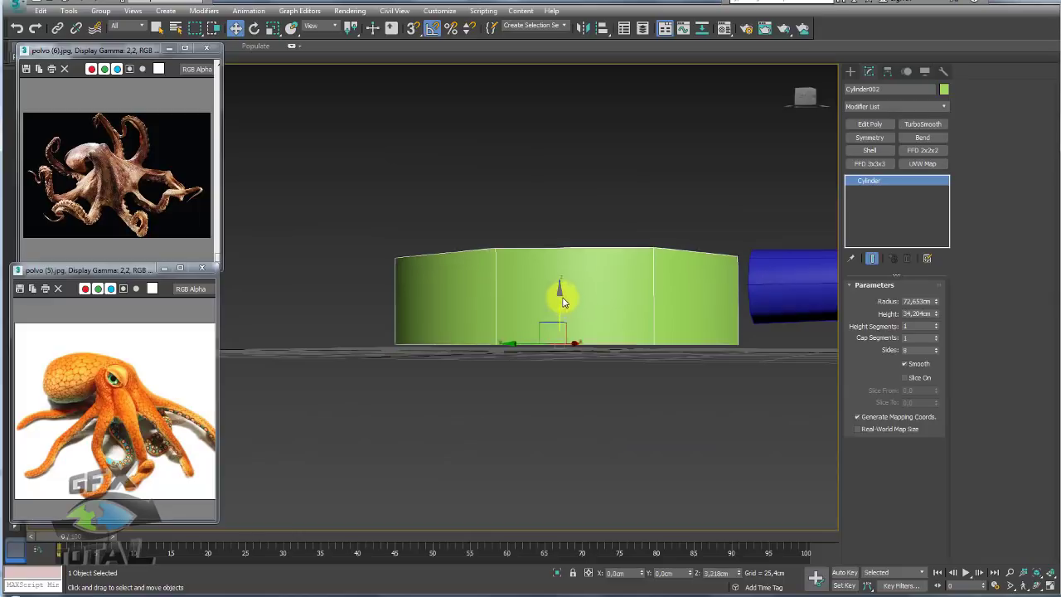
Give the cylinder 2 height segments and 16 sides.
{"action": "left_click", "coordinate": [937, 324]}
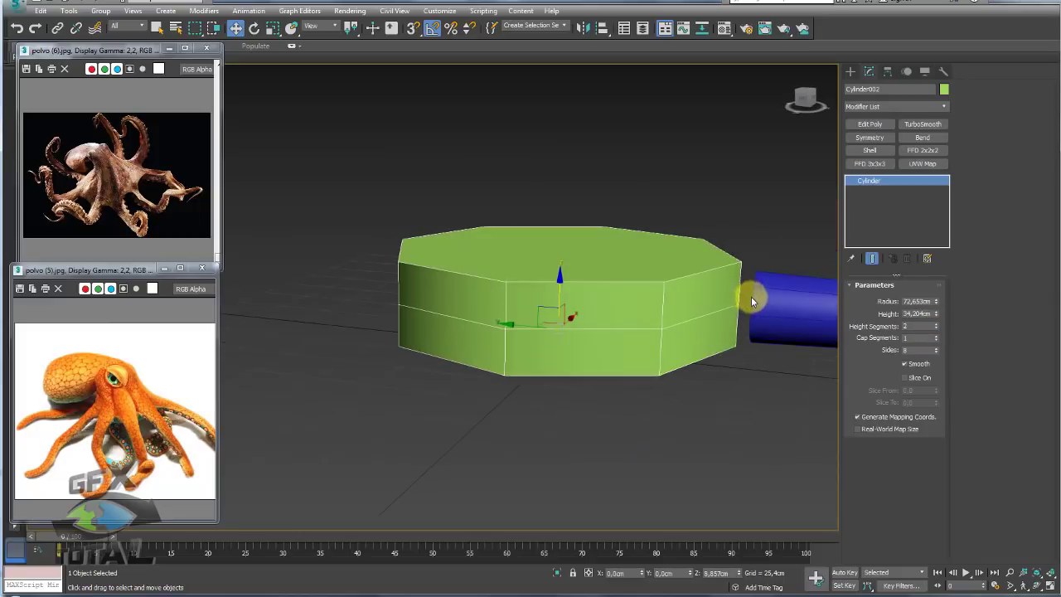
{"action": "mouse_move", "coordinate": [741, 277]}
{"action": "middle_mouse_down", "text": "alt"}
{"action": "mouse_move", "coordinate": [717, 320]}
{"action": "mouse_move", "coordinate": [730, 345]}
{"action": "middle_mouse_up", "text": "alt"}
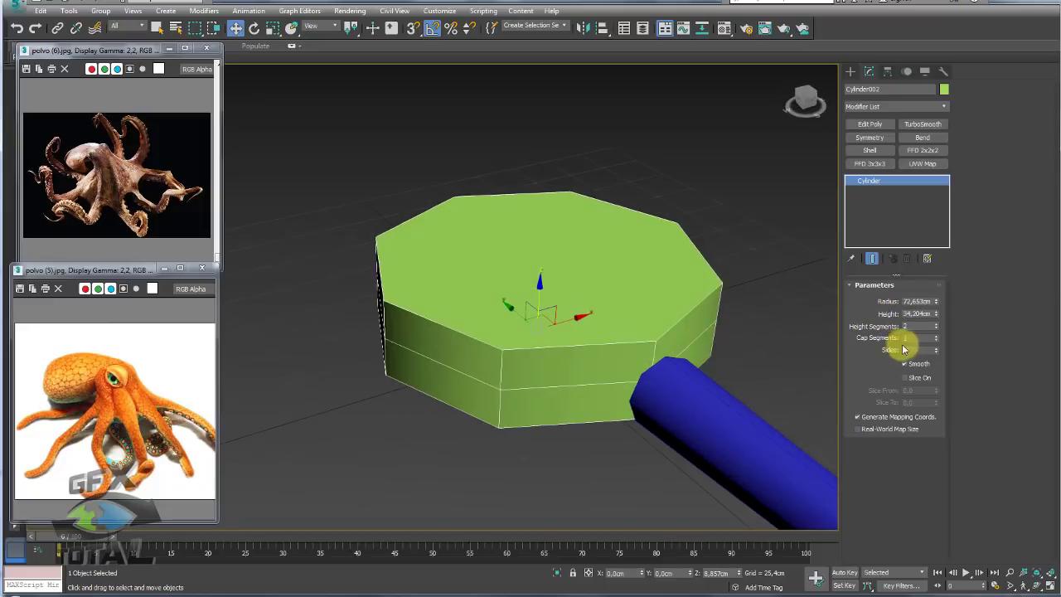
{"action": "left_click_drag", "start_coordinate": [916, 351], "coordinate": [890, 355]}
{"action": "type", "text": "16"}
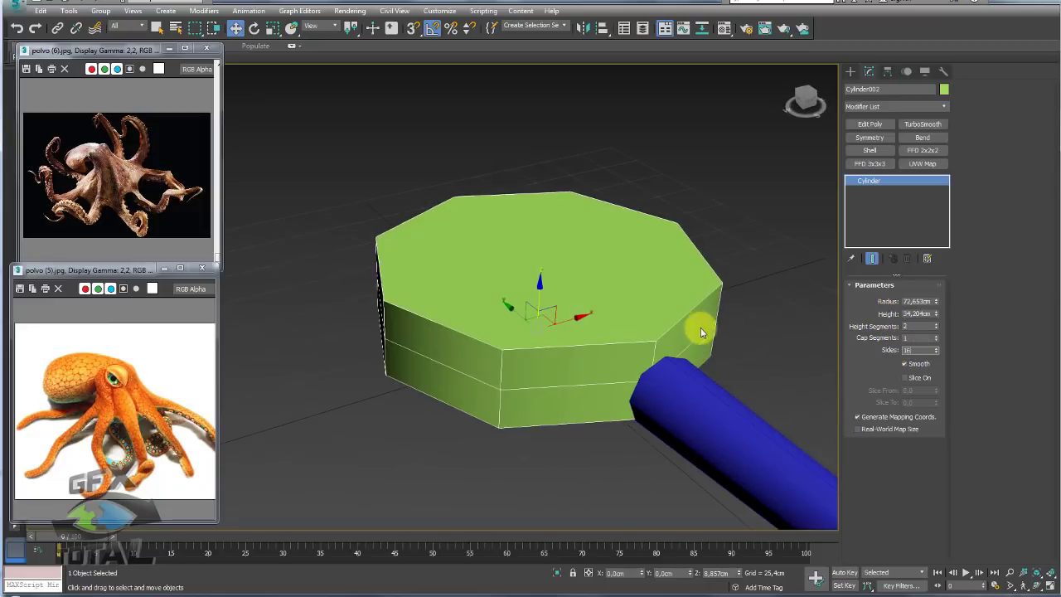
{"action": "key", "text": "Return"}
{"action": "mouse_move", "coordinate": [702, 343]}
{"action": "middle_mouse_down", "text": "alt"}
{"action": "mouse_move", "coordinate": [627, 307]}
{"action": "mouse_move", "coordinate": [561, 327]}
{"action": "mouse_move", "coordinate": [599, 339]}
{"action": "mouse_move", "coordinate": [652, 315]}
{"action": "mouse_move", "coordinate": [570, 352]}
{"action": "middle_mouse_up", "text": "alt"}
{"action": "scroll", "coordinate": [572, 317], "scroll_direction": "up", "scroll_amount": 5}
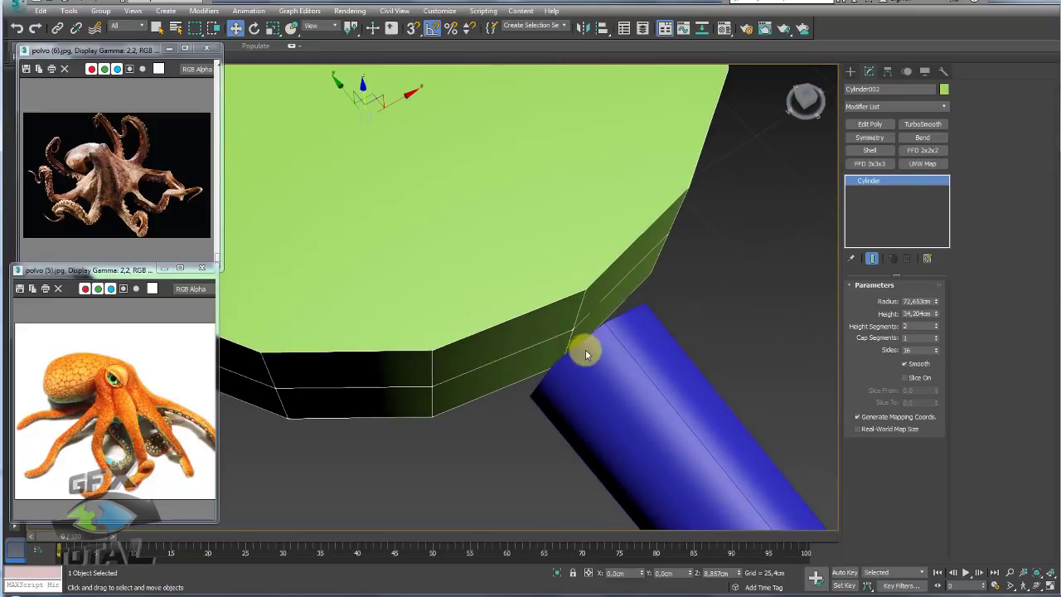
{"action": "scroll", "coordinate": [580, 349], "scroll_direction": "down", "scroll_amount": 2}
{"action": "scroll", "coordinate": [576, 349], "scroll_direction": "down", "scroll_amount": 3}
{"action": "scroll", "coordinate": [586, 347], "scroll_direction": "down", "scroll_amount": 2}
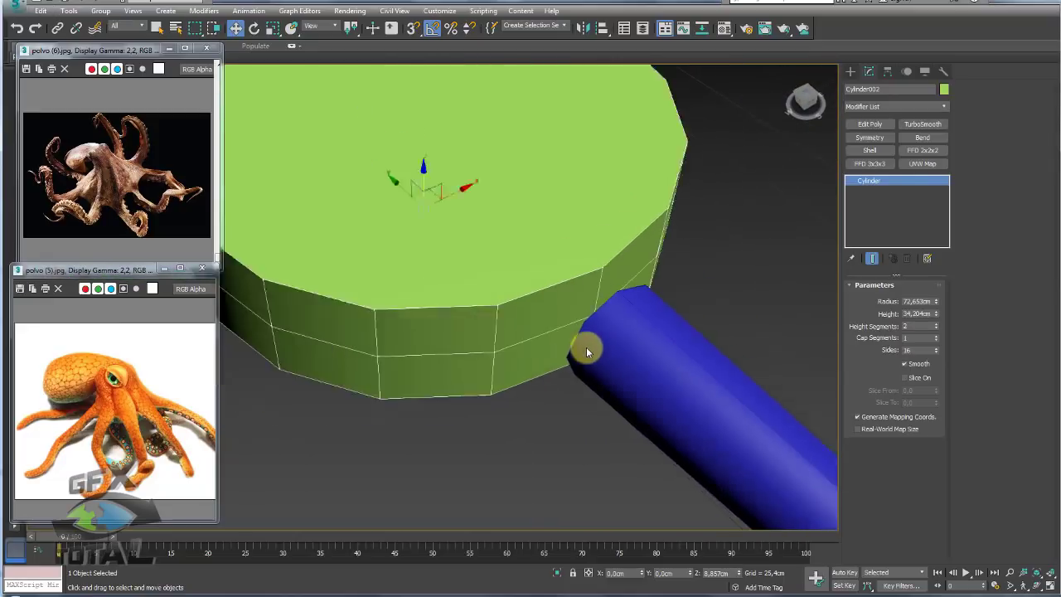
{"action": "scroll", "coordinate": [586, 347], "scroll_direction": "down", "scroll_amount": 2}
{"action": "mouse_move", "coordinate": [586, 346]}
{"action": "middle_mouse_down", "text": "alt"}
{"action": "mouse_move", "coordinate": [567, 327]}
{"action": "mouse_move", "coordinate": [602, 356]}
{"action": "mouse_move", "coordinate": [580, 317]}
{"action": "middle_mouse_up", "text": "alt"}
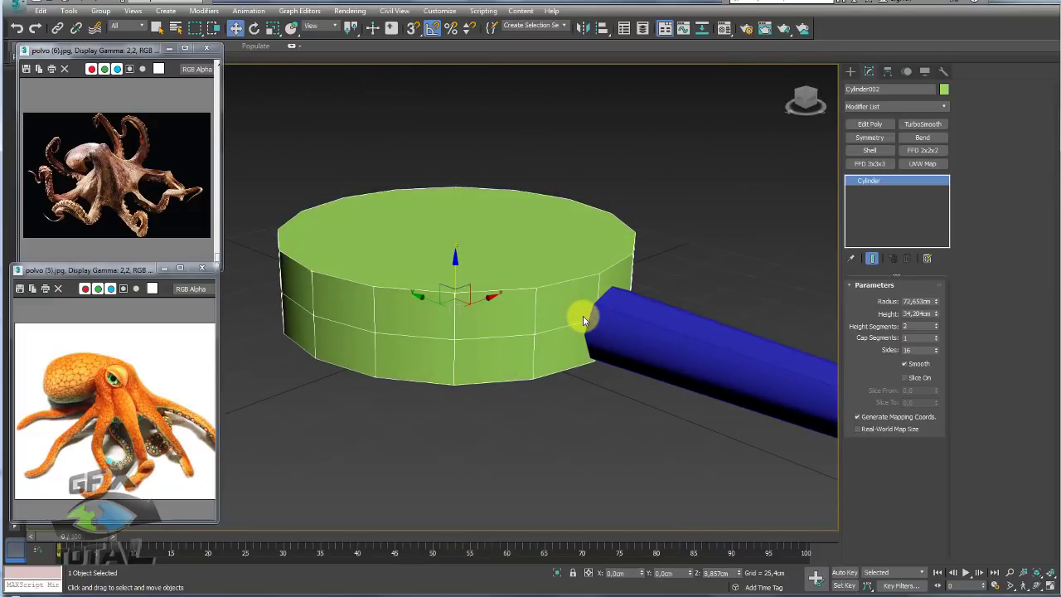
Select five vertices on the front side of the green cylinder in Vertex mode.
{"action": "left_click", "coordinate": [865, 300]}
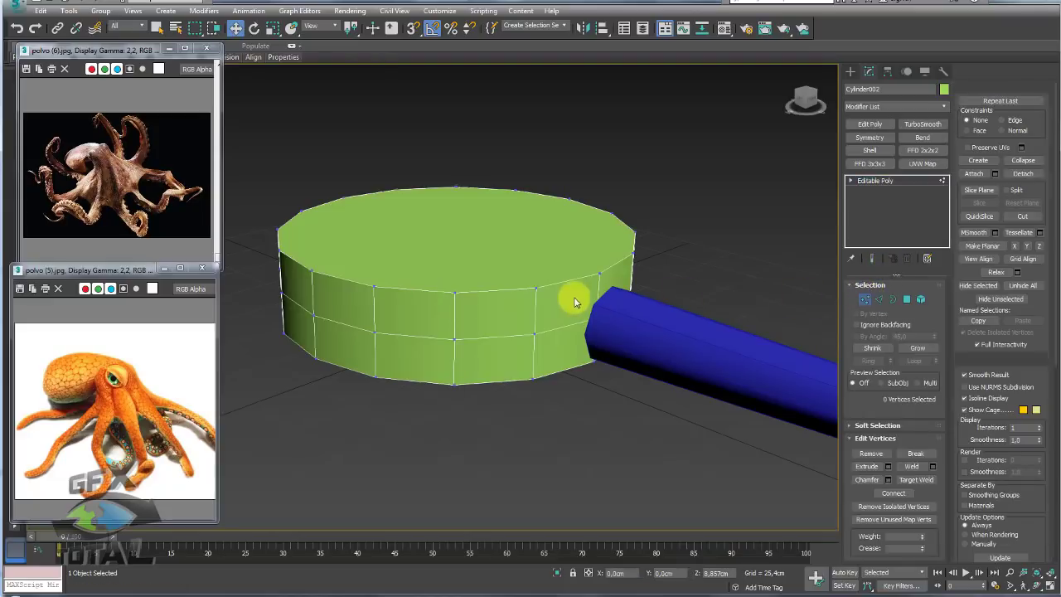
{"action": "mouse_move", "coordinate": [538, 287]}
{"action": "middle_mouse_down", "text": "alt"}
{"action": "mouse_move", "coordinate": [576, 313]}
{"action": "mouse_move", "coordinate": [571, 296]}
{"action": "mouse_move", "coordinate": [630, 296]}
{"action": "mouse_move", "coordinate": [651, 325]}
{"action": "middle_mouse_up", "text": "alt"}
{"action": "left_click", "coordinate": [571, 294], "text": "ctrl"}
{"action": "left_click", "coordinate": [651, 306], "text": "ctrl"}
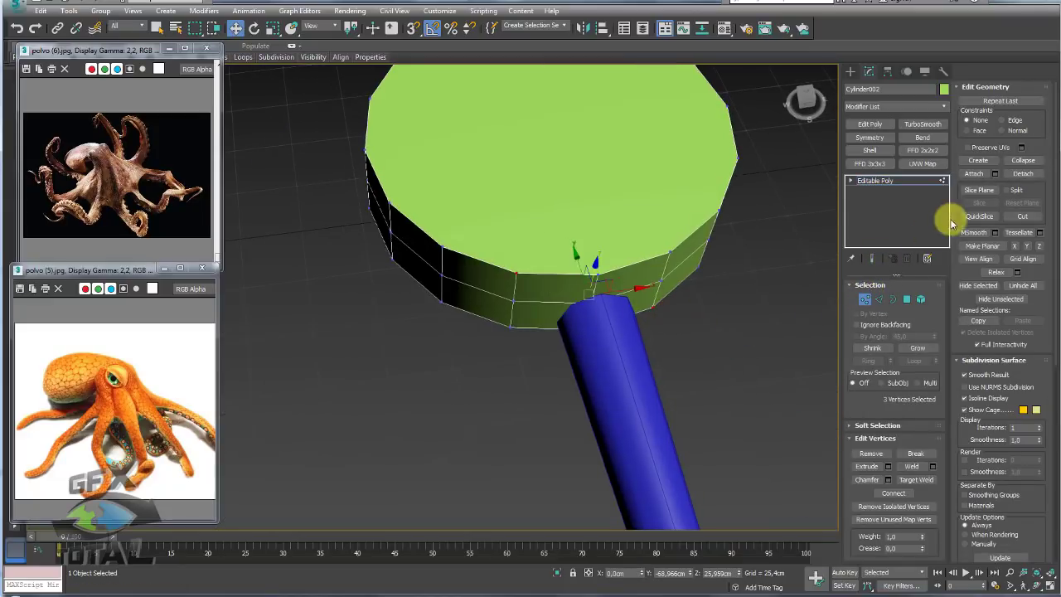
{"action": "left_click", "coordinate": [664, 249], "text": "ctrl"}
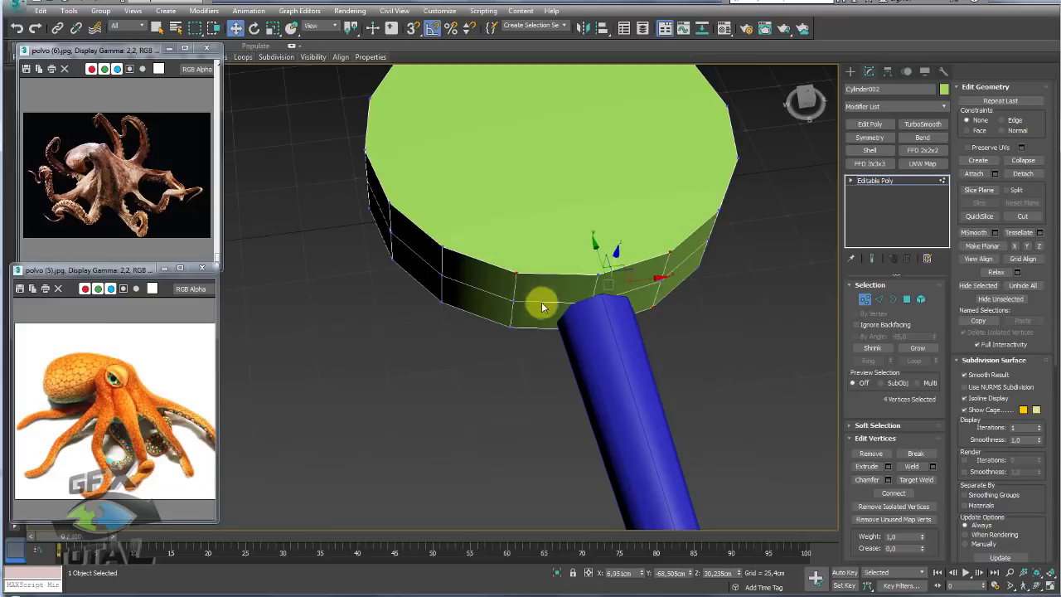
{"action": "left_click", "coordinate": [505, 331], "text": "ctrl"}
Connect the five selected vertices with new diagonal edges across the side faces.
{"action": "middle_click_drag", "start_coordinate": [505, 332], "coordinate": [895, 343], "text": "alt"}
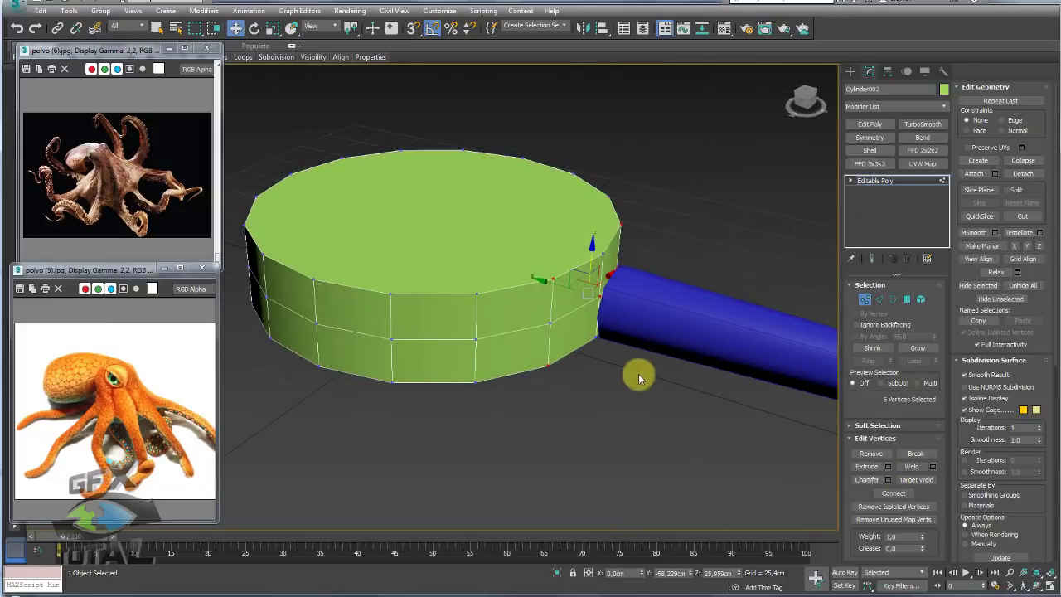
{"action": "scroll", "coordinate": [589, 439], "scroll_direction": "up", "scroll_amount": 5}
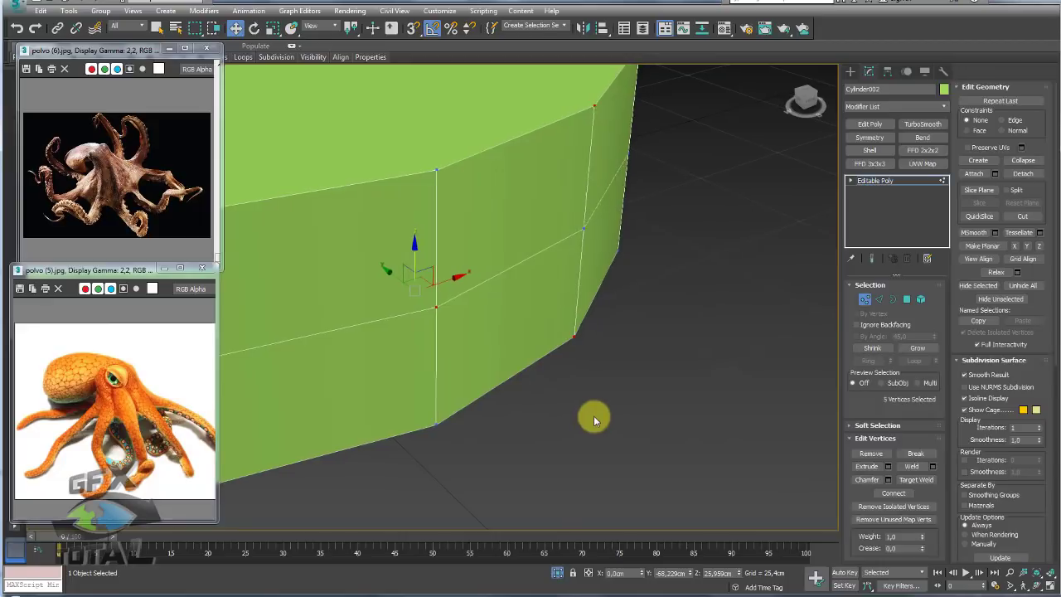
{"action": "scroll", "coordinate": [593, 419], "scroll_direction": "down", "scroll_amount": 6}
{"action": "scroll", "coordinate": [599, 383], "scroll_direction": "up", "scroll_amount": 2}
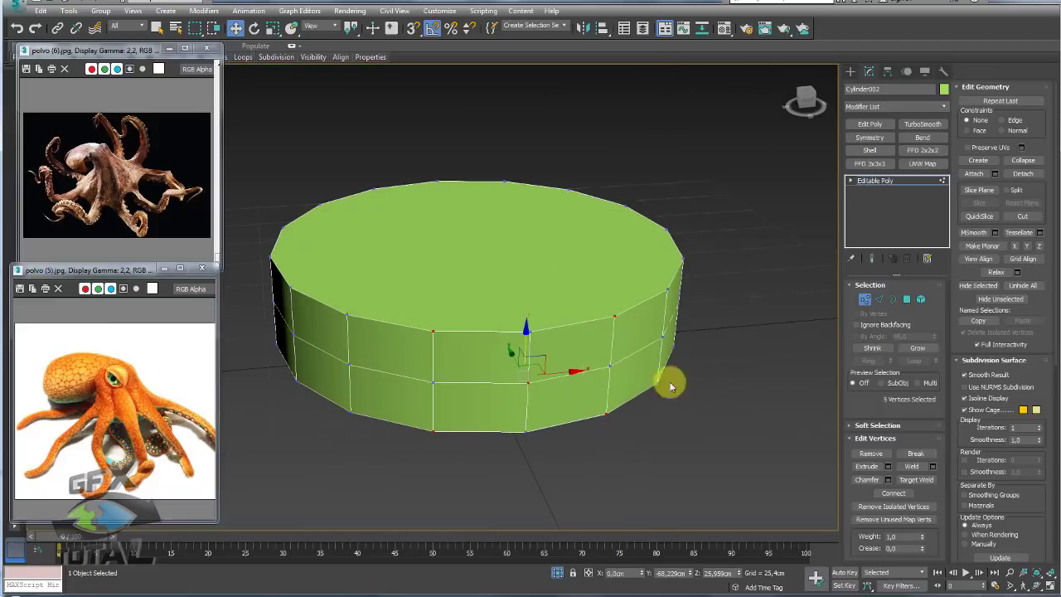
{"action": "left_click", "coordinate": [894, 494]}
{"action": "mouse_move", "coordinate": [581, 396]}
{"action": "middle_mouse_down", "text": "alt"}
{"action": "mouse_move", "coordinate": [575, 374]}
{"action": "mouse_move", "coordinate": [600, 407]}
{"action": "mouse_move", "coordinate": [577, 332]}
{"action": "middle_mouse_up", "text": "alt"}
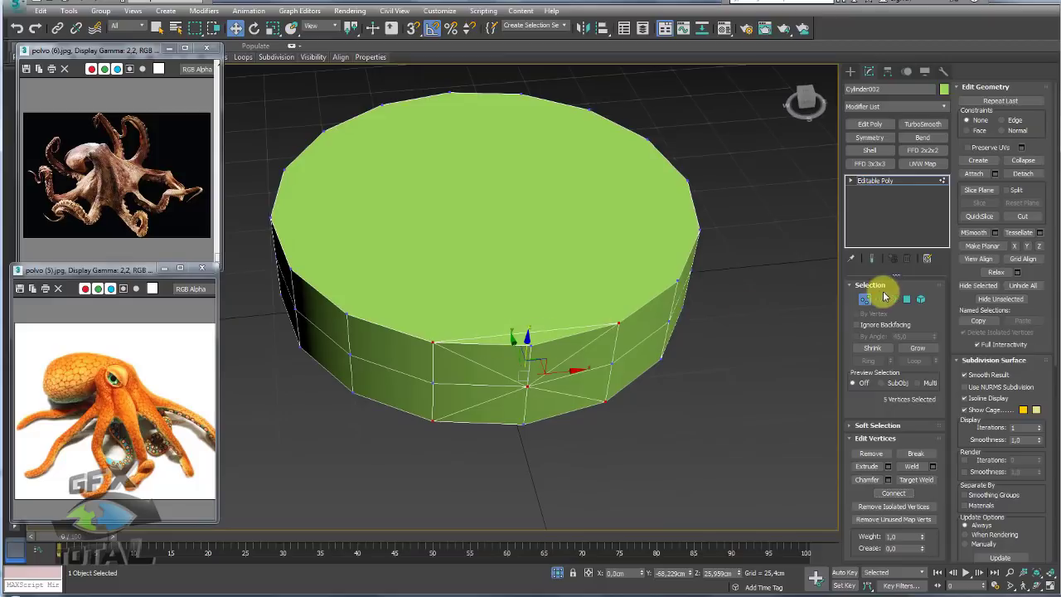
{"action": "left_click", "coordinate": [879, 299]}
Select the bottom front edge of the cylinder.
{"action": "left_click", "coordinate": [548, 328]}
{"action": "middle_click_drag", "start_coordinate": [548, 328], "coordinate": [550, 426], "text": "alt"}
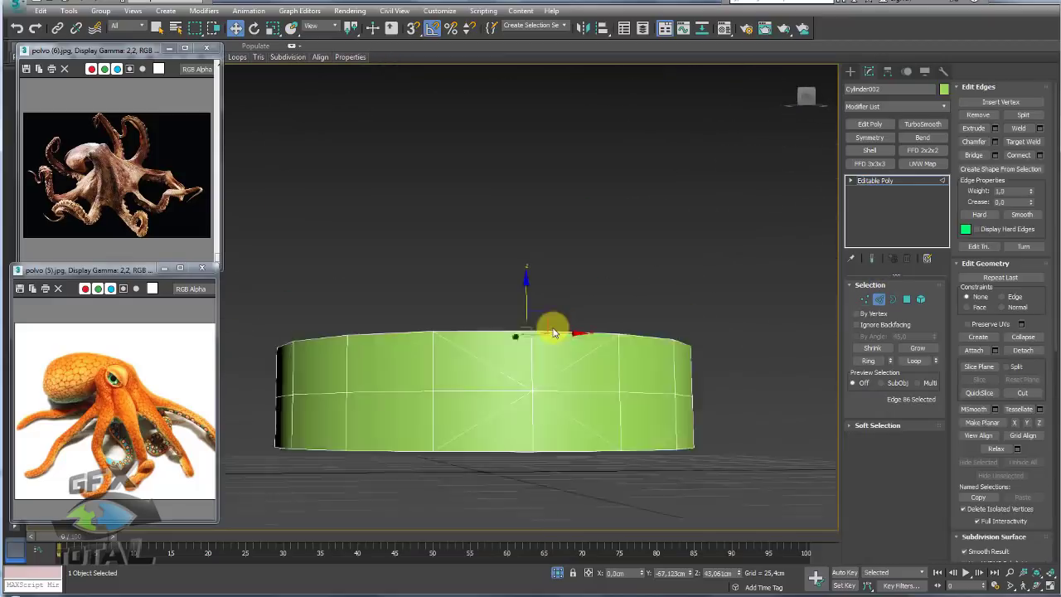
{"action": "left_click", "coordinate": [536, 441]}
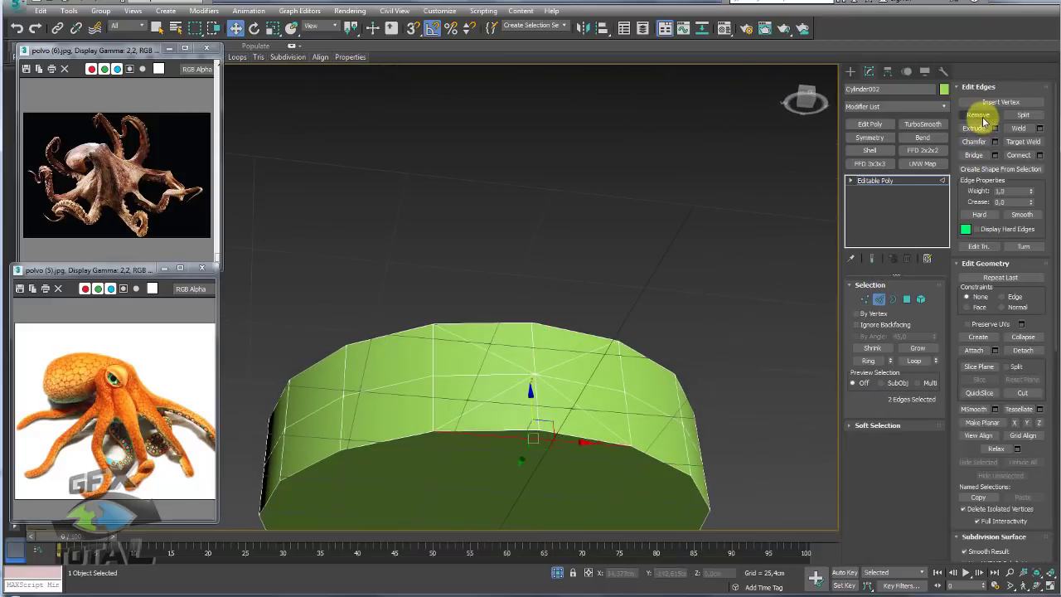
{"action": "mouse_move", "coordinate": [642, 266]}
{"action": "middle_mouse_down", "text": "alt"}
{"action": "mouse_move", "coordinate": [639, 367]}
{"action": "mouse_move", "coordinate": [670, 254]}
{"action": "mouse_move", "coordinate": [729, 315]}
{"action": "middle_mouse_up", "text": "alt"}
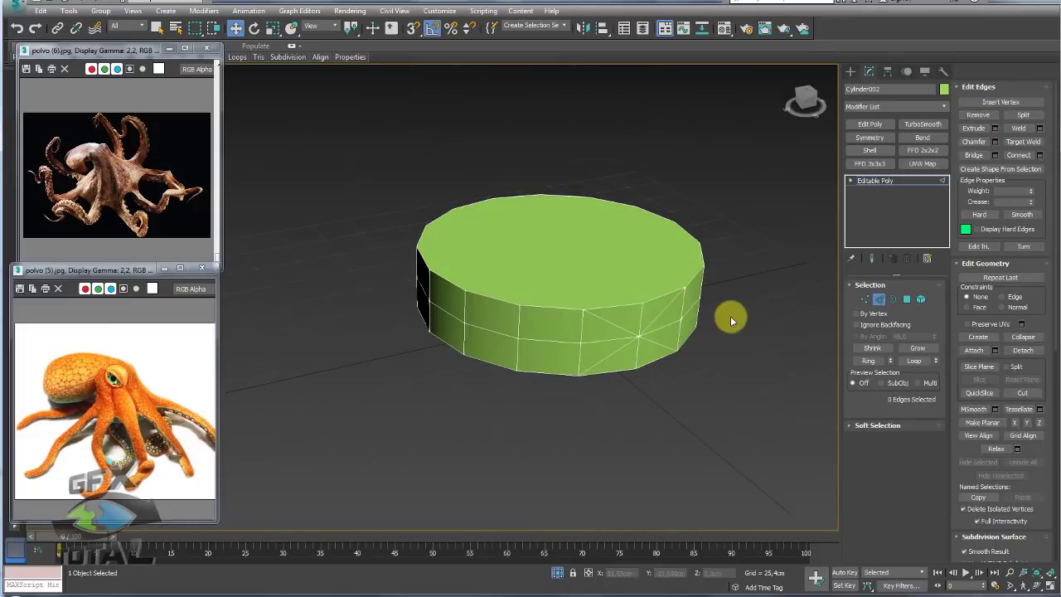
{"action": "scroll", "coordinate": [611, 341], "scroll_direction": "up", "scroll_amount": 3}
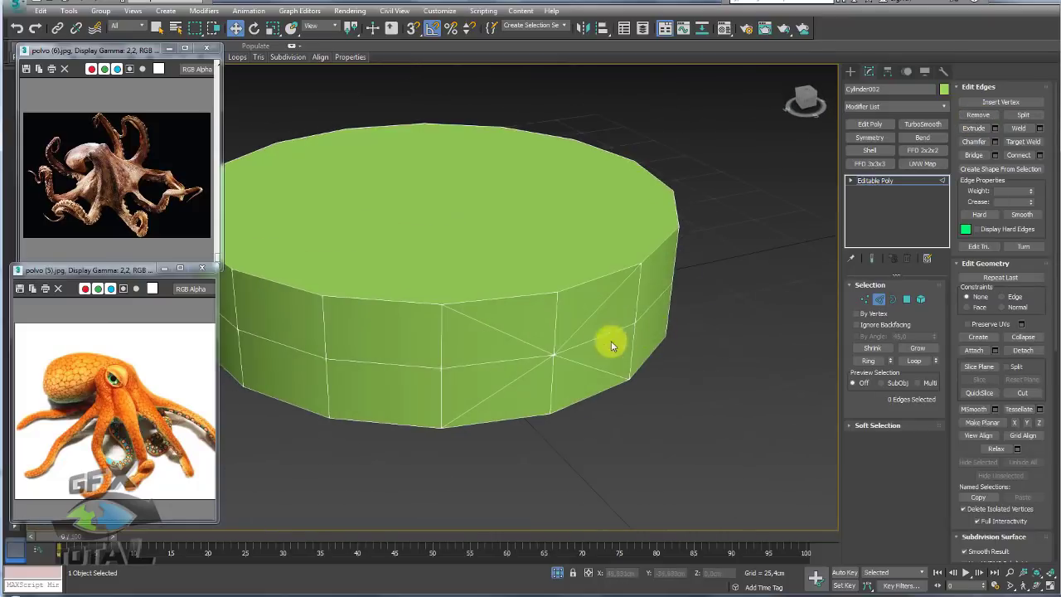
Chamfer the vertex where the diagonals meet into an eight-vertex octagonal ring.
{"action": "left_click", "coordinate": [864, 299]}
{"action": "left_click", "coordinate": [554, 357]}
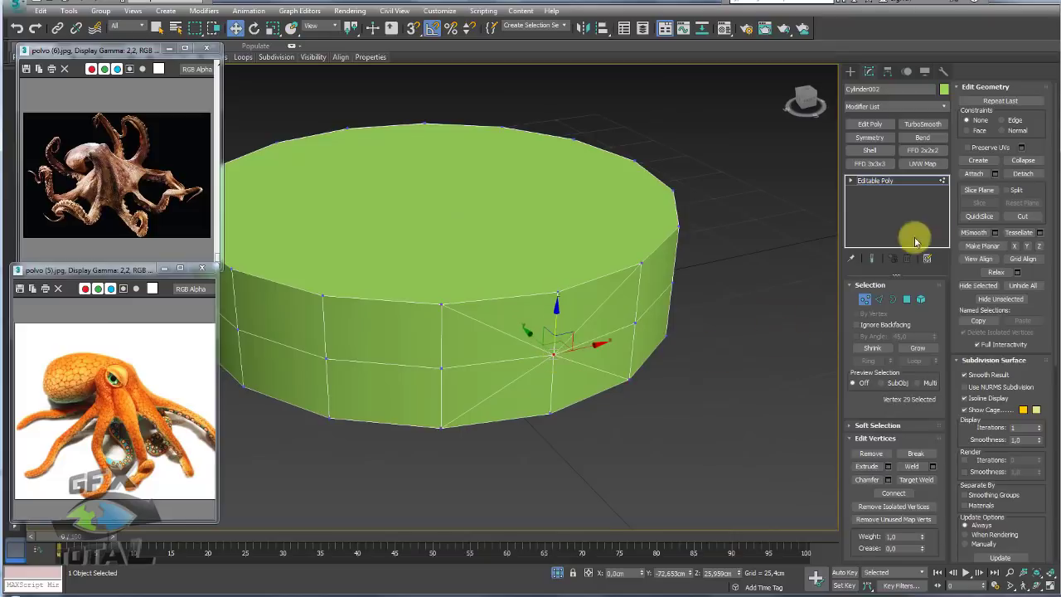
{"action": "left_click", "coordinate": [888, 481]}
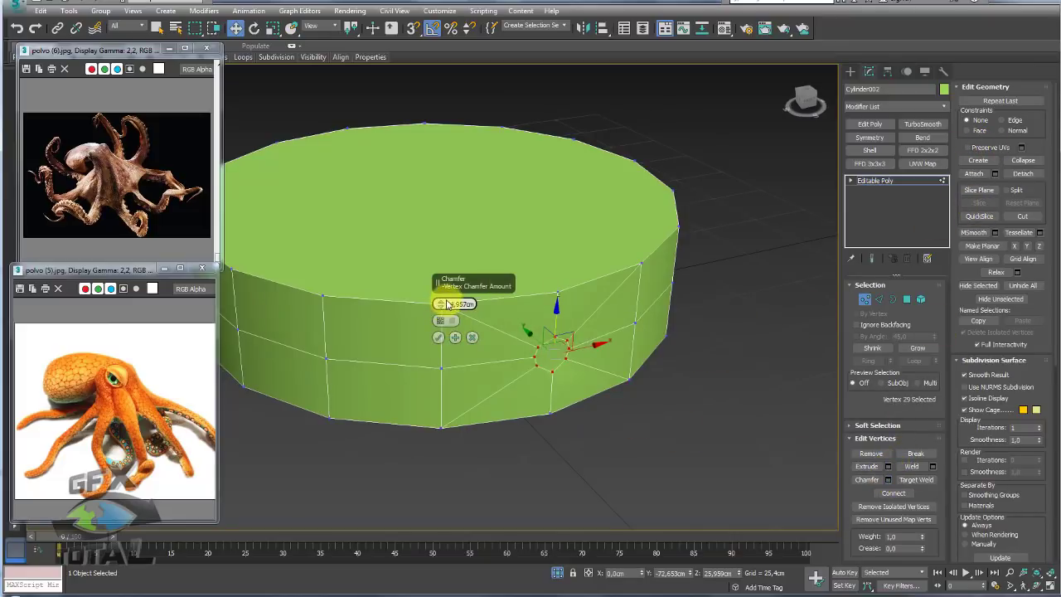
{"action": "left_click_drag", "start_coordinate": [447, 305], "coordinate": [471, 289]}
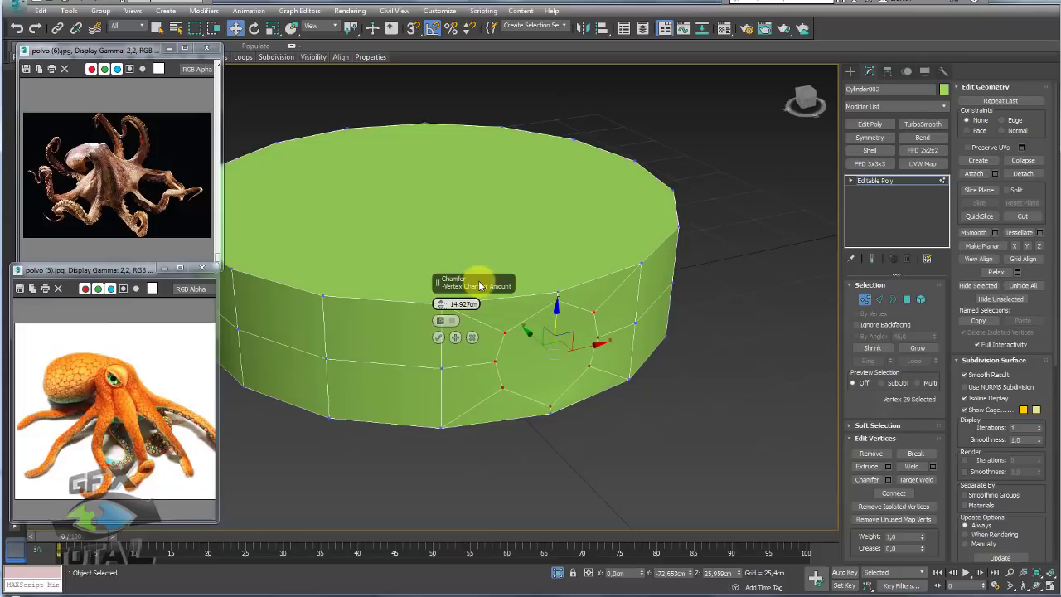
{"action": "left_click", "coordinate": [438, 337]}
{"action": "middle_click_drag", "start_coordinate": [524, 366], "coordinate": [534, 403], "text": "alt"}
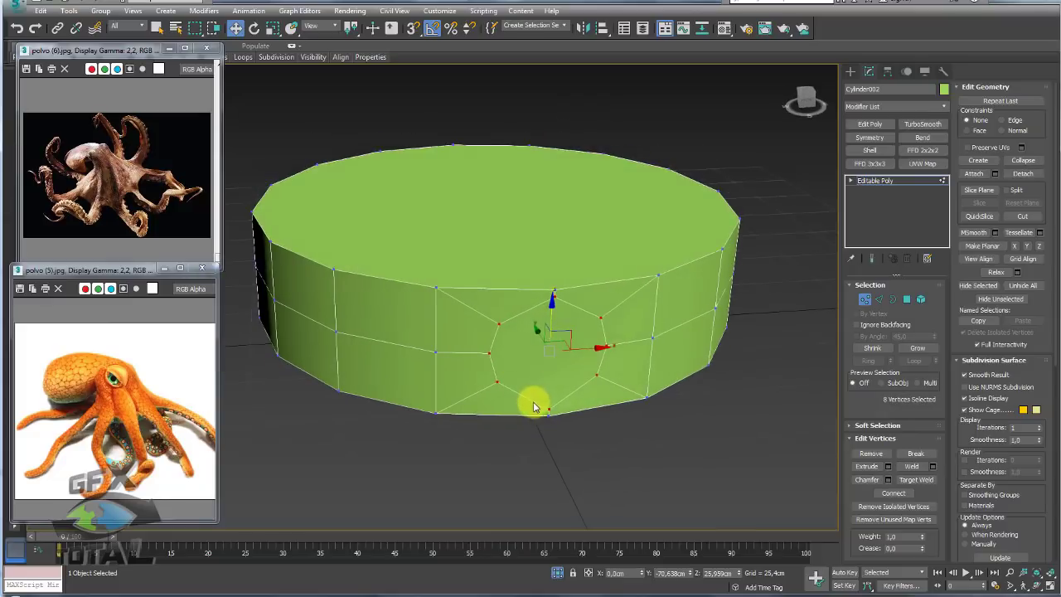
{"action": "mouse_move", "coordinate": [547, 401]}
{"action": "left_mouse_down"}
{"action": "mouse_move", "coordinate": [503, 348]}
{"action": "mouse_move", "coordinate": [585, 310]}
{"action": "mouse_move", "coordinate": [556, 405]}
{"action": "left_mouse_up"}
{"action": "mouse_move", "coordinate": [547, 407]}
{"action": "left_mouse_down"}
{"action": "mouse_move", "coordinate": [493, 363]}
{"action": "mouse_move", "coordinate": [561, 308]}
{"action": "mouse_move", "coordinate": [599, 313]}
{"action": "mouse_move", "coordinate": [606, 345]}
{"action": "mouse_move", "coordinate": [590, 391]}
{"action": "mouse_move", "coordinate": [541, 406]}
{"action": "left_mouse_up"}
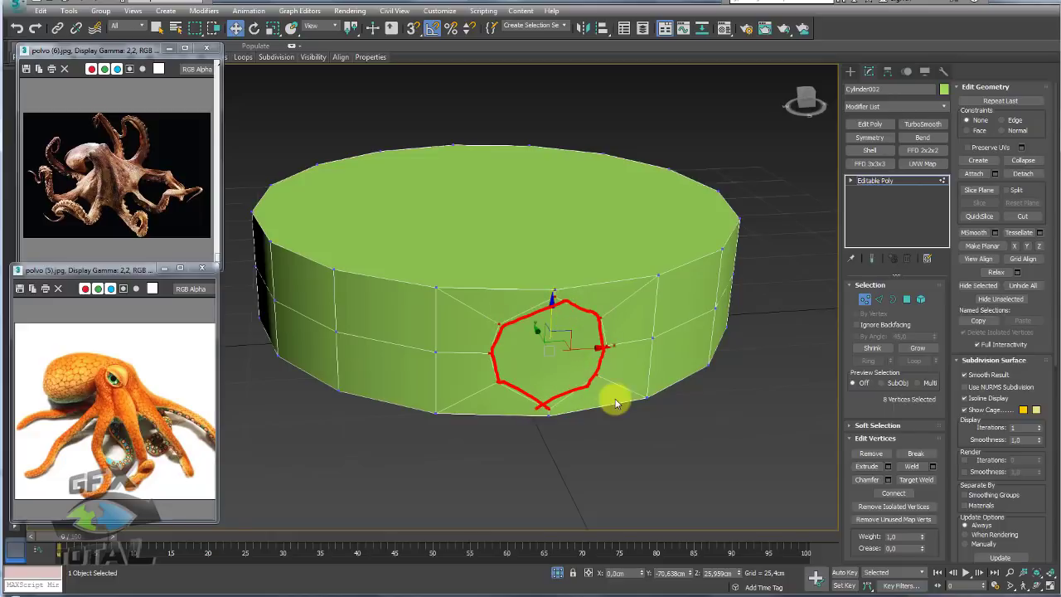
{"action": "key", "text": "Escape"}
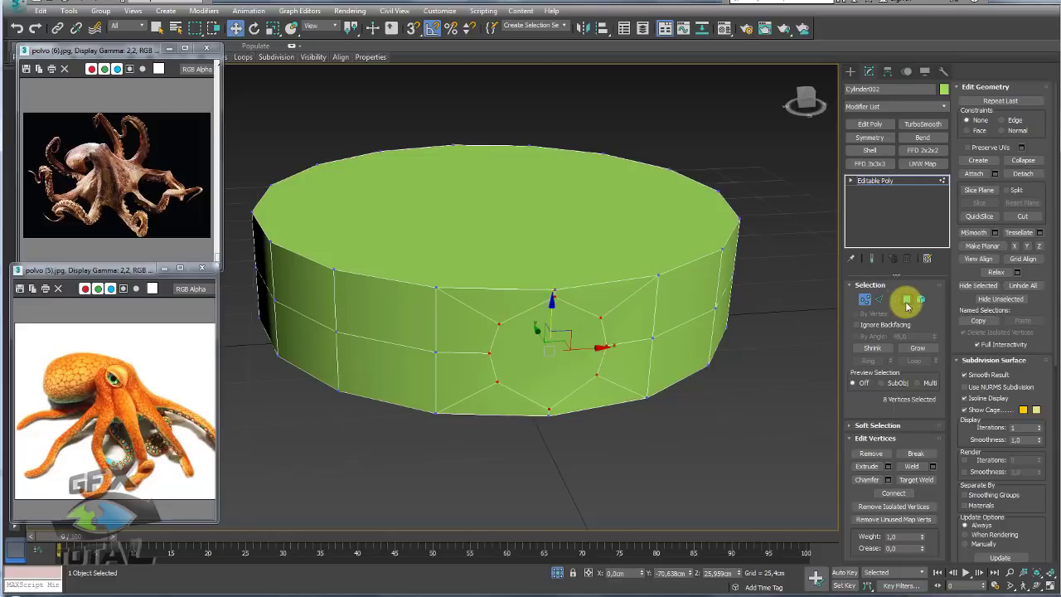
Delete the polygon inside the vertex ring to open a hole in the disc's side.
{"action": "left_click", "coordinate": [907, 299]}
{"action": "left_click", "coordinate": [552, 355]}
{"action": "mouse_move", "coordinate": [525, 351]}
{"action": "middle_mouse_down", "text": "alt"}
{"action": "mouse_move", "coordinate": [559, 356]}
{"action": "mouse_move", "coordinate": [520, 344]}
{"action": "middle_mouse_up", "text": "alt"}
{"action": "left_click_drag", "start_coordinate": [520, 345], "coordinate": [531, 351]}
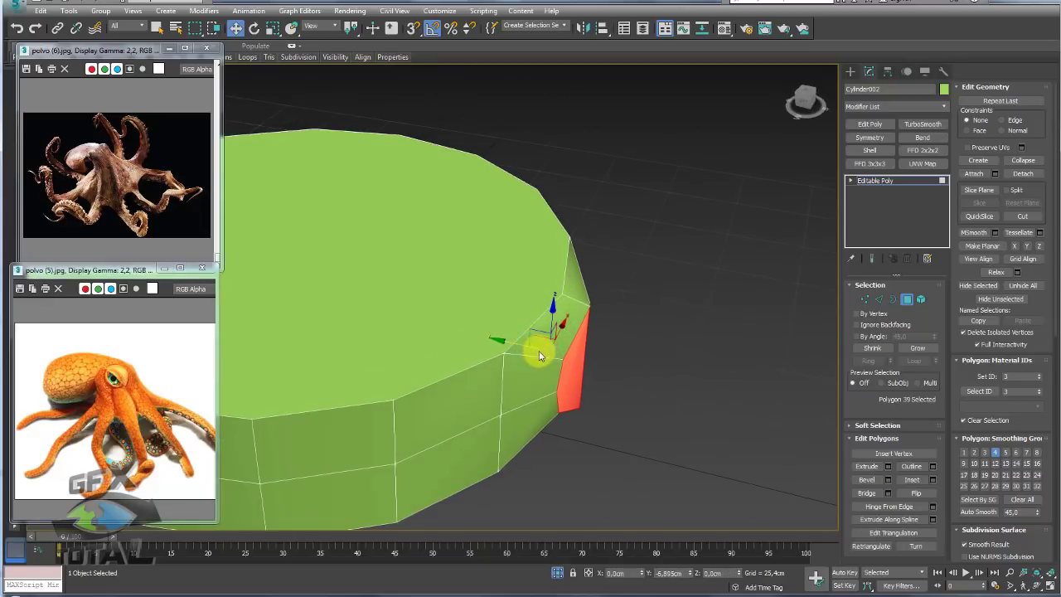
{"action": "mouse_move", "coordinate": [531, 351]}
{"action": "middle_mouse_down", "text": "alt"}
{"action": "mouse_move", "coordinate": [604, 346]}
{"action": "mouse_move", "coordinate": [596, 367]}
{"action": "mouse_move", "coordinate": [557, 311]}
{"action": "middle_mouse_up", "text": "alt"}
{"action": "key", "text": "Delete"}
{"action": "scroll", "coordinate": [557, 311], "scroll_direction": "down", "scroll_amount": 3}
Unhide the blue tentacle cylinder, leave polygon mode, and reselect the green disc.
{"action": "left_click", "coordinate": [558, 574]}
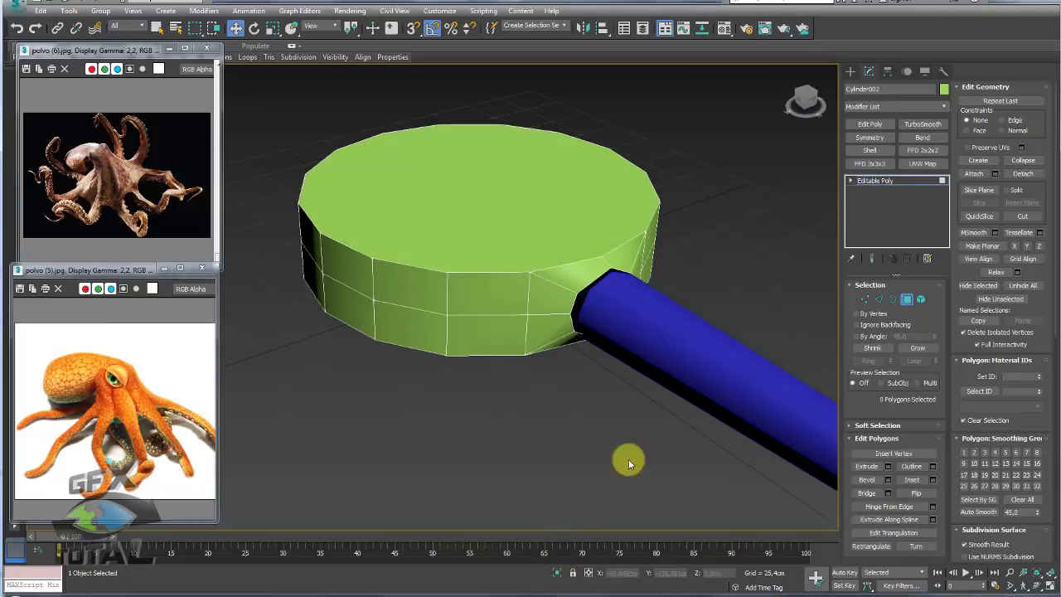
{"action": "middle_click_drag", "start_coordinate": [629, 459], "coordinate": [559, 410], "text": "alt"}
{"action": "scroll", "coordinate": [509, 343], "scroll_direction": "up", "scroll_amount": 2}
{"action": "middle_click_drag", "start_coordinate": [509, 343], "coordinate": [501, 264], "text": "alt"}
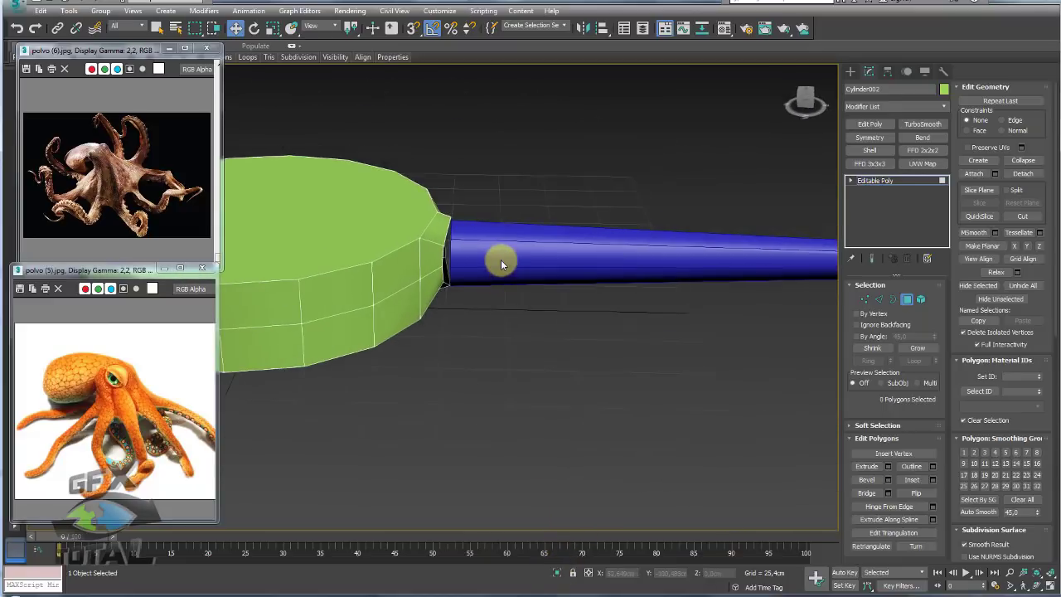
{"action": "left_click", "coordinate": [875, 180]}
{"action": "scroll", "coordinate": [680, 199], "scroll_direction": "down", "scroll_amount": 3}
{"action": "middle_click_drag", "start_coordinate": [606, 290], "coordinate": [580, 297], "text": "alt"}
{"action": "left_click", "coordinate": [580, 297]}
{"action": "scroll", "coordinate": [576, 315], "scroll_direction": "down", "scroll_amount": 2}
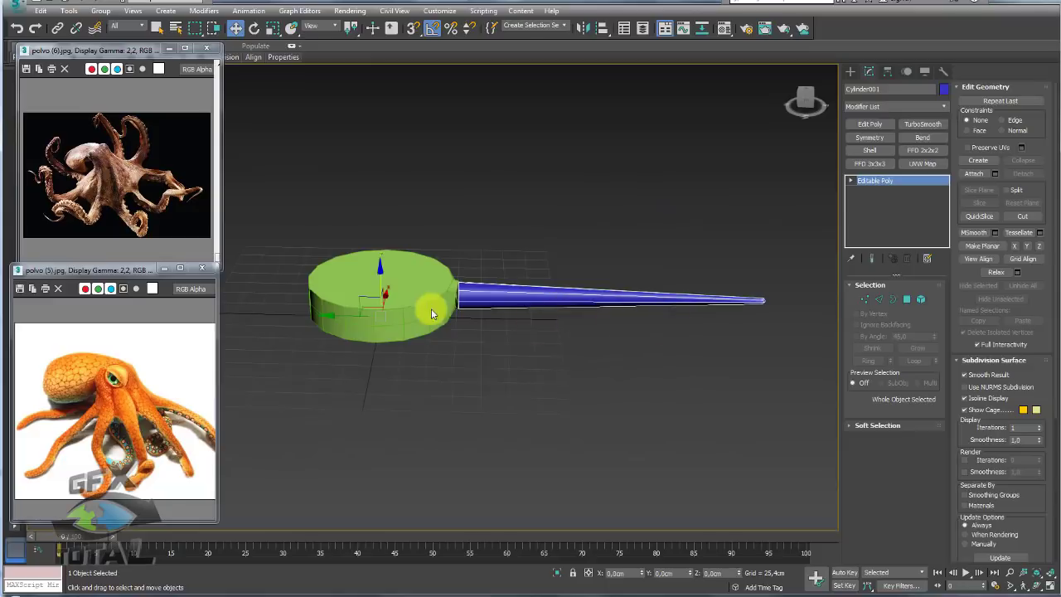
{"action": "scroll", "coordinate": [545, 274], "scroll_direction": "up", "scroll_amount": 2}
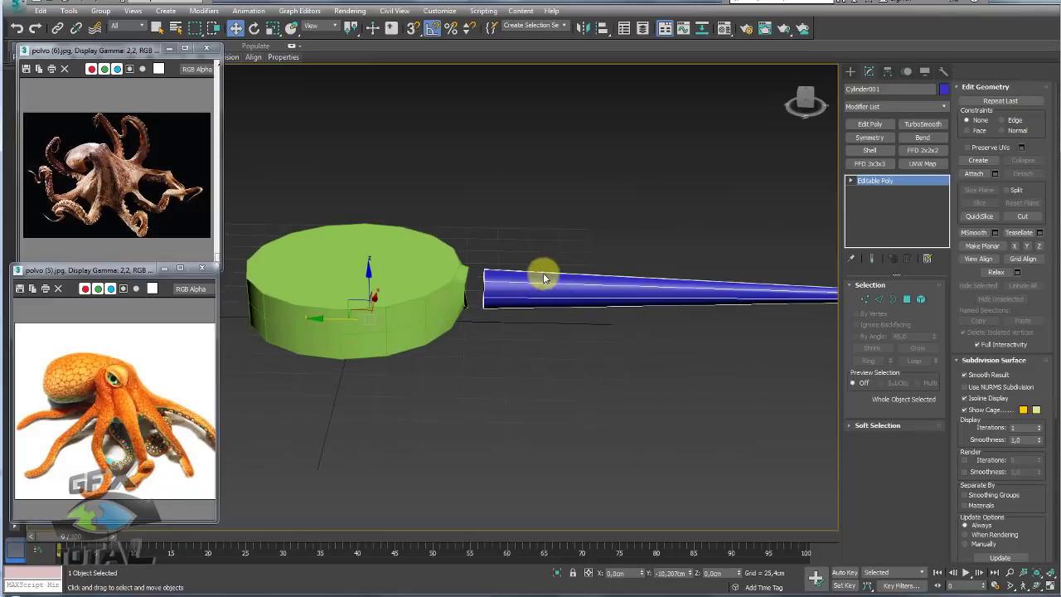
{"action": "scroll", "coordinate": [458, 279], "scroll_direction": "up", "scroll_amount": 3}
{"action": "left_click", "coordinate": [457, 279]}
{"action": "scroll", "coordinate": [571, 275], "scroll_direction": "down", "scroll_amount": 3}
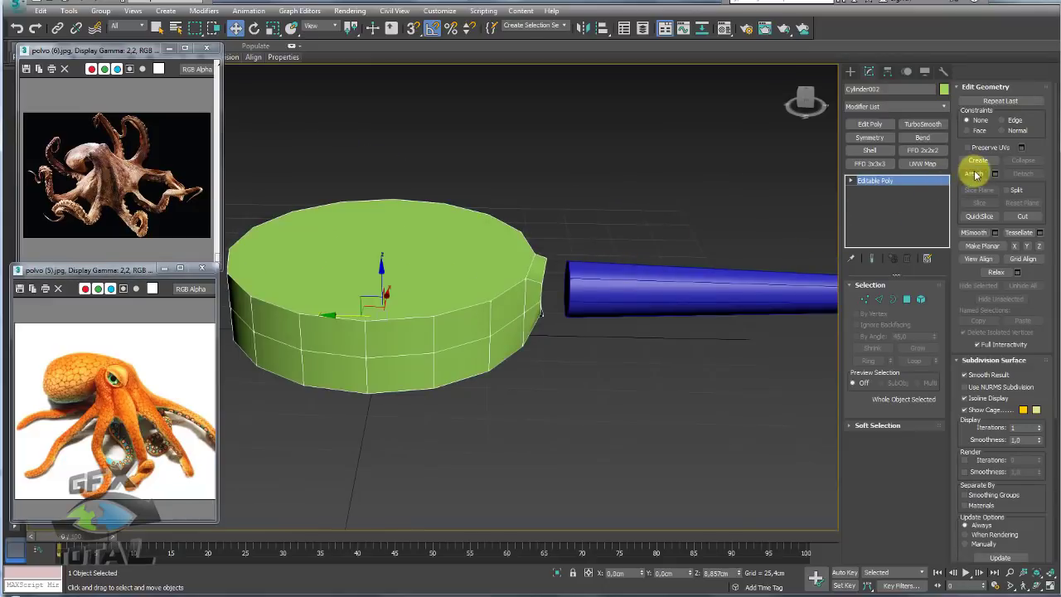
Attach the tentacle cylinder to the disc and delete the tentacle's end cap.
{"action": "left_click", "coordinate": [974, 174]}
{"action": "left_click", "coordinate": [614, 278]}
{"action": "key", "text": "w"}
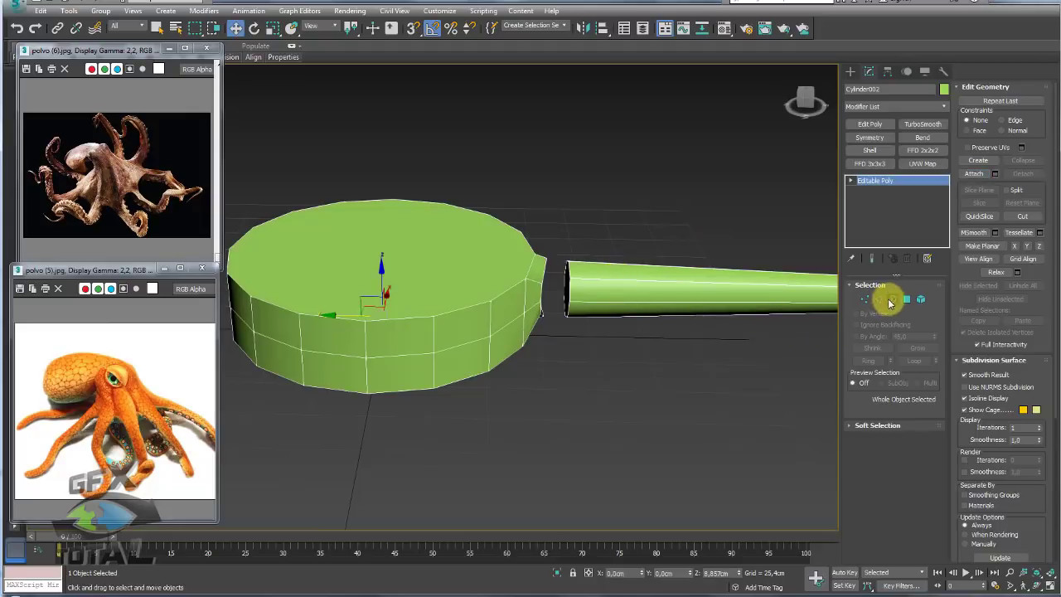
{"action": "left_click", "coordinate": [907, 298]}
{"action": "left_click", "coordinate": [611, 342]}
{"action": "key", "text": "Delete"}
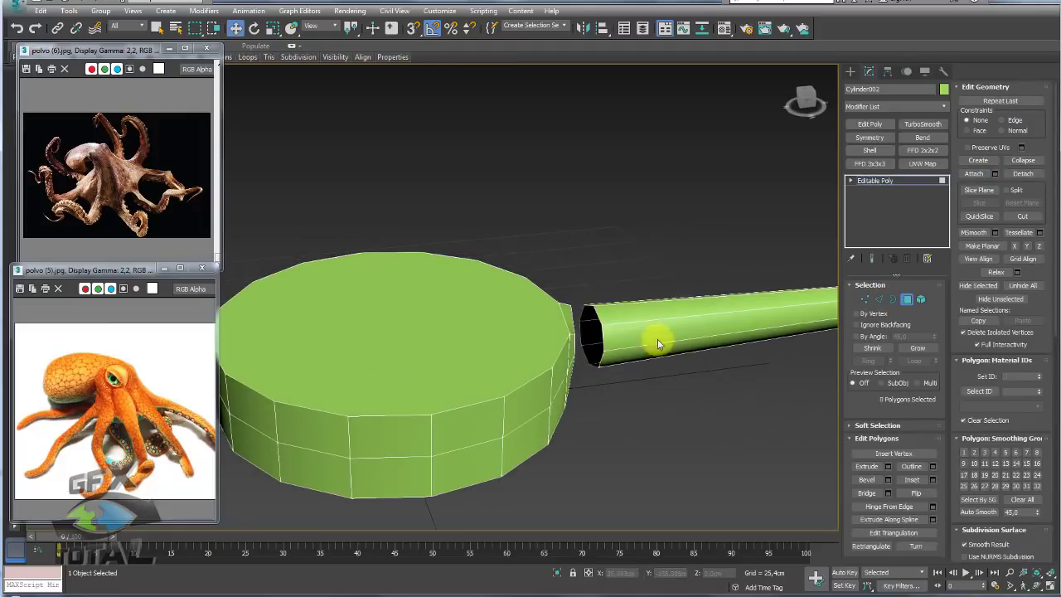
Bridge the tentacle's open end to the disc's side hole in Border mode.
{"action": "left_click", "coordinate": [893, 299]}
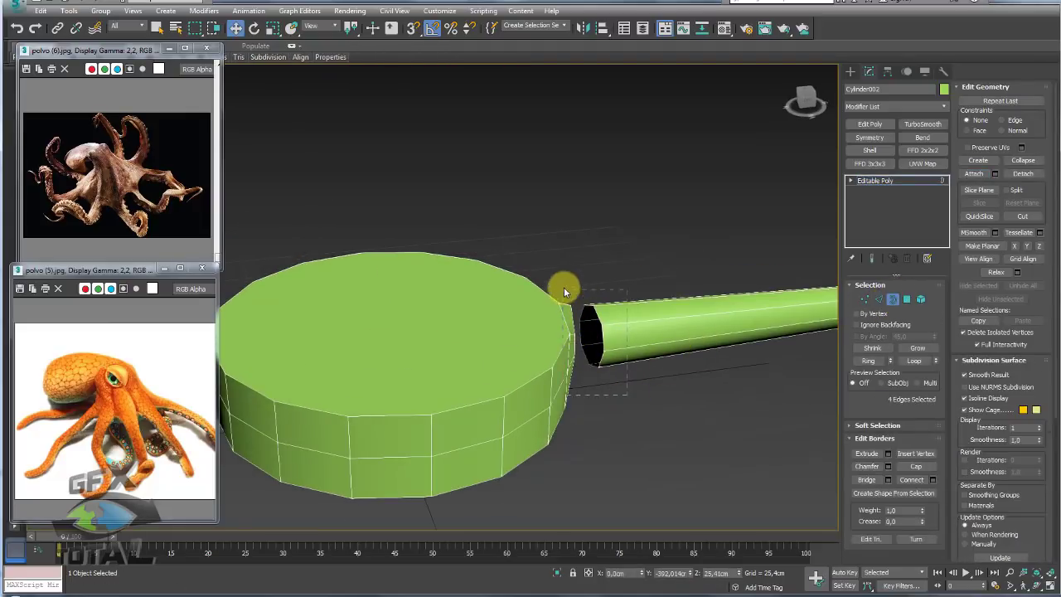
{"action": "left_click", "coordinate": [594, 308], "text": "ctrl"}
{"action": "scroll", "coordinate": [600, 312], "scroll_direction": "up", "scroll_amount": 2}
{"action": "scroll", "coordinate": [582, 332], "scroll_direction": "up", "scroll_amount": 2}
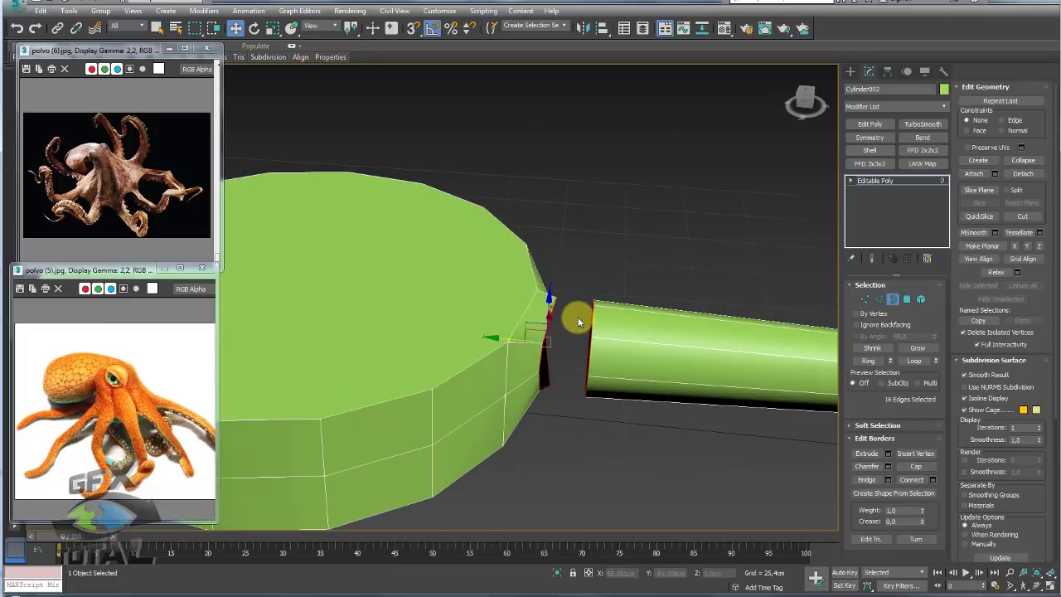
{"action": "scroll", "coordinate": [578, 323], "scroll_direction": "up", "scroll_amount": 2}
{"action": "scroll", "coordinate": [609, 312], "scroll_direction": "up", "scroll_amount": 2}
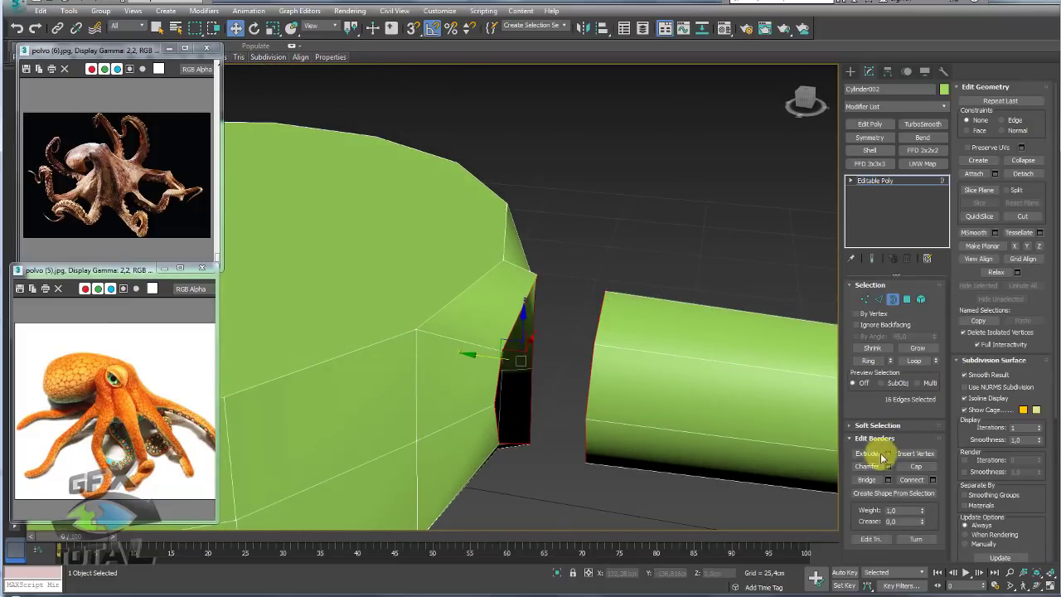
{"action": "left_click", "coordinate": [868, 480]}
{"action": "mouse_move", "coordinate": [675, 408]}
{"action": "middle_mouse_down", "text": "alt"}
{"action": "mouse_move", "coordinate": [659, 462]}
{"action": "mouse_move", "coordinate": [592, 450]}
{"action": "mouse_move", "coordinate": [578, 460]}
{"action": "mouse_move", "coordinate": [611, 360]}
{"action": "mouse_move", "coordinate": [704, 310]}
{"action": "mouse_move", "coordinate": [638, 303]}
{"action": "mouse_move", "coordinate": [569, 272]}
{"action": "mouse_move", "coordinate": [608, 318]}
{"action": "mouse_move", "coordinate": [585, 339]}
{"action": "mouse_move", "coordinate": [689, 351]}
{"action": "mouse_move", "coordinate": [598, 325]}
{"action": "mouse_move", "coordinate": [625, 230]}
{"action": "mouse_move", "coordinate": [638, 249]}
{"action": "middle_mouse_up", "text": "alt"}
{"action": "left_click", "coordinate": [879, 298]}
{"action": "left_click", "coordinate": [907, 298]}
Select the tentacle polygons, invert with Ctrl+I, delete the disc polygons, and exit to Editable Poly.
{"action": "left_click_drag", "start_coordinate": [655, 473], "coordinate": [476, 215]}
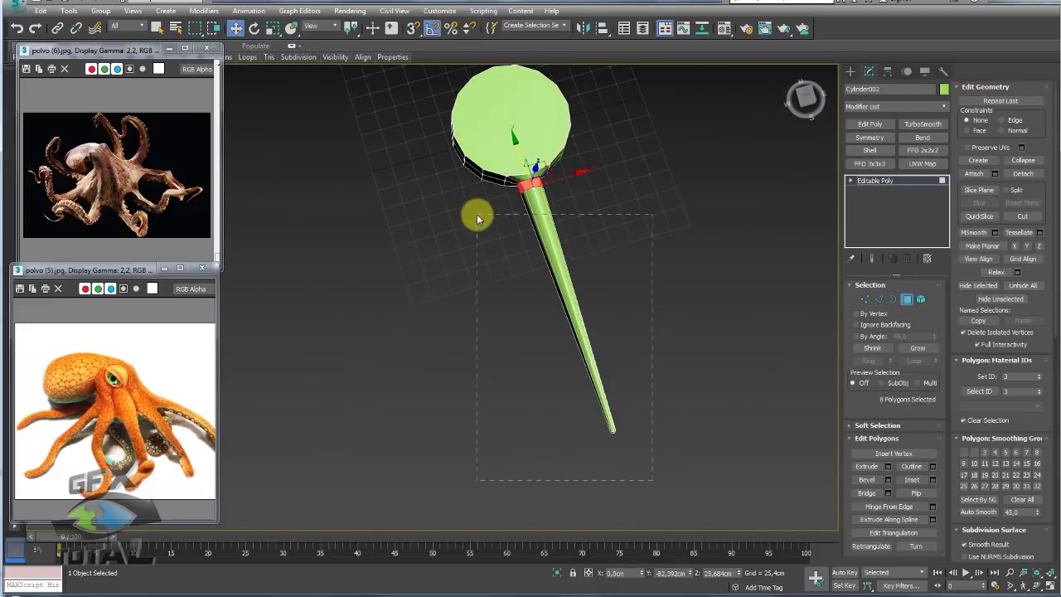
{"action": "middle_click_drag", "start_coordinate": [509, 260], "coordinate": [581, 282], "text": "alt"}
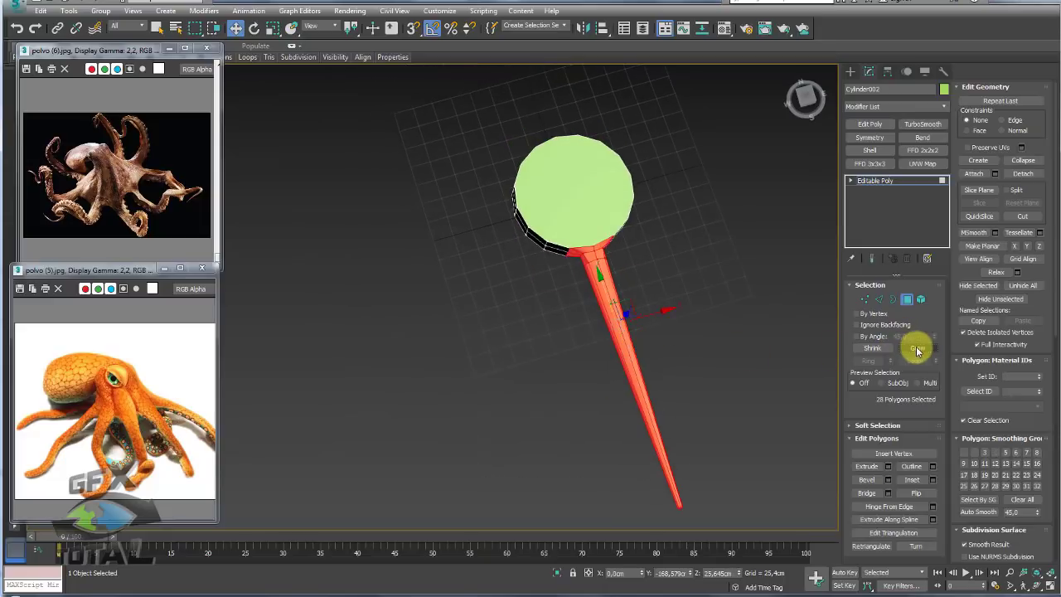
{"action": "mouse_move", "coordinate": [918, 350]}
{"action": "middle_mouse_down", "text": "alt"}
{"action": "mouse_move", "coordinate": [646, 242]}
{"action": "mouse_move", "coordinate": [611, 296]}
{"action": "middle_mouse_up", "text": "alt"}
{"action": "scroll", "coordinate": [609, 284], "scroll_direction": "up", "scroll_amount": 5}
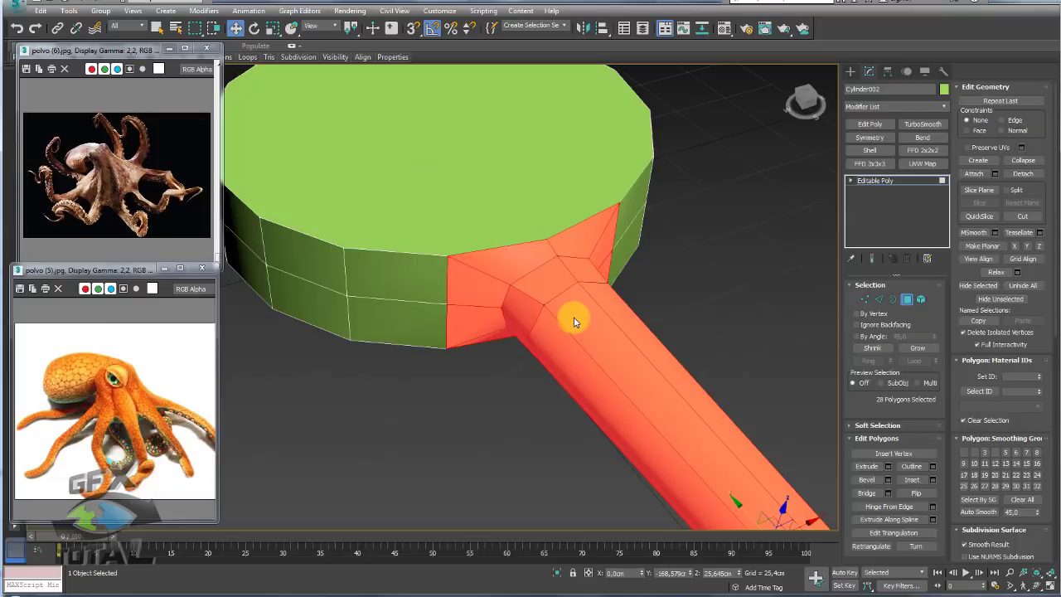
{"action": "key", "text": "ctrl+i"}
{"action": "key", "text": "Delete"}
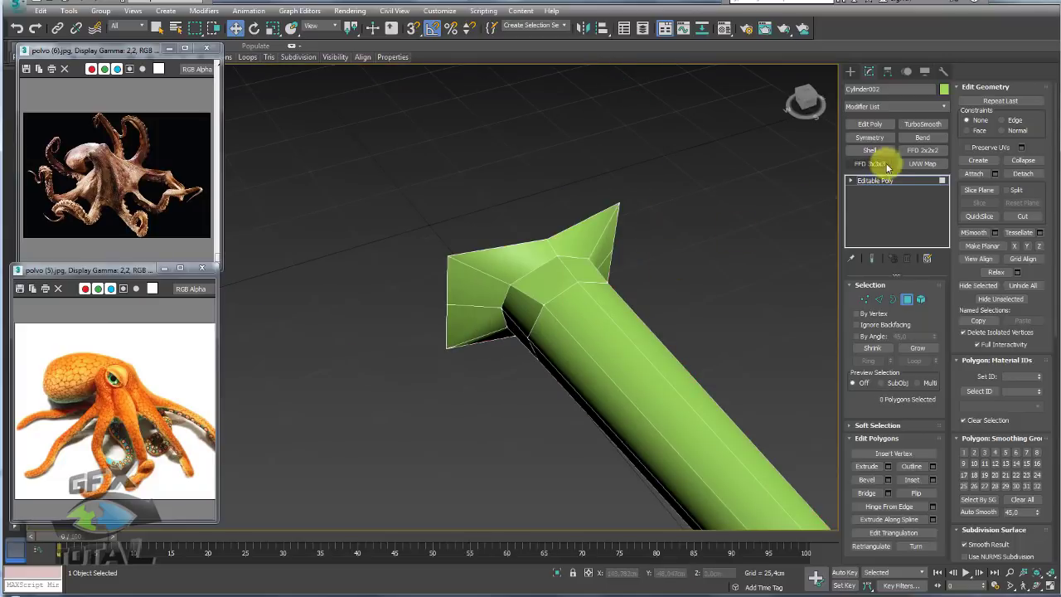
{"action": "left_click", "coordinate": [881, 184]}
{"action": "scroll", "coordinate": [655, 236], "scroll_direction": "down", "scroll_amount": 3}
{"action": "scroll", "coordinate": [655, 263], "scroll_direction": "down", "scroll_amount": 3}
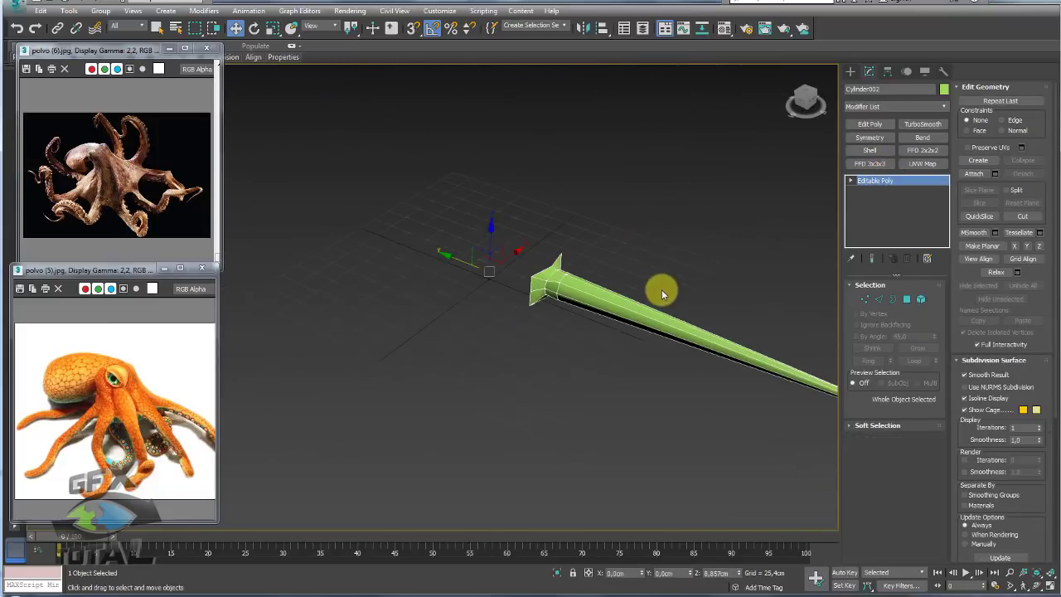
{"action": "scroll", "coordinate": [662, 290], "scroll_direction": "down", "scroll_amount": 3}
{"action": "scroll", "coordinate": [583, 254], "scroll_direction": "down", "scroll_amount": 3}
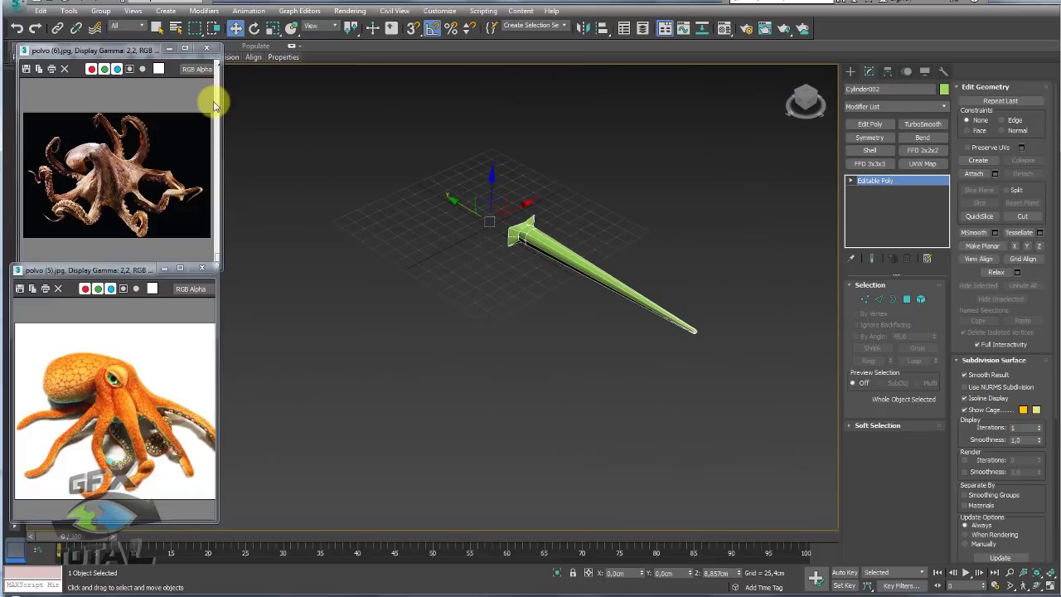
Open Tools > Array with preview on and set the count to 8.
{"action": "left_click", "coordinate": [70, 11]}
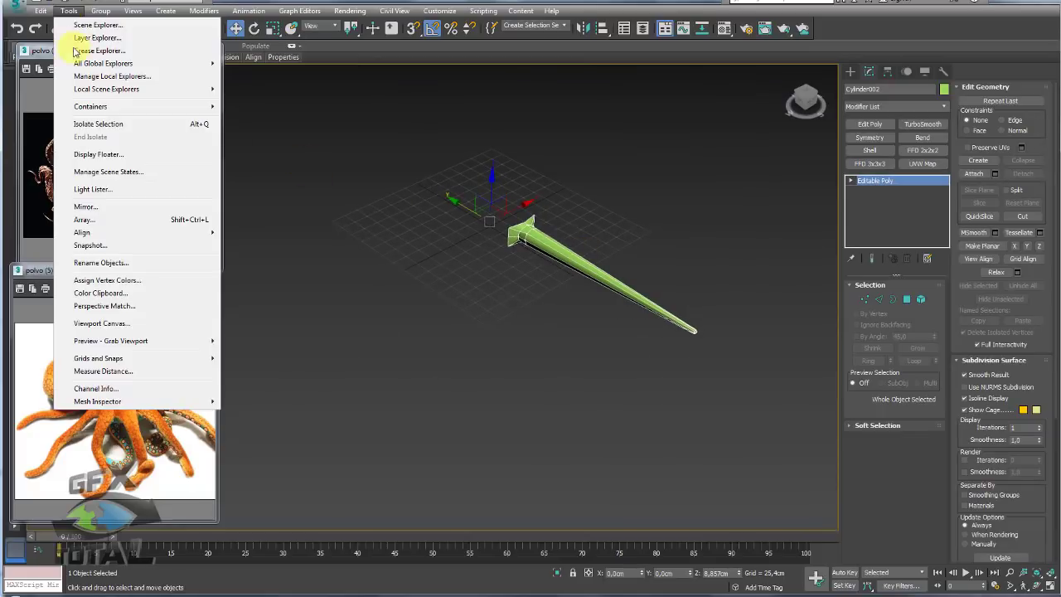
{"action": "left_click", "coordinate": [83, 219]}
{"action": "left_click_drag", "start_coordinate": [462, 192], "coordinate": [252, 176]}
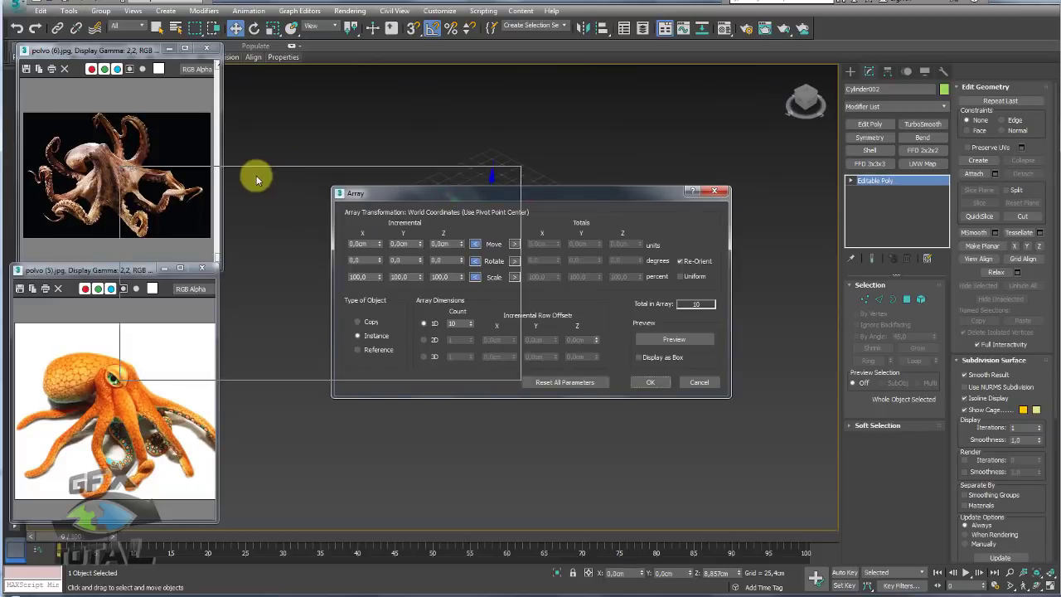
{"action": "left_click_drag", "start_coordinate": [438, 175], "coordinate": [594, 100]}
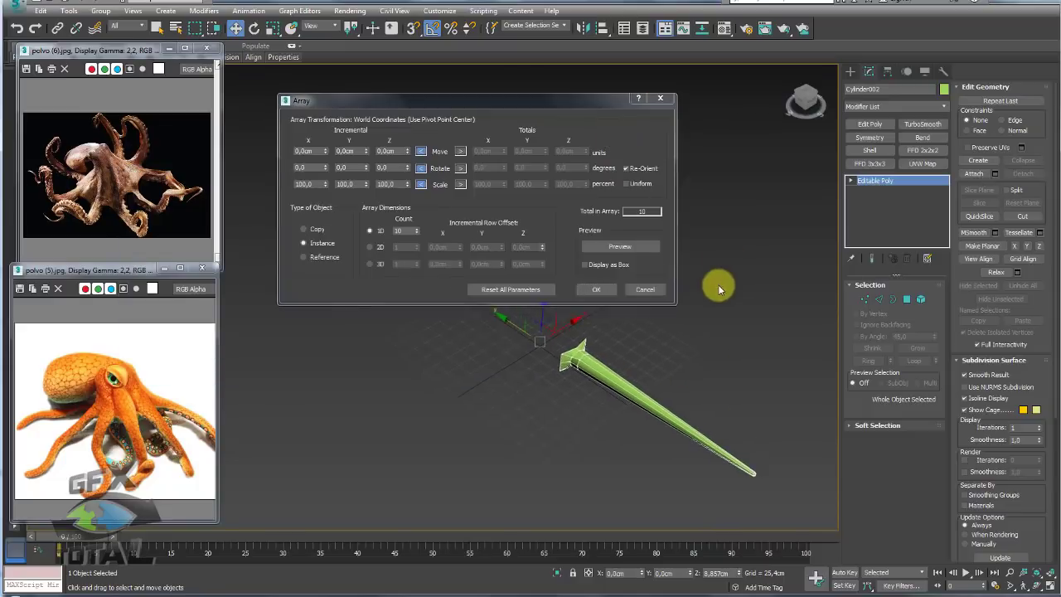
{"action": "left_click", "coordinate": [621, 246]}
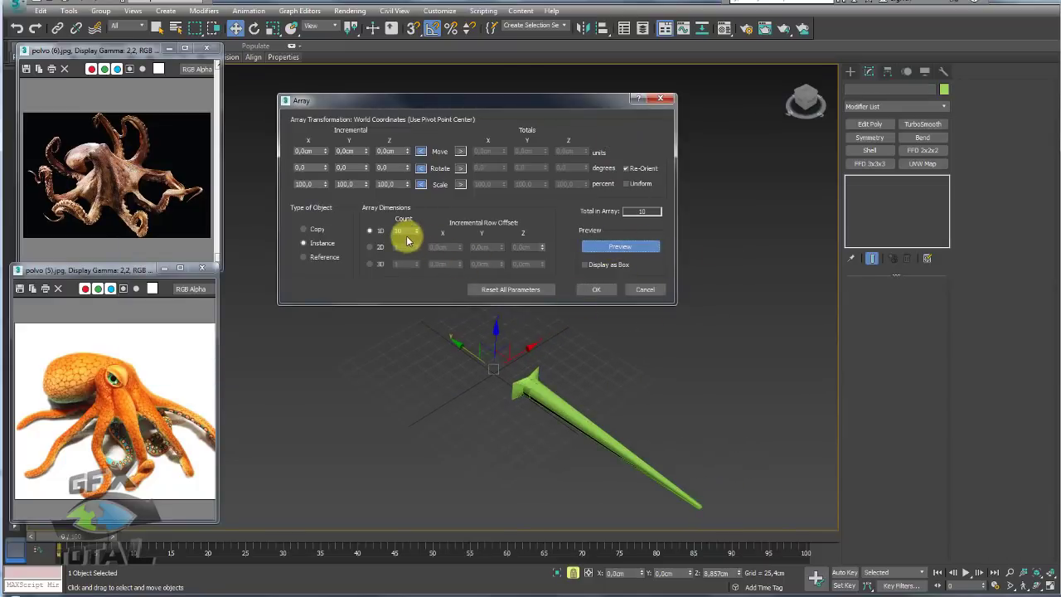
{"action": "double_click", "coordinate": [406, 230]}
{"action": "type", "text": "8"}
{"action": "key", "text": "Return"}
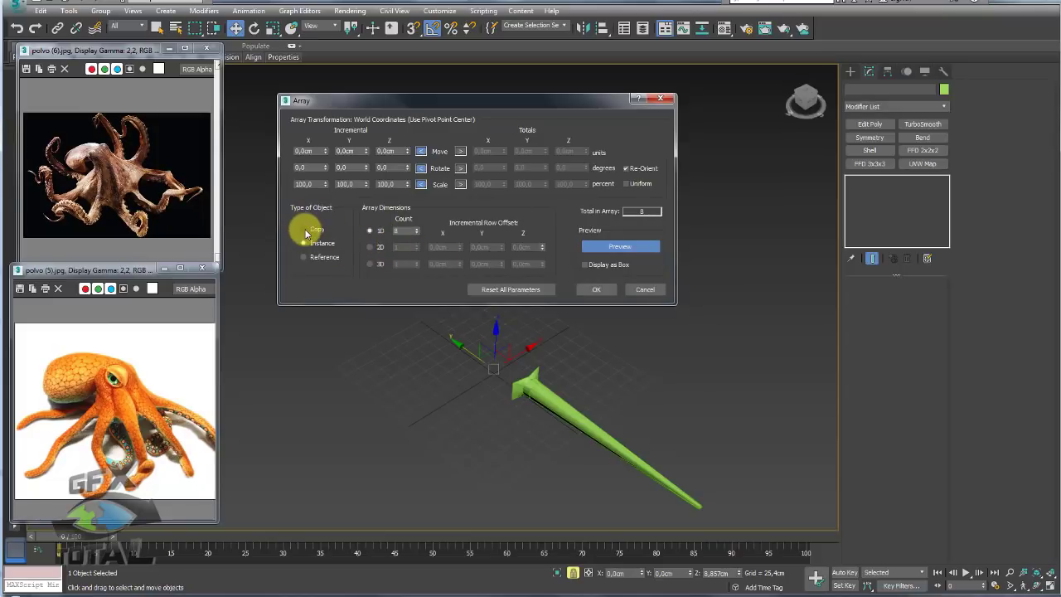
Set a 360° total Z rotation as copies and create the array.
{"action": "left_click", "coordinate": [317, 230]}
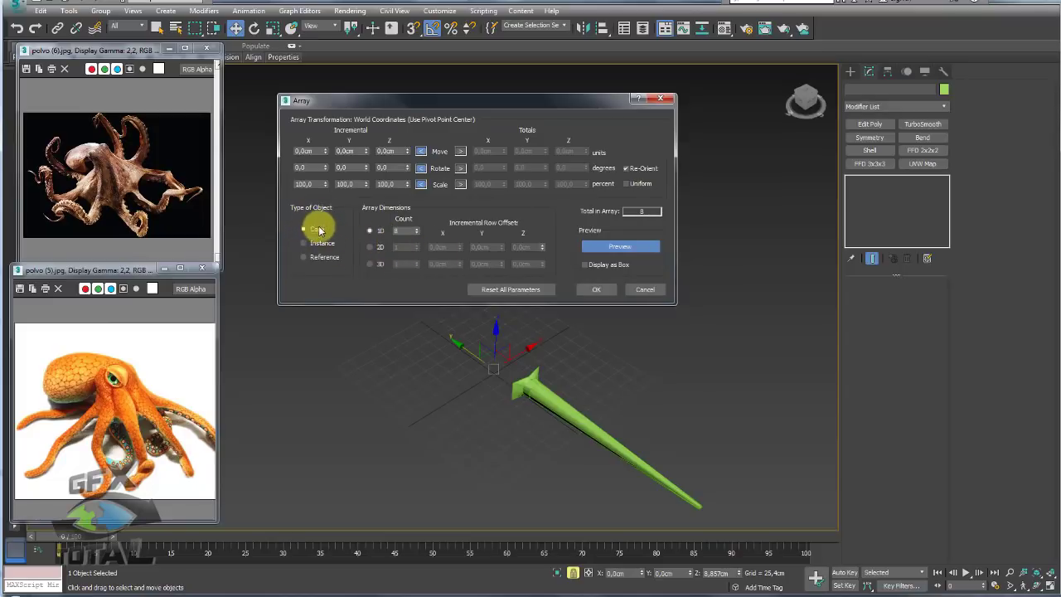
{"action": "left_click", "coordinate": [461, 168]}
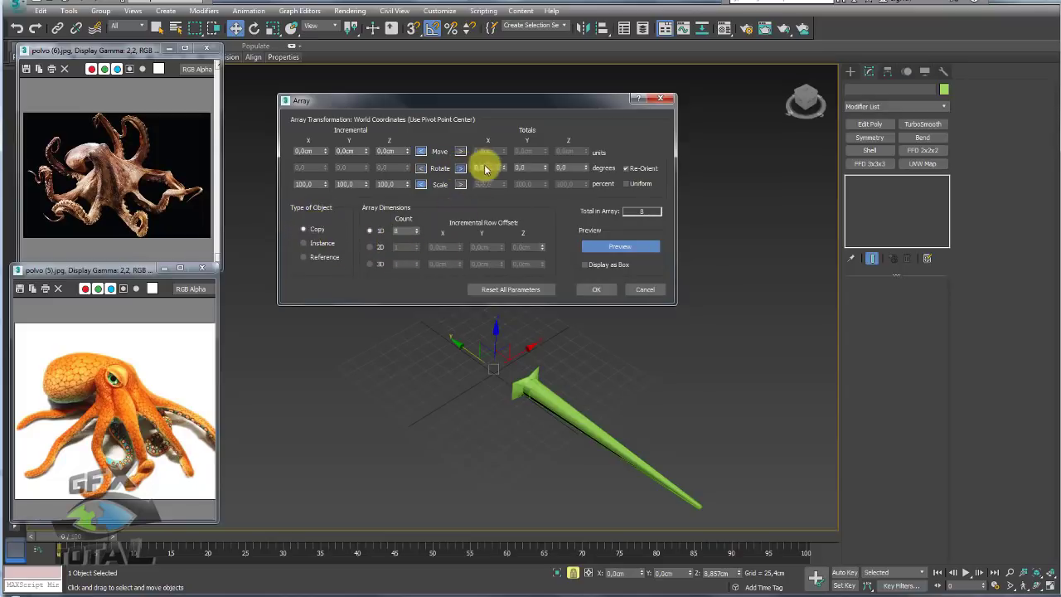
{"action": "double_click", "coordinate": [564, 168]}
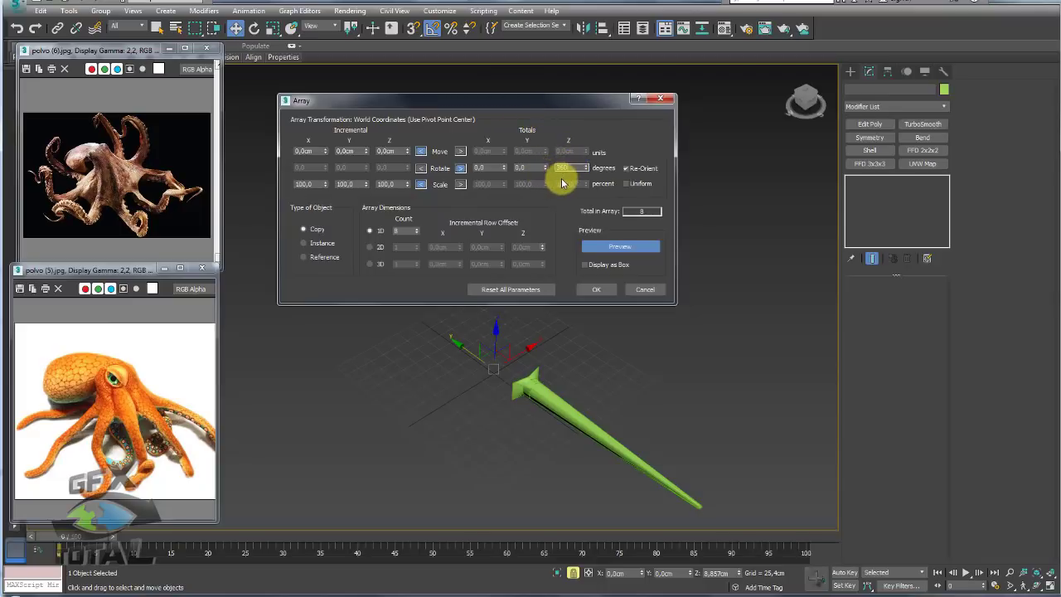
{"action": "key", "text": "Return"}
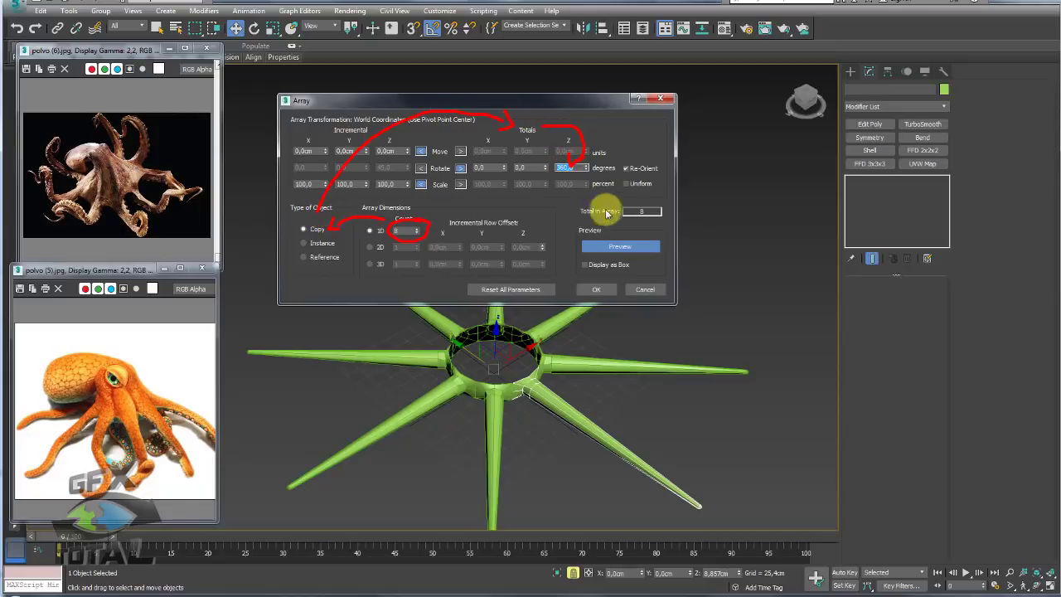
{"action": "left_click", "coordinate": [602, 292]}
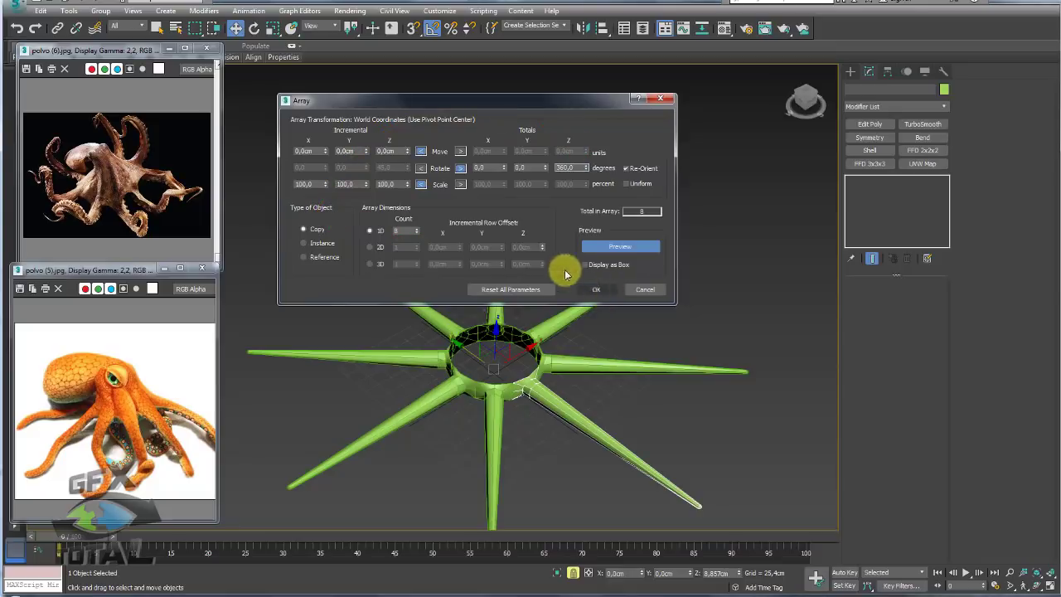
{"action": "mouse_move", "coordinate": [586, 169]}
{"action": "left_mouse_down"}
{"action": "mouse_move", "coordinate": [592, 336]}
{"action": "mouse_move", "coordinate": [597, 161]}
{"action": "mouse_move", "coordinate": [601, 300]}
{"action": "mouse_move", "coordinate": [592, 170]}
{"action": "mouse_move", "coordinate": [635, 208]}
{"action": "left_mouse_up"}
{"action": "left_click", "coordinate": [620, 246]}
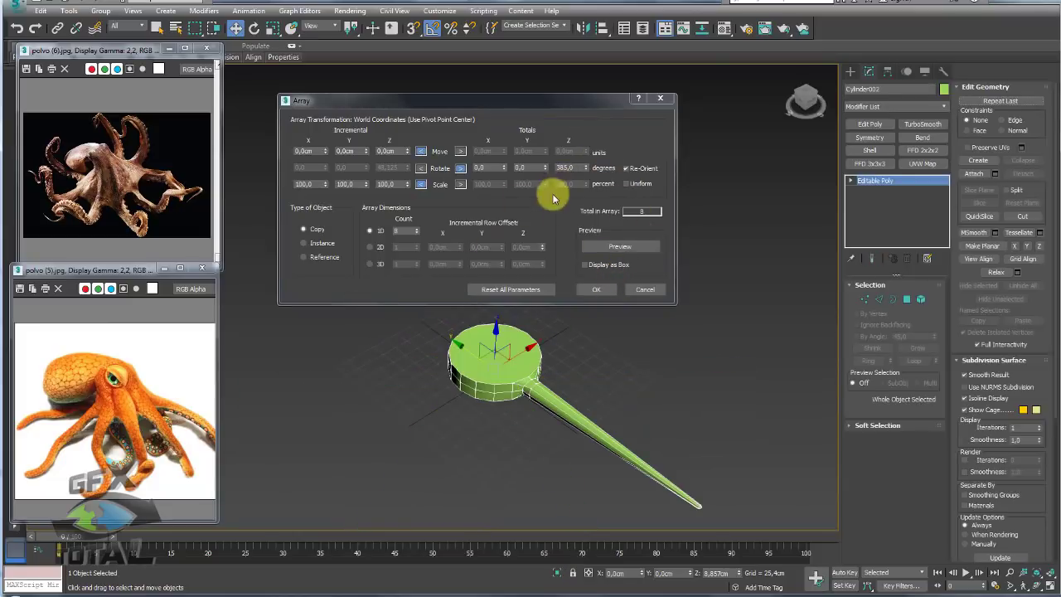
{"action": "double_click", "coordinate": [572, 169]}
{"action": "type", "text": "360"}
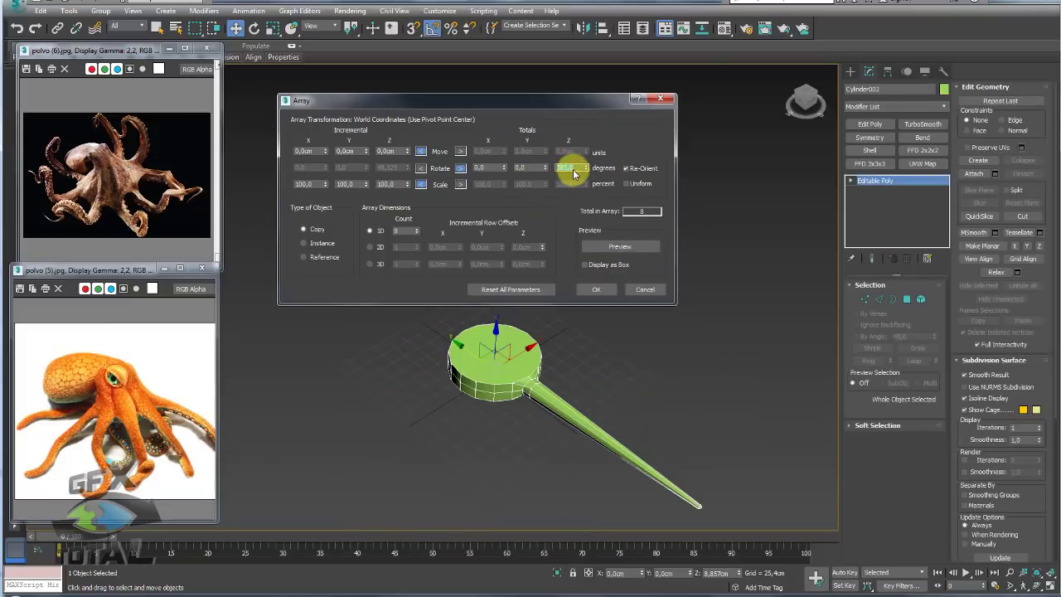
{"action": "left_click", "coordinate": [624, 246]}
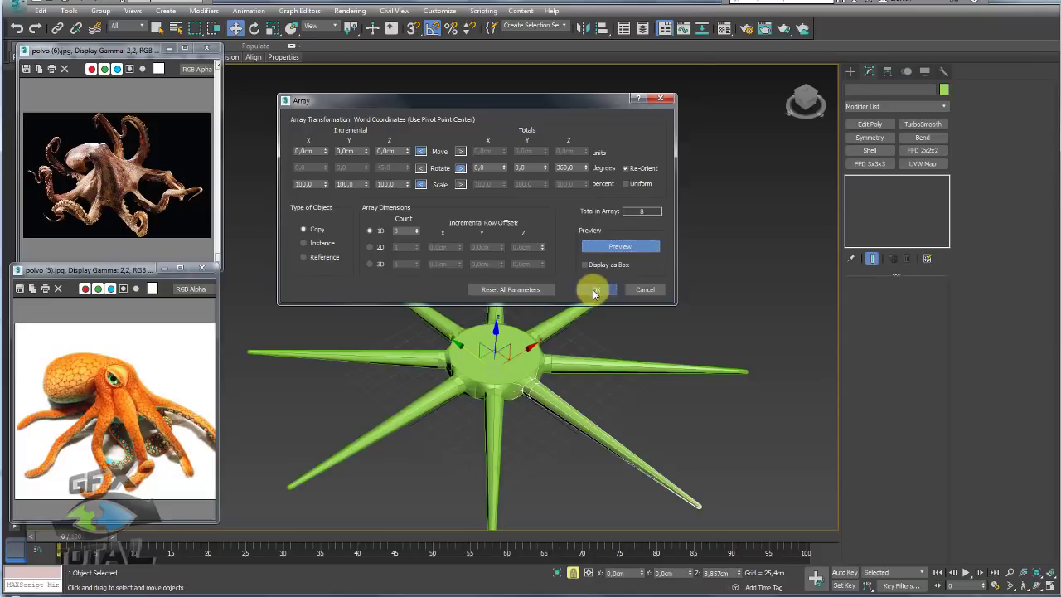
{"action": "left_click", "coordinate": [594, 291]}
{"action": "mouse_move", "coordinate": [544, 396]}
{"action": "middle_mouse_down", "text": "alt"}
{"action": "mouse_move", "coordinate": [474, 329]}
{"action": "mouse_move", "coordinate": [574, 247]}
{"action": "mouse_move", "coordinate": [587, 171]}
{"action": "mouse_move", "coordinate": [578, 268]}
{"action": "mouse_move", "coordinate": [597, 343]}
{"action": "middle_mouse_up", "text": "alt"}
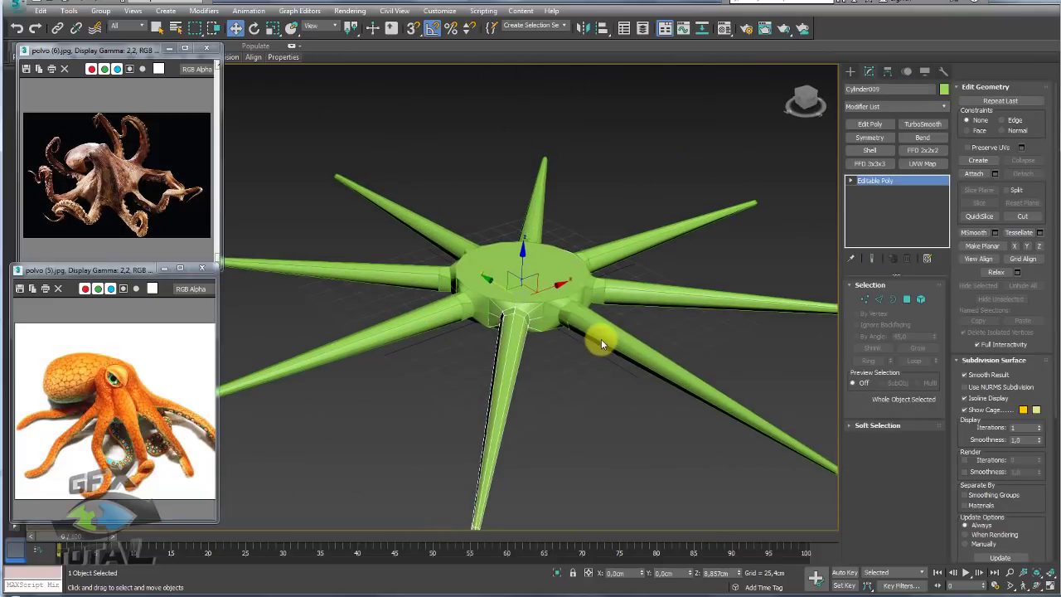
Attach the five surrounding tentacle copies into the mesh.
{"action": "left_click", "coordinate": [974, 173]}
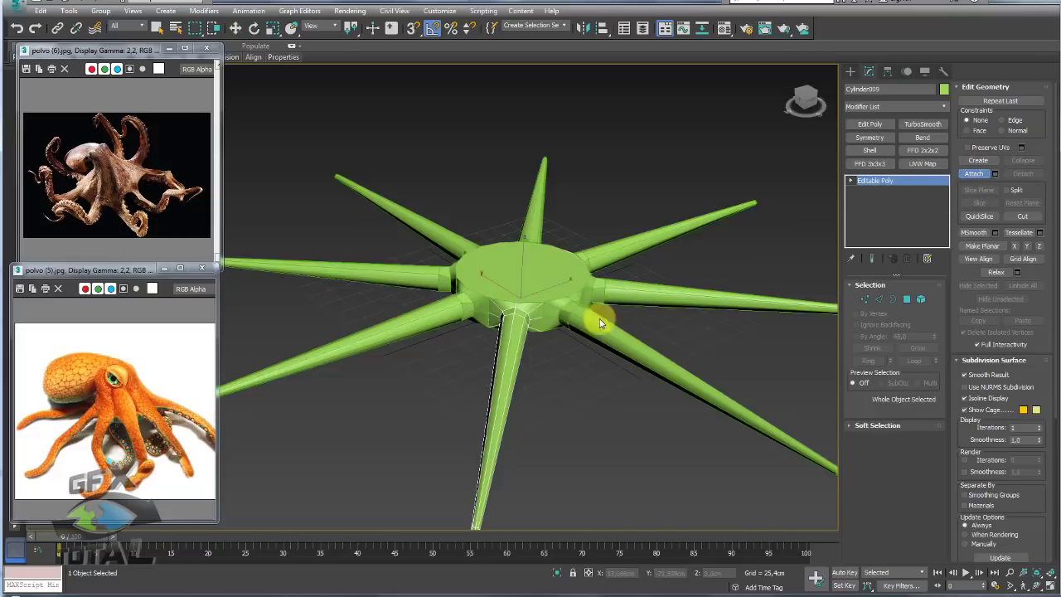
{"action": "left_click", "coordinate": [588, 321]}
{"action": "left_click", "coordinate": [598, 292]}
{"action": "left_click", "coordinate": [605, 253]}
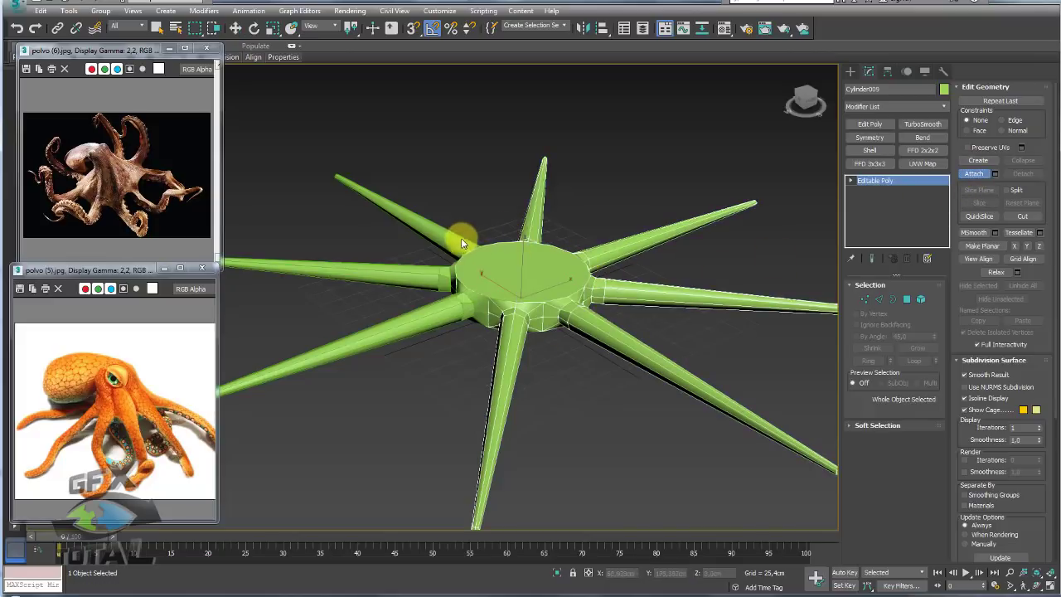
{"action": "left_click", "coordinate": [461, 239]}
{"action": "left_click", "coordinate": [422, 315]}
{"action": "right_click", "coordinate": [472, 308]}
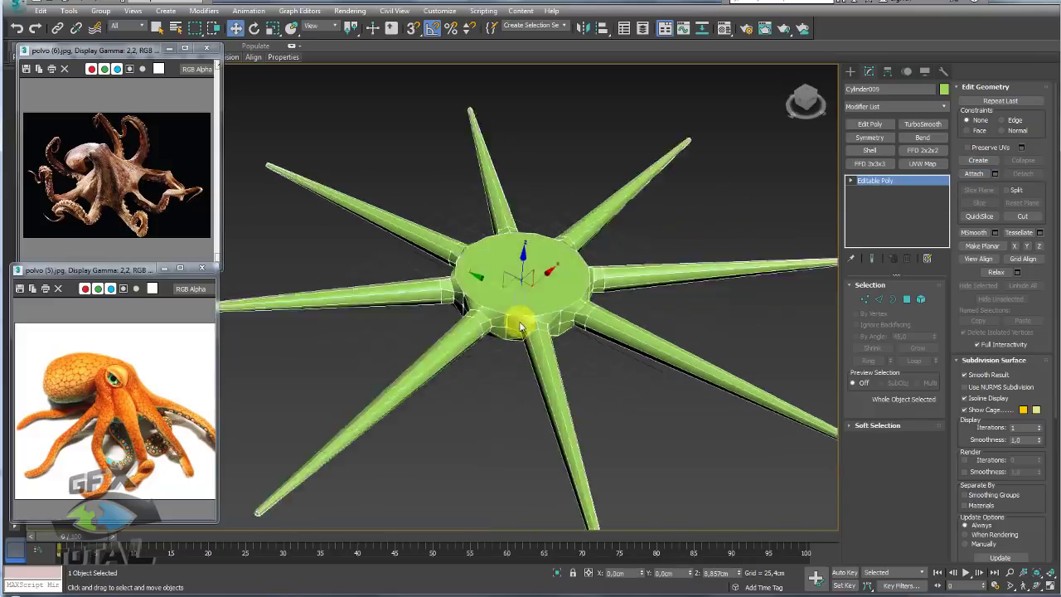
Undo back to the single disc with one tentacle.
{"action": "middle_click_drag", "start_coordinate": [472, 307], "coordinate": [519, 315], "text": "alt"}
{"action": "scroll", "coordinate": [547, 301], "scroll_direction": "up", "scroll_amount": 3}
{"action": "scroll", "coordinate": [551, 302], "scroll_direction": "down", "scroll_amount": 3}
{"action": "scroll", "coordinate": [564, 300], "scroll_direction": "down", "scroll_amount": 2}
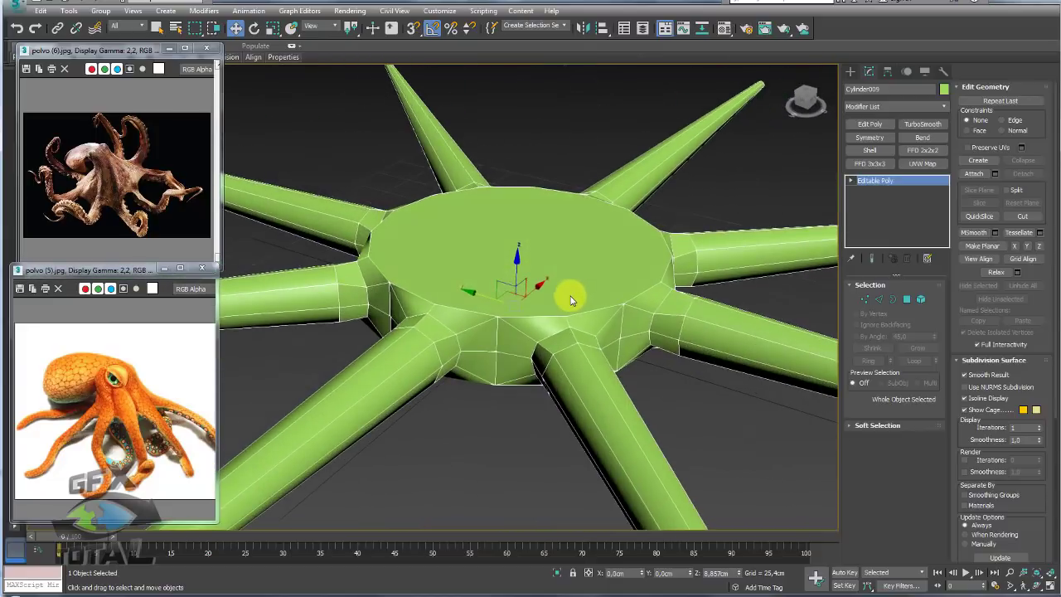
{"action": "scroll", "coordinate": [570, 302], "scroll_direction": "down", "scroll_amount": 2}
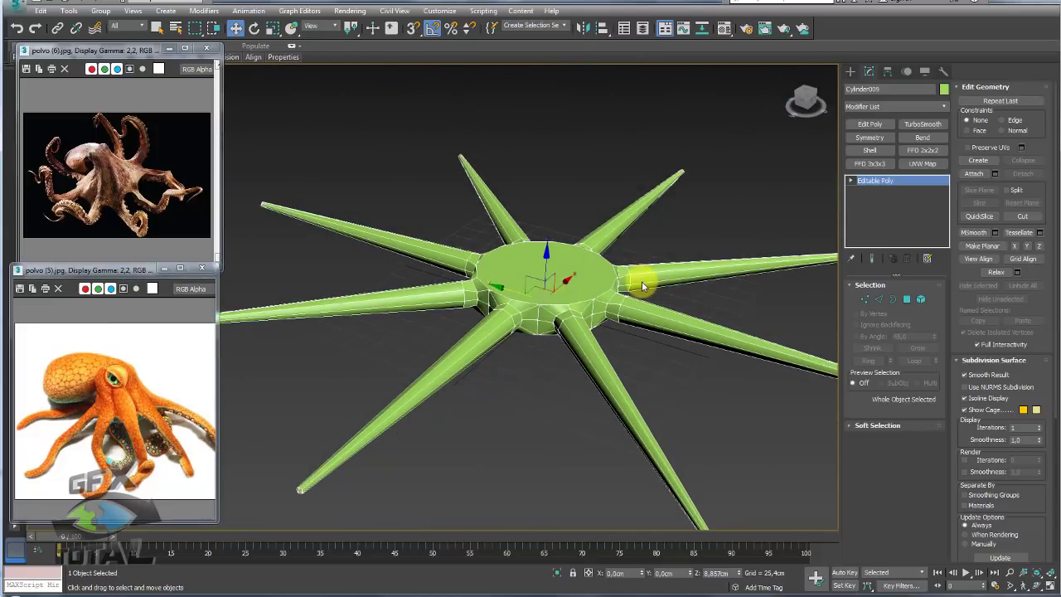
{"action": "middle_click_drag", "start_coordinate": [592, 308], "coordinate": [498, 241], "text": "alt"}
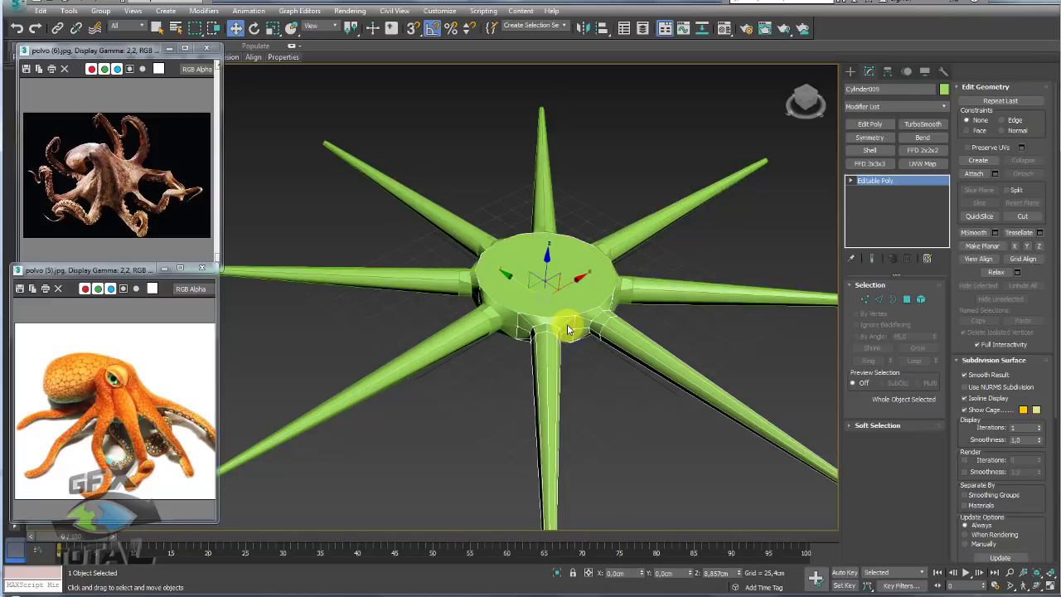
{"action": "key", "text": "ctrl+z"}
{"action": "key", "text": "ctrl+z"}
{"action": "key", "text": "ctrl+z"}
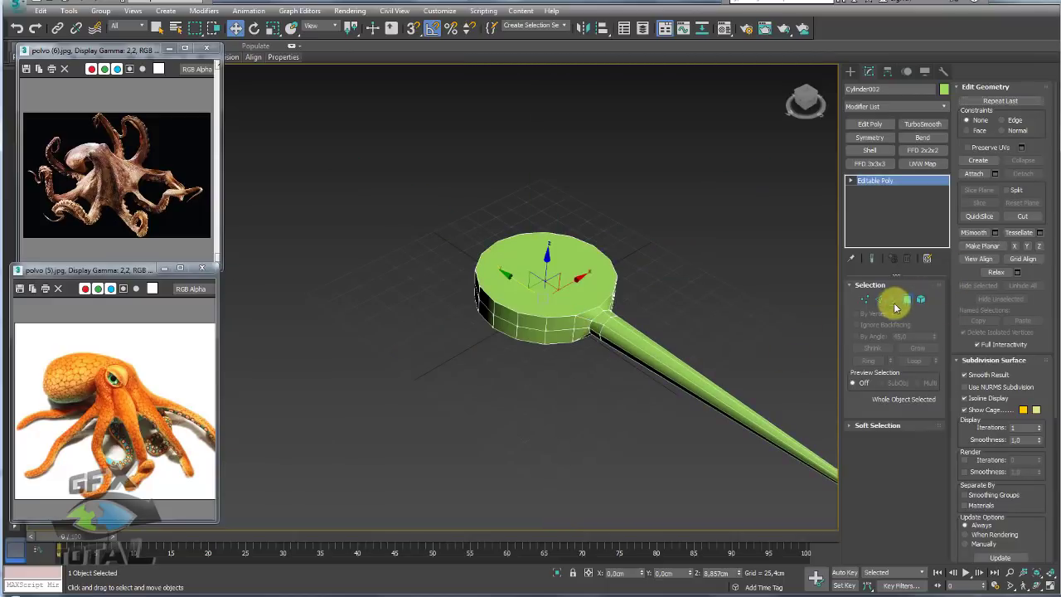
Delete the disc's faces, keeping only the tentacle and its flared base.
{"action": "left_click", "coordinate": [907, 300]}
{"action": "key", "text": "Delete"}
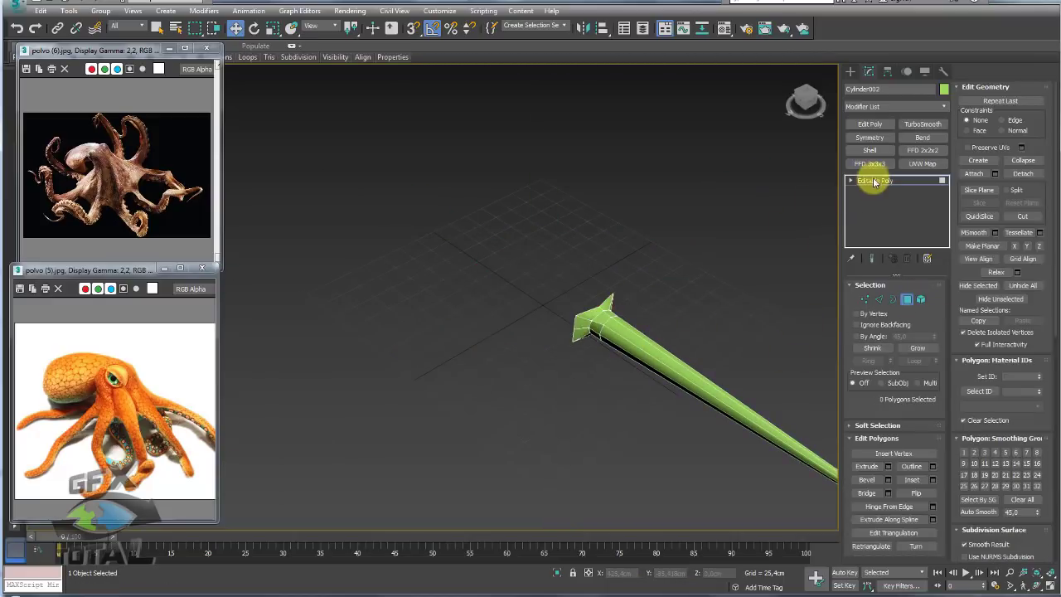
{"action": "left_click", "coordinate": [875, 182]}
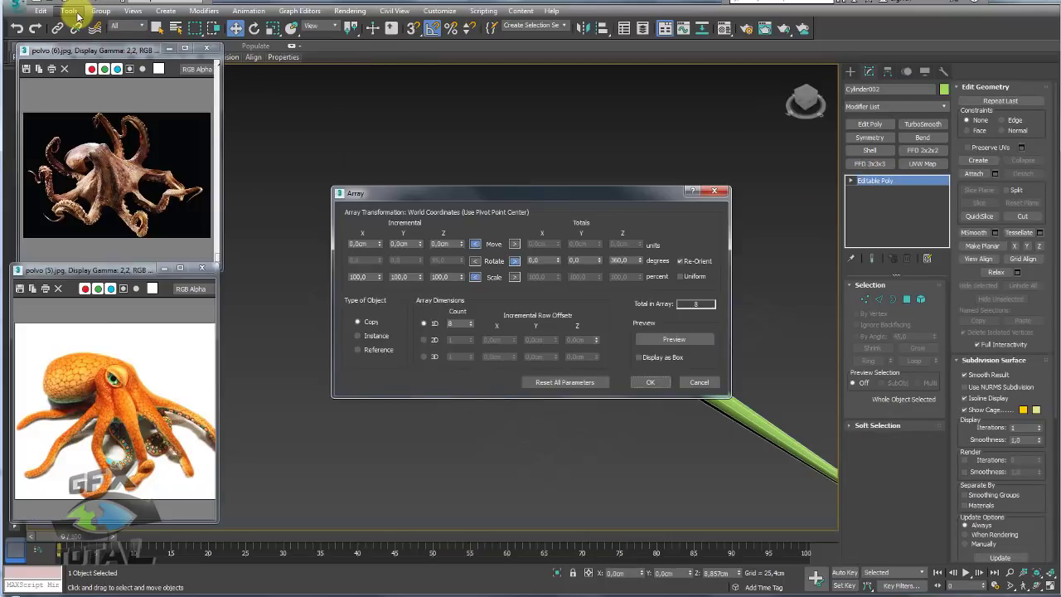
Array the tentacle into eight copies evenly around 360 degrees.
{"action": "left_click", "coordinate": [680, 340]}
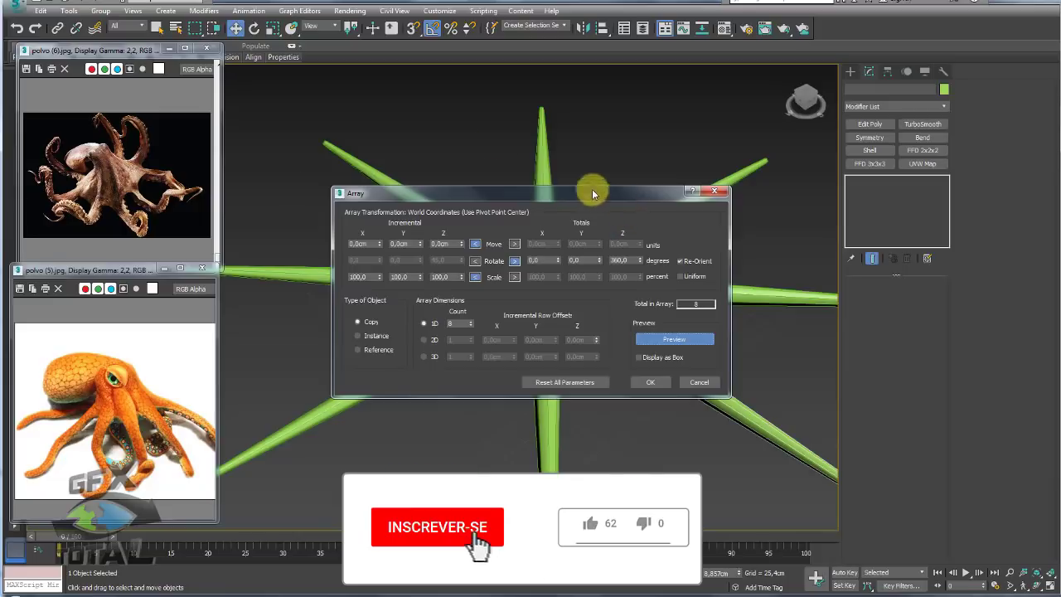
{"action": "left_click_drag", "start_coordinate": [592, 193], "coordinate": [427, 99]}
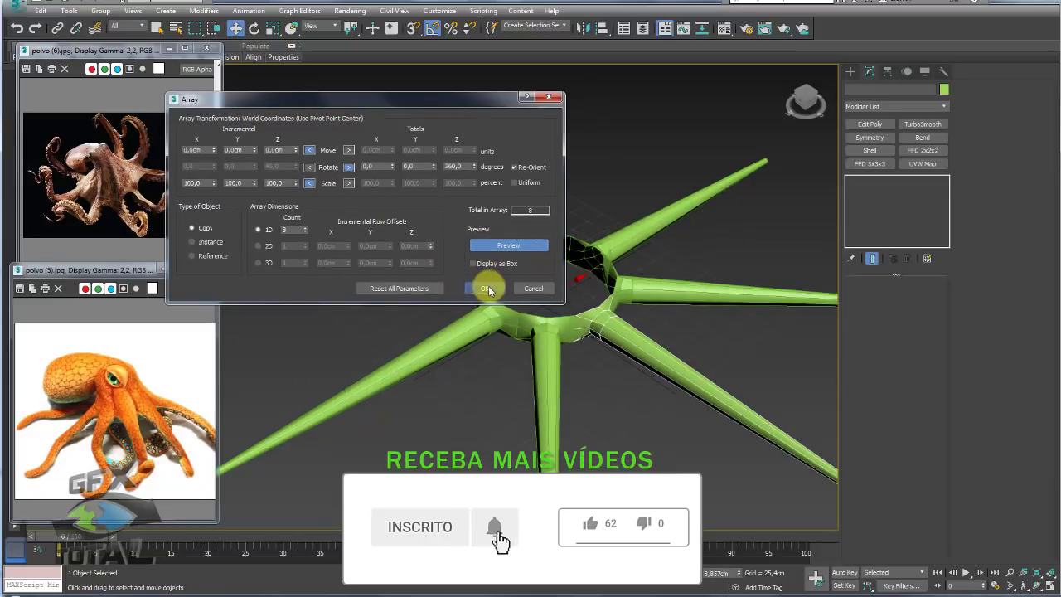
{"action": "left_click", "coordinate": [489, 289]}
{"action": "mouse_move", "coordinate": [625, 363]}
{"action": "middle_mouse_down", "text": "alt"}
{"action": "mouse_move", "coordinate": [613, 376]}
{"action": "mouse_move", "coordinate": [678, 316]}
{"action": "middle_mouse_up", "text": "alt"}
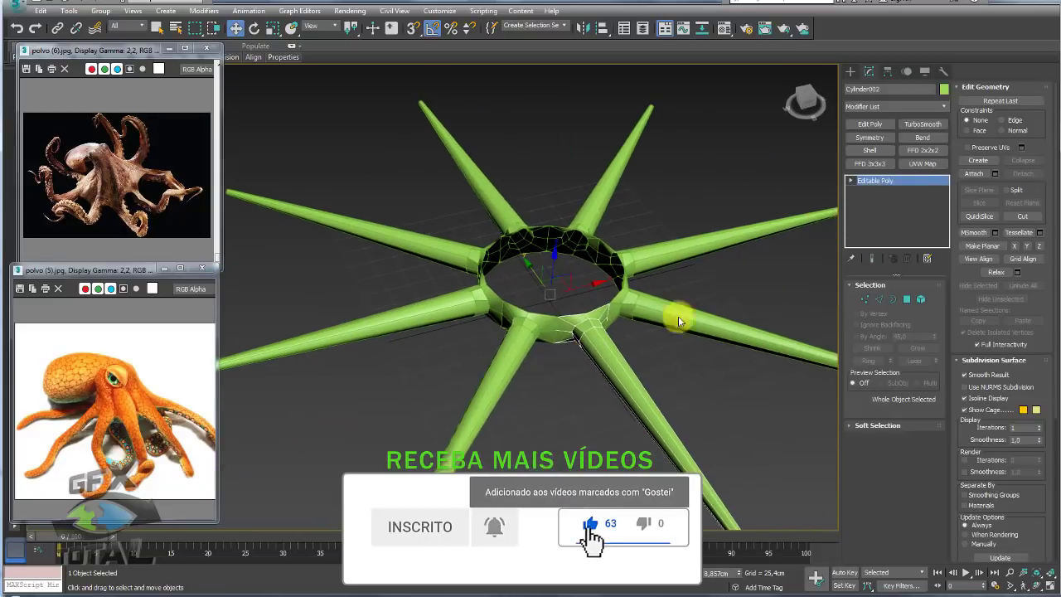
{"action": "left_click", "coordinate": [974, 173]}
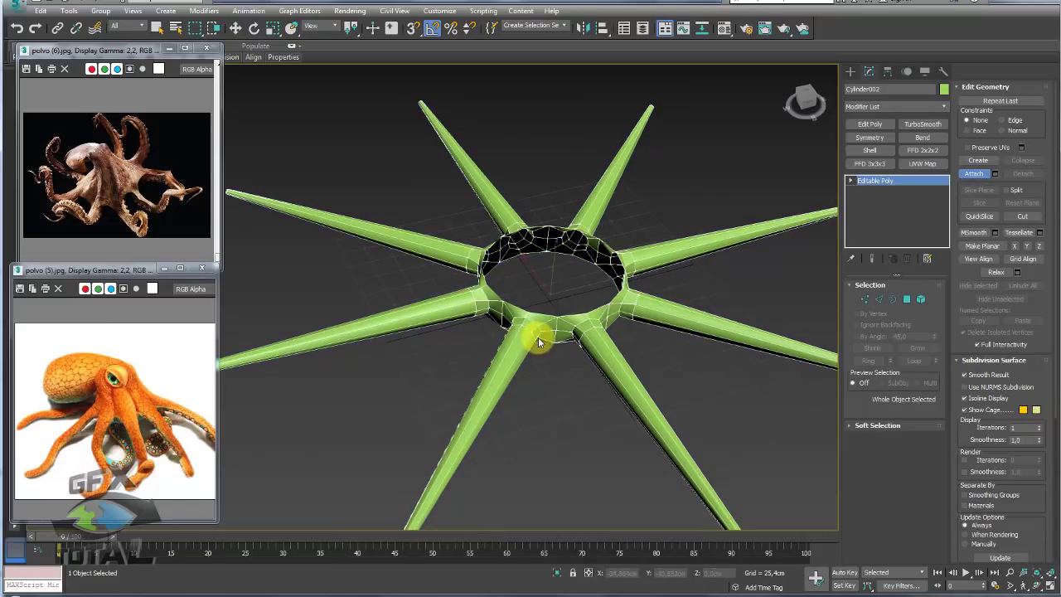
{"action": "left_click", "coordinate": [864, 300]}
{"action": "scroll", "coordinate": [652, 333], "scroll_direction": "up", "scroll_amount": 5}
Pull a vertex at a seam between tentacle pieces to test whether it is joined.
{"action": "scroll", "coordinate": [506, 301], "scroll_direction": "up", "scroll_amount": 3}
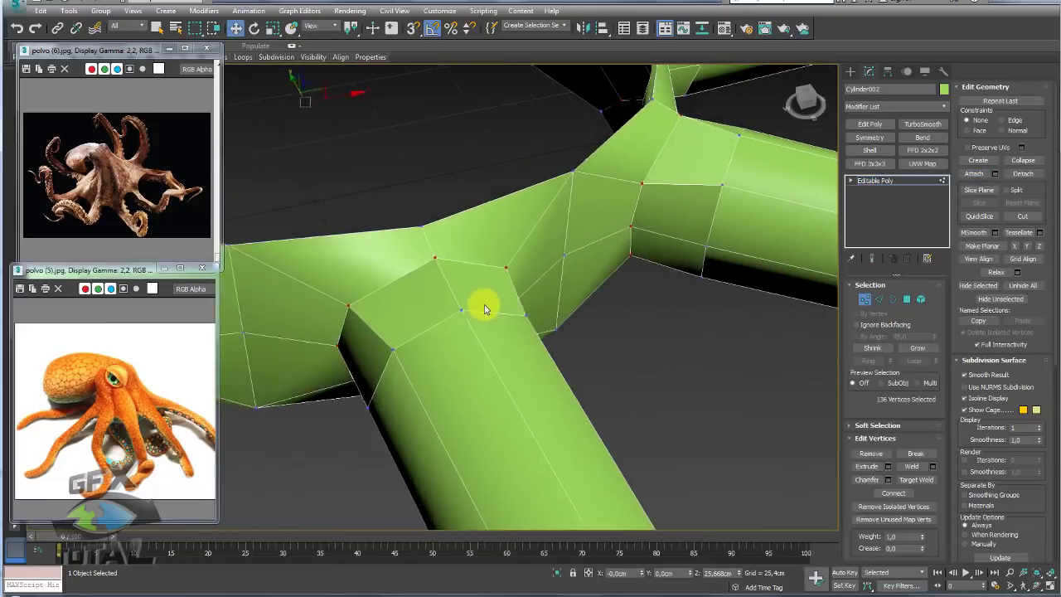
{"action": "middle_click_drag", "start_coordinate": [485, 310], "coordinate": [581, 315], "text": "alt"}
{"action": "left_click", "coordinate": [517, 285]}
{"action": "scroll", "coordinate": [527, 281], "scroll_direction": "up", "scroll_amount": 2}
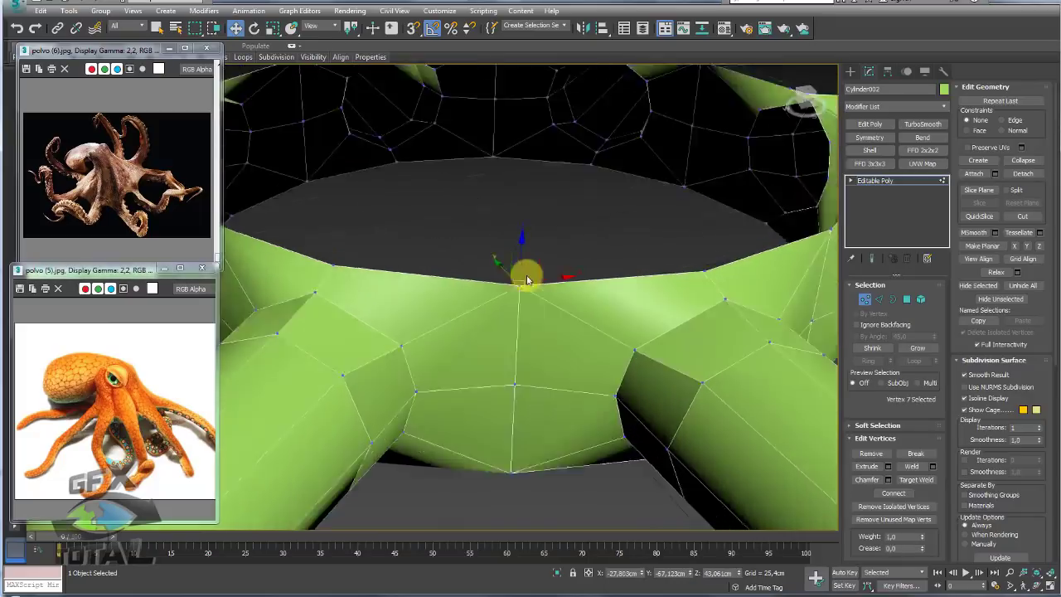
{"action": "scroll", "coordinate": [527, 280], "scroll_direction": "down", "scroll_amount": 3}
{"action": "left_click_drag", "start_coordinate": [535, 265], "coordinate": [622, 272]}
{"action": "scroll", "coordinate": [570, 232], "scroll_direction": "down", "scroll_amount": 5}
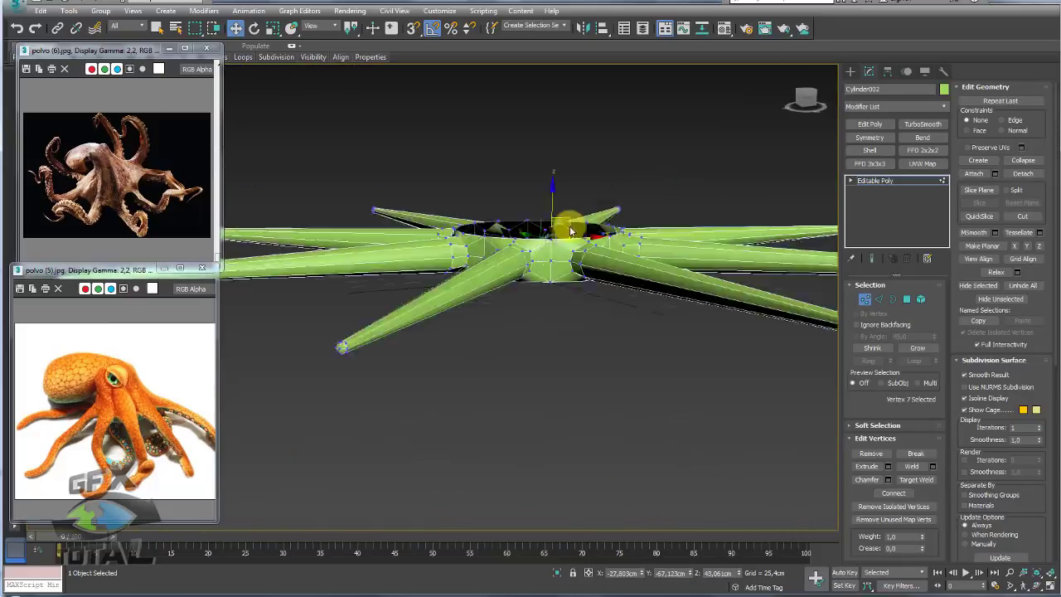
{"action": "scroll", "coordinate": [571, 231], "scroll_direction": "down", "scroll_amount": 5}
Weld all vertices from 264 down to 240, then test-move a rim vertex and undo.
{"action": "left_click_drag", "start_coordinate": [704, 354], "coordinate": [493, 201]}
{"action": "scroll", "coordinate": [644, 296], "scroll_direction": "up", "scroll_amount": 5}
{"action": "mouse_move", "coordinate": [492, 201]}
{"action": "middle_mouse_down", "text": "alt"}
{"action": "mouse_move", "coordinate": [645, 296]}
{"action": "mouse_move", "coordinate": [482, 277]}
{"action": "middle_mouse_up", "text": "alt"}
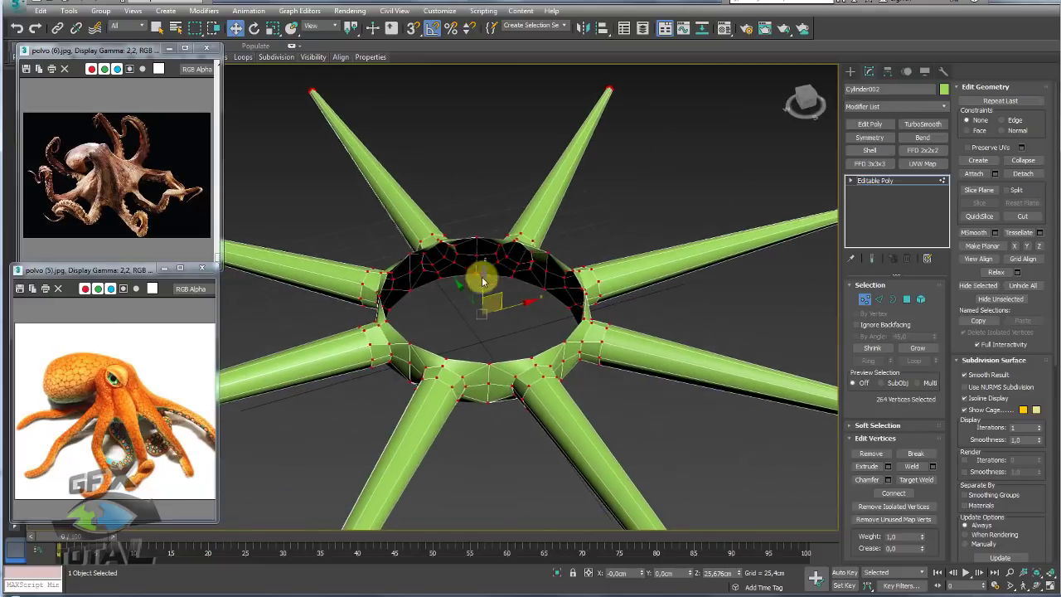
{"action": "left_click", "coordinate": [934, 469]}
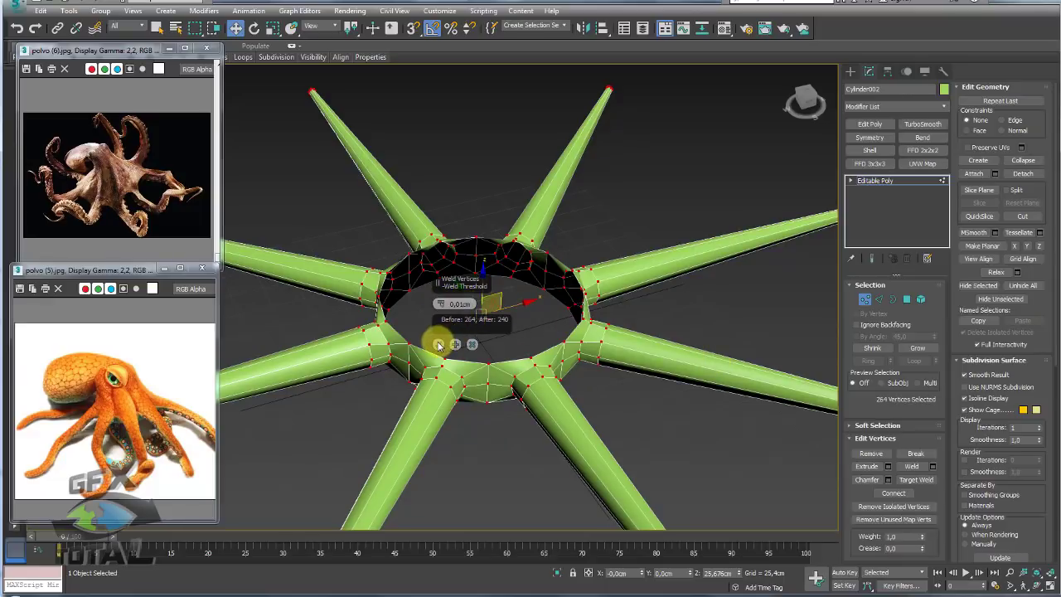
{"action": "left_click", "coordinate": [439, 345]}
{"action": "scroll", "coordinate": [478, 367], "scroll_direction": "up", "scroll_amount": 5}
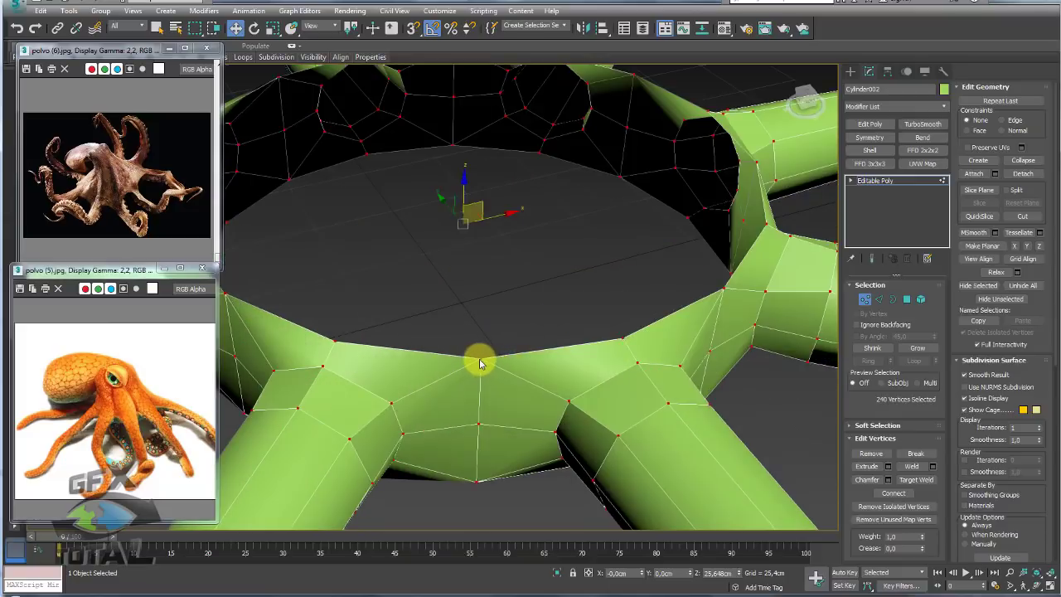
{"action": "left_click", "coordinate": [479, 363]}
{"action": "mouse_move", "coordinate": [502, 343]}
{"action": "left_mouse_down"}
{"action": "mouse_move", "coordinate": [510, 296]}
{"action": "mouse_move", "coordinate": [538, 329]}
{"action": "mouse_move", "coordinate": [392, 270]}
{"action": "mouse_move", "coordinate": [568, 256]}
{"action": "left_mouse_up"}
{"action": "key", "text": "ctrl+z"}
{"action": "scroll", "coordinate": [522, 275], "scroll_direction": "down", "scroll_amount": 5}
{"action": "mouse_move", "coordinate": [544, 279]}
{"action": "middle_mouse_down", "text": "alt"}
{"action": "mouse_move", "coordinate": [545, 385]}
{"action": "mouse_move", "coordinate": [574, 348]}
{"action": "mouse_move", "coordinate": [573, 301]}
{"action": "middle_mouse_up", "text": "alt"}
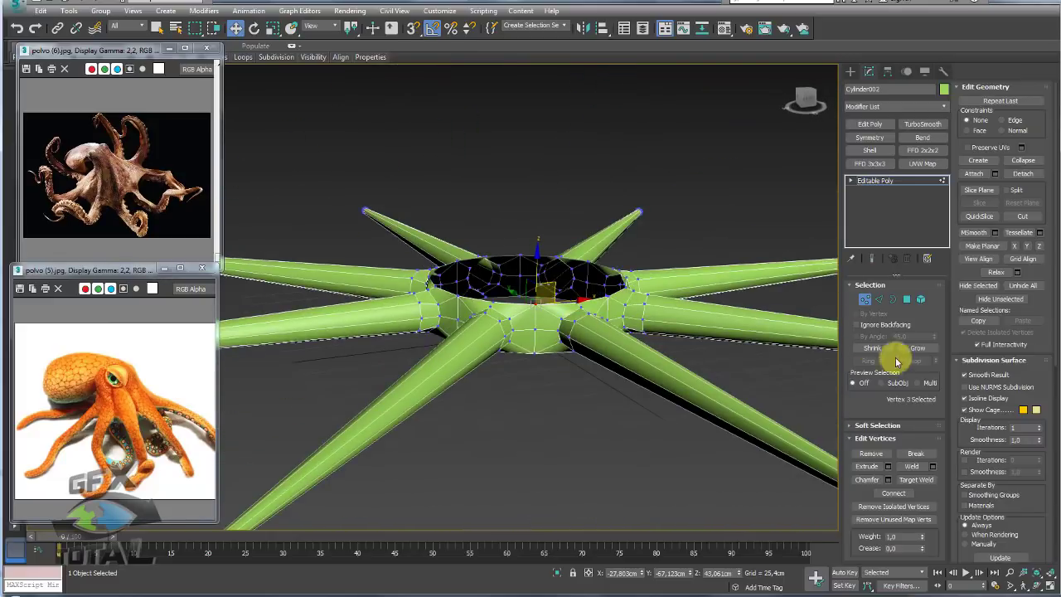
{"action": "left_click", "coordinate": [893, 299]}
{"action": "left_click", "coordinate": [578, 307]}
{"action": "left_click", "coordinate": [578, 309]}
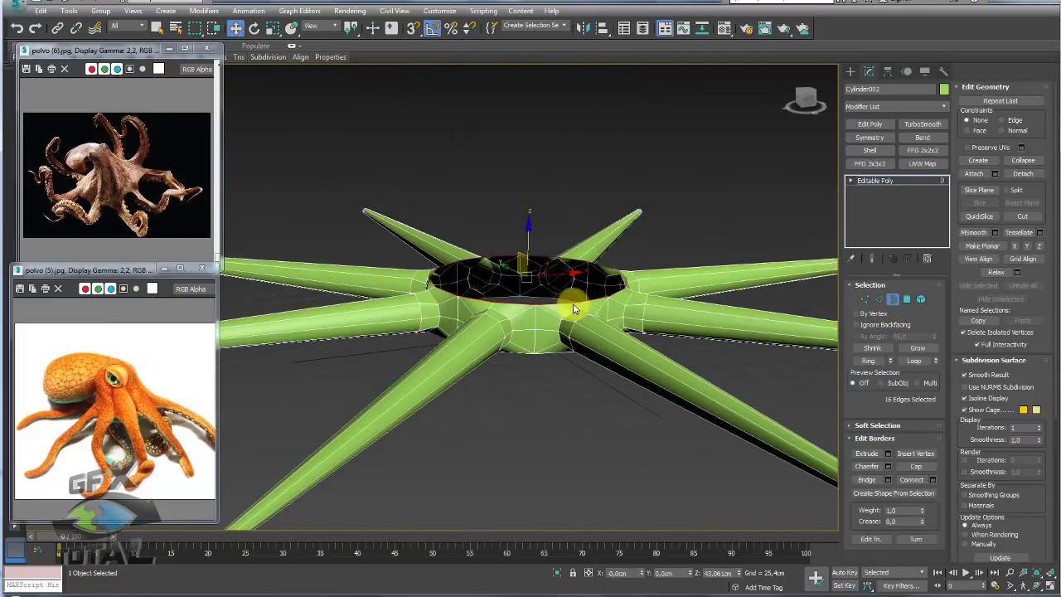
{"action": "mouse_move", "coordinate": [569, 307]}
{"action": "middle_mouse_down", "text": "alt"}
{"action": "mouse_move", "coordinate": [569, 337]}
{"action": "mouse_move", "coordinate": [540, 244]}
{"action": "mouse_move", "coordinate": [545, 222]}
{"action": "mouse_move", "coordinate": [526, 197]}
{"action": "middle_mouse_up", "text": "alt"}
{"action": "scroll", "coordinate": [526, 282], "scroll_direction": "up", "scroll_amount": 3}
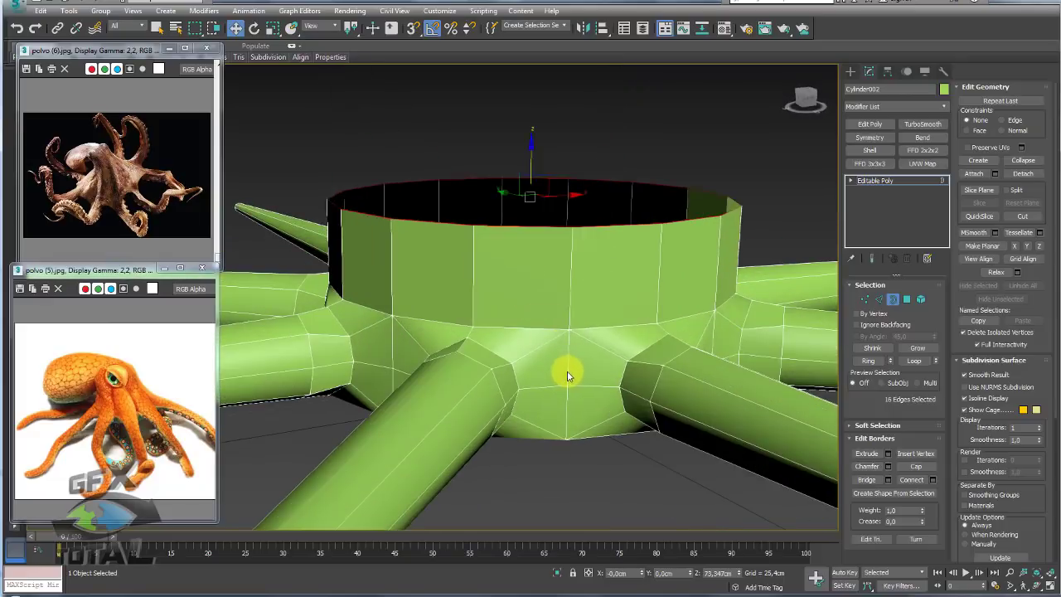
{"action": "mouse_move", "coordinate": [567, 376]}
{"action": "middle_mouse_down", "text": "alt"}
{"action": "mouse_move", "coordinate": [550, 348]}
{"action": "mouse_move", "coordinate": [486, 373]}
{"action": "middle_mouse_up", "text": "alt"}
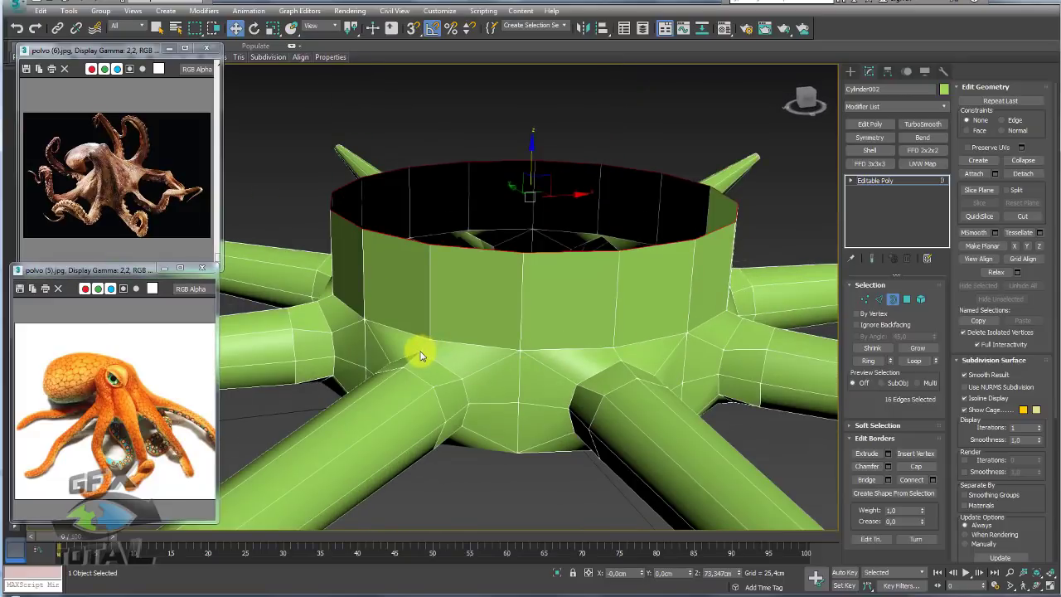
{"action": "mouse_move", "coordinate": [427, 344]}
{"action": "left_mouse_down"}
{"action": "mouse_move", "coordinate": [500, 339]}
{"action": "mouse_move", "coordinate": [512, 357]}
{"action": "mouse_move", "coordinate": [464, 382]}
{"action": "mouse_move", "coordinate": [426, 356]}
{"action": "mouse_move", "coordinate": [522, 359]}
{"action": "mouse_move", "coordinate": [516, 403]}
{"action": "mouse_move", "coordinate": [473, 407]}
{"action": "mouse_move", "coordinate": [514, 393]}
{"action": "mouse_move", "coordinate": [514, 456]}
{"action": "mouse_move", "coordinate": [465, 431]}
{"action": "left_mouse_up"}
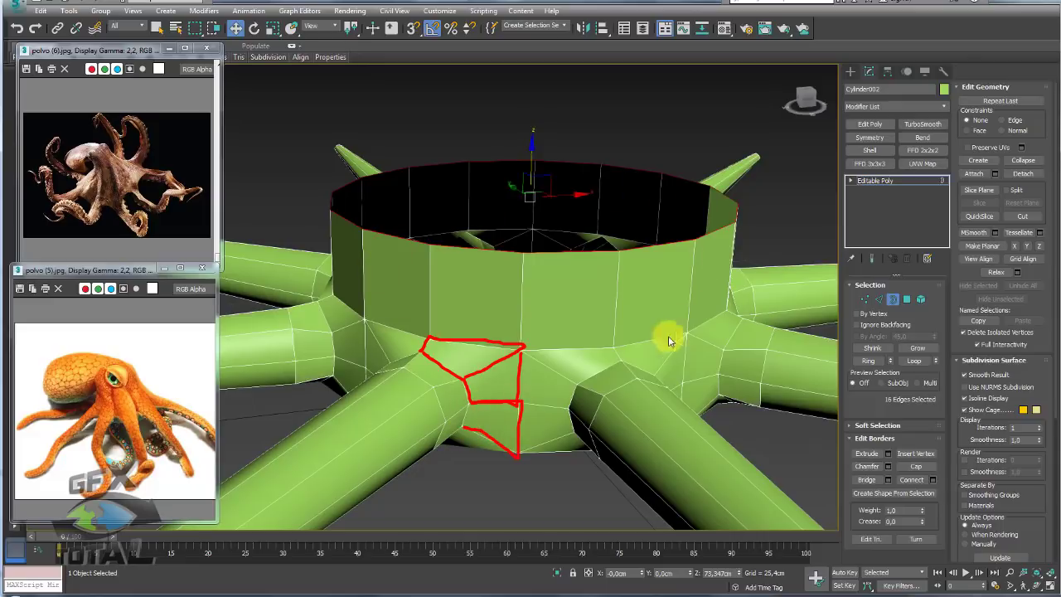
{"action": "key", "text": "Escape"}
{"action": "mouse_move", "coordinate": [592, 374]}
{"action": "middle_mouse_down", "text": "alt"}
{"action": "mouse_move", "coordinate": [506, 296]}
{"action": "mouse_move", "coordinate": [523, 301]}
{"action": "middle_mouse_up", "text": "alt"}
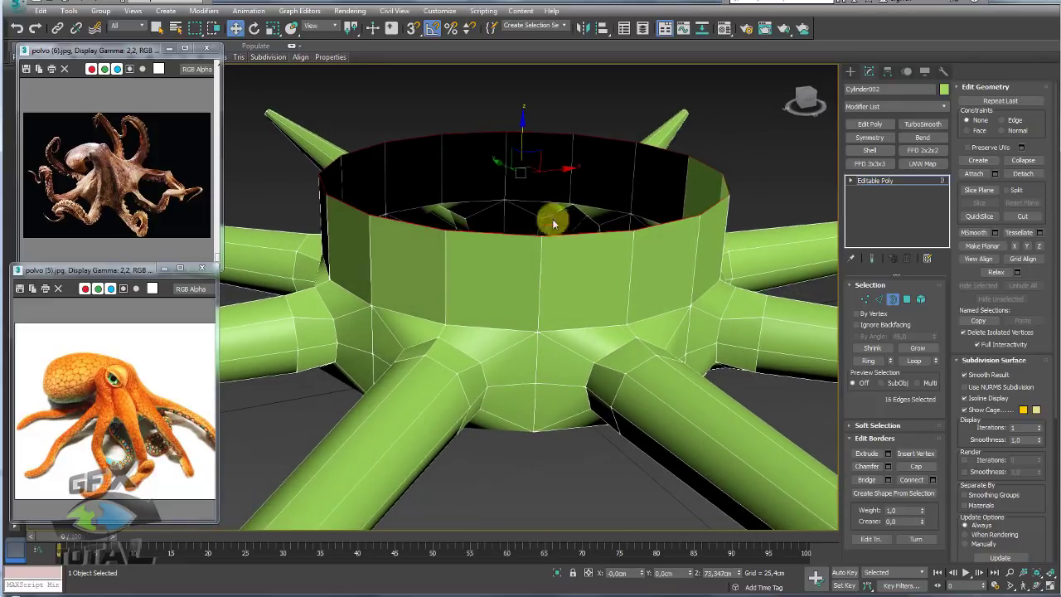
{"action": "key", "text": "Delete"}
{"action": "mouse_move", "coordinate": [557, 189]}
{"action": "middle_mouse_down", "text": "alt"}
{"action": "mouse_move", "coordinate": [661, 315]}
{"action": "mouse_move", "coordinate": [569, 247]}
{"action": "mouse_move", "coordinate": [574, 264]}
{"action": "middle_mouse_up", "text": "alt"}
{"action": "scroll", "coordinate": [575, 264], "scroll_direction": "down", "scroll_amount": 5}
Orbit and zoom the Perspective view around the tentacle ring's junction.
{"action": "middle_click_drag", "start_coordinate": [621, 324], "coordinate": [556, 312], "text": "alt"}
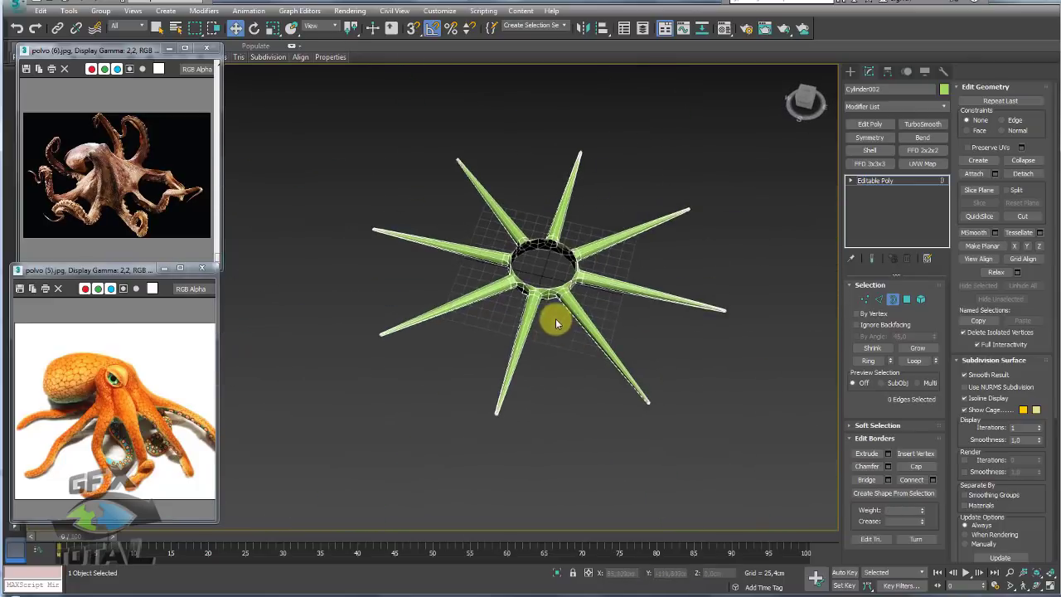
{"action": "scroll", "coordinate": [505, 275], "scroll_direction": "up", "scroll_amount": 5}
{"action": "scroll", "coordinate": [512, 265], "scroll_direction": "up", "scroll_amount": 3}
{"action": "middle_click_drag", "start_coordinate": [512, 265], "coordinate": [543, 274], "text": "alt"}
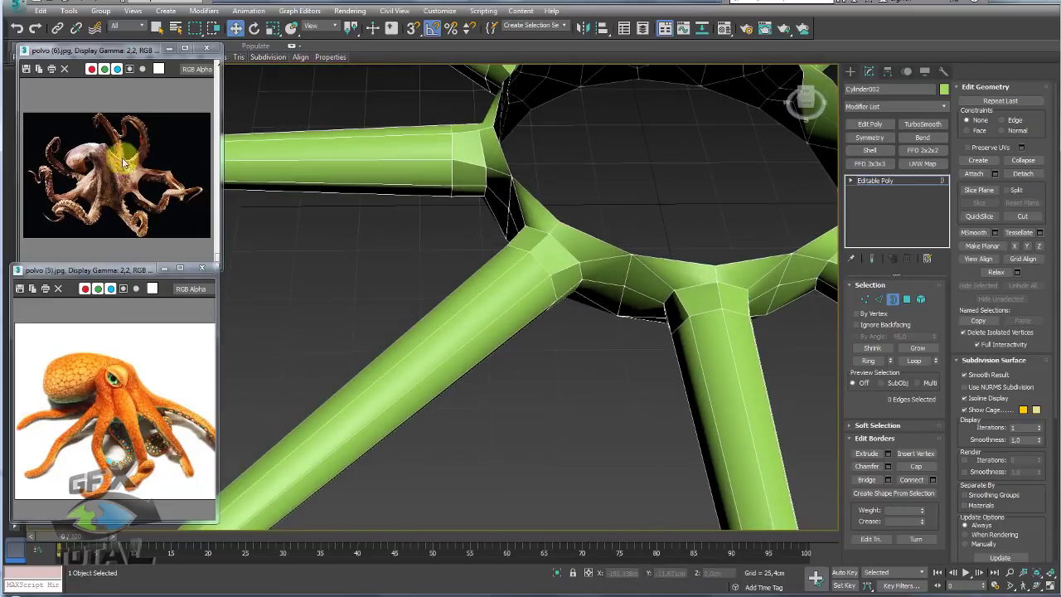
Enlarge the polvo (6) reference image to 2:1 to study it, then close it.
{"action": "left_click_drag", "start_coordinate": [222, 272], "coordinate": [495, 485]}
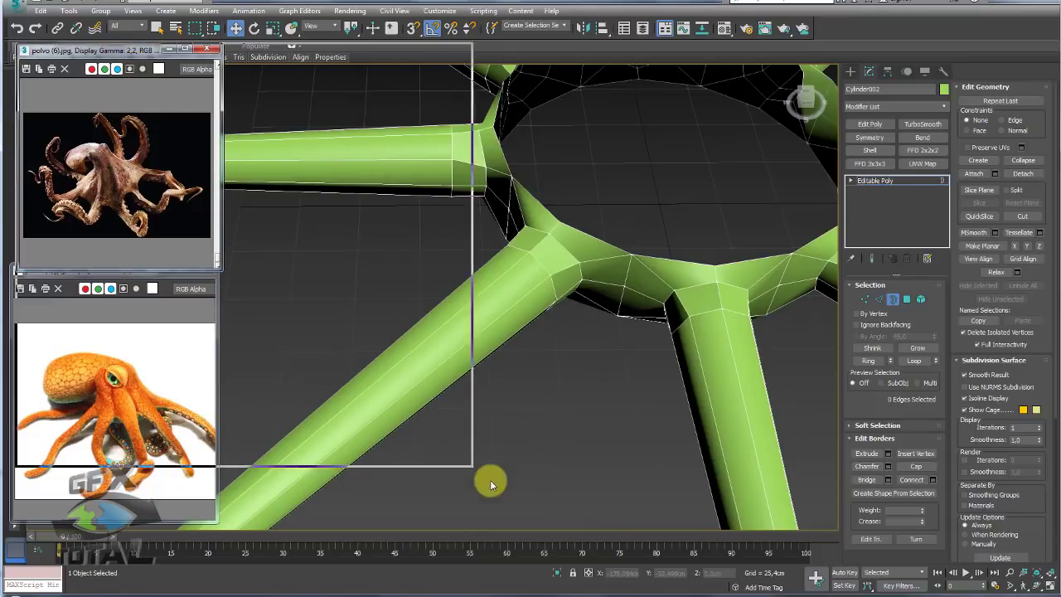
{"action": "scroll", "coordinate": [270, 299], "scroll_direction": "up", "scroll_amount": 5}
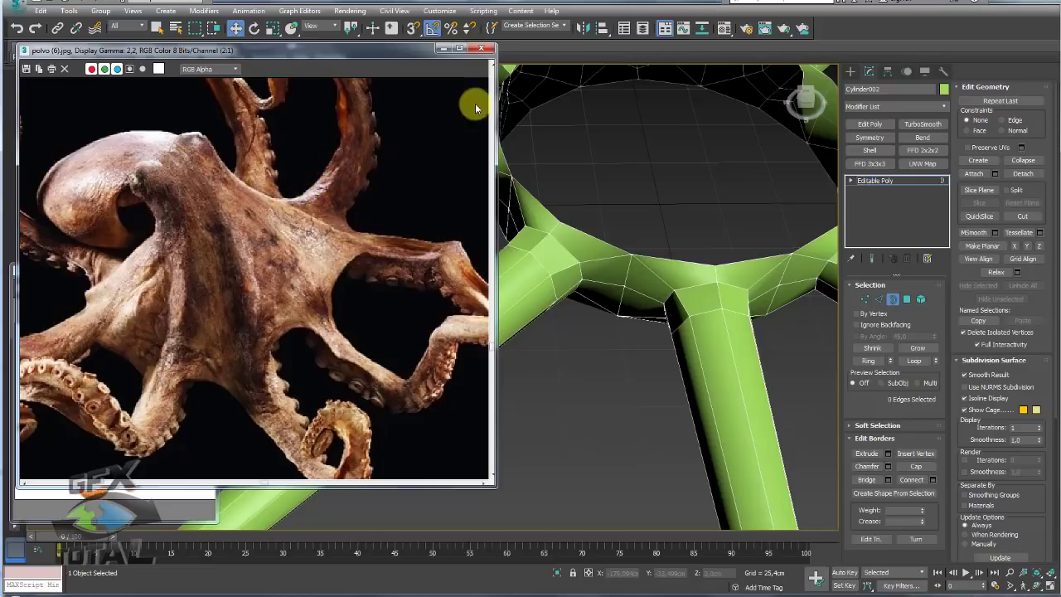
{"action": "left_click", "coordinate": [439, 48]}
{"action": "scroll", "coordinate": [608, 289], "scroll_direction": "up", "scroll_amount": 3}
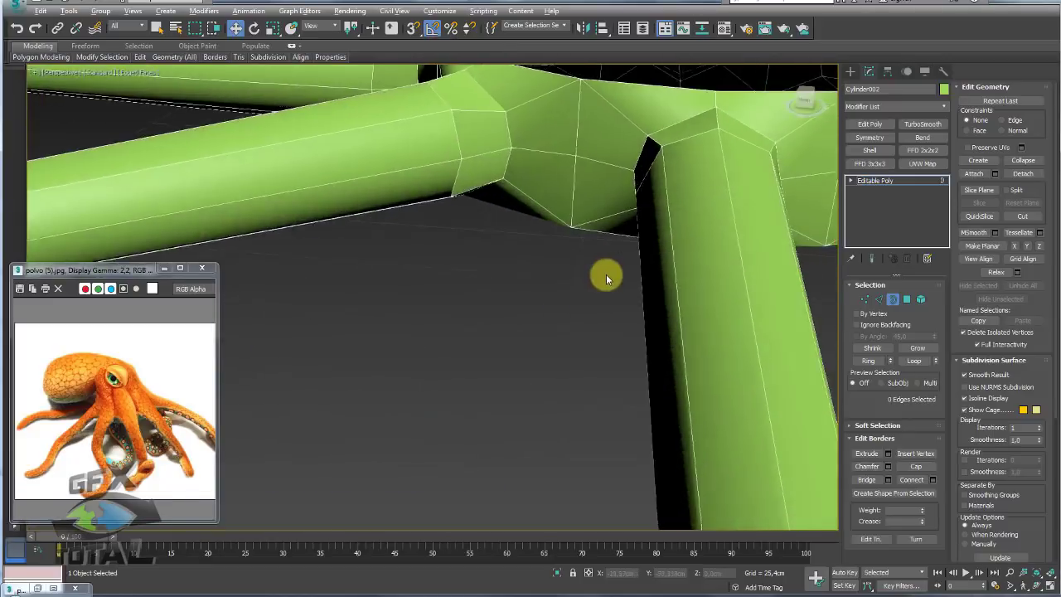
{"action": "mouse_move", "coordinate": [608, 272]}
{"action": "middle_mouse_down", "text": "alt"}
{"action": "mouse_move", "coordinate": [753, 324]}
{"action": "mouse_move", "coordinate": [633, 279]}
{"action": "mouse_move", "coordinate": [680, 279]}
{"action": "mouse_move", "coordinate": [573, 280]}
{"action": "mouse_move", "coordinate": [893, 298]}
{"action": "middle_mouse_up", "text": "alt"}
Add an edge loop around every tentacle near the body with Ring and Connect.
{"action": "left_click", "coordinate": [621, 273]}
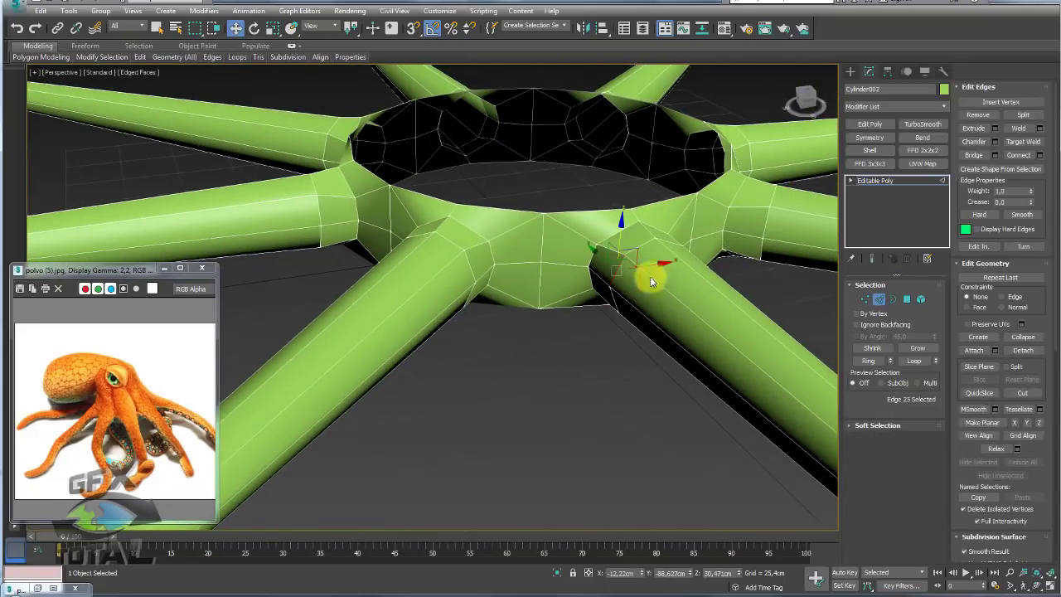
{"action": "left_click", "coordinate": [869, 362]}
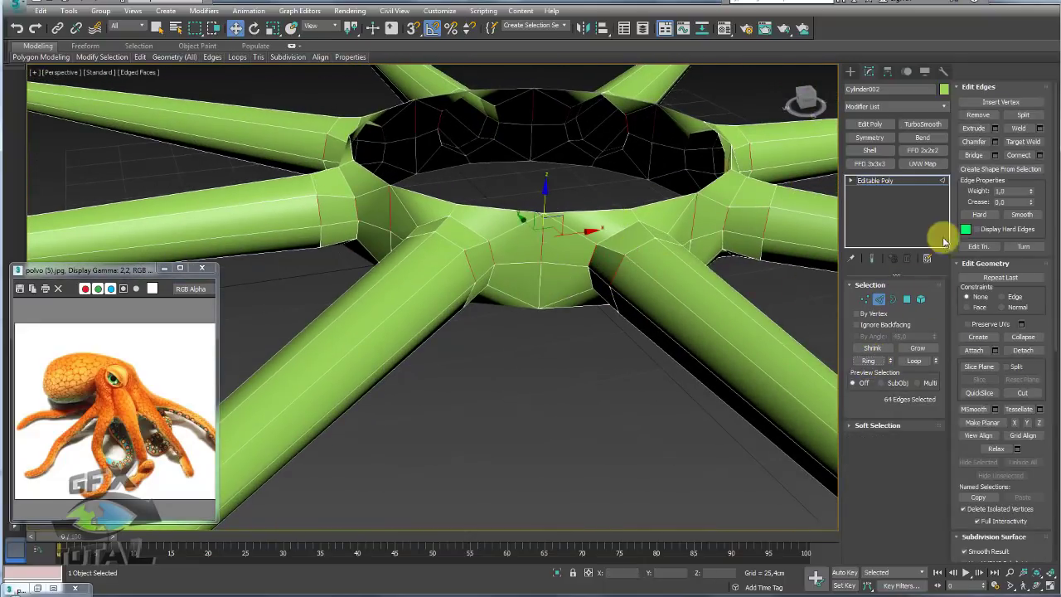
{"action": "left_click", "coordinate": [1040, 155]}
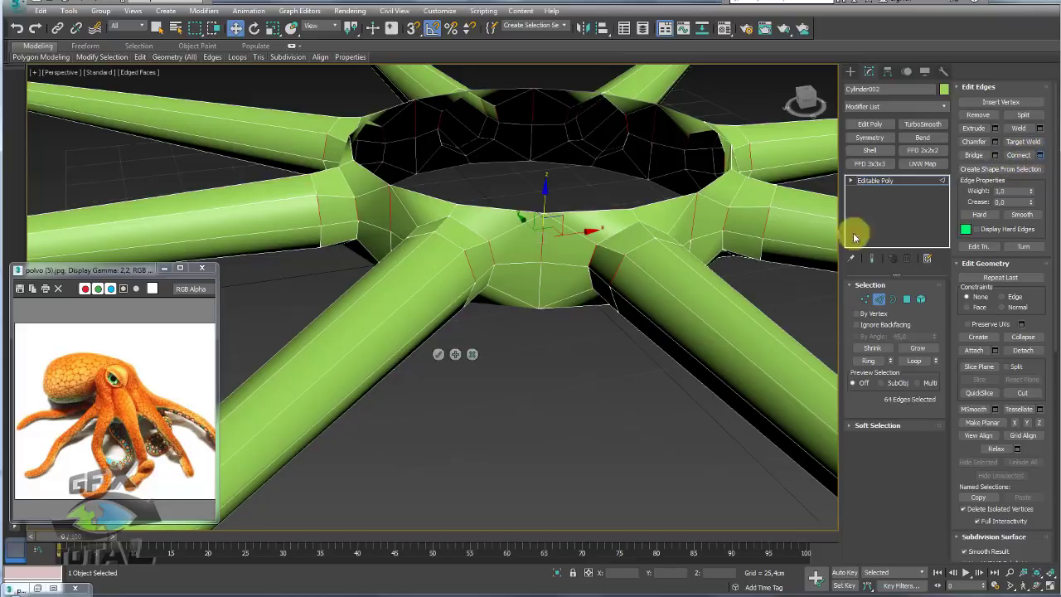
{"action": "left_click", "coordinate": [439, 354]}
Select four body-ring polygons and sketch the planned web between two tentacles.
{"action": "left_click", "coordinate": [900, 298]}
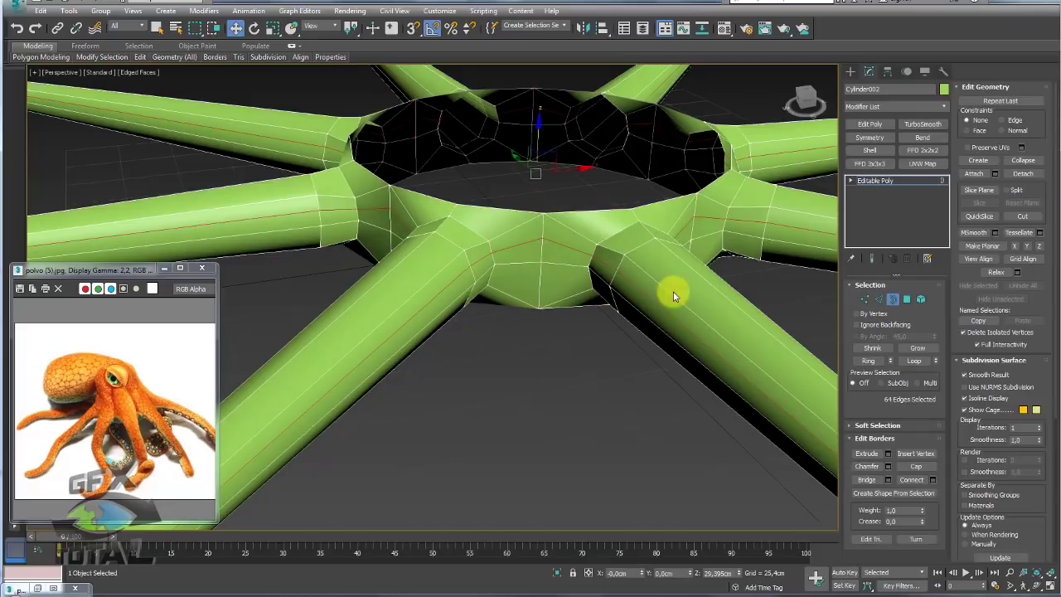
{"action": "left_click", "coordinate": [907, 298]}
{"action": "left_click", "coordinate": [612, 254]}
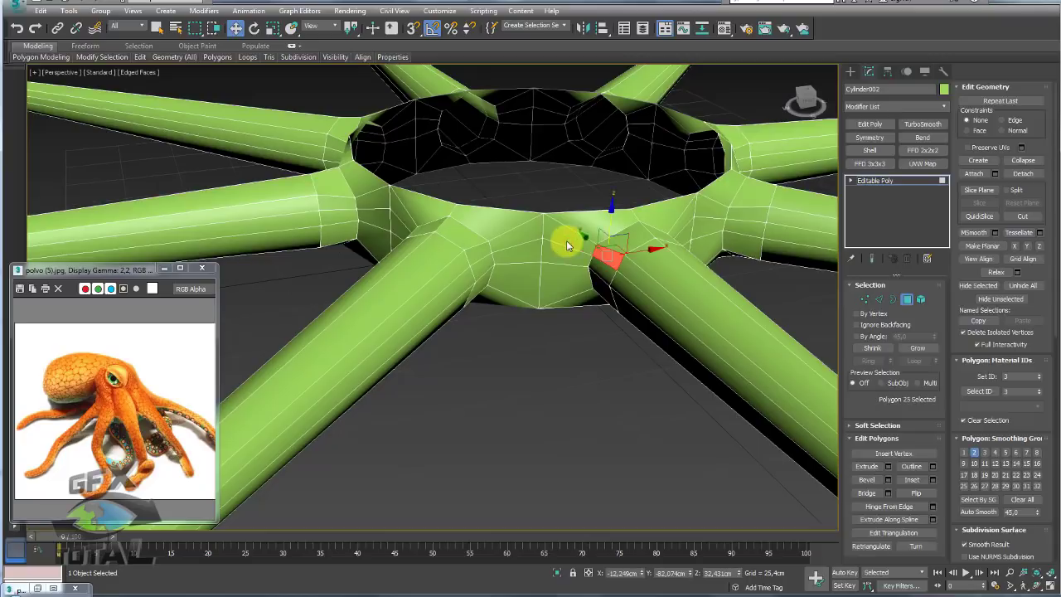
{"action": "left_click", "coordinate": [566, 241], "text": "ctrl"}
{"action": "left_click", "coordinate": [518, 231], "text": "ctrl"}
{"action": "left_click", "coordinate": [473, 249], "text": "ctrl"}
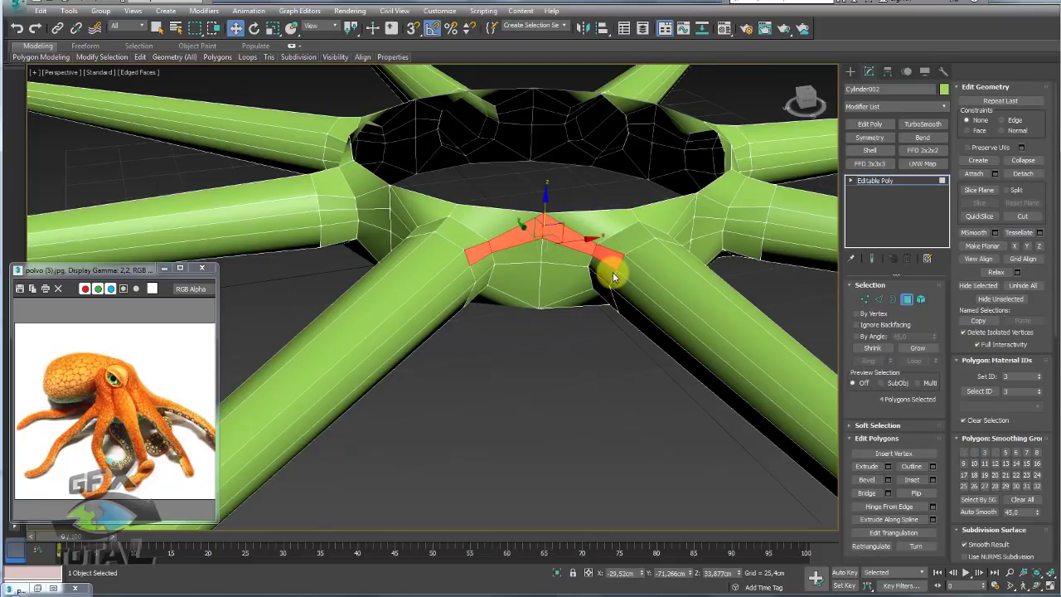
{"action": "mouse_move", "coordinate": [613, 272]}
{"action": "middle_mouse_down", "text": "alt"}
{"action": "mouse_move", "coordinate": [636, 310]}
{"action": "mouse_move", "coordinate": [609, 289]}
{"action": "middle_mouse_up", "text": "alt"}
{"action": "scroll", "coordinate": [554, 307], "scroll_direction": "up", "scroll_amount": 3}
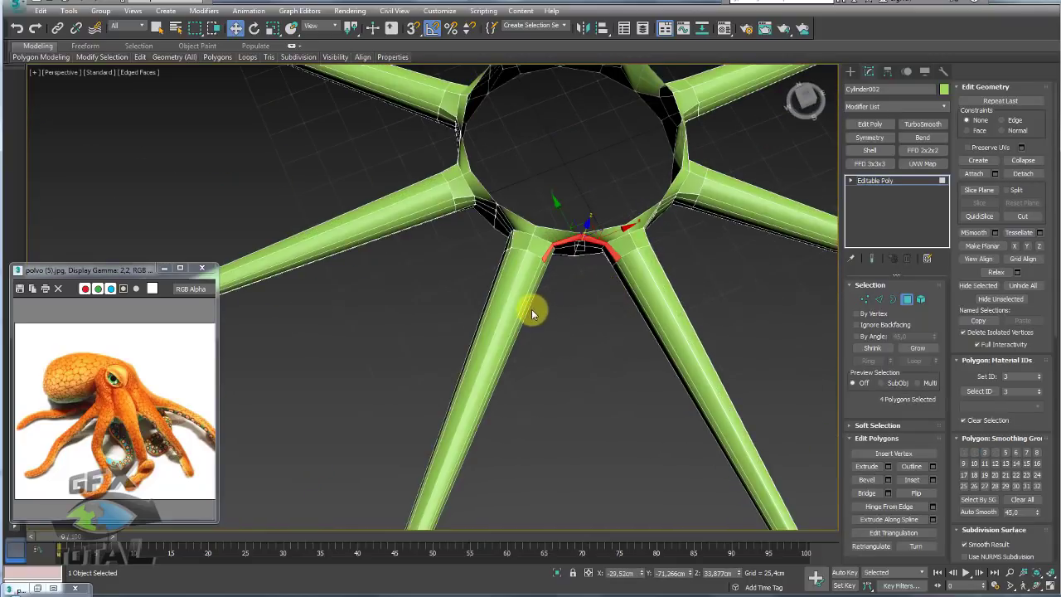
{"action": "mouse_move", "coordinate": [531, 307]}
{"action": "left_mouse_down"}
{"action": "mouse_move", "coordinate": [562, 290]}
{"action": "mouse_move", "coordinate": [635, 308]}
{"action": "mouse_move", "coordinate": [681, 295]}
{"action": "left_mouse_up"}
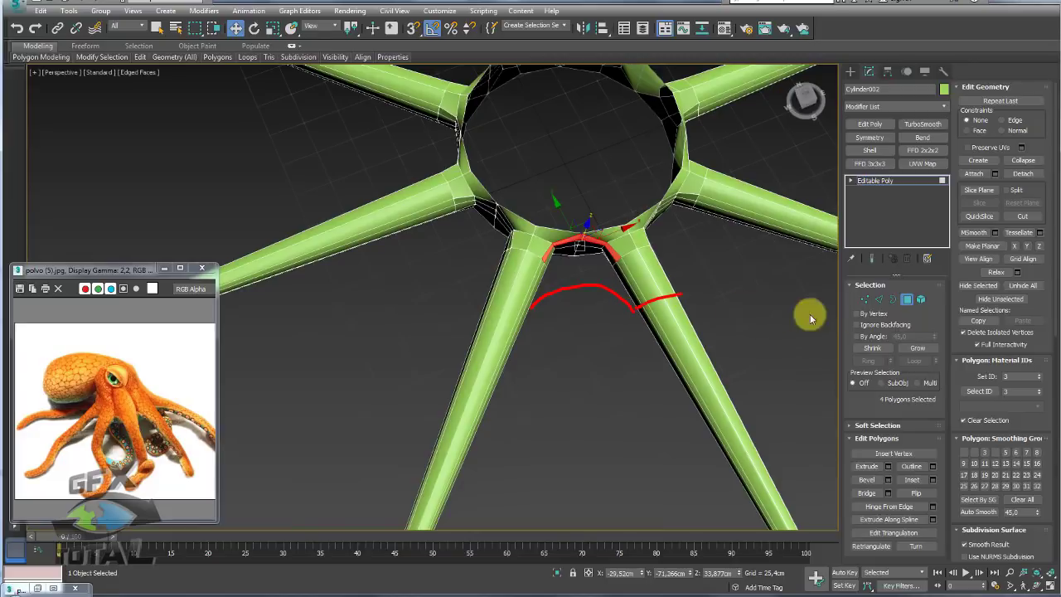
Connect edges across the two lower tentacles with 2 segments and Pinch 77.
{"action": "left_click", "coordinate": [879, 300]}
{"action": "mouse_move", "coordinate": [782, 308]}
{"action": "left_mouse_down"}
{"action": "mouse_move", "coordinate": [627, 384]}
{"action": "mouse_move", "coordinate": [398, 398]}
{"action": "left_mouse_up"}
{"action": "left_click", "coordinate": [1040, 157]}
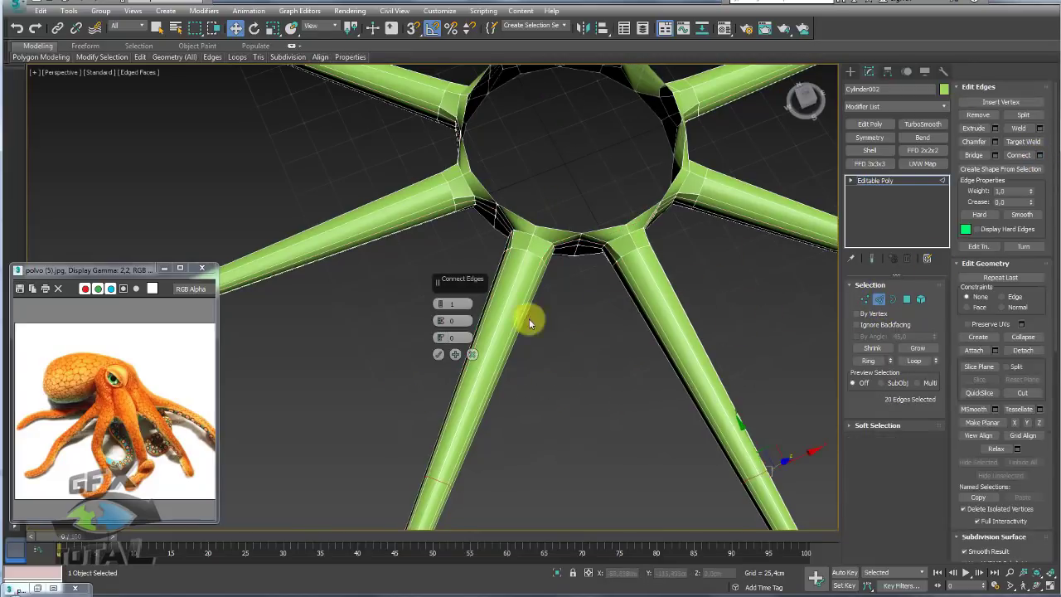
{"action": "mouse_move", "coordinate": [441, 305]}
{"action": "left_mouse_down"}
{"action": "mouse_move", "coordinate": [450, 301]}
{"action": "mouse_move", "coordinate": [447, 170]}
{"action": "mouse_move", "coordinate": [561, 260]}
{"action": "left_mouse_up"}
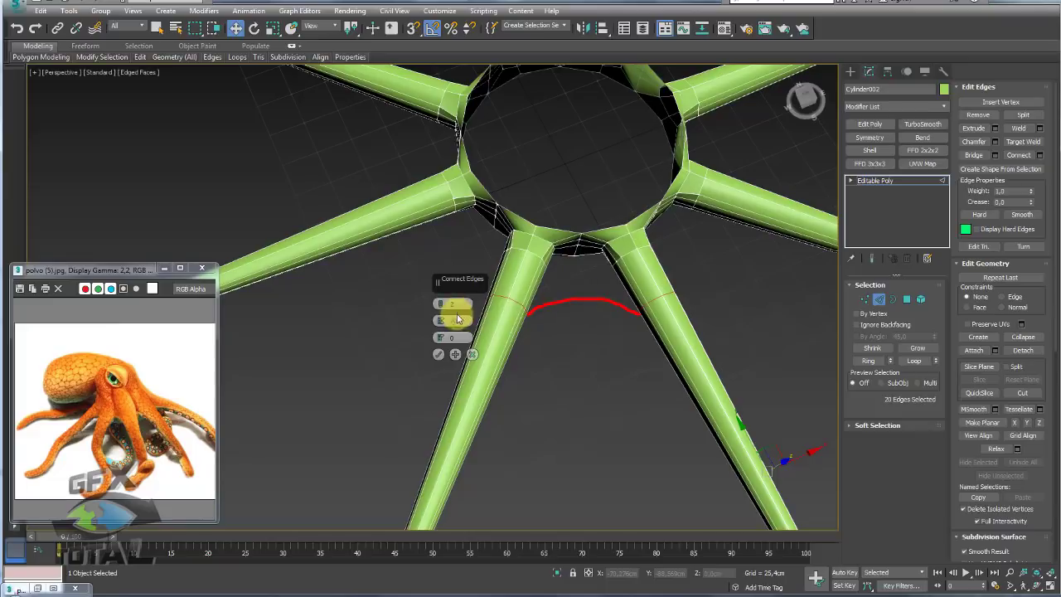
{"action": "left_click_drag", "start_coordinate": [443, 309], "coordinate": [441, 341]}
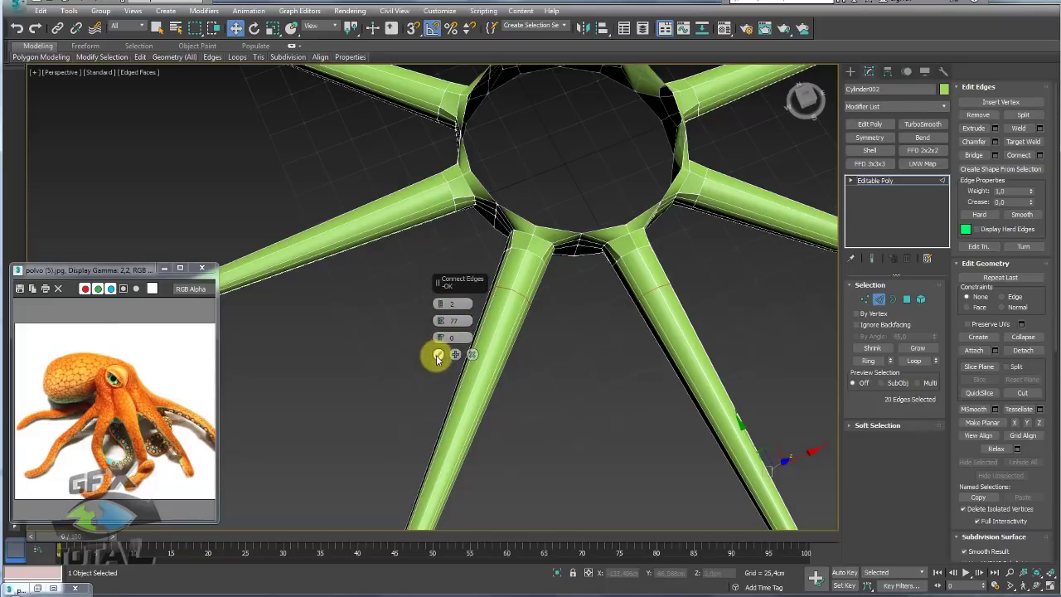
{"action": "left_click", "coordinate": [438, 355]}
{"action": "left_click", "coordinate": [907, 298]}
{"action": "middle_click_drag", "start_coordinate": [631, 274], "coordinate": [505, 237], "text": "alt"}
Select the facing polygons on two neighbouring tentacles near the body.
{"action": "scroll", "coordinate": [530, 249], "scroll_direction": "up", "scroll_amount": 3}
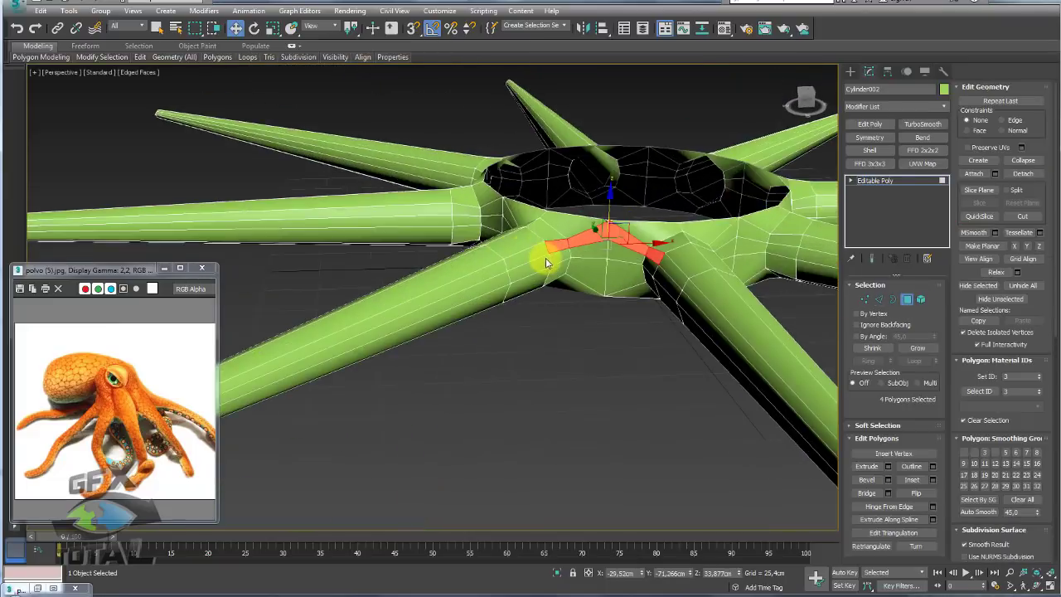
{"action": "scroll", "coordinate": [547, 262], "scroll_direction": "up", "scroll_amount": 3}
{"action": "left_click", "coordinate": [519, 250], "text": "ctrl"}
{"action": "scroll", "coordinate": [673, 261], "scroll_direction": "down", "scroll_amount": 2}
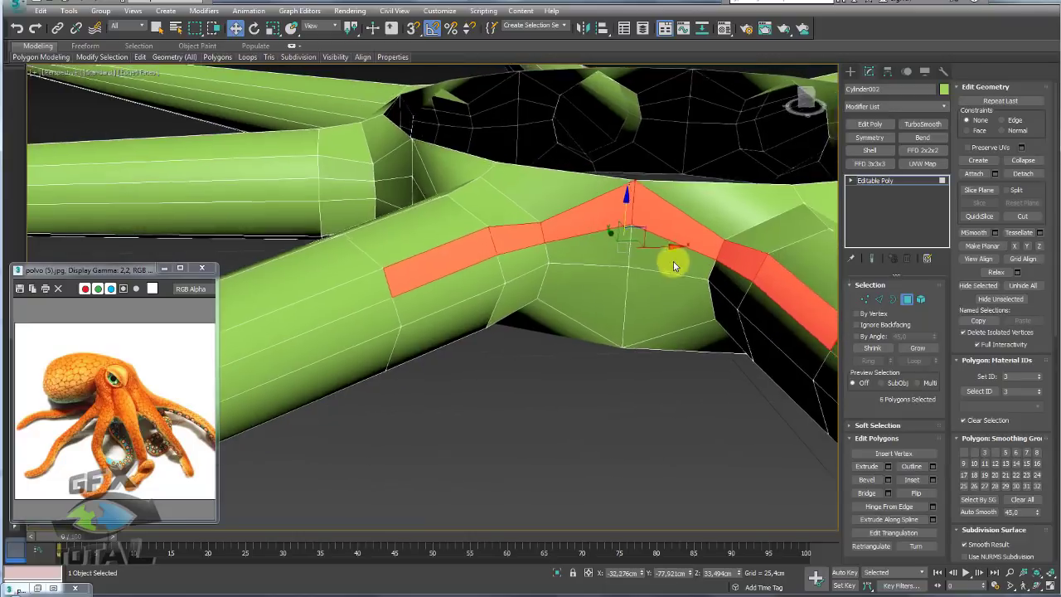
{"action": "scroll", "coordinate": [647, 243], "scroll_direction": "down", "scroll_amount": 2}
{"action": "left_click", "coordinate": [646, 244], "text": "alt"}
{"action": "middle_click_drag", "start_coordinate": [646, 244], "coordinate": [730, 249], "text": "alt"}
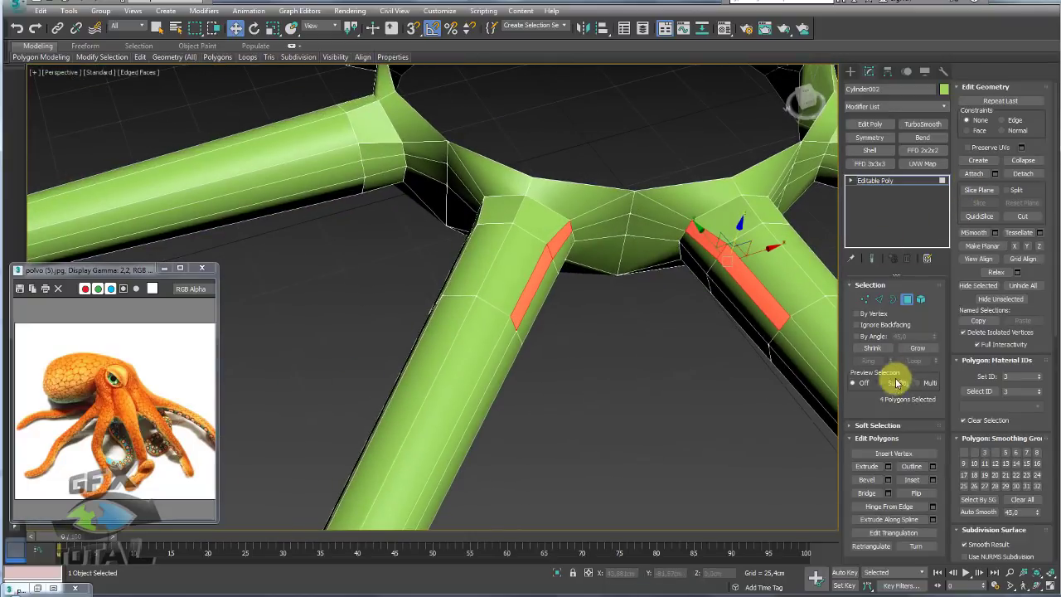
Bridge the selected faces with a Twist of -1.
{"action": "left_click", "coordinate": [867, 494]}
{"action": "mouse_move", "coordinate": [727, 374]}
{"action": "middle_mouse_down", "text": "alt"}
{"action": "mouse_move", "coordinate": [741, 407]}
{"action": "mouse_move", "coordinate": [671, 303]}
{"action": "middle_mouse_up", "text": "alt"}
{"action": "scroll", "coordinate": [740, 352], "scroll_direction": "up", "scroll_amount": 2}
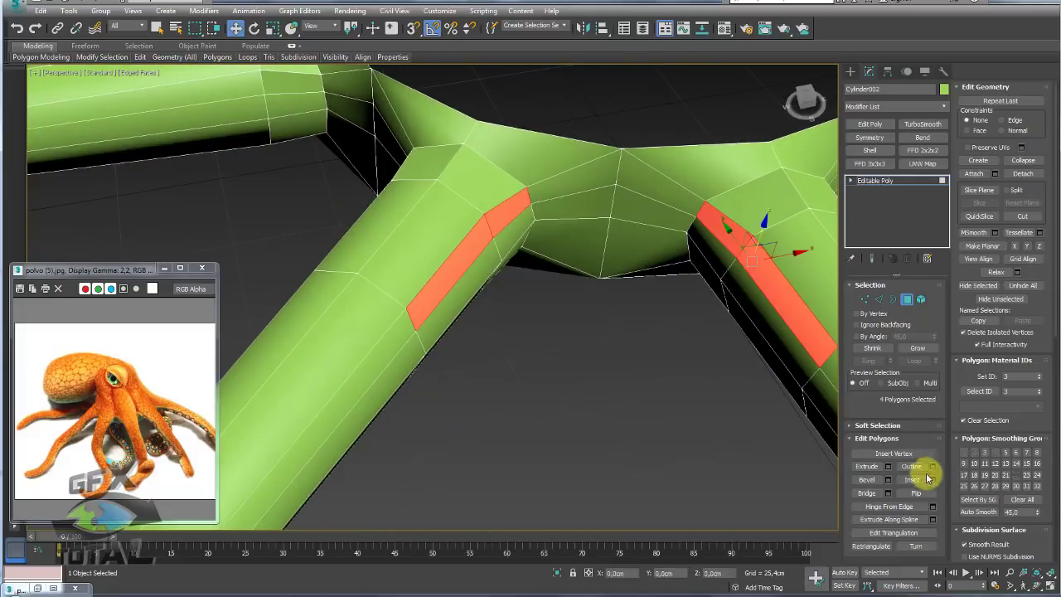
{"action": "left_click", "coordinate": [889, 493]}
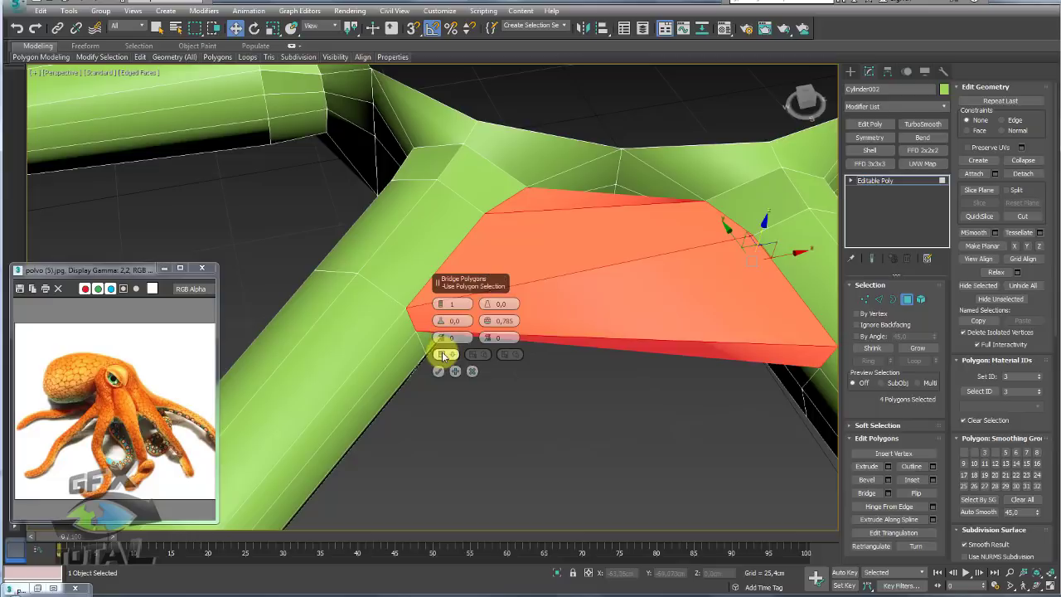
{"action": "left_click_drag", "start_coordinate": [442, 341], "coordinate": [437, 340]}
{"action": "mouse_move", "coordinate": [438, 339]}
{"action": "middle_mouse_down", "text": "alt"}
{"action": "mouse_move", "coordinate": [675, 320]}
{"action": "mouse_move", "coordinate": [674, 374]}
{"action": "mouse_move", "coordinate": [664, 254]}
{"action": "middle_mouse_up", "text": "alt"}
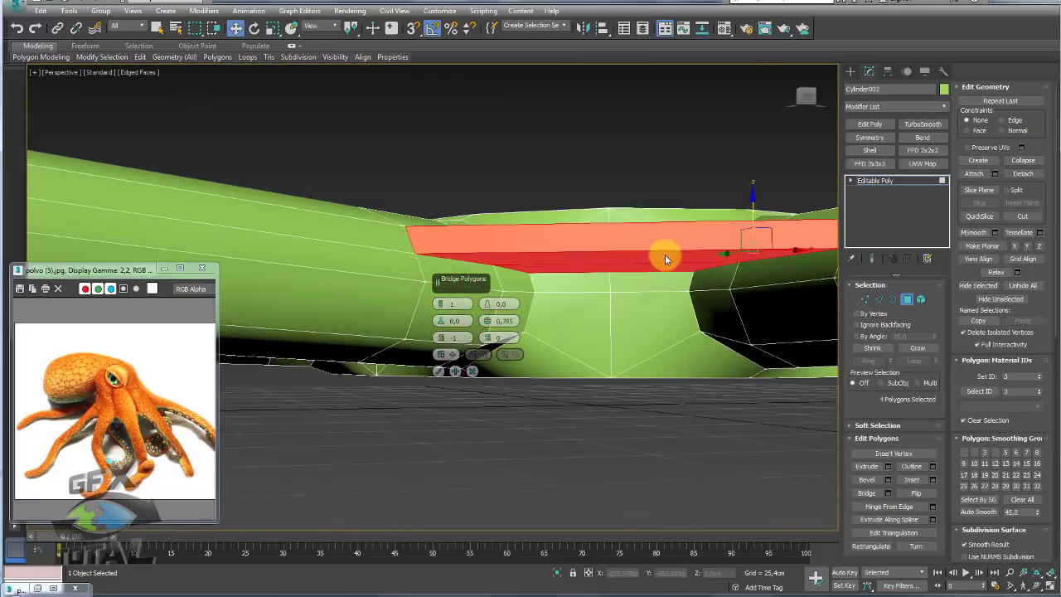
{"action": "left_click", "coordinate": [438, 370]}
{"action": "mouse_move", "coordinate": [439, 371]}
{"action": "middle_mouse_down", "text": "alt"}
{"action": "mouse_move", "coordinate": [609, 303]}
{"action": "mouse_move", "coordinate": [628, 348]}
{"action": "mouse_move", "coordinate": [865, 324]}
{"action": "middle_mouse_up", "text": "alt"}
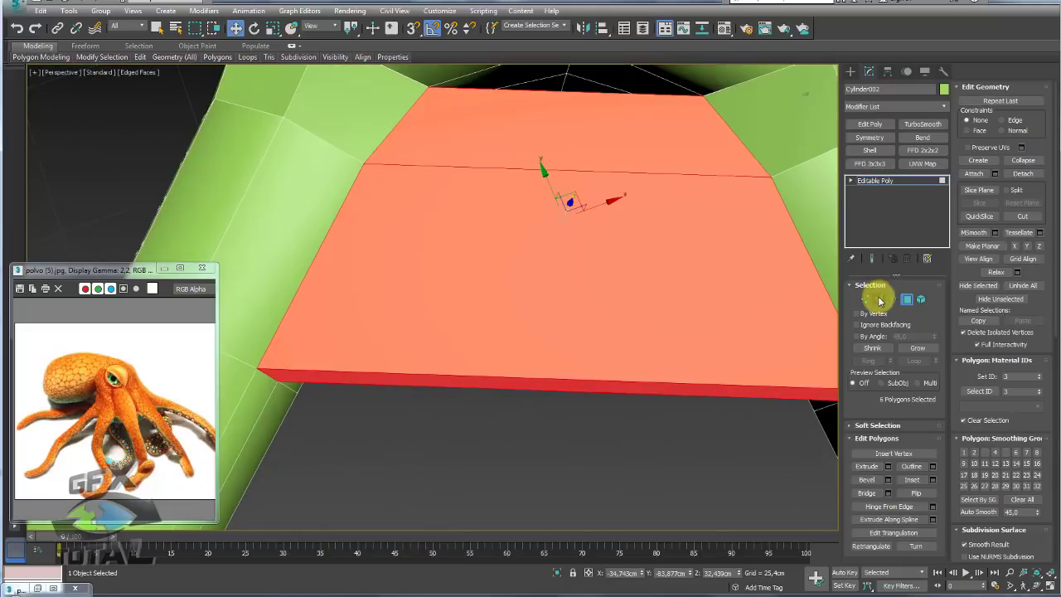
Connect the web's edge ring with a single loop through its middle.
{"action": "left_click", "coordinate": [880, 299]}
{"action": "left_click", "coordinate": [563, 367]}
{"action": "left_click", "coordinate": [867, 361]}
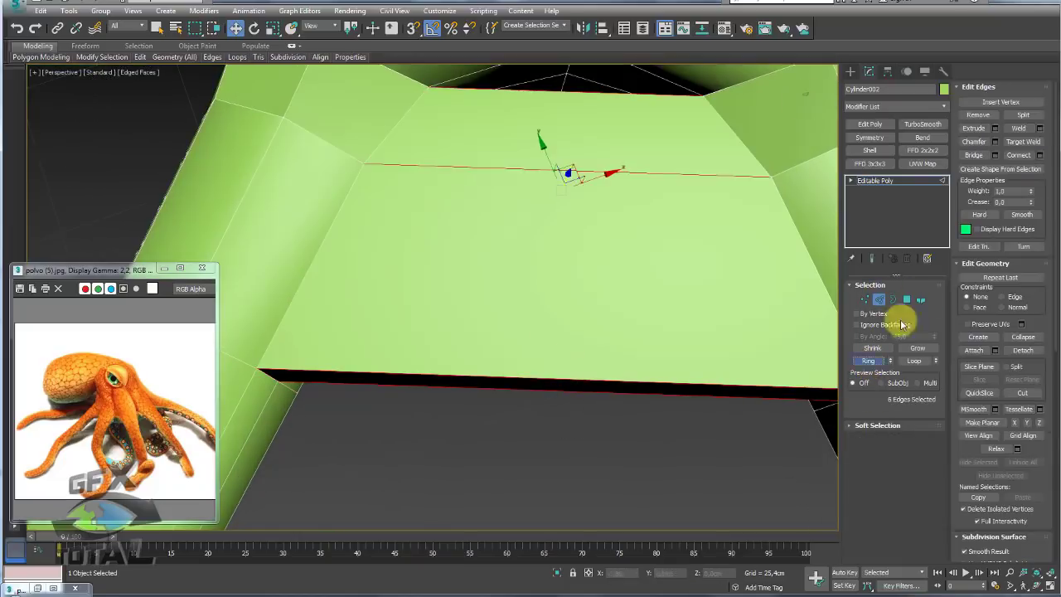
{"action": "left_click", "coordinate": [1019, 155]}
{"action": "scroll", "coordinate": [666, 274], "scroll_direction": "down", "scroll_amount": 3}
{"action": "scroll", "coordinate": [668, 244], "scroll_direction": "down", "scroll_amount": 3}
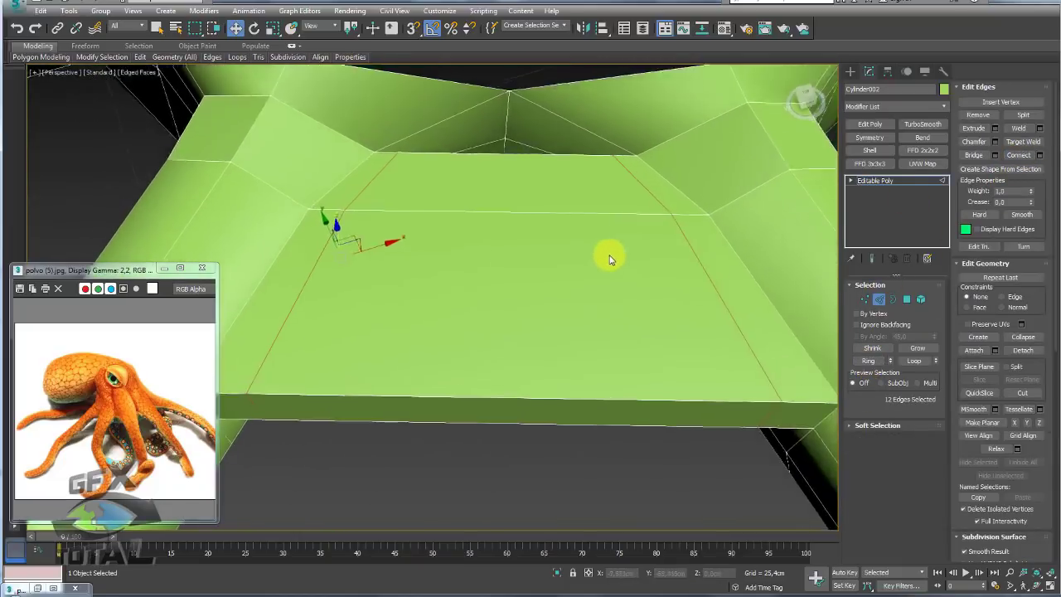
{"action": "scroll", "coordinate": [611, 254], "scroll_direction": "down", "scroll_amount": 3}
{"action": "left_click", "coordinate": [1019, 155]}
{"action": "left_click", "coordinate": [1039, 156]}
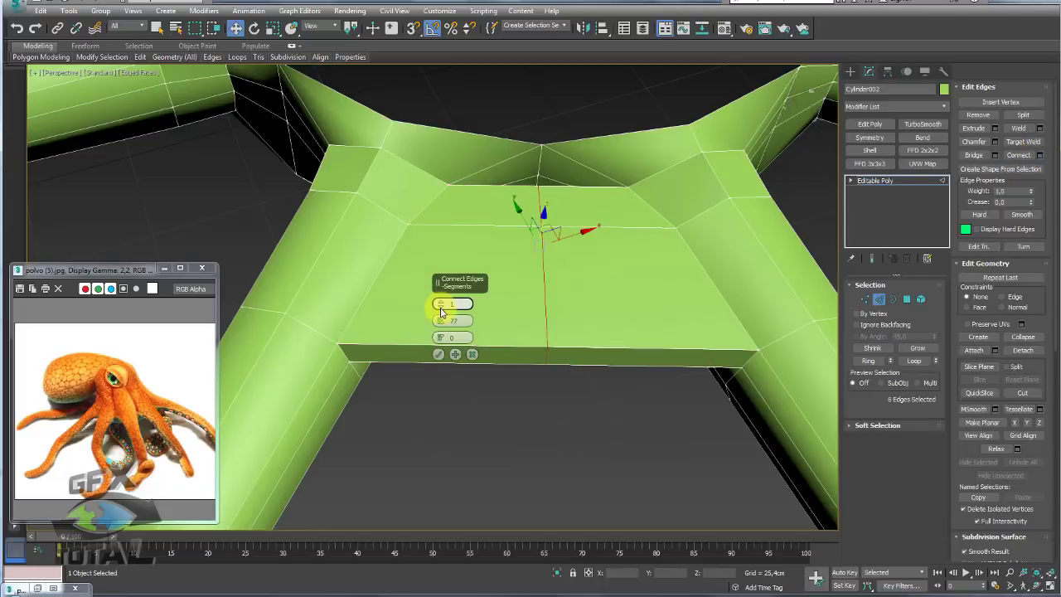
{"action": "left_click", "coordinate": [438, 354]}
Move the new middle loop to reshape the web's centre.
{"action": "mouse_move", "coordinate": [439, 356]}
{"action": "middle_mouse_down", "text": "alt"}
{"action": "mouse_move", "coordinate": [556, 296]}
{"action": "mouse_move", "coordinate": [551, 223]}
{"action": "middle_mouse_up", "text": "alt"}
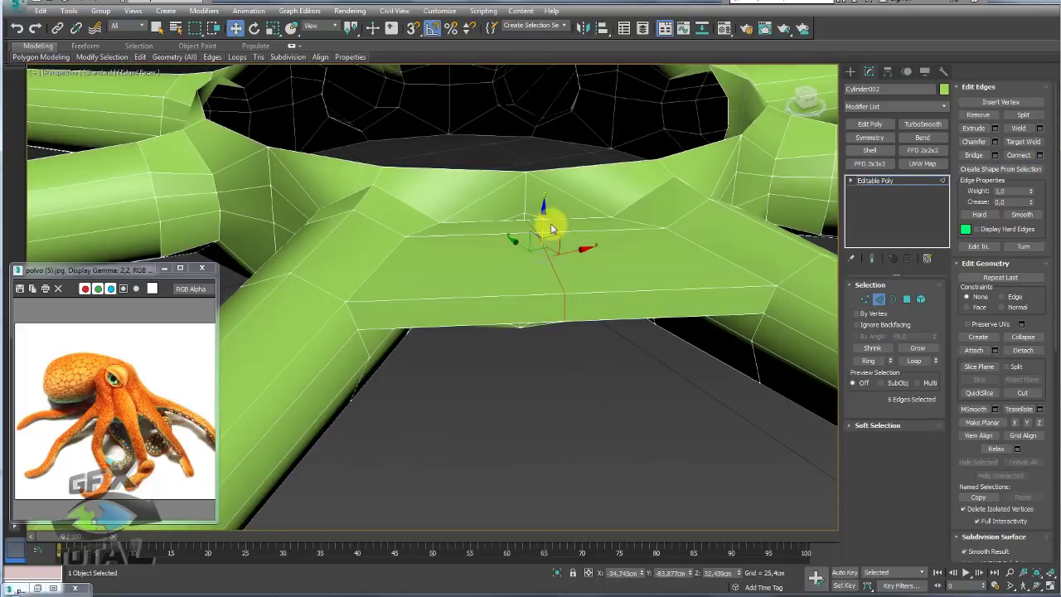
{"action": "key", "text": "e"}
{"action": "key", "text": "r"}
{"action": "key", "text": "w"}
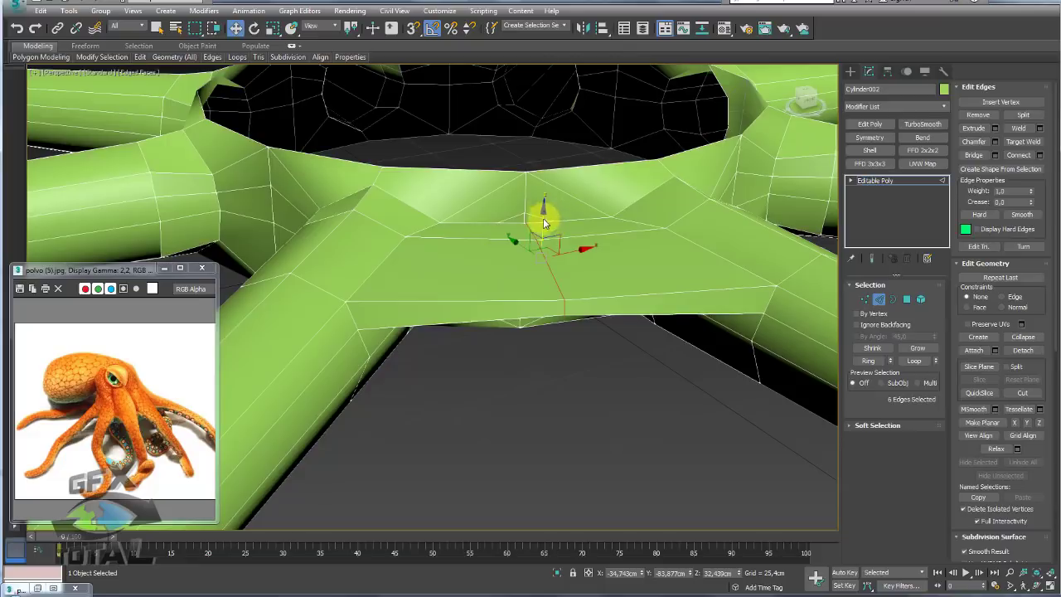
{"action": "left_click_drag", "start_coordinate": [539, 213], "coordinate": [574, 236]}
{"action": "mouse_move", "coordinate": [574, 236]}
{"action": "middle_mouse_down", "text": "alt"}
{"action": "mouse_move", "coordinate": [571, 341]}
{"action": "mouse_move", "coordinate": [526, 270]}
{"action": "mouse_move", "coordinate": [558, 229]}
{"action": "mouse_move", "coordinate": [537, 302]}
{"action": "middle_mouse_up", "text": "alt"}
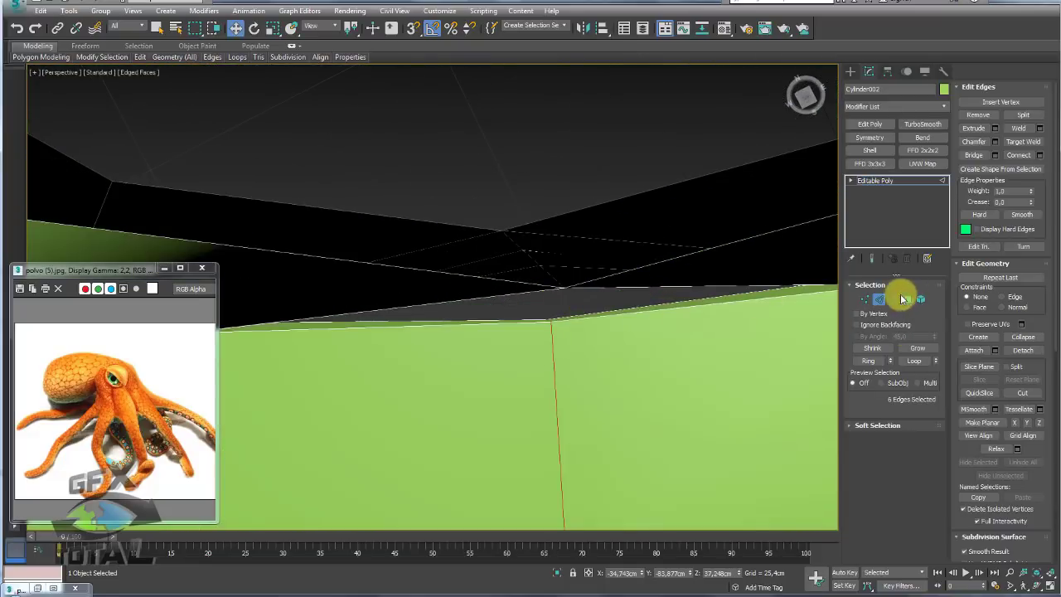
{"action": "left_click", "coordinate": [906, 299]}
{"action": "left_click", "coordinate": [651, 307]}
{"action": "left_click", "coordinate": [528, 320]}
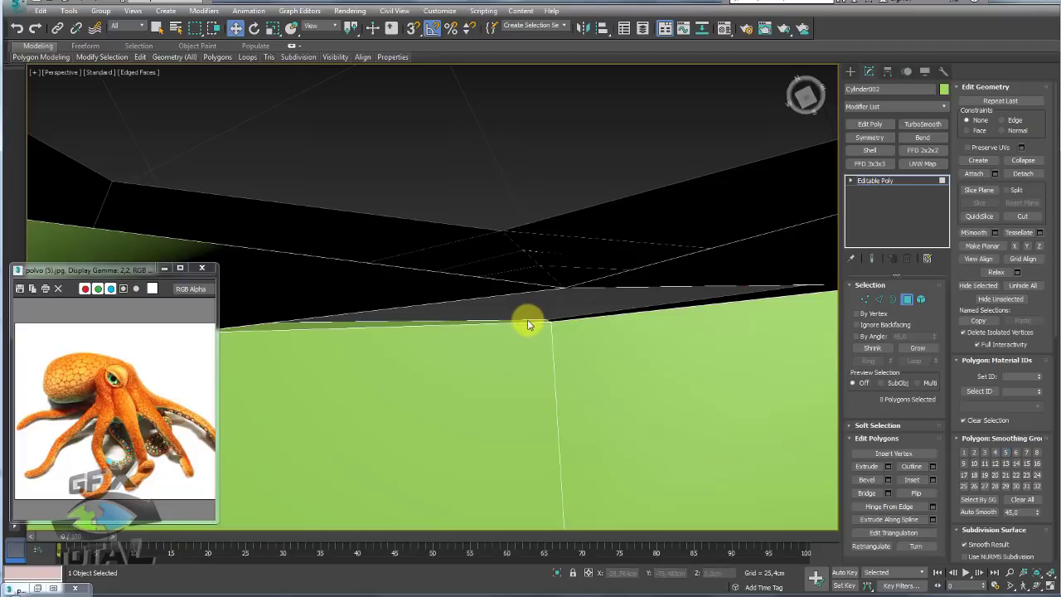
Delete the two stray faces inside the body.
{"action": "mouse_move", "coordinate": [550, 307]}
{"action": "middle_mouse_down", "text": "alt"}
{"action": "mouse_move", "coordinate": [585, 307]}
{"action": "mouse_move", "coordinate": [588, 194]}
{"action": "middle_mouse_up", "text": "alt"}
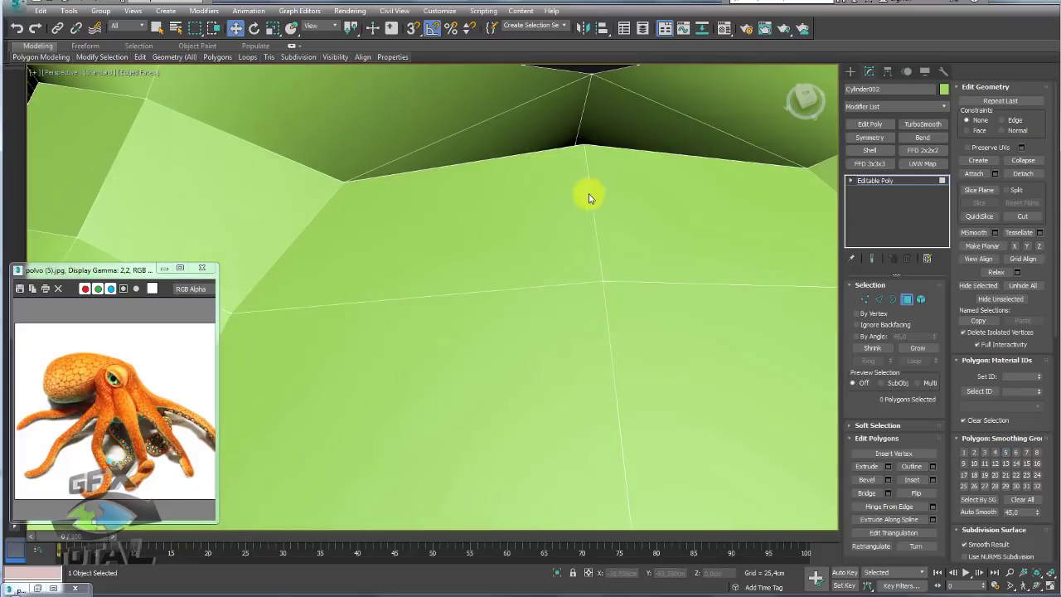
{"action": "left_click", "coordinate": [597, 119]}
{"action": "mouse_move", "coordinate": [575, 130]}
{"action": "middle_mouse_down", "text": "alt"}
{"action": "mouse_move", "coordinate": [586, 156]}
{"action": "mouse_move", "coordinate": [593, 149]}
{"action": "mouse_move", "coordinate": [556, 50]}
{"action": "mouse_move", "coordinate": [556, 182]}
{"action": "mouse_move", "coordinate": [497, 168]}
{"action": "mouse_move", "coordinate": [384, 211]}
{"action": "middle_mouse_up", "text": "alt"}
{"action": "scroll", "coordinate": [557, 182], "scroll_direction": "down", "scroll_amount": 5}
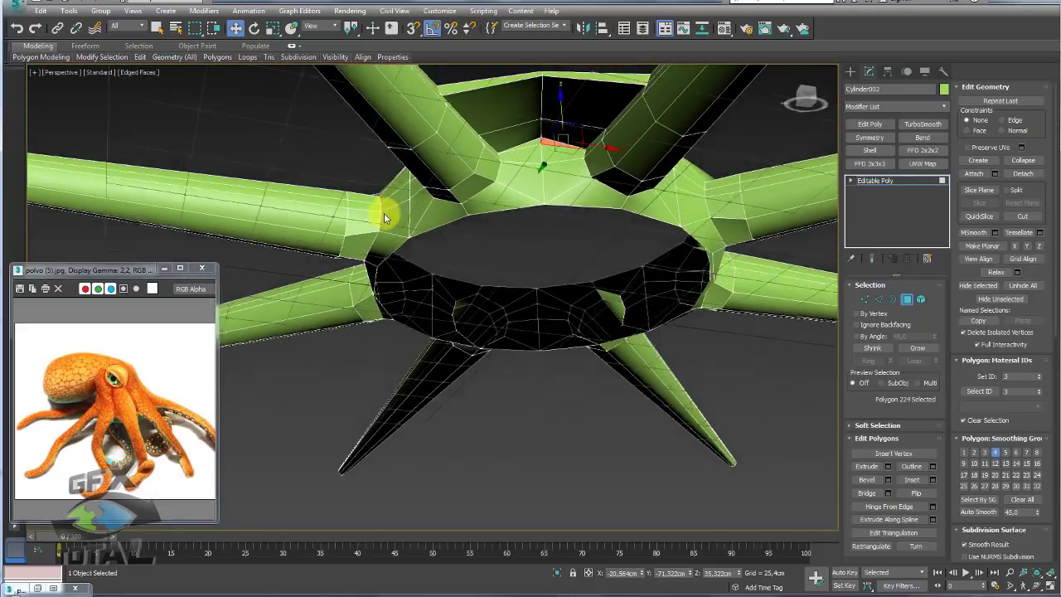
{"action": "scroll", "coordinate": [513, 194], "scroll_direction": "up", "scroll_amount": 5}
{"action": "mouse_move", "coordinate": [512, 194]}
{"action": "middle_mouse_down", "text": "alt"}
{"action": "mouse_move", "coordinate": [526, 213]}
{"action": "mouse_move", "coordinate": [502, 220]}
{"action": "mouse_move", "coordinate": [489, 206]}
{"action": "mouse_move", "coordinate": [554, 226]}
{"action": "mouse_move", "coordinate": [540, 237]}
{"action": "mouse_move", "coordinate": [550, 227]}
{"action": "mouse_move", "coordinate": [683, 226]}
{"action": "middle_mouse_up", "text": "alt"}
{"action": "left_click", "coordinate": [554, 227], "text": "ctrl"}
{"action": "key", "text": "Delete"}
Target Weld the loose vertices to close the dark hole and the thin sliver.
{"action": "left_click", "coordinate": [865, 302]}
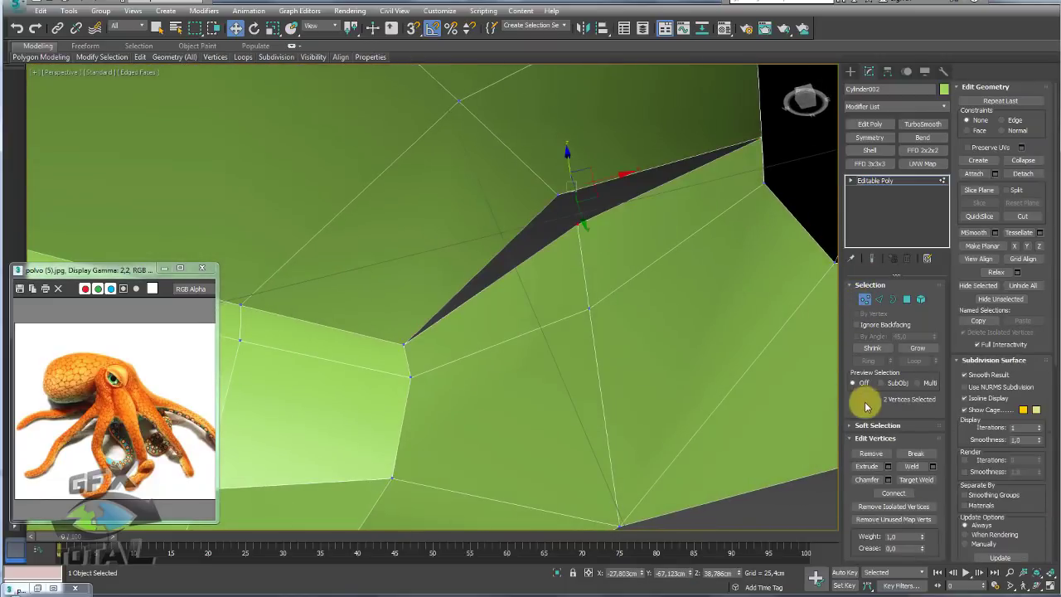
{"action": "left_click", "coordinate": [912, 479]}
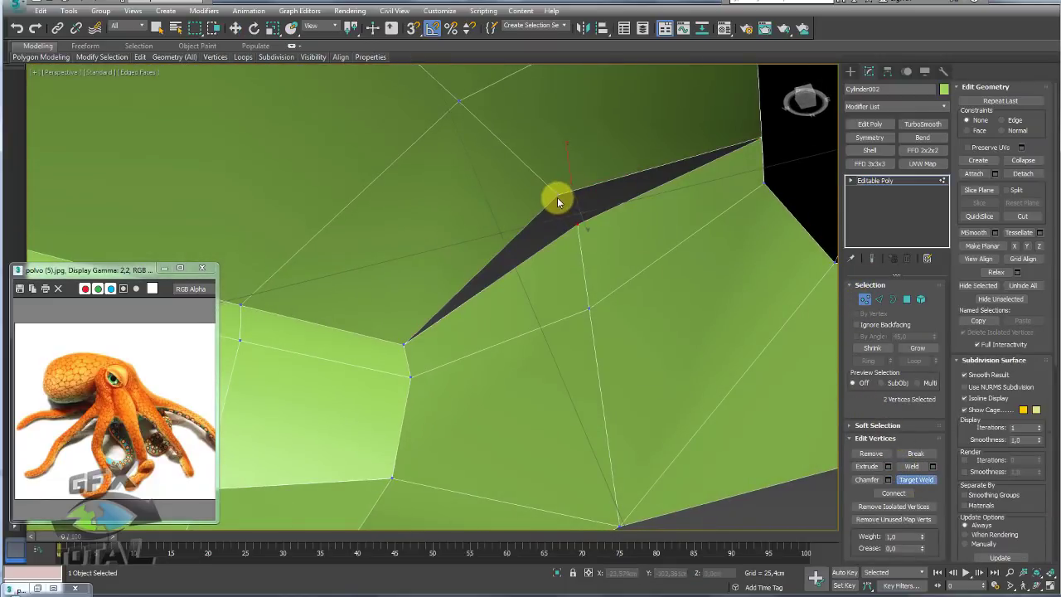
{"action": "left_click", "coordinate": [557, 196]}
{"action": "left_click", "coordinate": [580, 223]}
{"action": "scroll", "coordinate": [580, 222], "scroll_direction": "down", "scroll_amount": 5}
{"action": "scroll", "coordinate": [580, 232], "scroll_direction": "down", "scroll_amount": 2}
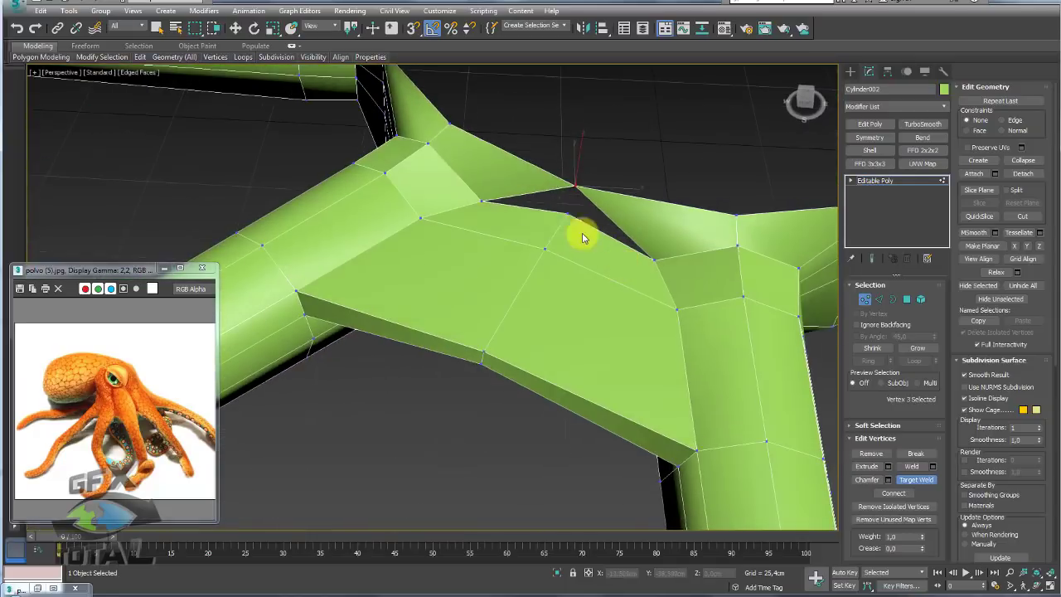
{"action": "left_click", "coordinate": [575, 186]}
{"action": "middle_click_drag", "start_coordinate": [576, 191], "coordinate": [599, 209], "text": "alt"}
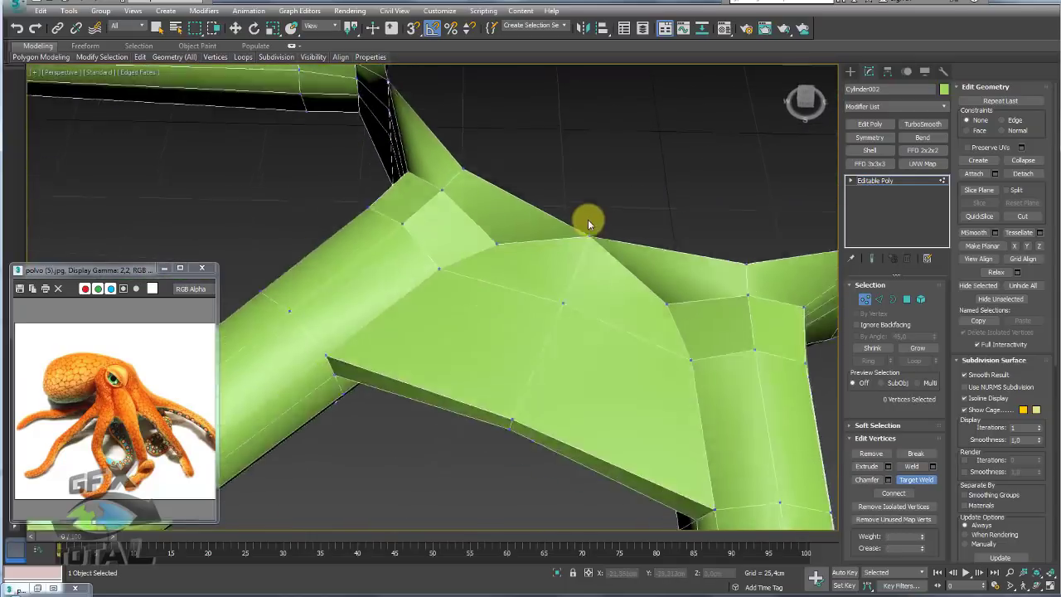
{"action": "scroll", "coordinate": [588, 195], "scroll_direction": "down", "scroll_amount": 5}
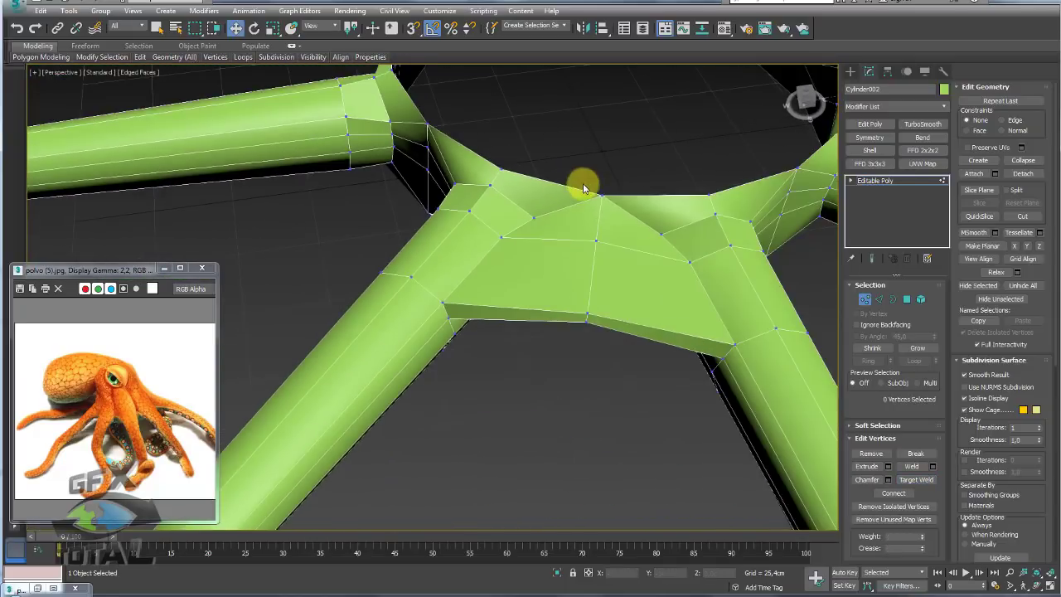
Return to the Editable Poly level and zoom out to view the whole star mesh.
{"action": "left_click", "coordinate": [875, 180]}
{"action": "scroll", "coordinate": [569, 202], "scroll_direction": "down", "scroll_amount": 3}
{"action": "scroll", "coordinate": [574, 259], "scroll_direction": "down", "scroll_amount": 3}
{"action": "mouse_move", "coordinate": [574, 259]}
{"action": "middle_mouse_down", "text": "alt"}
{"action": "mouse_move", "coordinate": [564, 303]}
{"action": "mouse_move", "coordinate": [543, 201]}
{"action": "middle_mouse_up", "text": "alt"}
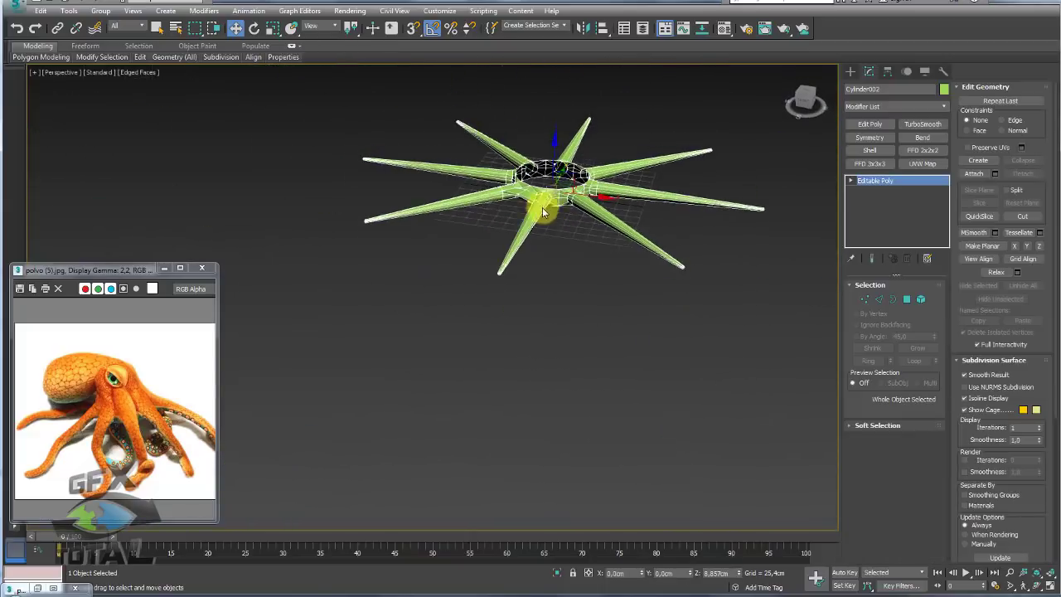
{"action": "scroll", "coordinate": [561, 237], "scroll_direction": "up", "scroll_amount": 3}
{"action": "scroll", "coordinate": [582, 257], "scroll_direction": "up", "scroll_amount": 4}
{"action": "middle_click_drag", "start_coordinate": [582, 258], "coordinate": [613, 249], "text": "alt"}
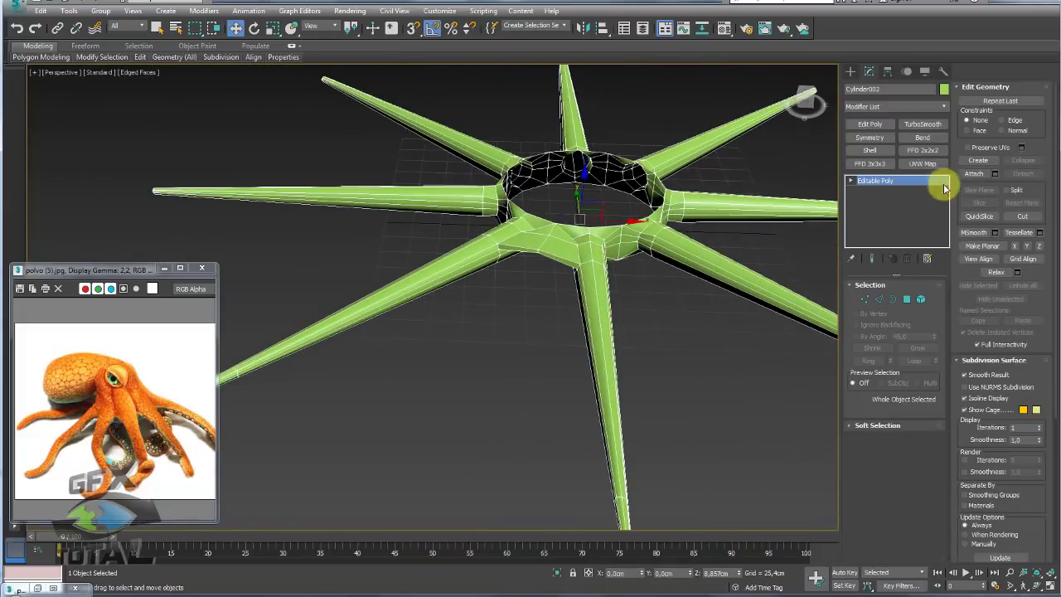
Try a flipped X-axis Symmetry modifier on the mesh, then delete it again.
{"action": "left_click", "coordinate": [875, 139]}
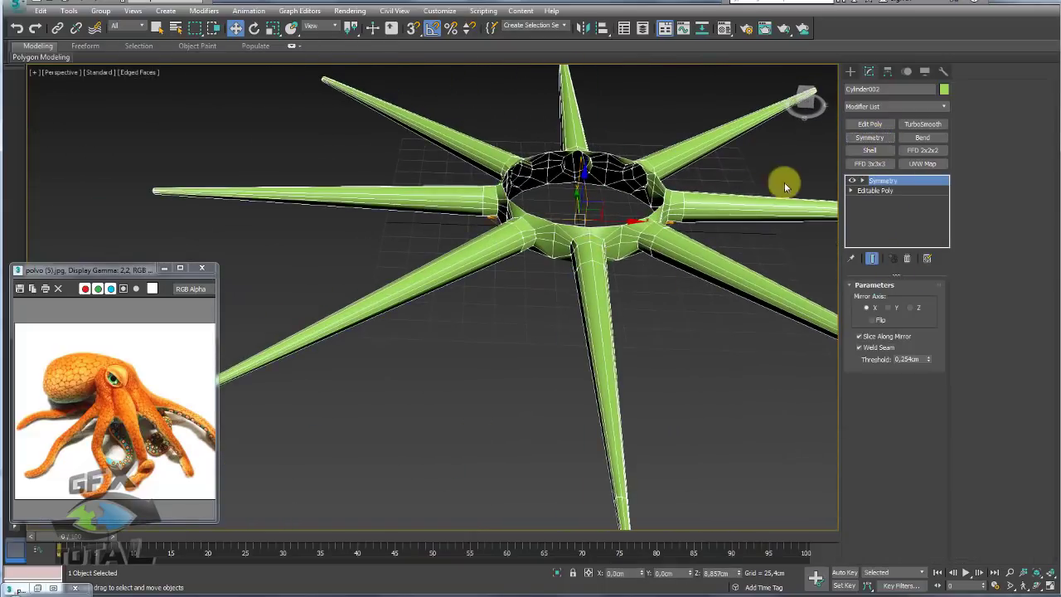
{"action": "left_click", "coordinate": [873, 319]}
{"action": "middle_click_drag", "start_coordinate": [653, 276], "coordinate": [658, 294], "text": "alt"}
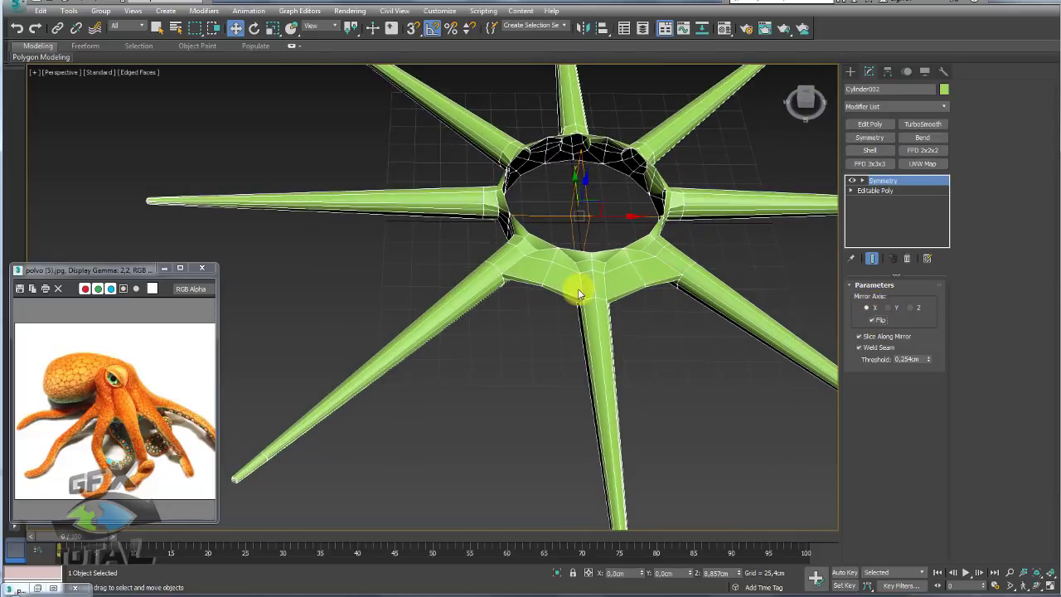
{"action": "left_click_drag", "start_coordinate": [610, 295], "coordinate": [672, 292]}
{"action": "middle_click_drag", "start_coordinate": [680, 297], "coordinate": [564, 260]}
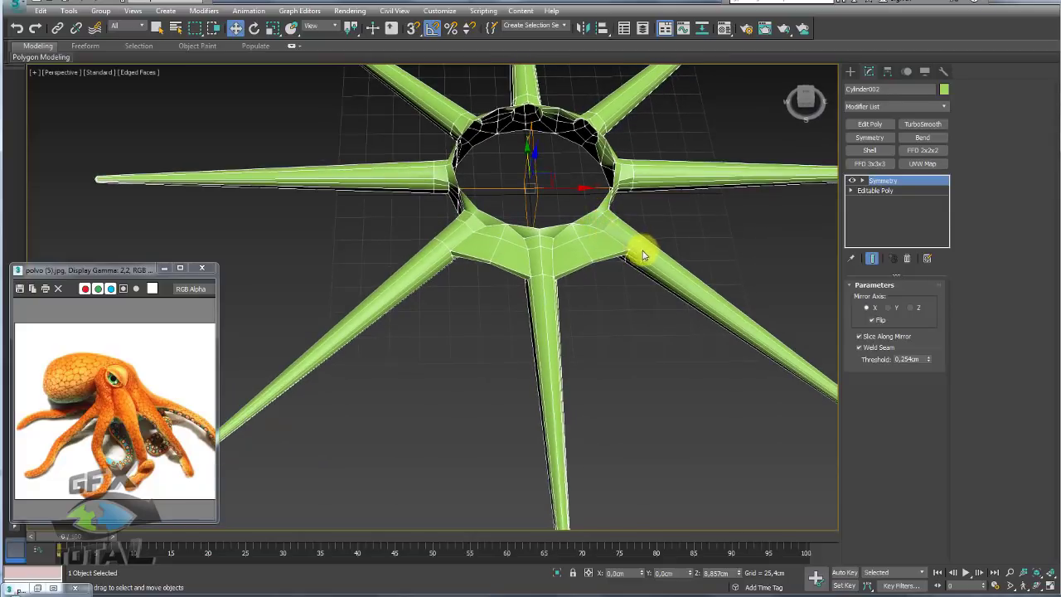
{"action": "mouse_move", "coordinate": [627, 250]}
{"action": "middle_mouse_down", "text": "alt"}
{"action": "mouse_move", "coordinate": [604, 263]}
{"action": "mouse_move", "coordinate": [634, 243]}
{"action": "mouse_move", "coordinate": [621, 303]}
{"action": "mouse_move", "coordinate": [635, 251]}
{"action": "middle_mouse_up", "text": "alt"}
Select the bottom arm's polygons and grow the selection into the adjacent ring faces.
{"action": "left_click", "coordinate": [907, 299]}
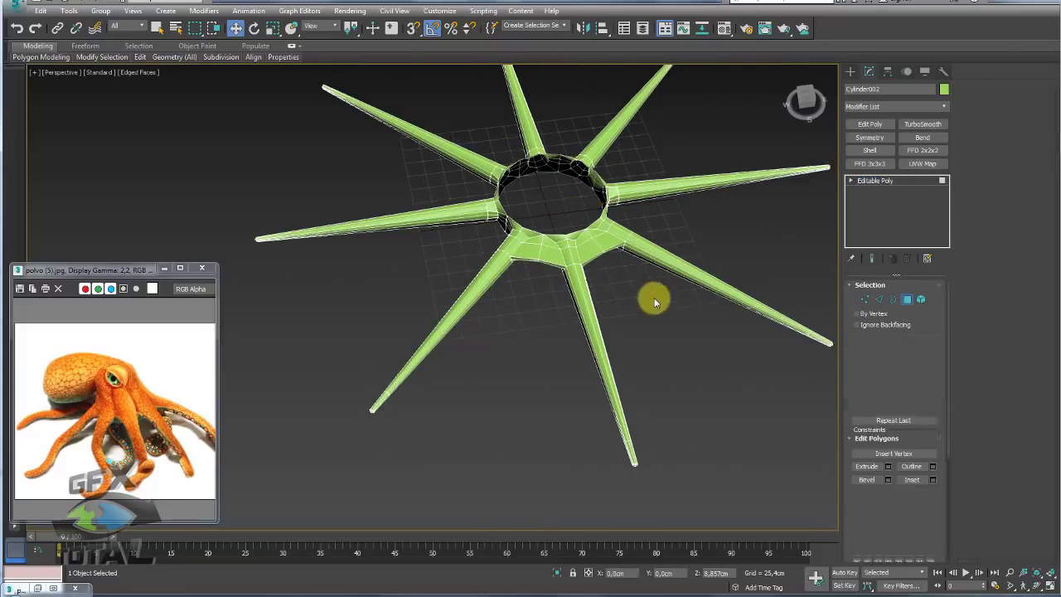
{"action": "mouse_move", "coordinate": [654, 298]}
{"action": "middle_mouse_down", "text": "alt"}
{"action": "mouse_move", "coordinate": [550, 279]}
{"action": "mouse_move", "coordinate": [568, 441]}
{"action": "middle_mouse_up", "text": "alt"}
{"action": "left_click", "coordinate": [514, 352]}
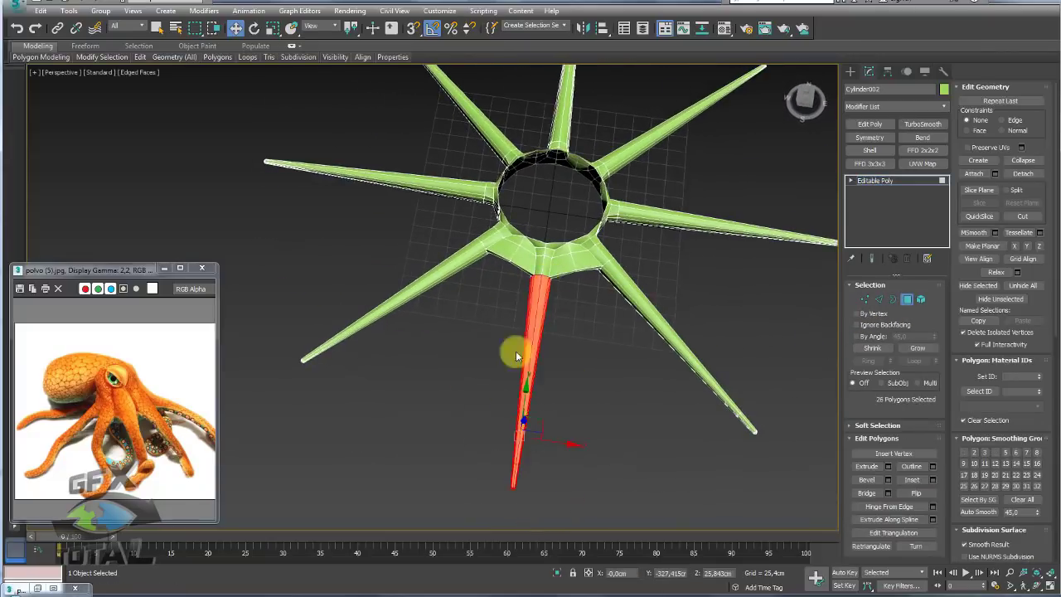
{"action": "left_click", "coordinate": [918, 348]}
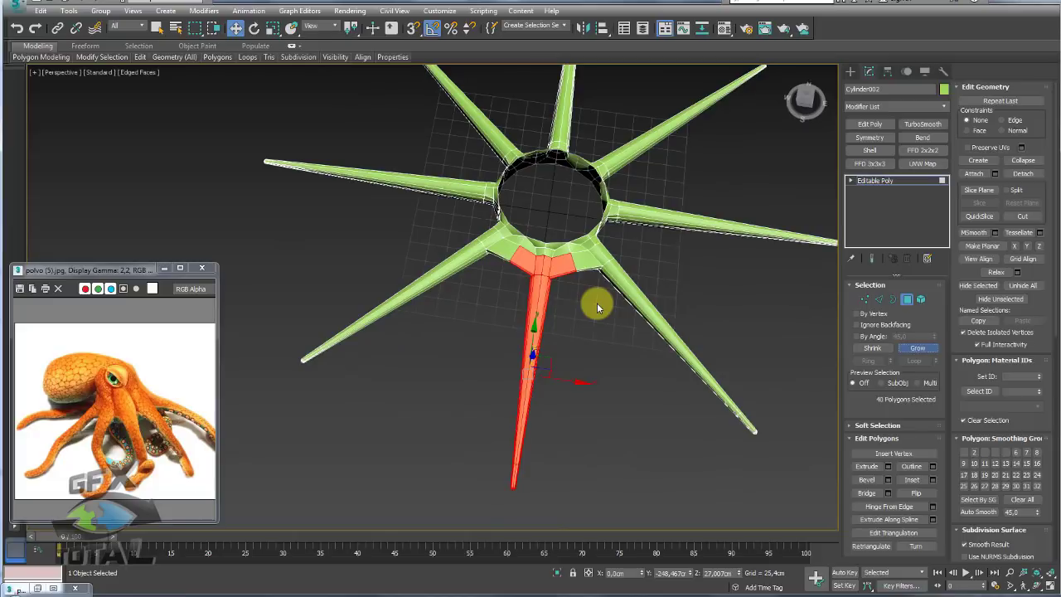
{"action": "scroll", "coordinate": [597, 302], "scroll_direction": "up", "scroll_amount": 5}
{"action": "key", "text": "ctrl+Page_Up"}
Trim the wing faces from the selection, invert it, and delete all other arms.
{"action": "middle_click_drag", "start_coordinate": [483, 248], "coordinate": [384, 327], "text": "alt"}
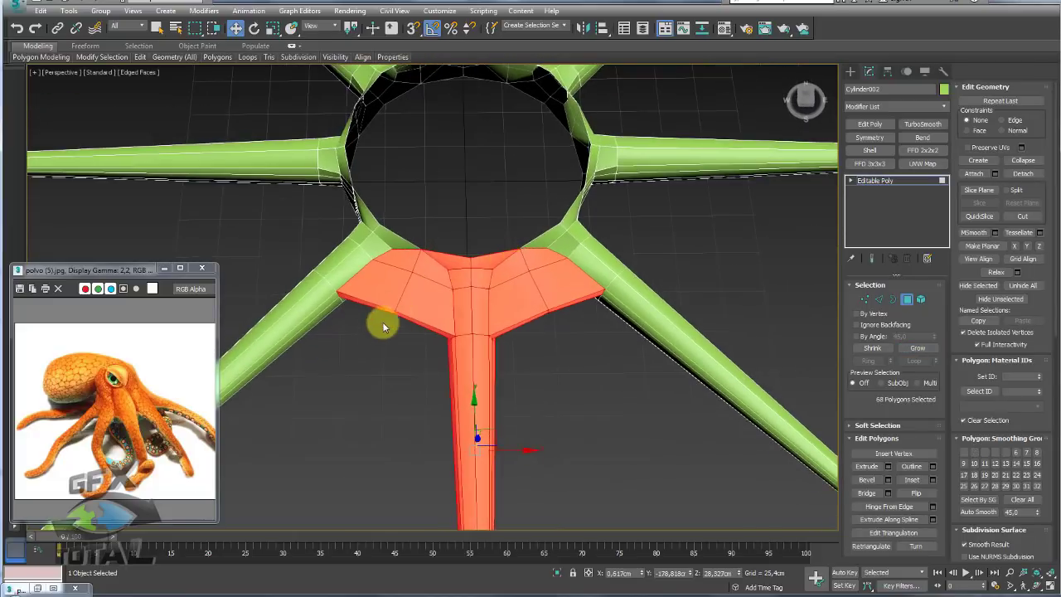
{"action": "left_click_drag", "start_coordinate": [335, 232], "coordinate": [336, 233], "text": "alt"}
{"action": "left_click_drag", "start_coordinate": [660, 213], "coordinate": [574, 288], "text": "alt"}
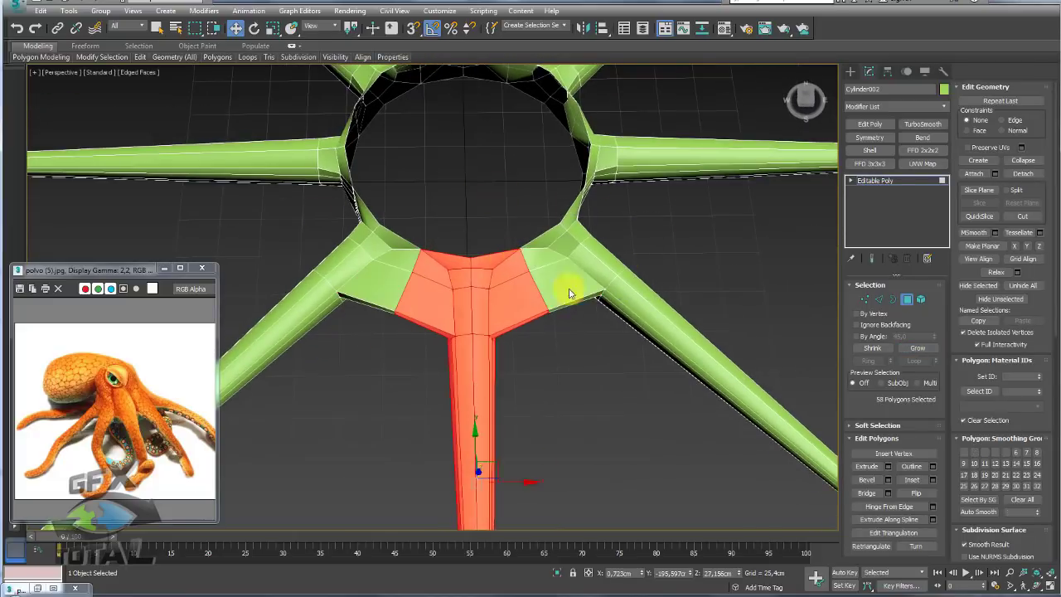
{"action": "mouse_move", "coordinate": [573, 289]}
{"action": "middle_mouse_down", "text": "alt"}
{"action": "mouse_move", "coordinate": [626, 217]}
{"action": "mouse_move", "coordinate": [635, 83]}
{"action": "middle_mouse_up", "text": "alt"}
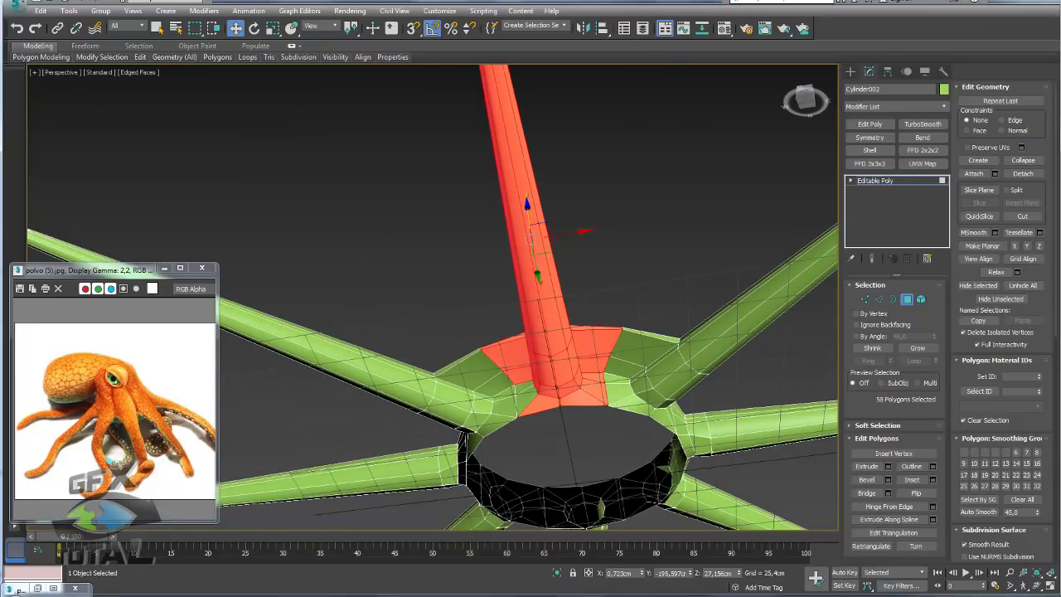
{"action": "mouse_move", "coordinate": [535, 530]}
{"action": "middle_mouse_down", "text": "alt"}
{"action": "mouse_move", "coordinate": [552, 424]}
{"action": "mouse_move", "coordinate": [503, 426]}
{"action": "middle_mouse_up", "text": "alt"}
{"action": "left_click", "coordinate": [521, 348], "text": "ctrl"}
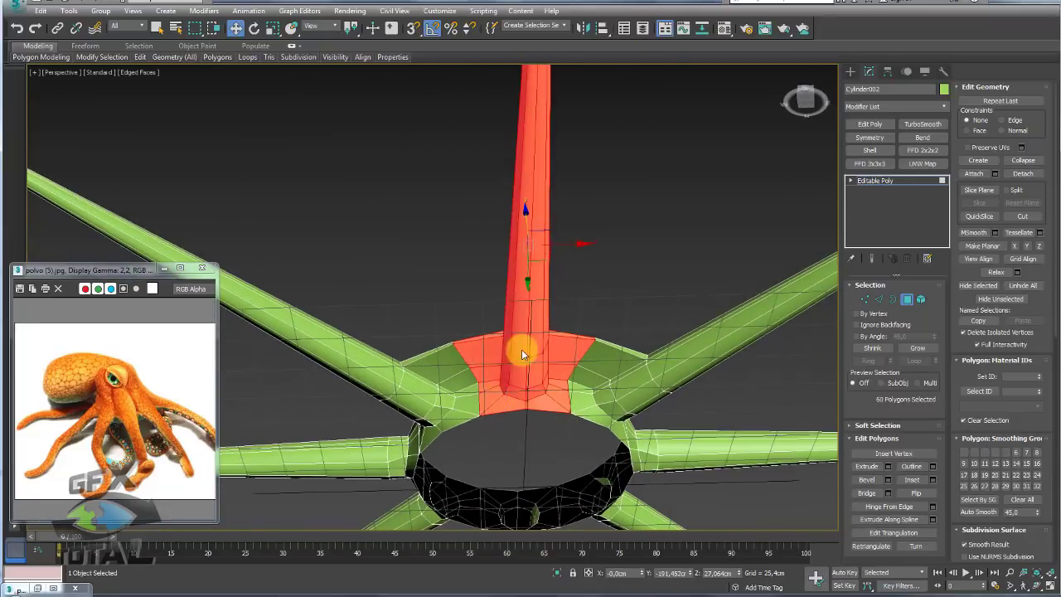
{"action": "mouse_move", "coordinate": [522, 348]}
{"action": "middle_mouse_down", "text": "alt"}
{"action": "mouse_move", "coordinate": [543, 414]}
{"action": "mouse_move", "coordinate": [580, 254]}
{"action": "mouse_move", "coordinate": [595, 337]}
{"action": "middle_mouse_up", "text": "alt"}
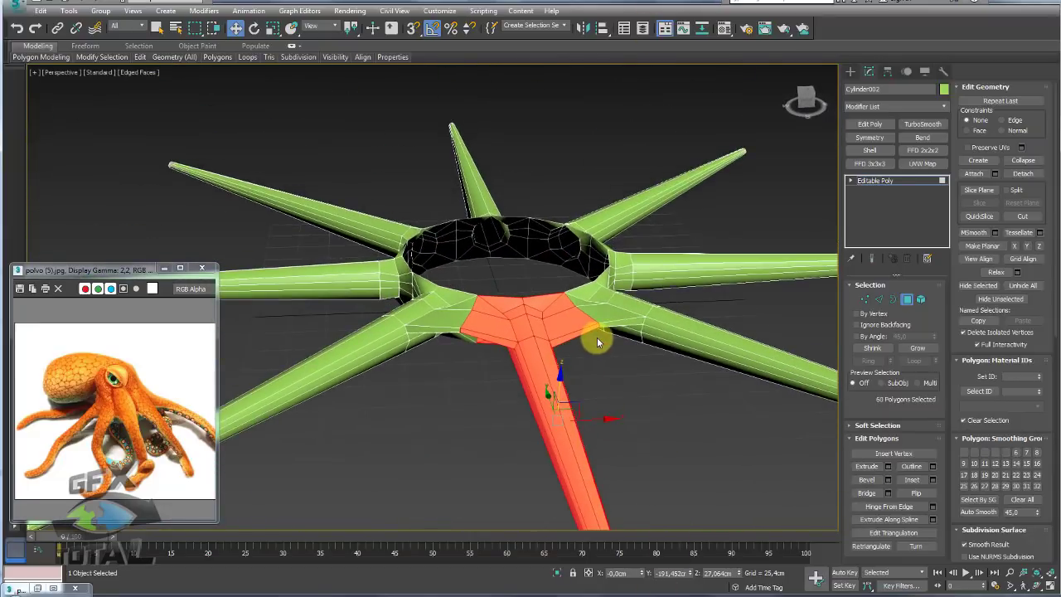
{"action": "key", "text": "ctrl+i"}
{"action": "key", "text": "Delete"}
Array the arm into 8 copies rotated through 360°.
{"action": "left_click", "coordinate": [893, 180]}
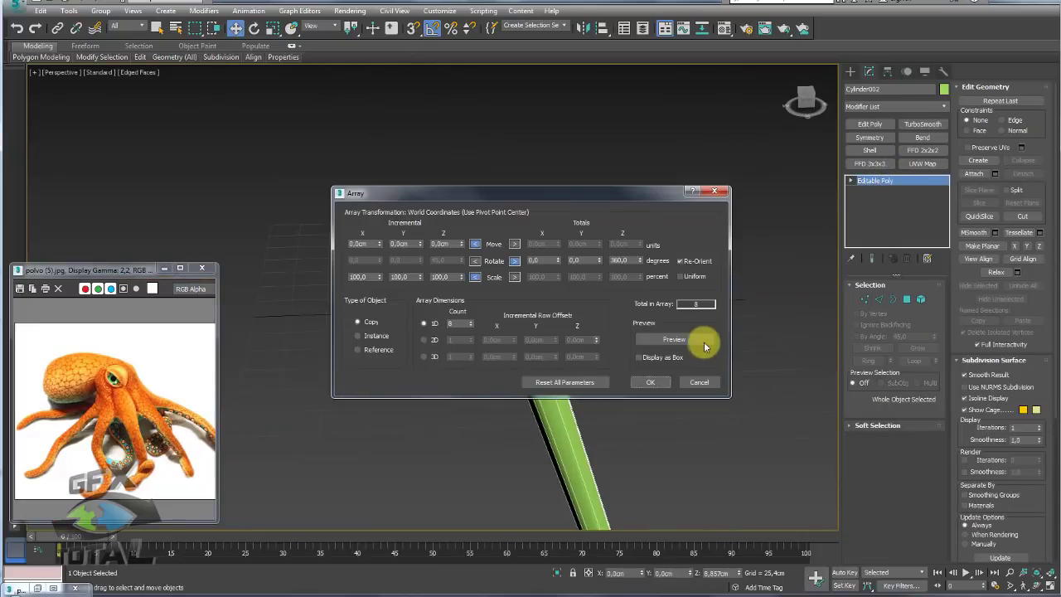
{"action": "left_click", "coordinate": [690, 340]}
{"action": "left_click_drag", "start_coordinate": [580, 192], "coordinate": [647, 142]}
{"action": "left_click", "coordinate": [714, 332]}
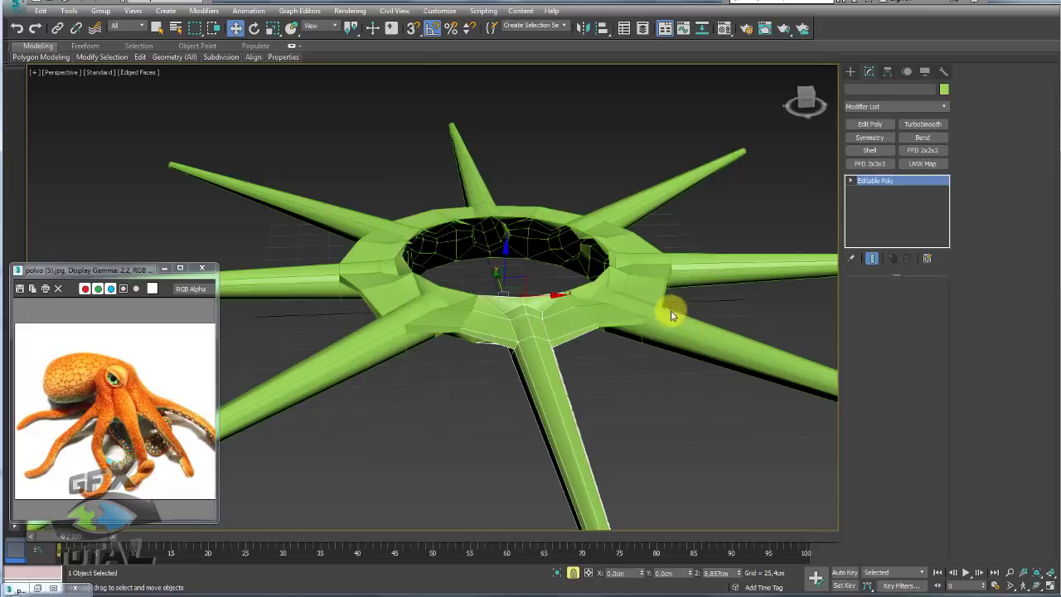
{"action": "scroll", "coordinate": [640, 328], "scroll_direction": "up", "scroll_amount": 3}
{"action": "scroll", "coordinate": [640, 328], "scroll_direction": "down", "scroll_amount": 3}
{"action": "scroll", "coordinate": [623, 339], "scroll_direction": "down", "scroll_amount": 2}
{"action": "middle_click_drag", "start_coordinate": [600, 334], "coordinate": [622, 311], "text": "alt"}
Attach the seven copies, Cylinder003 through Cylinder009, into one mesh.
{"action": "left_click", "coordinate": [557, 319]}
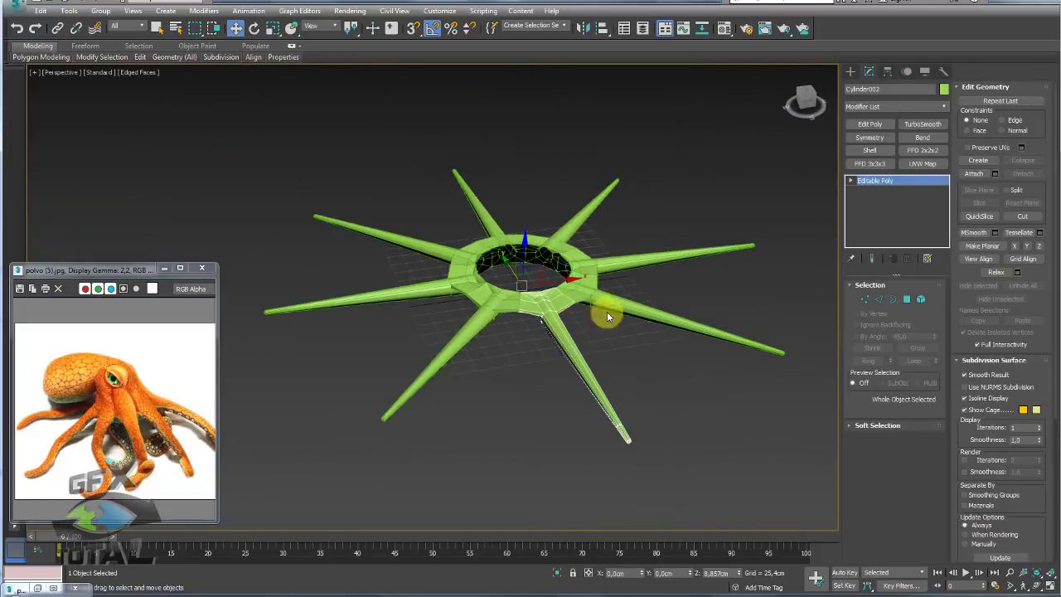
{"action": "left_click", "coordinate": [994, 173]}
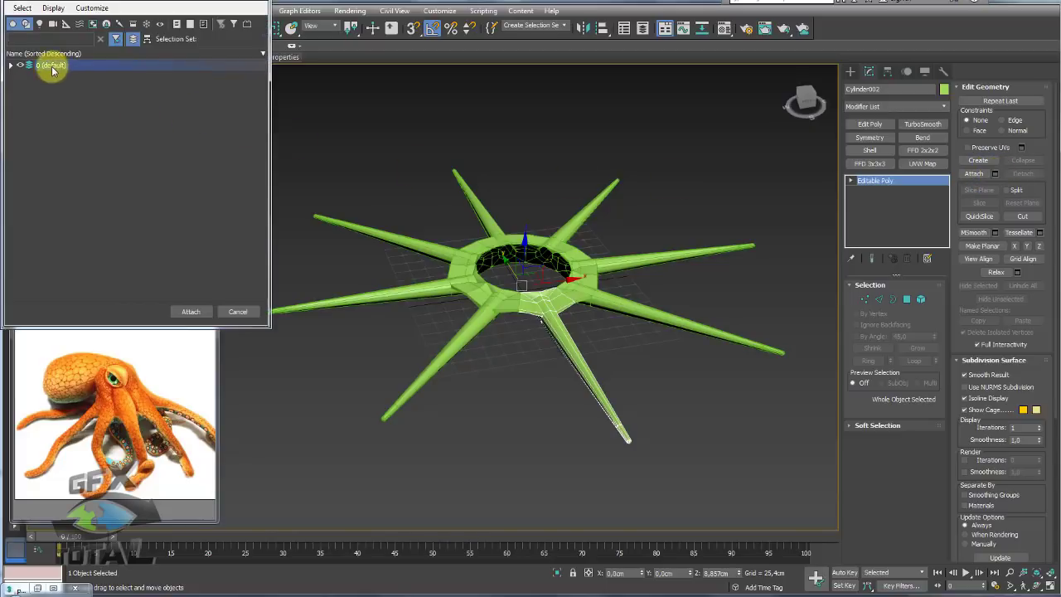
{"action": "left_click", "coordinate": [10, 65]}
{"action": "left_click", "coordinate": [63, 76]}
{"action": "left_click", "coordinate": [64, 139], "text": "shift"}
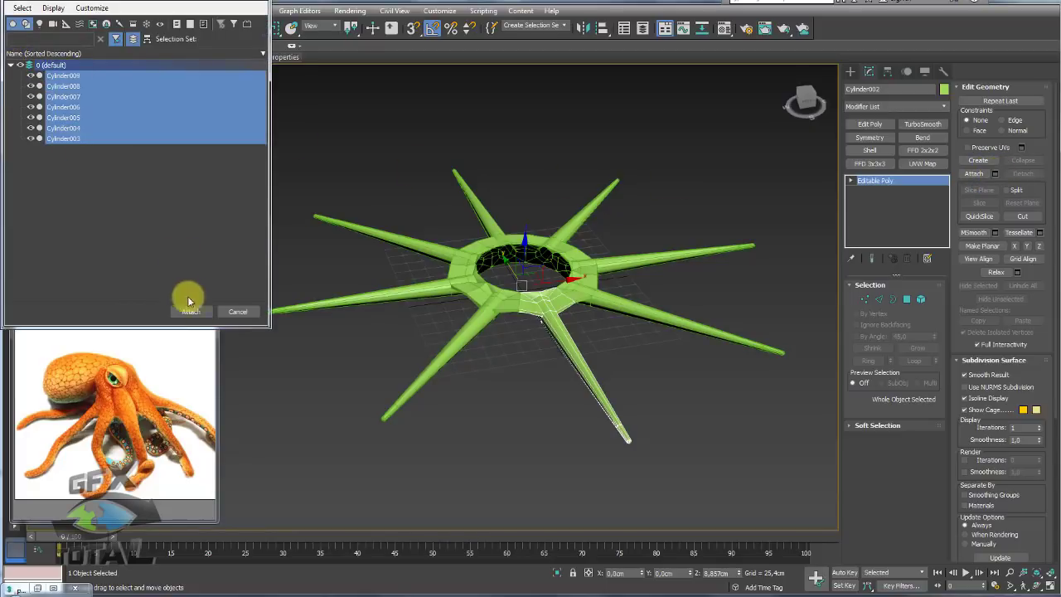
{"action": "left_click", "coordinate": [190, 309]}
{"action": "middle_click_drag", "start_coordinate": [542, 265], "coordinate": [569, 304], "text": "alt"}
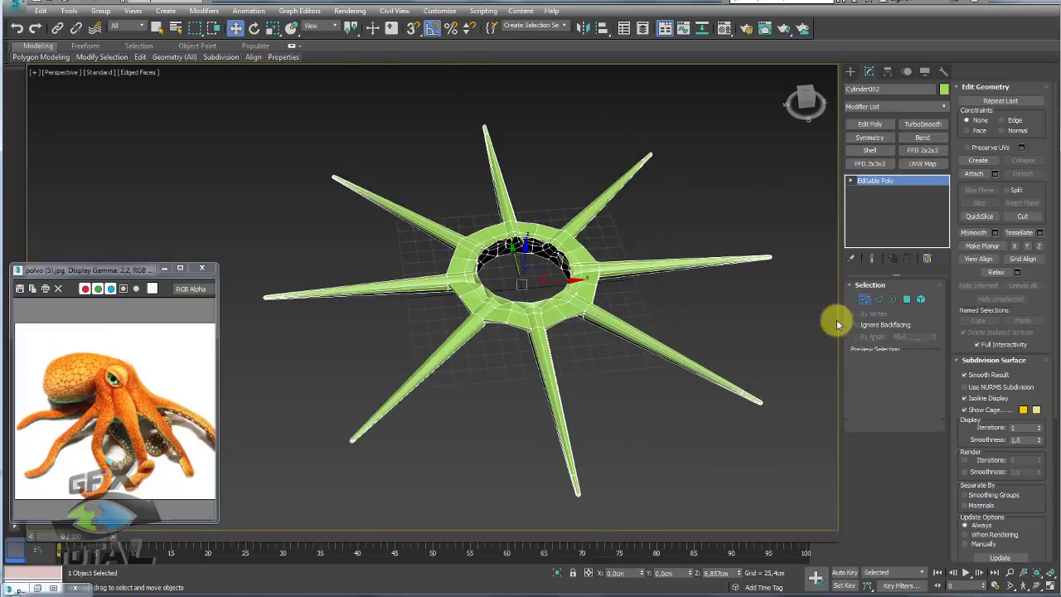
Weld all vertices along the seams, reducing the count from 394 to 330.
{"action": "key", "text": "1"}
{"action": "left_click_drag", "start_coordinate": [387, 158], "coordinate": [788, 505]}
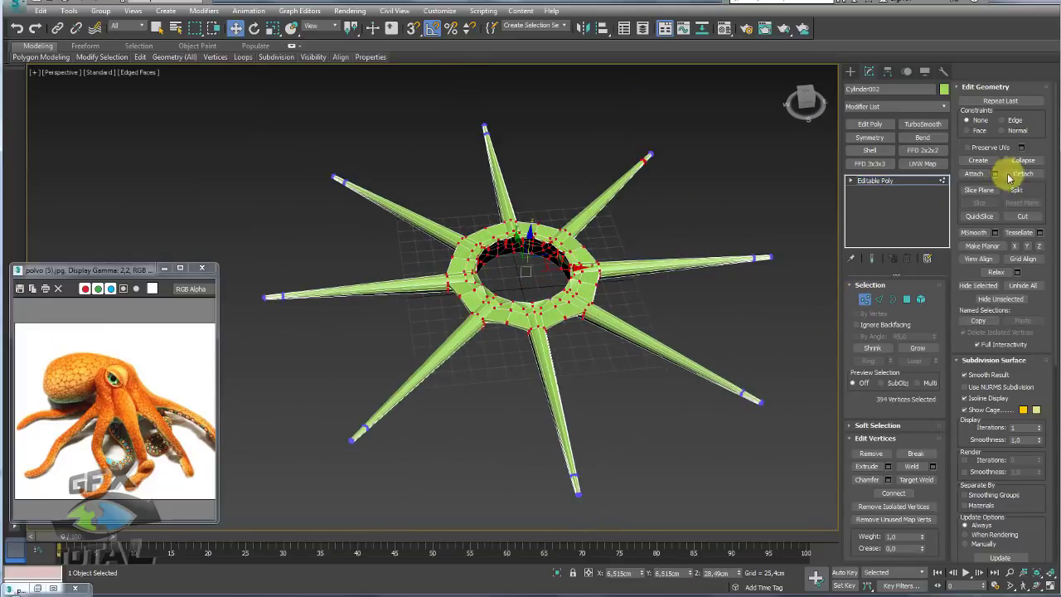
{"action": "left_click", "coordinate": [916, 468]}
{"action": "middle_click_drag", "start_coordinate": [552, 277], "coordinate": [502, 320], "text": "alt"}
{"action": "scroll", "coordinate": [530, 324], "scroll_direction": "up", "scroll_amount": 3}
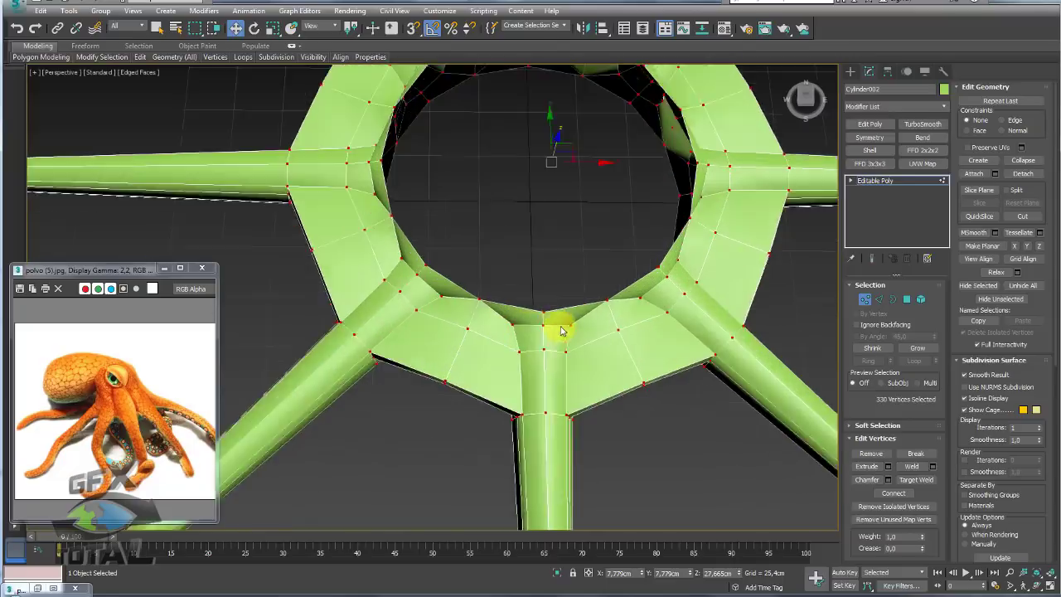
{"action": "scroll", "coordinate": [568, 336], "scroll_direction": "down", "scroll_amount": 3}
{"action": "middle_click_drag", "start_coordinate": [568, 336], "coordinate": [564, 307], "text": "alt"}
{"action": "scroll", "coordinate": [547, 299], "scroll_direction": "up", "scroll_amount": 3}
{"action": "scroll", "coordinate": [547, 299], "scroll_direction": "up", "scroll_amount": 2}
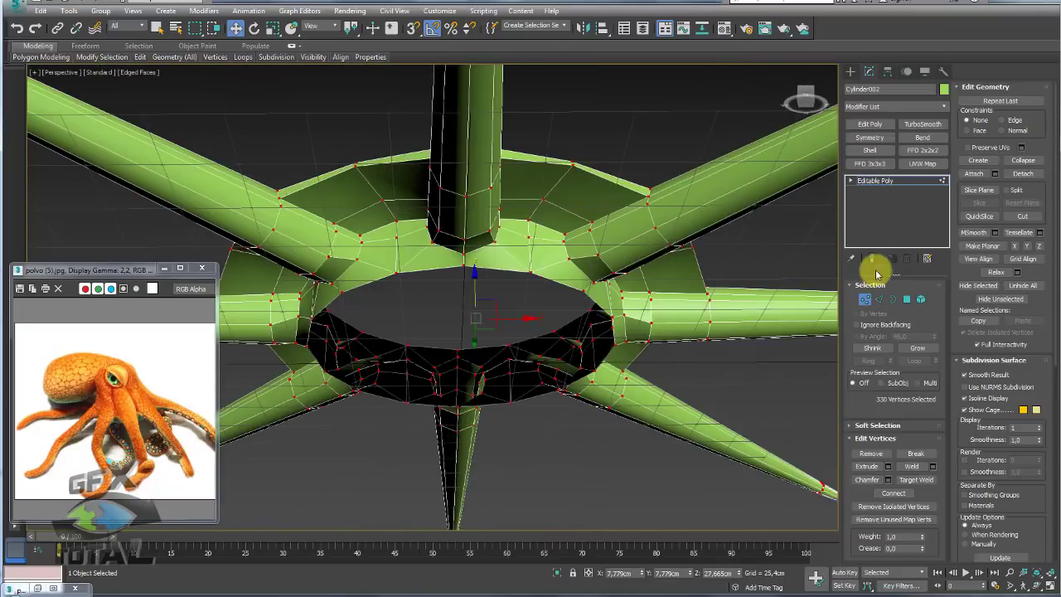
Select the inner ring's open border.
{"action": "left_click", "coordinate": [893, 299]}
{"action": "left_click", "coordinate": [560, 284]}
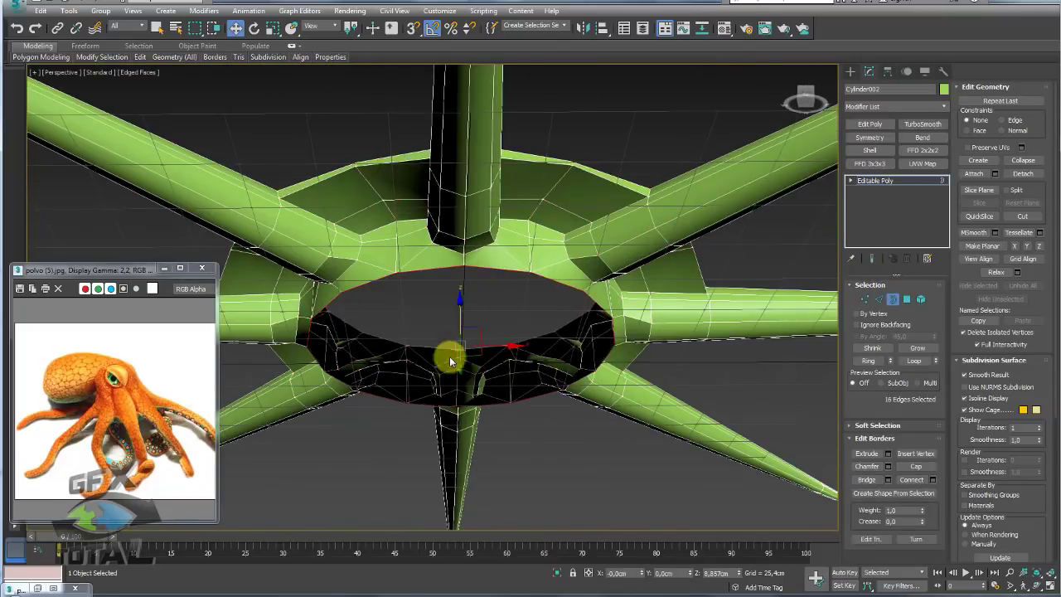
{"action": "middle_click_drag", "start_coordinate": [451, 356], "coordinate": [508, 323], "text": "alt"}
{"action": "scroll", "coordinate": [508, 321], "scroll_direction": "down", "scroll_amount": 3}
{"action": "left_click_drag", "start_coordinate": [135, 268], "coordinate": [153, 259]}
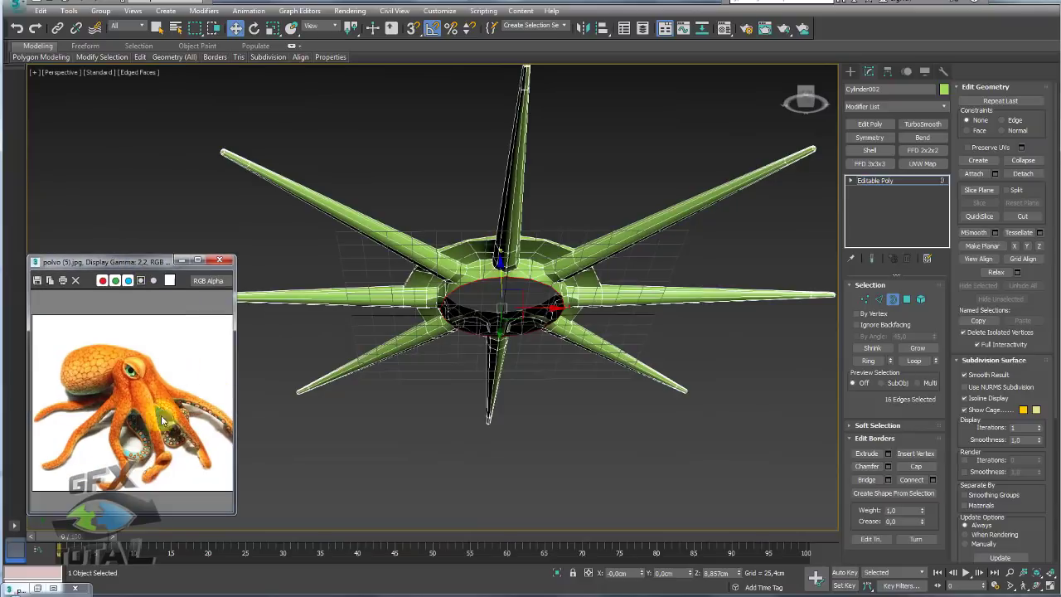
Open the Asset Browser from the Utilities panel's full utility list.
{"action": "left_click", "coordinate": [38, 589]}
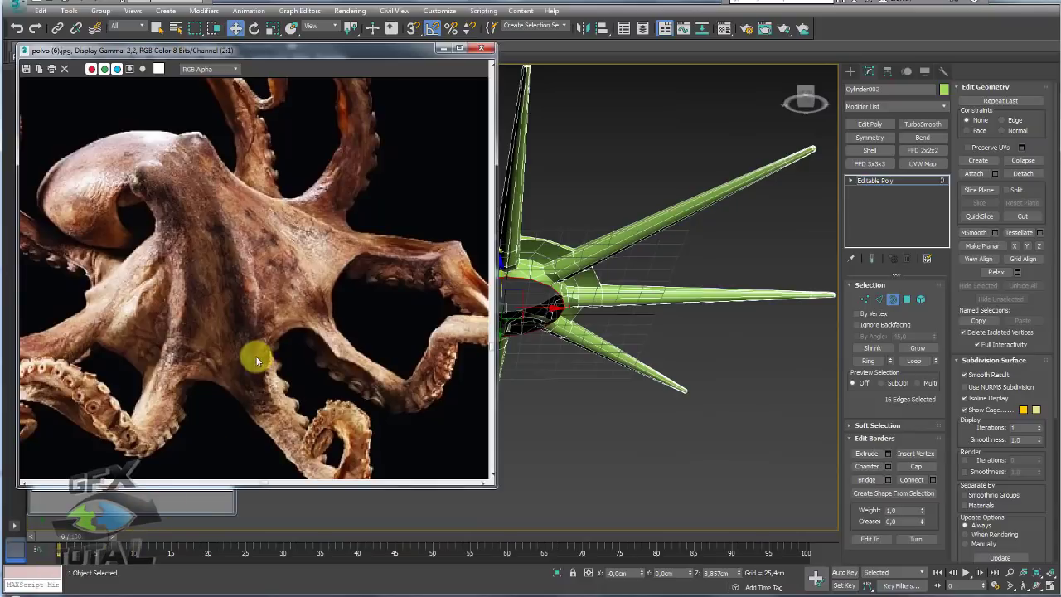
{"action": "left_click", "coordinate": [459, 47]}
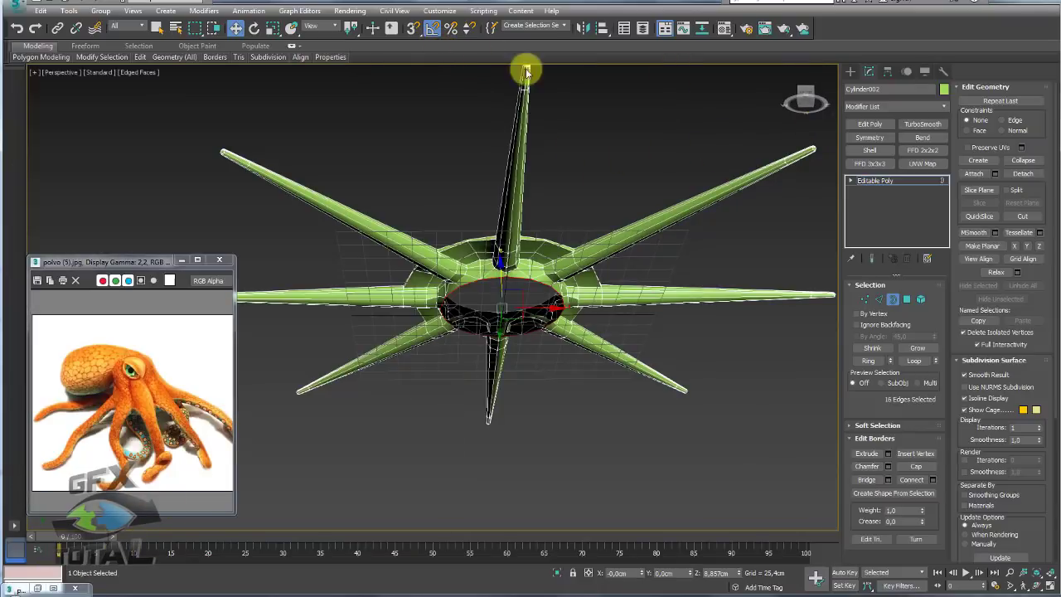
{"action": "left_click", "coordinate": [943, 71]}
{"action": "left_click", "coordinate": [867, 124]}
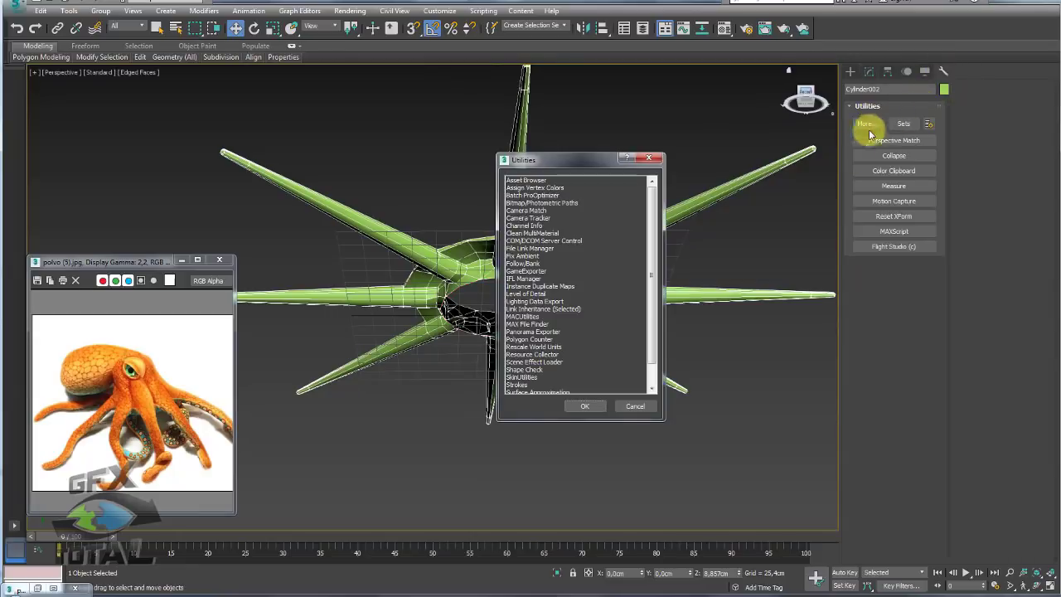
{"action": "double_click", "coordinate": [529, 181]}
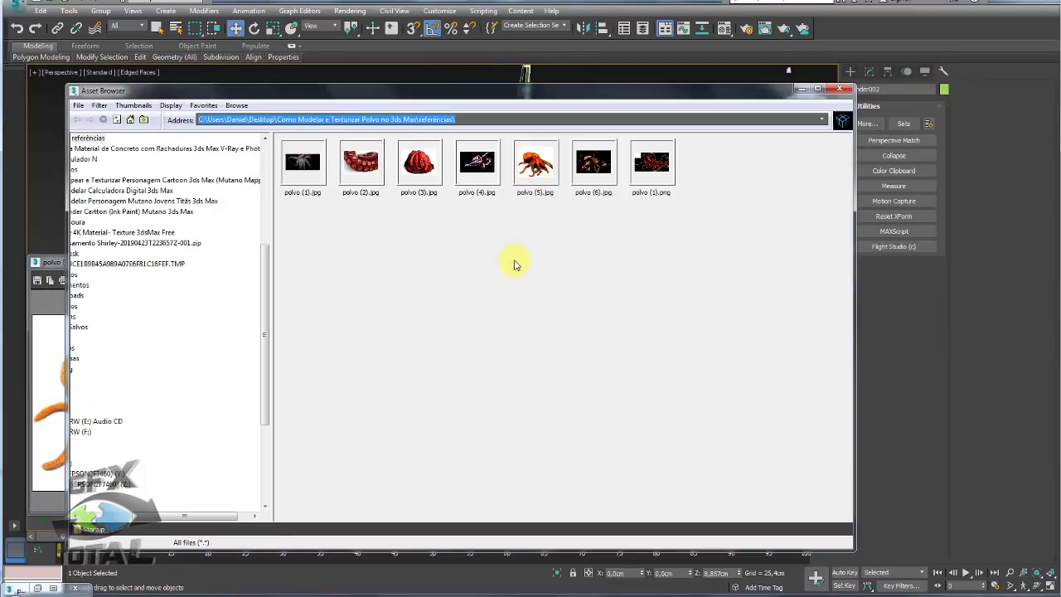
View polvo (1).jpg, close the Asset Browser, and move the photo to the top left.
{"action": "left_click", "coordinate": [368, 171]}
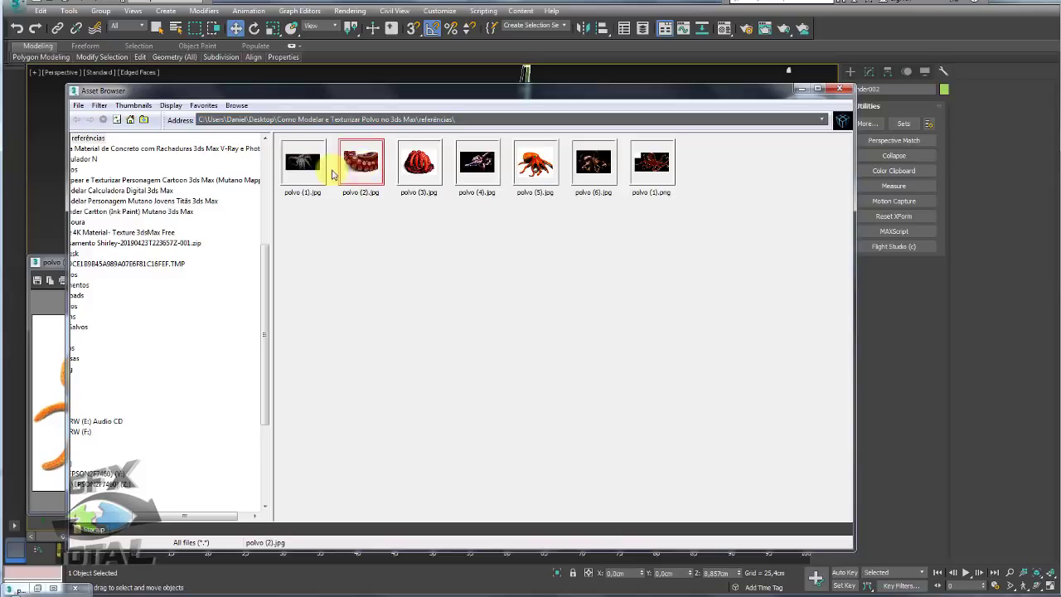
{"action": "double_click", "coordinate": [302, 165]}
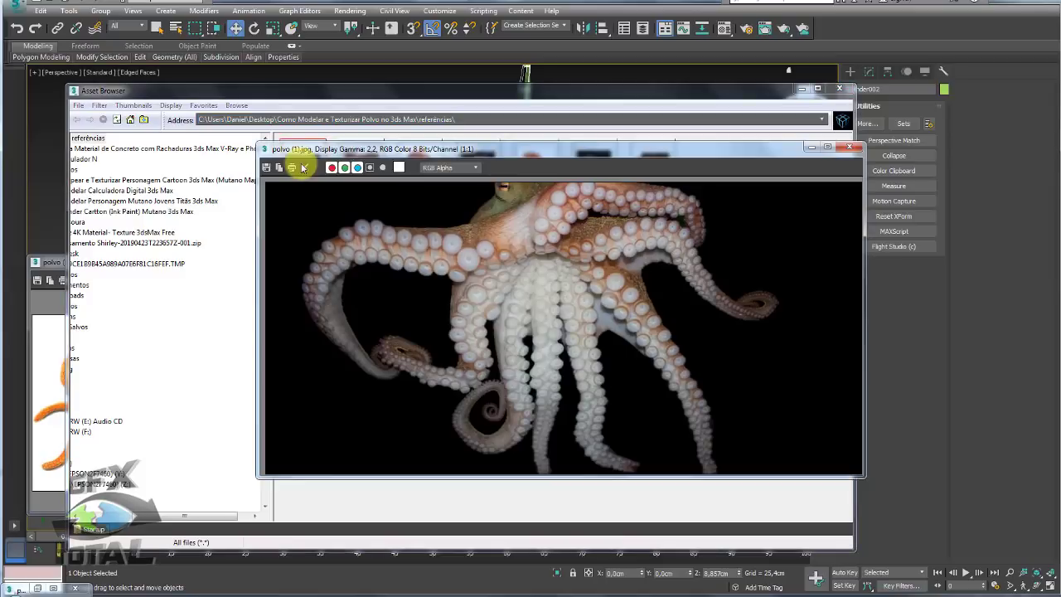
{"action": "left_click", "coordinate": [829, 89]}
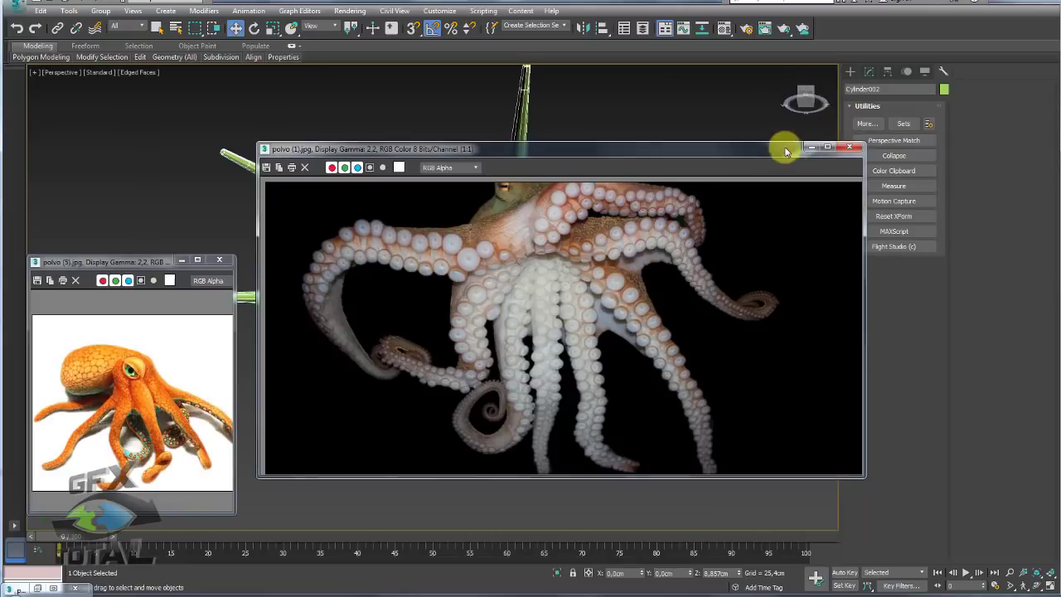
{"action": "left_click_drag", "start_coordinate": [750, 147], "coordinate": [557, 79]}
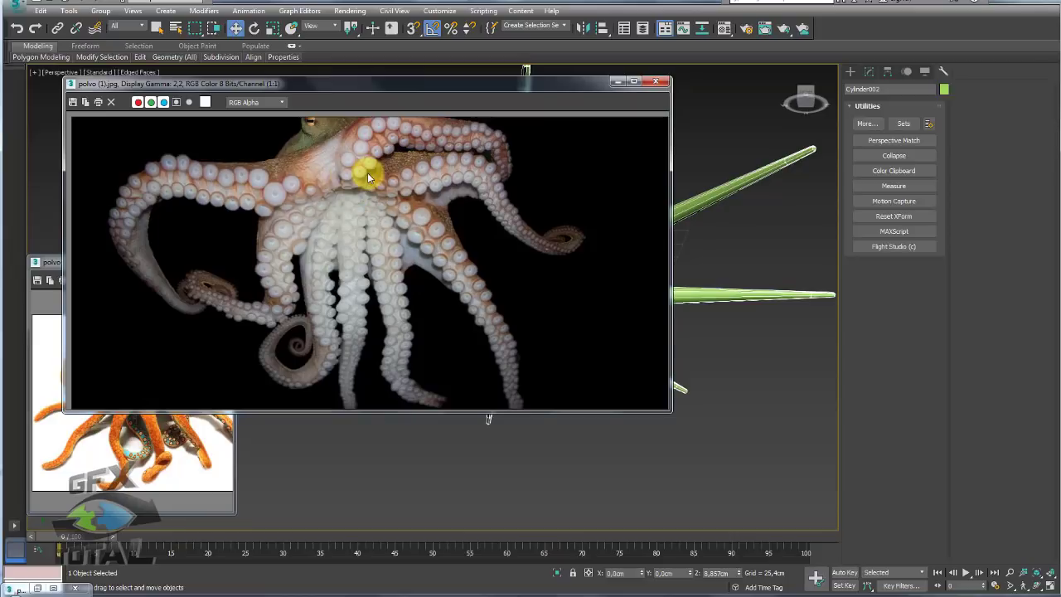
Minimize the polvo (1) photo, select the central hole's border, and scale it inward.
{"action": "left_click", "coordinate": [619, 83]}
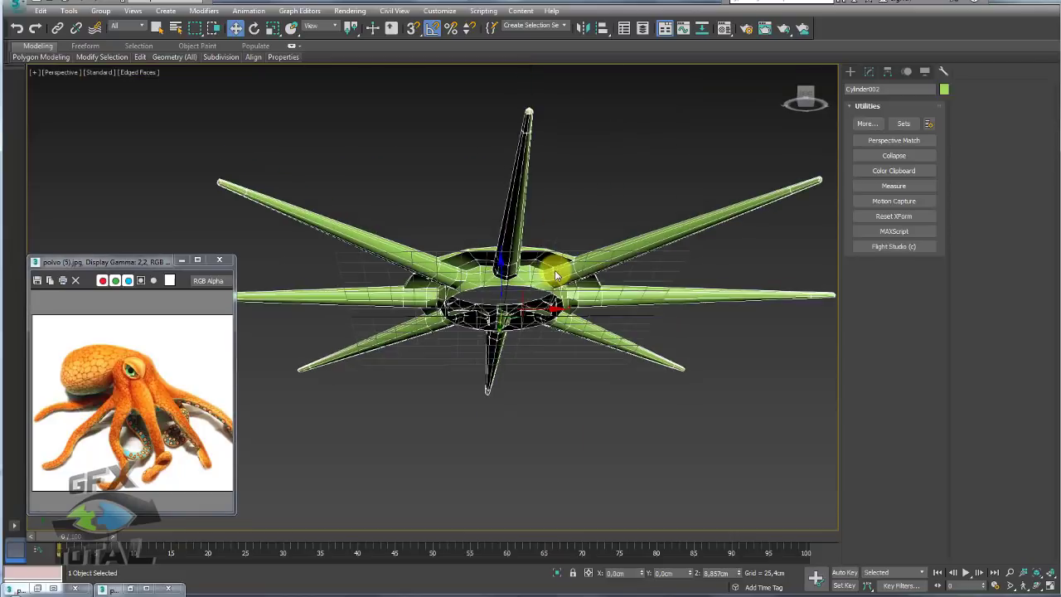
{"action": "scroll", "coordinate": [530, 270], "scroll_direction": "up", "scroll_amount": 3}
{"action": "scroll", "coordinate": [503, 320], "scroll_direction": "up", "scroll_amount": 3}
{"action": "middle_click_drag", "start_coordinate": [497, 340], "coordinate": [495, 343], "text": "alt"}
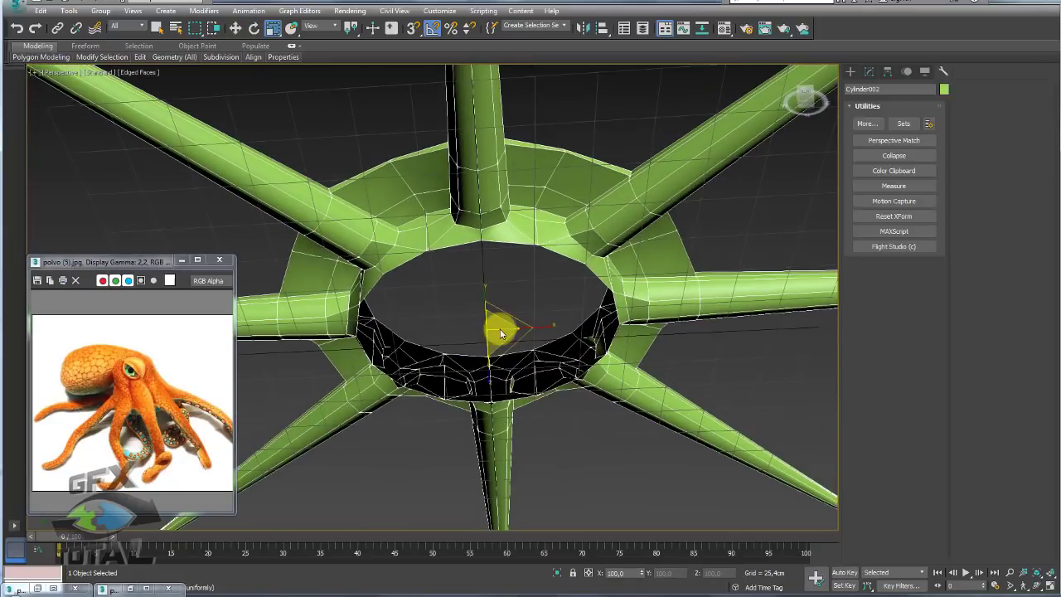
{"action": "left_click", "coordinate": [870, 72]}
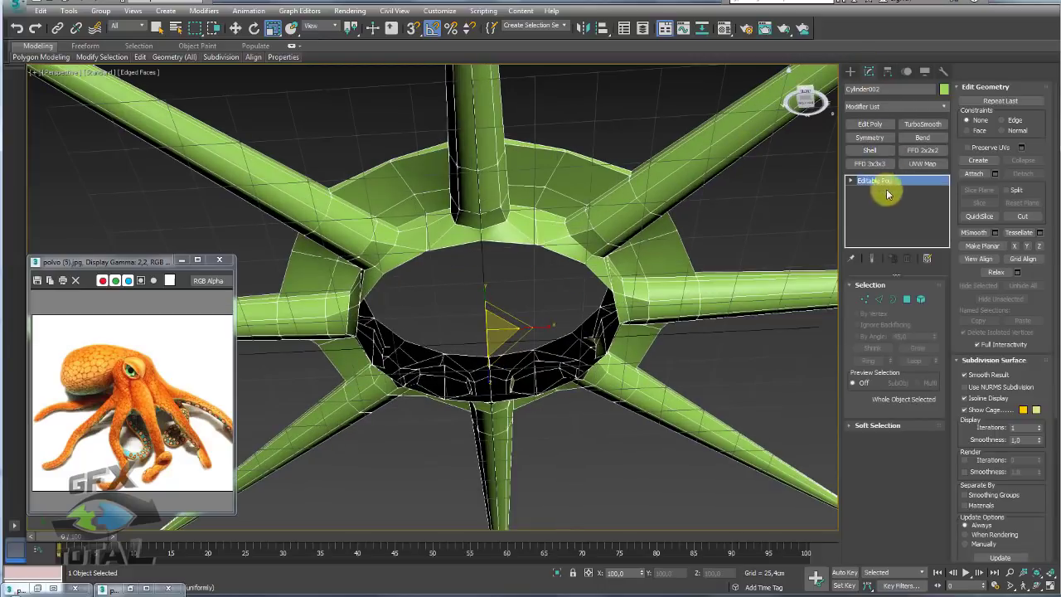
{"action": "left_click", "coordinate": [892, 300]}
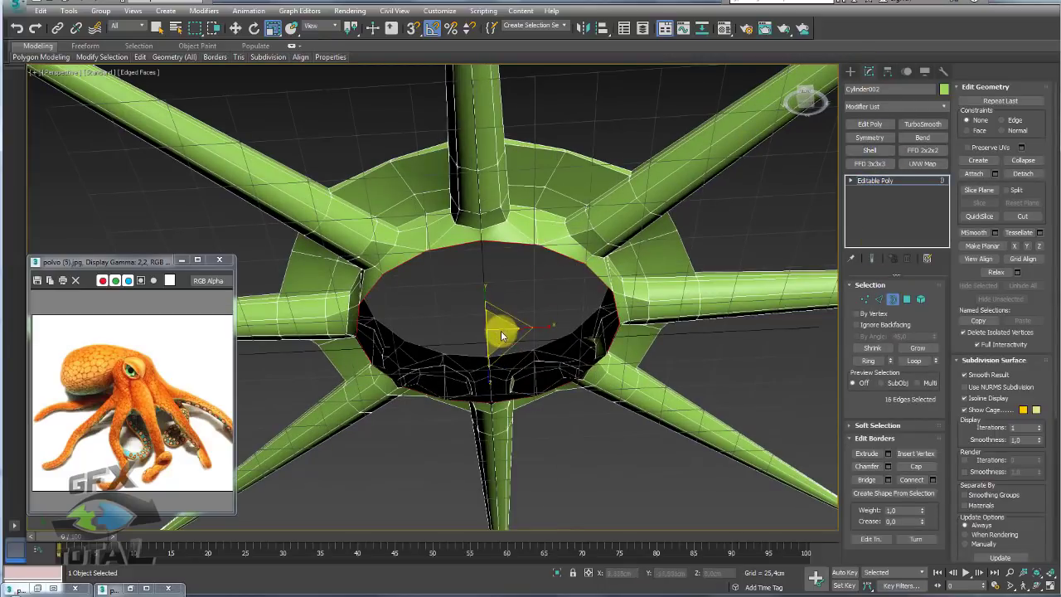
{"action": "left_click_drag", "start_coordinate": [501, 331], "coordinate": [492, 370], "text": "shift"}
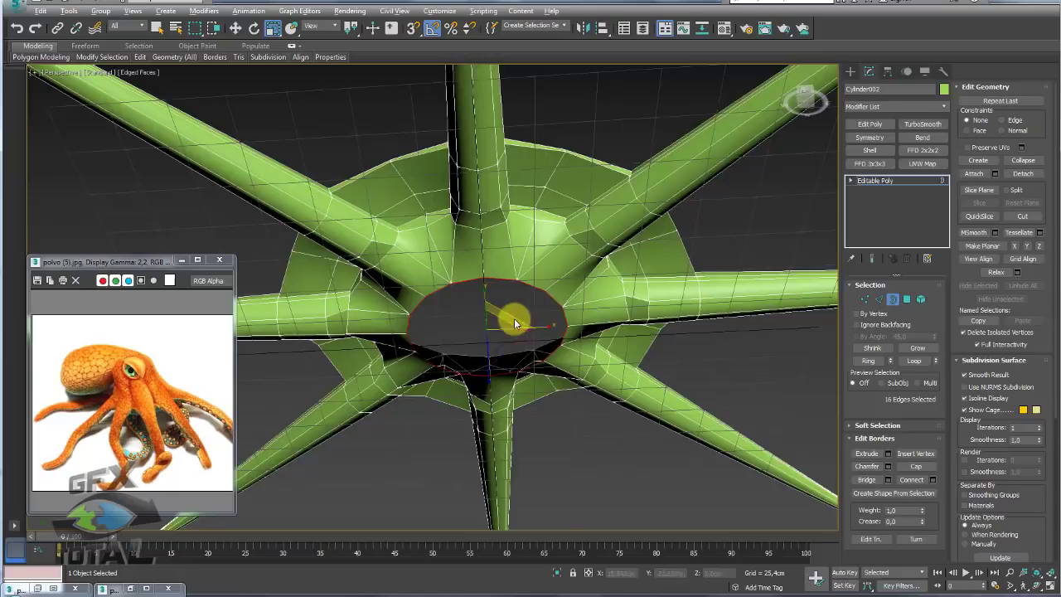
{"action": "middle_click_drag", "start_coordinate": [514, 323], "coordinate": [498, 335], "text": "alt"}
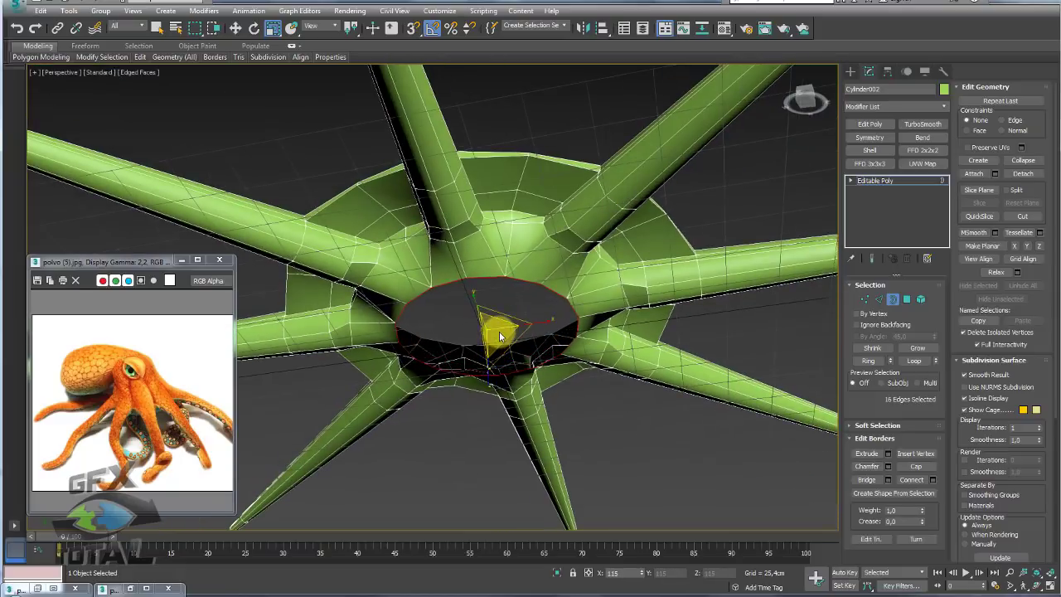
{"action": "left_click_drag", "start_coordinate": [499, 332], "coordinate": [503, 328]}
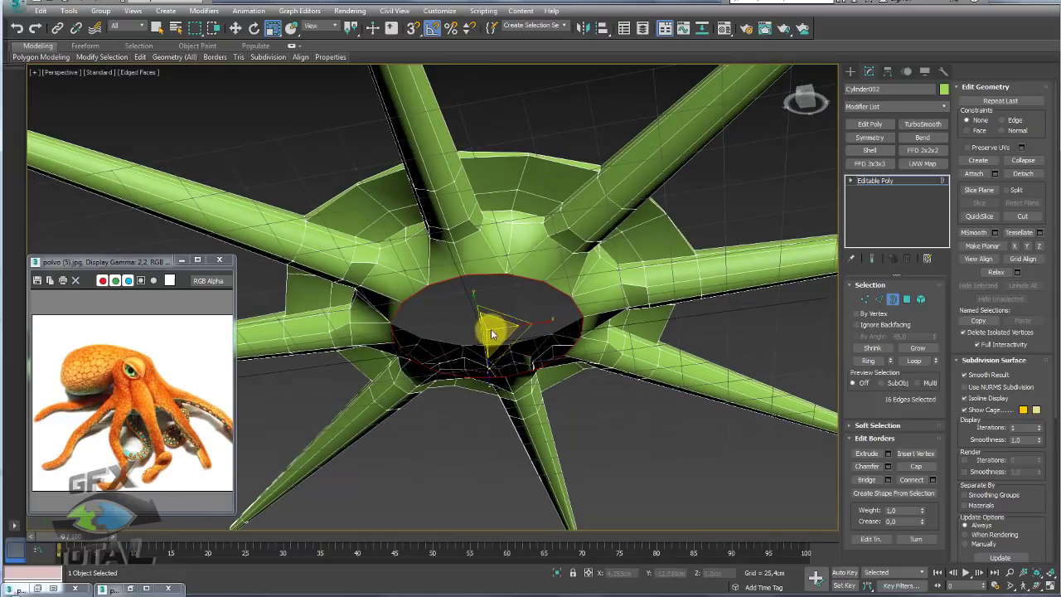
Shrink the hole border into a new inner ring and raise it to about Z 20 cm.
{"action": "key", "text": "w"}
{"action": "mouse_move", "coordinate": [491, 296]}
{"action": "left_mouse_down"}
{"action": "mouse_move", "coordinate": [493, 333]}
{"action": "mouse_move", "coordinate": [485, 285]}
{"action": "mouse_move", "coordinate": [490, 296]}
{"action": "left_mouse_up"}
{"action": "key", "text": "r"}
{"action": "key", "text": "w"}
{"action": "key", "text": "r"}
{"action": "key", "text": "w"}
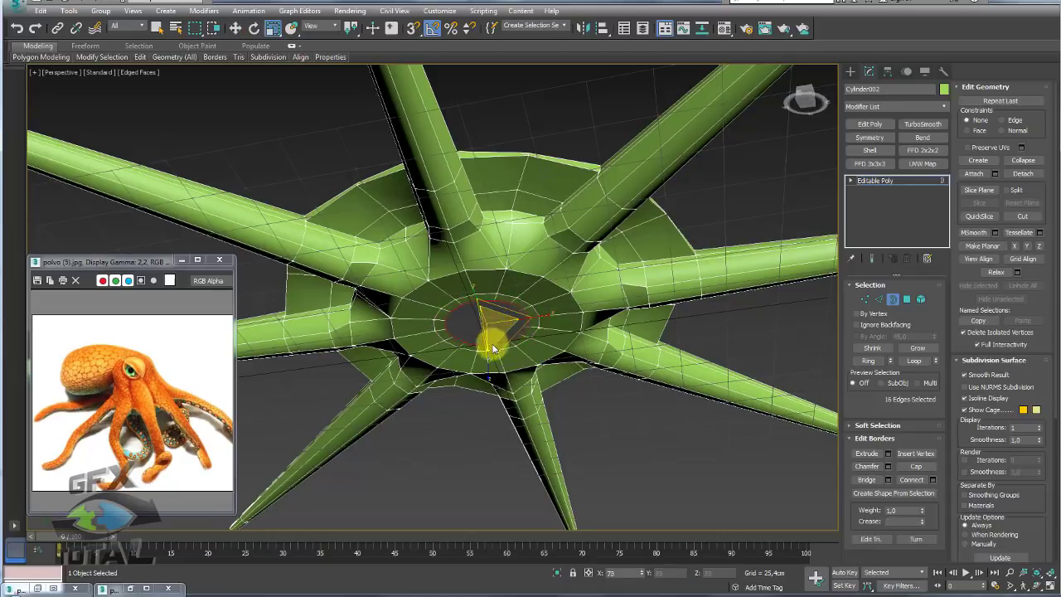
{"action": "key", "text": "w"}
{"action": "mouse_move", "coordinate": [491, 348]}
{"action": "left_mouse_down", "text": "shift"}
{"action": "mouse_move", "coordinate": [491, 316]}
{"action": "mouse_move", "coordinate": [481, 328]}
{"action": "left_mouse_up", "text": "shift"}
{"action": "key", "text": "r"}
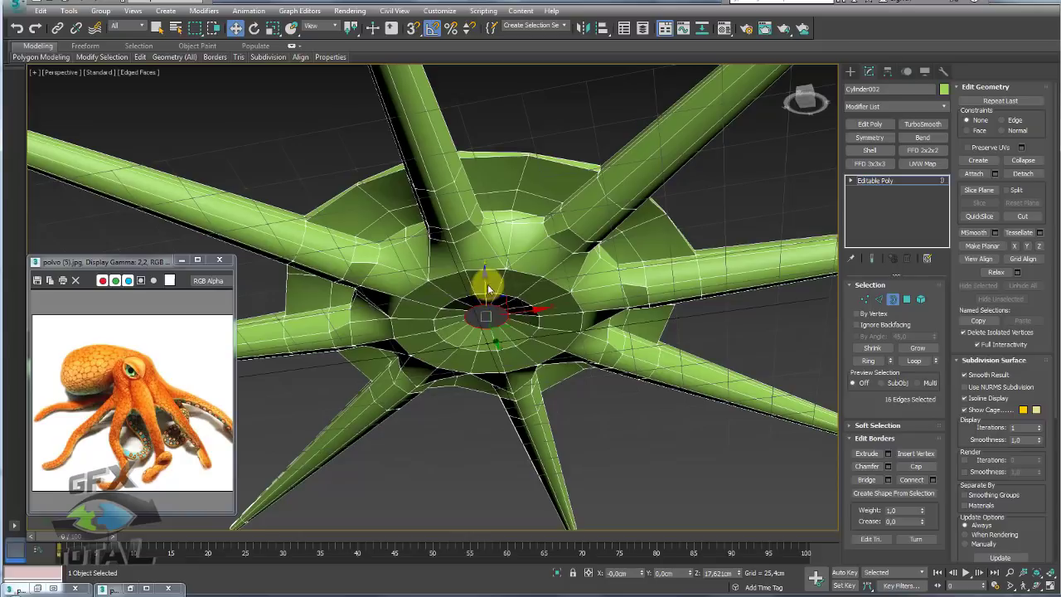
{"action": "left_click_drag", "start_coordinate": [487, 285], "coordinate": [487, 276]}
{"action": "key", "text": "r"}
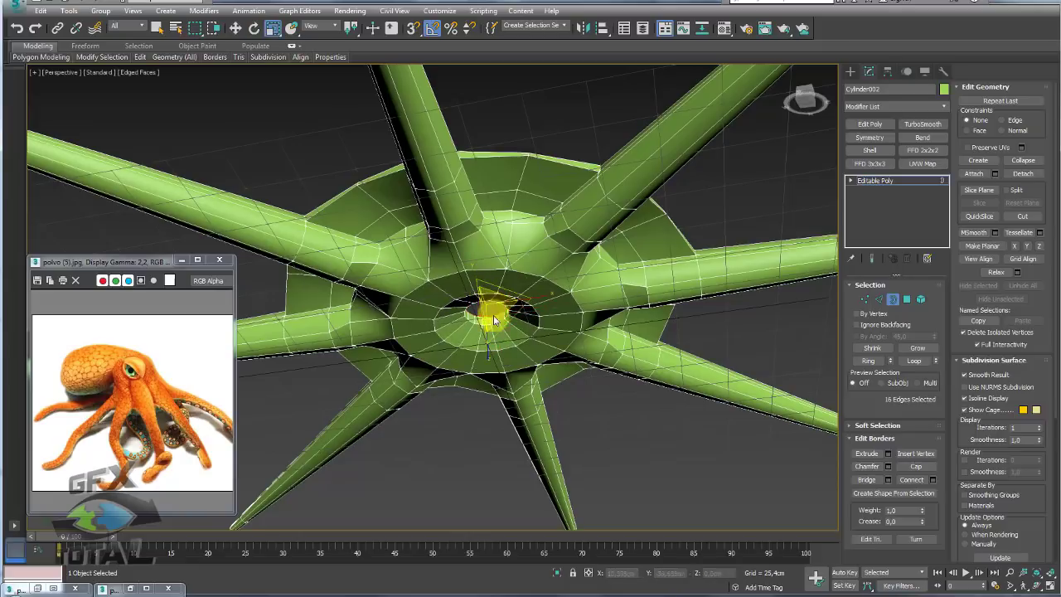
Inspect the mesh in Edge and Element modes, selecting the whole element, then clearing it.
{"action": "mouse_move", "coordinate": [496, 381]}
{"action": "middle_mouse_down", "text": "alt"}
{"action": "mouse_move", "coordinate": [513, 335]}
{"action": "mouse_move", "coordinate": [505, 301]}
{"action": "middle_mouse_up", "text": "alt"}
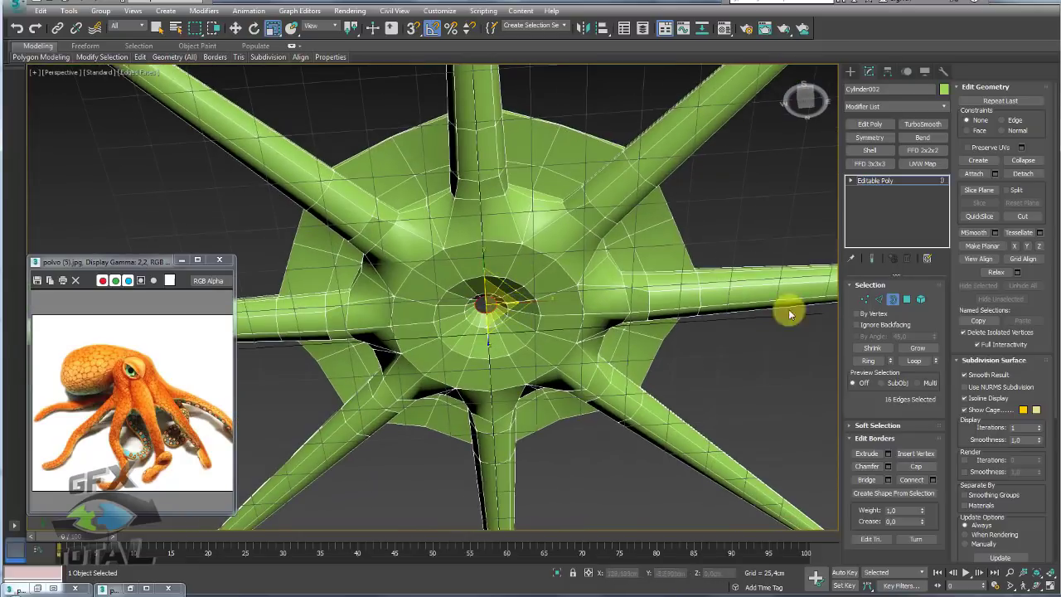
{"action": "left_click", "coordinate": [878, 299]}
{"action": "scroll", "coordinate": [522, 260], "scroll_direction": "down", "scroll_amount": 5}
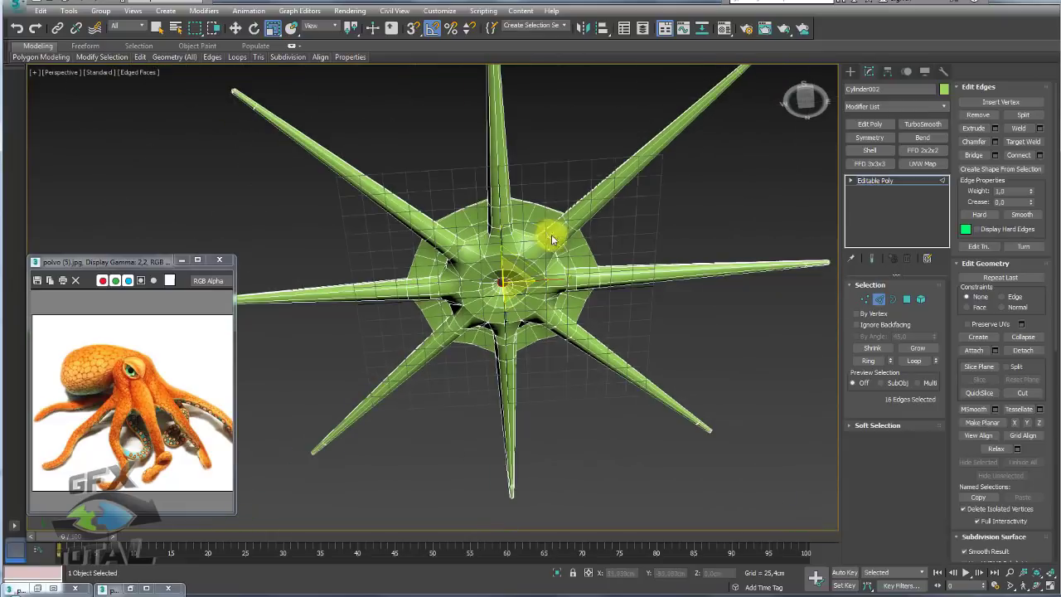
{"action": "mouse_move", "coordinate": [522, 261]}
{"action": "middle_mouse_down", "text": "alt"}
{"action": "mouse_move", "coordinate": [580, 264]}
{"action": "mouse_move", "coordinate": [527, 267]}
{"action": "mouse_move", "coordinate": [574, 316]}
{"action": "middle_mouse_up", "text": "alt"}
{"action": "scroll", "coordinate": [527, 266], "scroll_direction": "up", "scroll_amount": 5}
{"action": "left_click", "coordinate": [920, 299]}
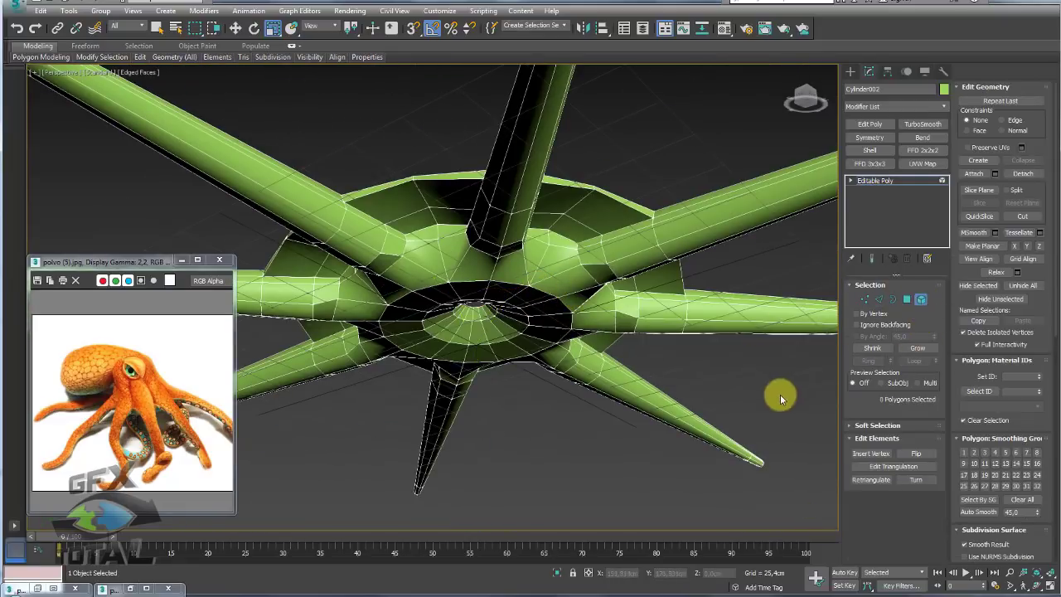
{"action": "left_click", "coordinate": [607, 319]}
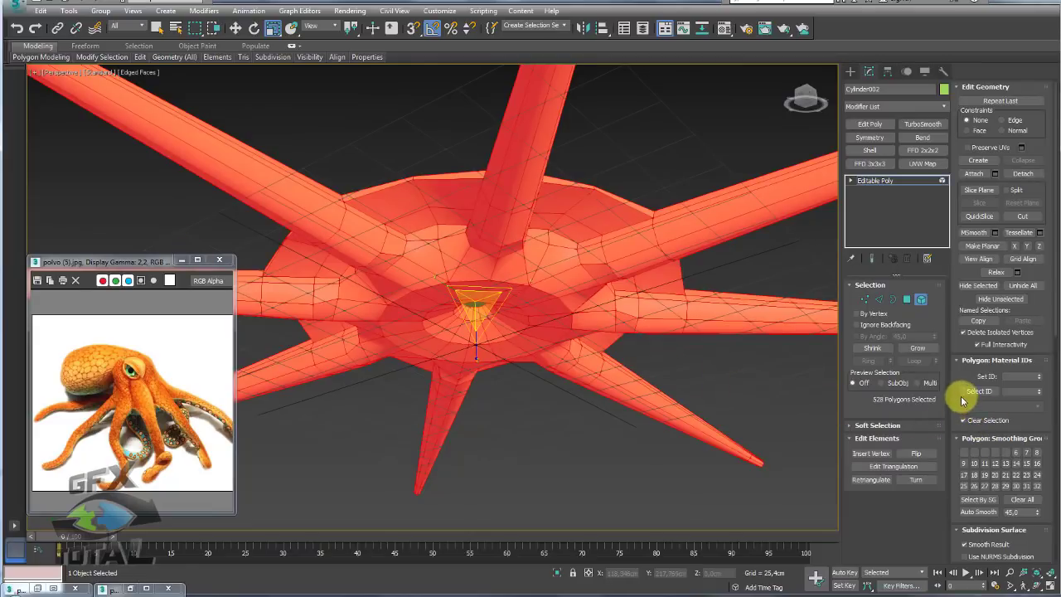
{"action": "left_click_drag", "start_coordinate": [961, 402], "coordinate": [970, 204]}
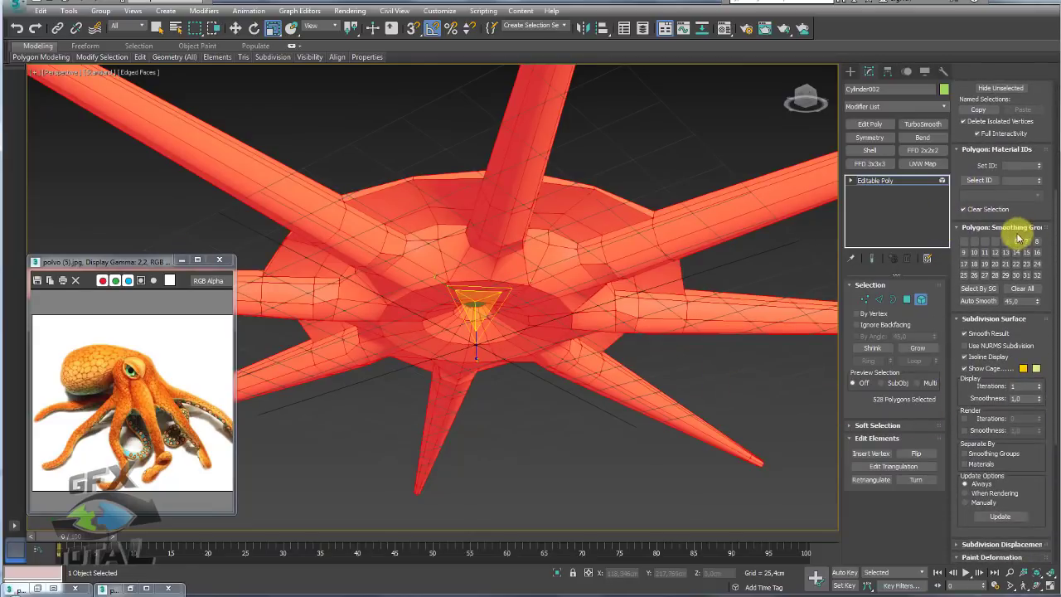
{"action": "left_click", "coordinate": [738, 398]}
{"action": "mouse_move", "coordinate": [581, 344]}
{"action": "middle_mouse_down", "text": "alt"}
{"action": "mouse_move", "coordinate": [504, 301]}
{"action": "mouse_move", "coordinate": [544, 301]}
{"action": "middle_mouse_up", "text": "alt"}
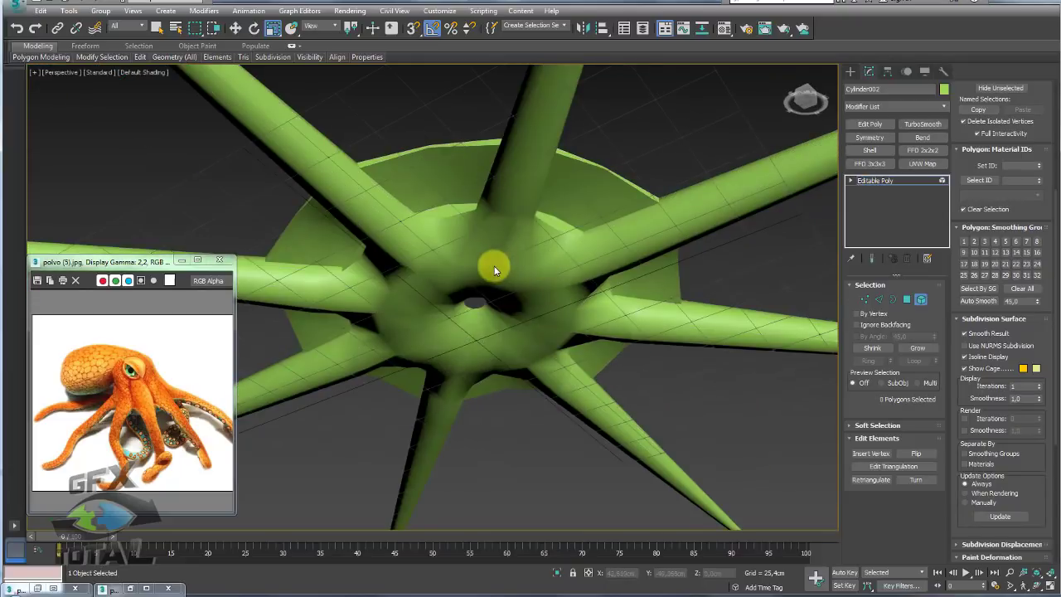
{"action": "mouse_move", "coordinate": [495, 271]}
{"action": "middle_mouse_down", "text": "alt"}
{"action": "mouse_move", "coordinate": [356, 218]}
{"action": "mouse_move", "coordinate": [525, 211]}
{"action": "mouse_move", "coordinate": [536, 243]}
{"action": "mouse_move", "coordinate": [521, 339]}
{"action": "middle_mouse_up", "text": "alt"}
Reselect the hole border with wireframe shown, move polvo (5).jpg aside, and restore polvo (1).jpg.
{"action": "left_click", "coordinate": [892, 300]}
{"action": "left_click", "coordinate": [552, 296]}
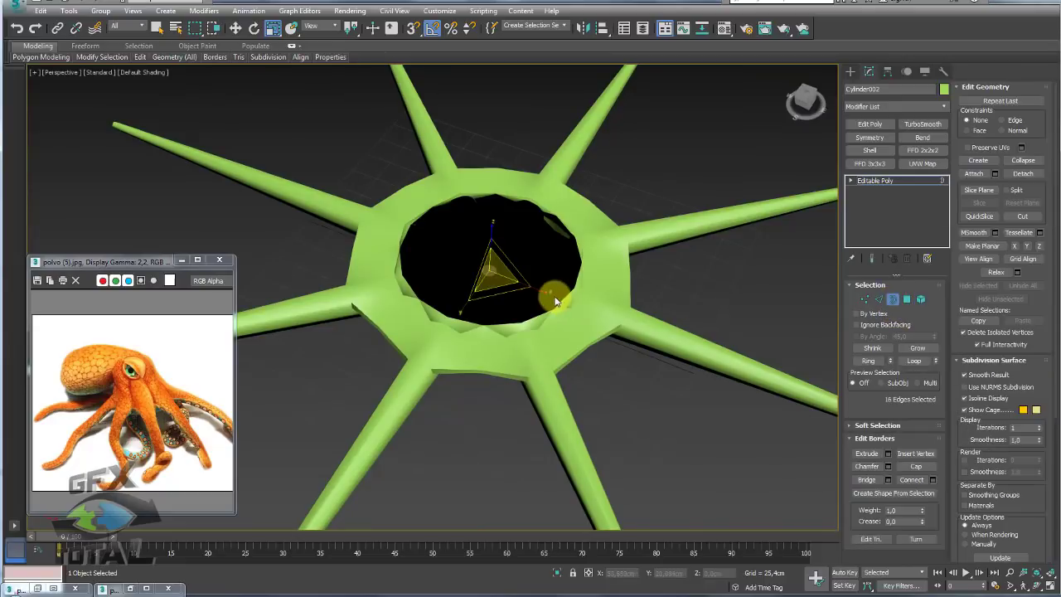
{"action": "key", "text": "F4"}
{"action": "middle_click_drag", "start_coordinate": [568, 299], "coordinate": [454, 370], "text": "alt"}
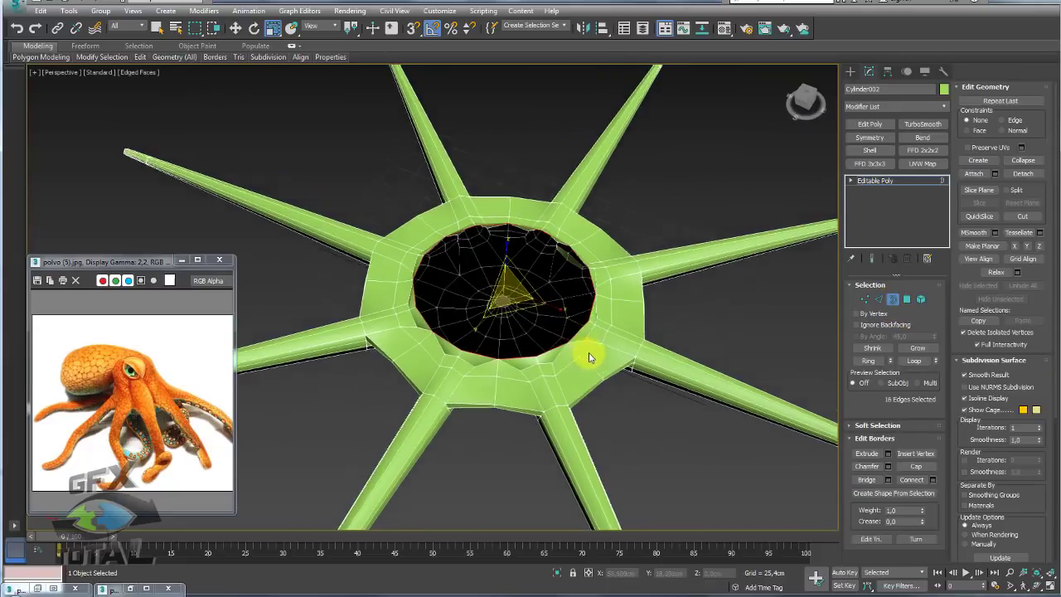
{"action": "left_click_drag", "start_coordinate": [141, 270], "coordinate": [163, 236]}
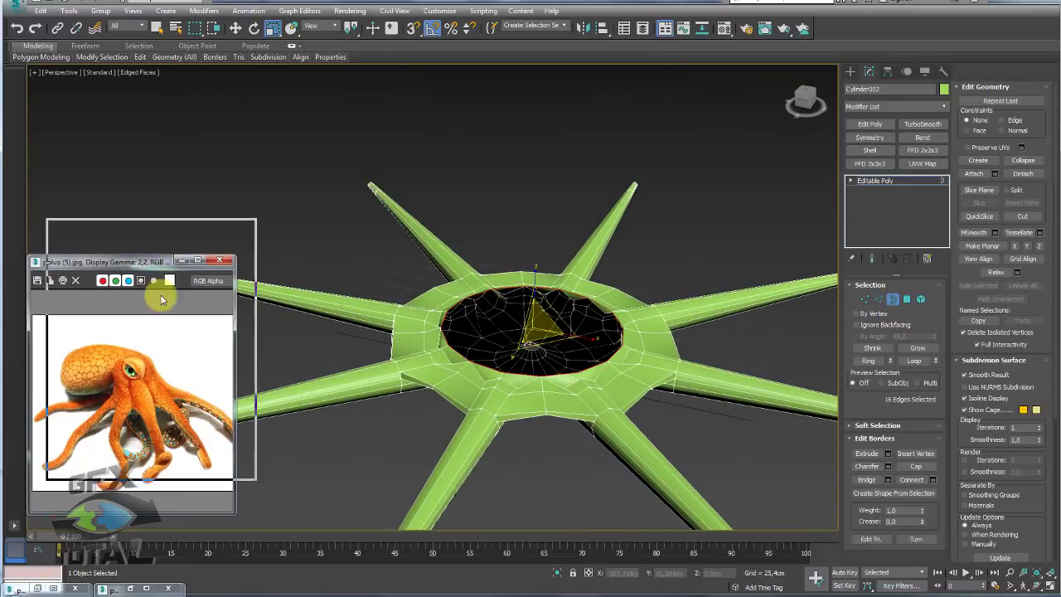
{"action": "left_click", "coordinate": [117, 588]}
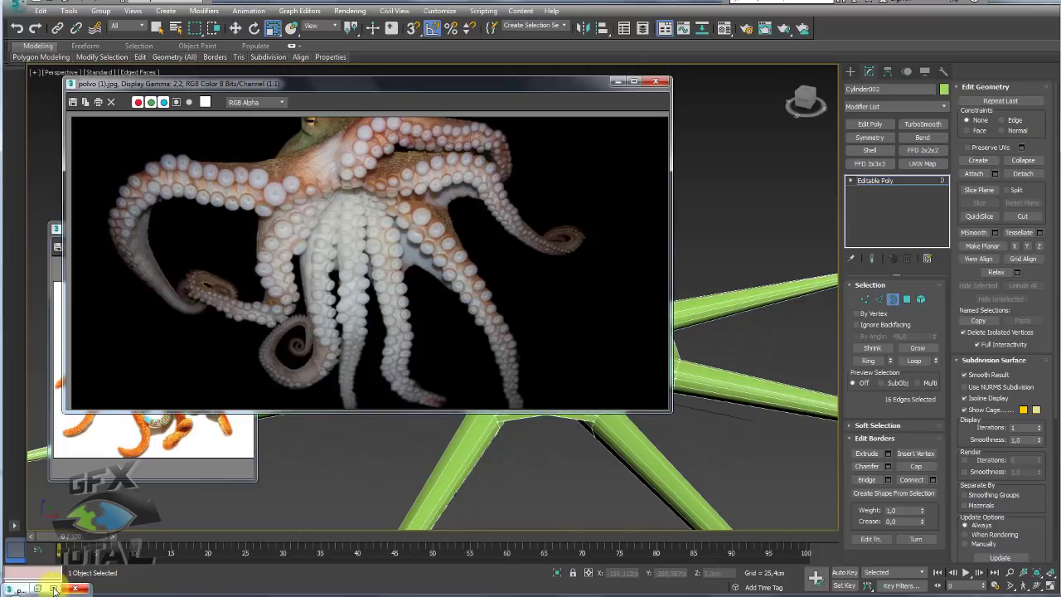
Show polvo (6).jpg at the left with polvo (1).jpg minimized.
{"action": "left_click", "coordinate": [54, 589]}
{"action": "left_click", "coordinate": [617, 81]}
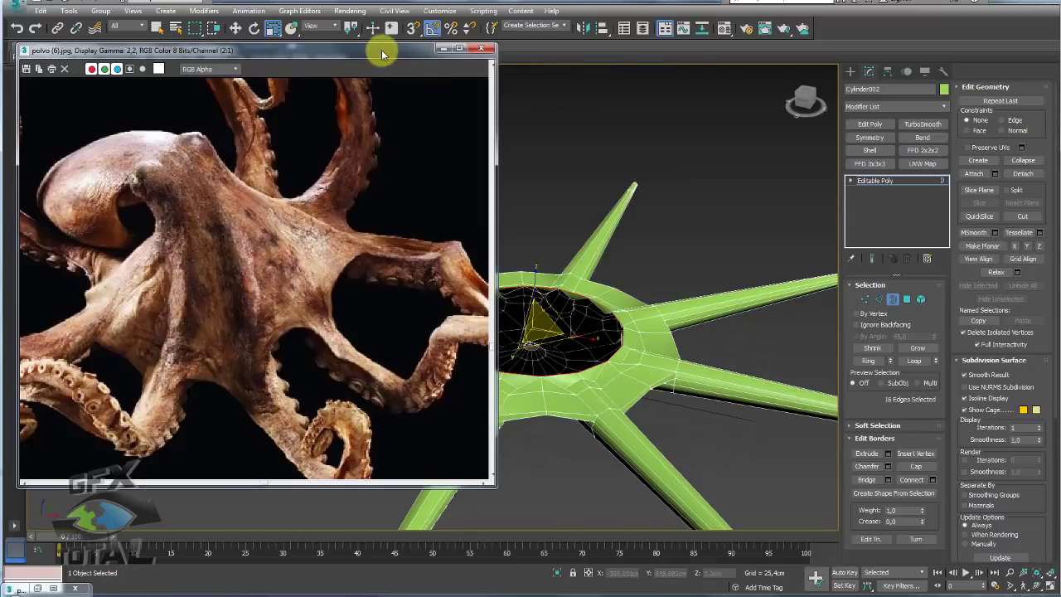
{"action": "left_click_drag", "start_coordinate": [379, 50], "coordinate": [375, 65]}
Sketch red guide lines over the photo's mantle, clear them, and view the mesh from above.
{"action": "middle_click_drag", "start_coordinate": [531, 238], "coordinate": [300, 359], "text": "alt"}
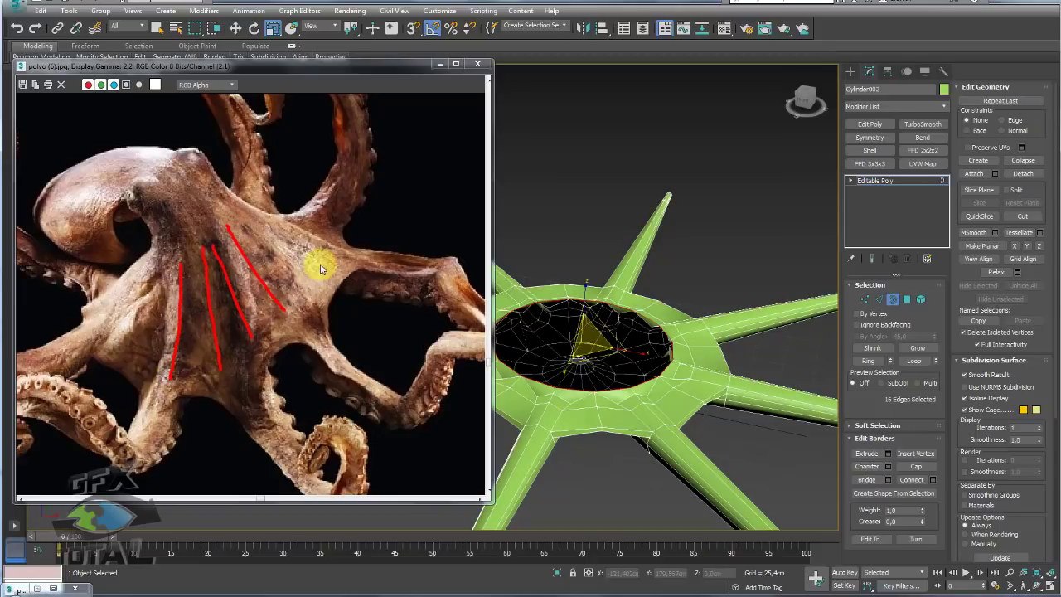
{"action": "mouse_move", "coordinate": [309, 294]}
{"action": "left_mouse_down"}
{"action": "mouse_move", "coordinate": [225, 226]}
{"action": "mouse_move", "coordinate": [321, 240]}
{"action": "left_mouse_up"}
{"action": "mouse_move", "coordinate": [229, 191]}
{"action": "left_mouse_down"}
{"action": "mouse_move", "coordinate": [222, 218]}
{"action": "mouse_move", "coordinate": [149, 234]}
{"action": "left_mouse_up"}
{"action": "key", "text": "Escape"}
{"action": "mouse_move", "coordinate": [674, 339]}
{"action": "middle_mouse_down", "text": "alt"}
{"action": "mouse_move", "coordinate": [693, 341]}
{"action": "mouse_move", "coordinate": [626, 344]}
{"action": "mouse_move", "coordinate": [681, 328]}
{"action": "mouse_move", "coordinate": [676, 270]}
{"action": "mouse_move", "coordinate": [678, 290]}
{"action": "mouse_move", "coordinate": [734, 326]}
{"action": "middle_mouse_up", "text": "alt"}
{"action": "key", "text": "w"}
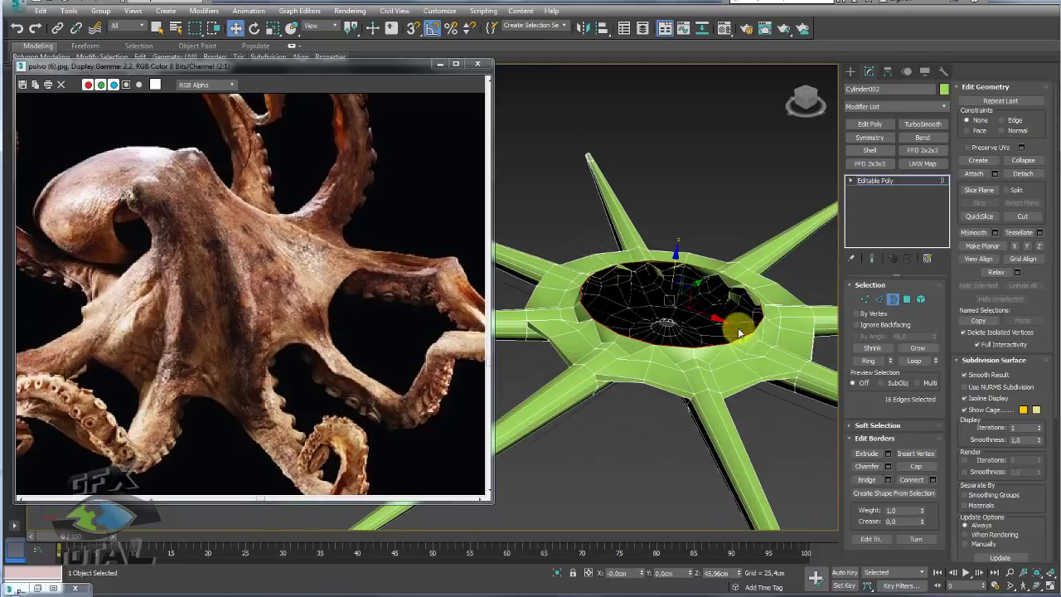
Grow the edge selection to 112 edges, then select the top opening's border ring.
{"action": "left_click", "coordinate": [917, 349]}
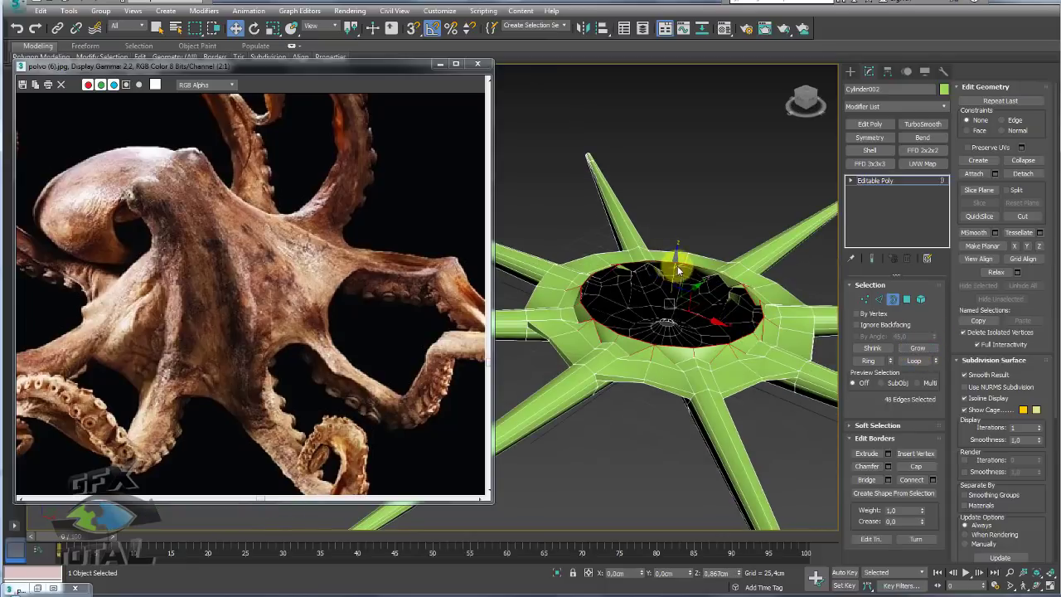
{"action": "left_click", "coordinate": [917, 348]}
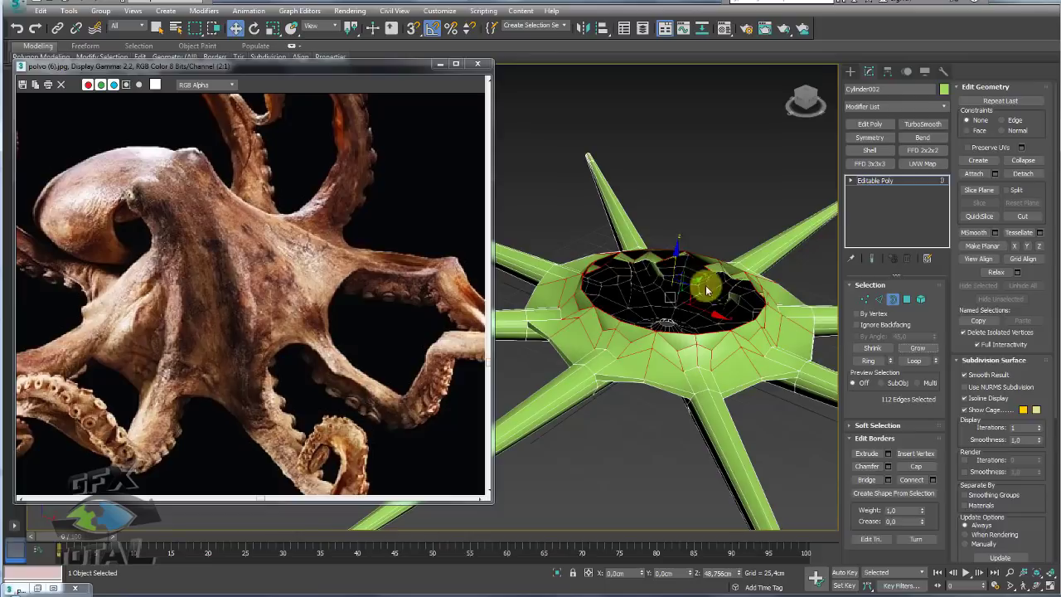
{"action": "mouse_move", "coordinate": [678, 265]}
{"action": "middle_mouse_down", "text": "alt"}
{"action": "mouse_move", "coordinate": [689, 252]}
{"action": "mouse_move", "coordinate": [715, 318]}
{"action": "mouse_move", "coordinate": [775, 301]}
{"action": "mouse_move", "coordinate": [801, 308]}
{"action": "middle_mouse_up", "text": "alt"}
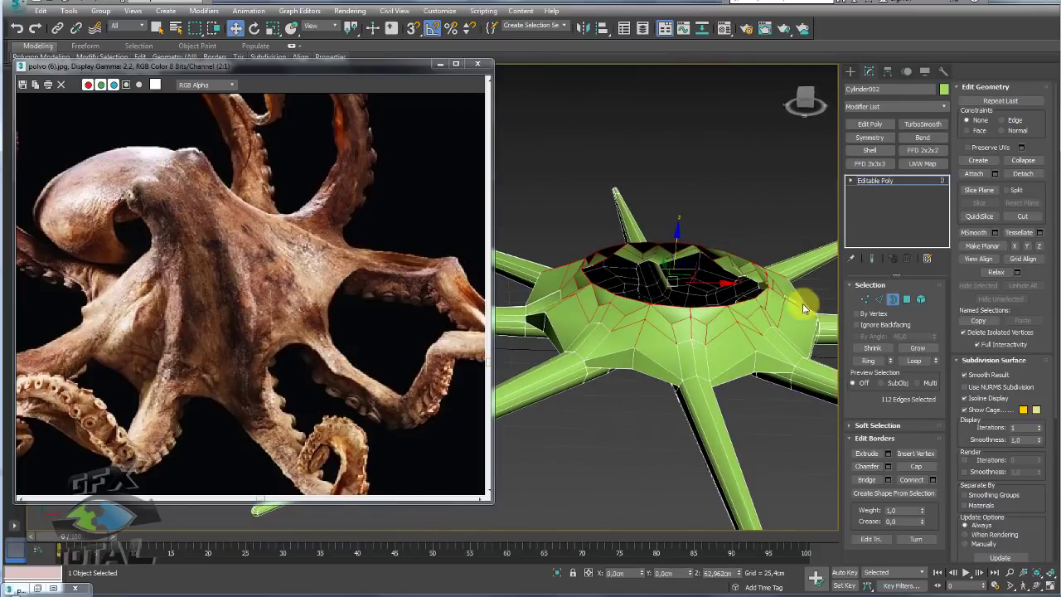
{"action": "left_click", "coordinate": [740, 300]}
Scale the top opening slightly smaller and move it along Z into the dome.
{"action": "key", "text": "r"}
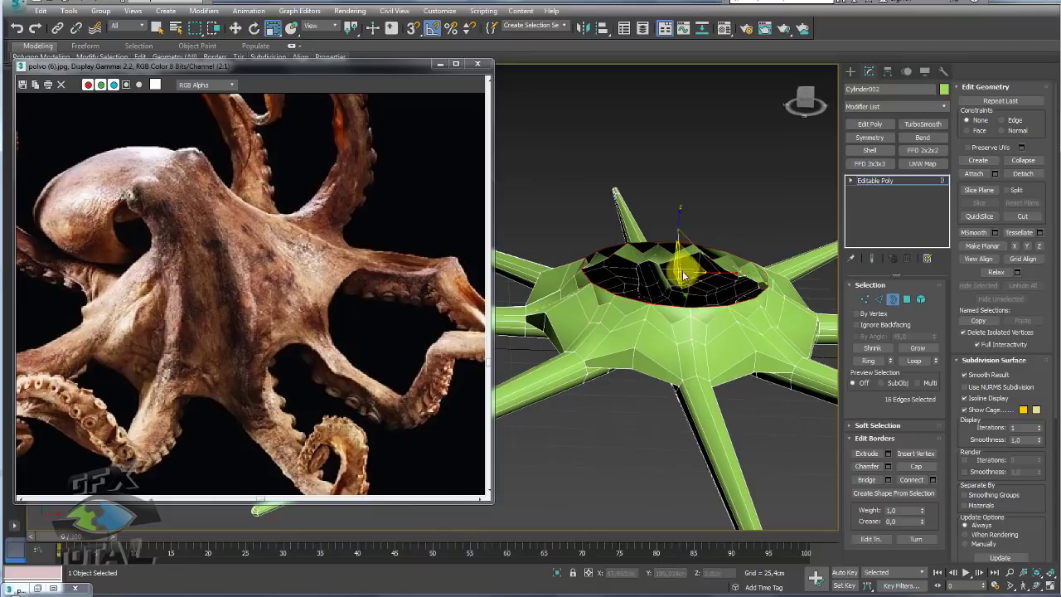
{"action": "left_click_drag", "start_coordinate": [687, 280], "coordinate": [682, 273]}
{"action": "key", "text": "w"}
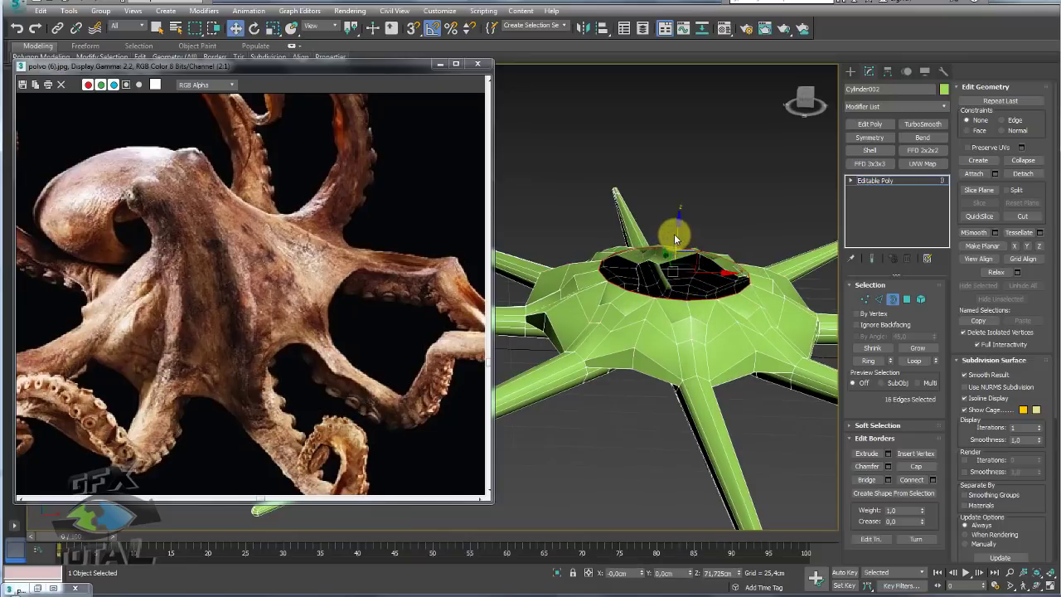
{"action": "middle_click_drag", "start_coordinate": [682, 229], "coordinate": [675, 309], "text": "alt"}
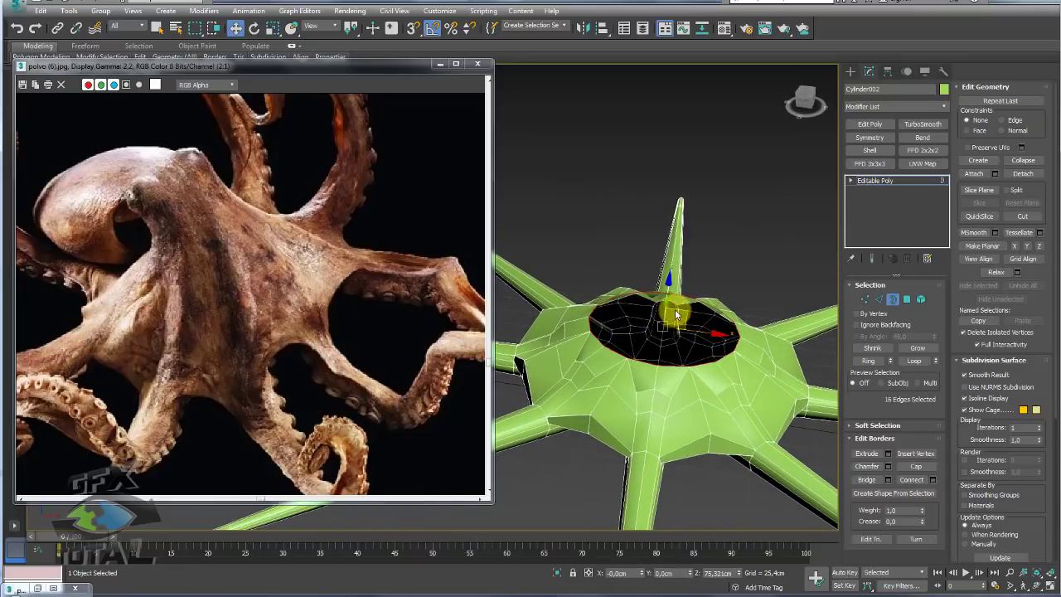
{"action": "left_click_drag", "start_coordinate": [669, 296], "coordinate": [671, 297]}
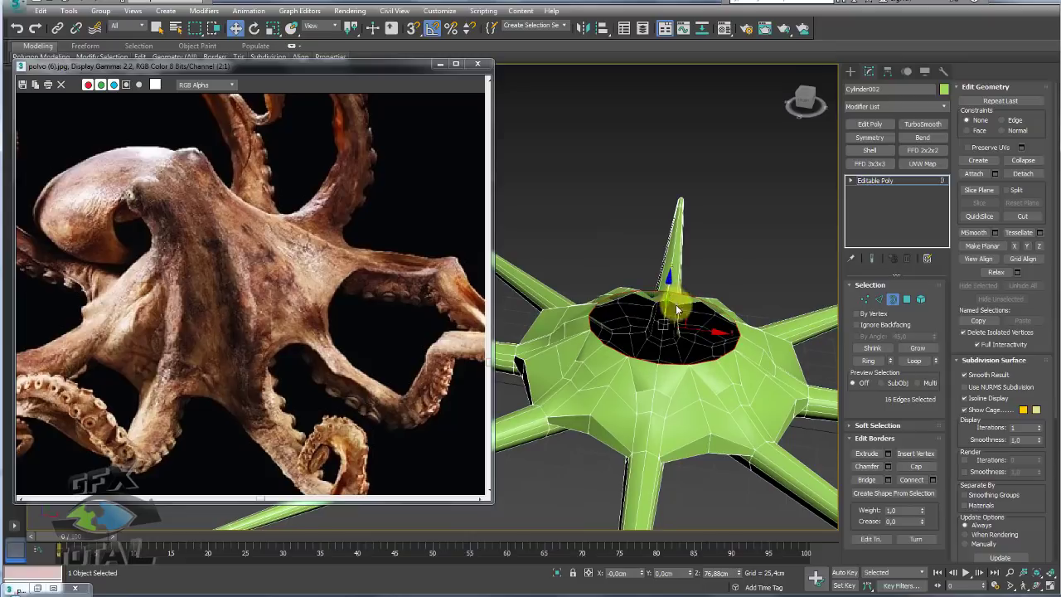
{"action": "mouse_move", "coordinate": [675, 305]}
{"action": "middle_mouse_down", "text": "alt"}
{"action": "mouse_move", "coordinate": [700, 302]}
{"action": "mouse_move", "coordinate": [642, 409]}
{"action": "mouse_move", "coordinate": [635, 398]}
{"action": "mouse_move", "coordinate": [800, 108]}
{"action": "mouse_move", "coordinate": [715, 225]}
{"action": "mouse_move", "coordinate": [627, 295]}
{"action": "mouse_move", "coordinate": [637, 330]}
{"action": "mouse_move", "coordinate": [661, 310]}
{"action": "mouse_move", "coordinate": [736, 310]}
{"action": "mouse_move", "coordinate": [670, 301]}
{"action": "middle_mouse_up", "text": "alt"}
{"action": "scroll", "coordinate": [701, 302], "scroll_direction": "down", "scroll_amount": 3}
{"action": "scroll", "coordinate": [603, 411], "scroll_direction": "up", "scroll_amount": 2}
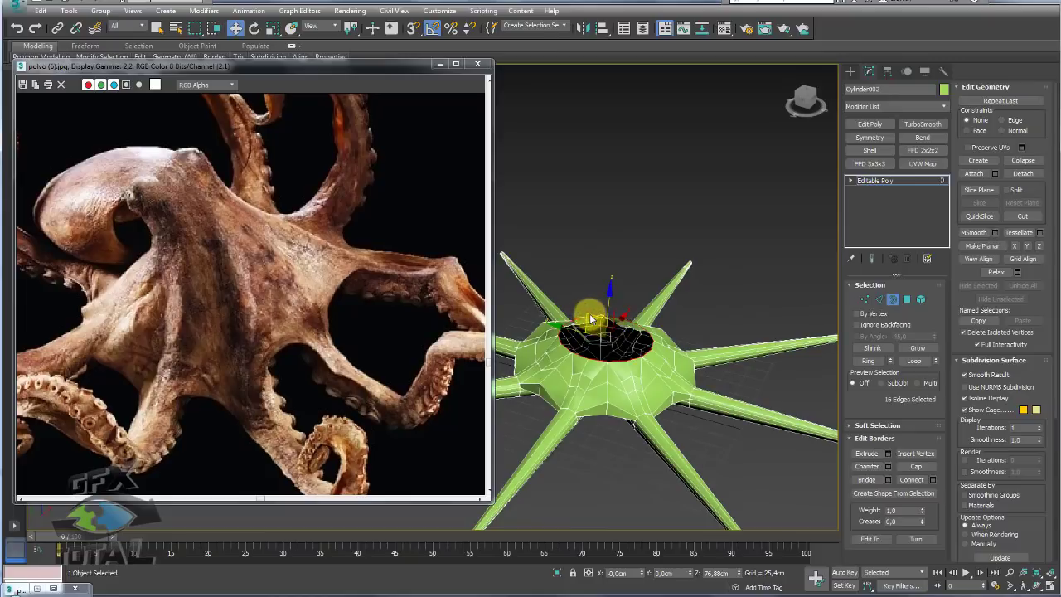
Shift-extrude the border upward into a new wall, narrow it, and tilt the opening 20 degrees.
{"action": "mouse_move", "coordinate": [594, 320]}
{"action": "left_mouse_down", "text": "shift"}
{"action": "mouse_move", "coordinate": [588, 290]}
{"action": "mouse_move", "coordinate": [614, 346]}
{"action": "left_mouse_up", "text": "shift"}
{"action": "key", "text": "r"}
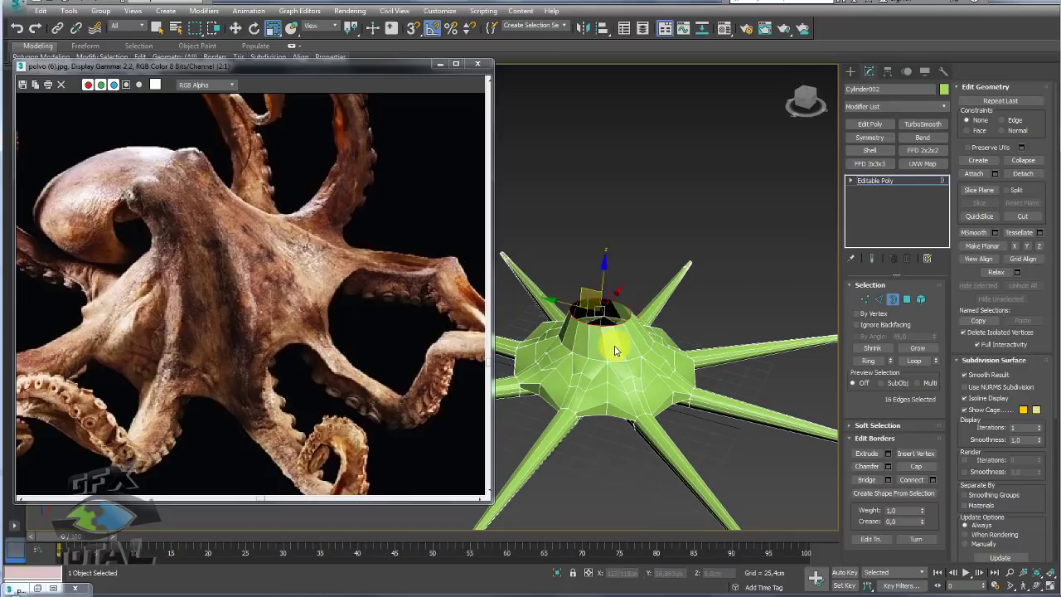
{"action": "key", "text": "w"}
{"action": "middle_click_drag", "start_coordinate": [613, 345], "coordinate": [589, 296], "text": "alt"}
{"action": "key", "text": "e"}
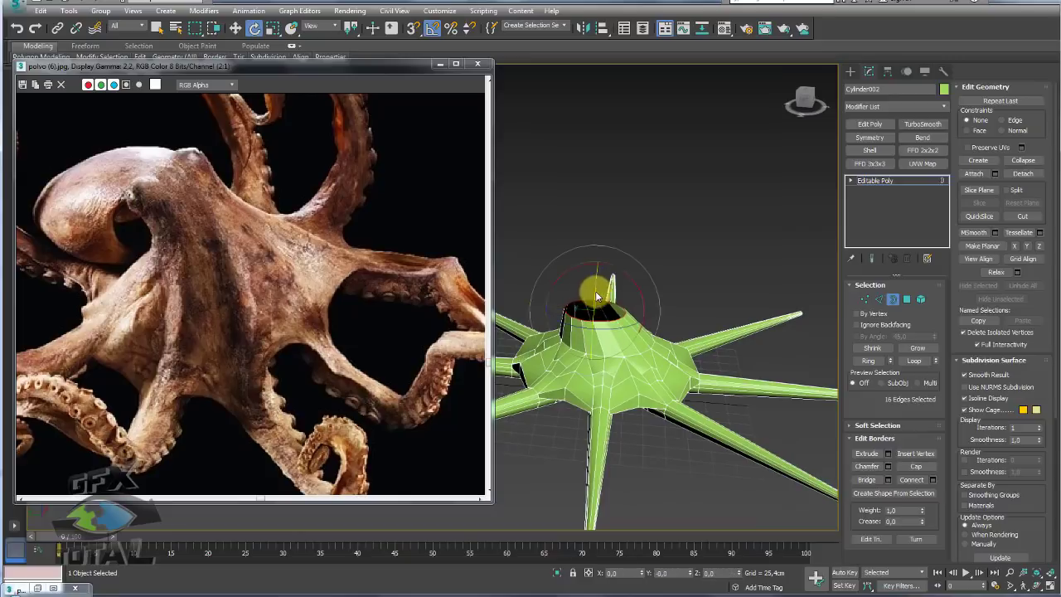
{"action": "left_click_drag", "start_coordinate": [592, 289], "coordinate": [625, 280]}
{"action": "key", "text": "w"}
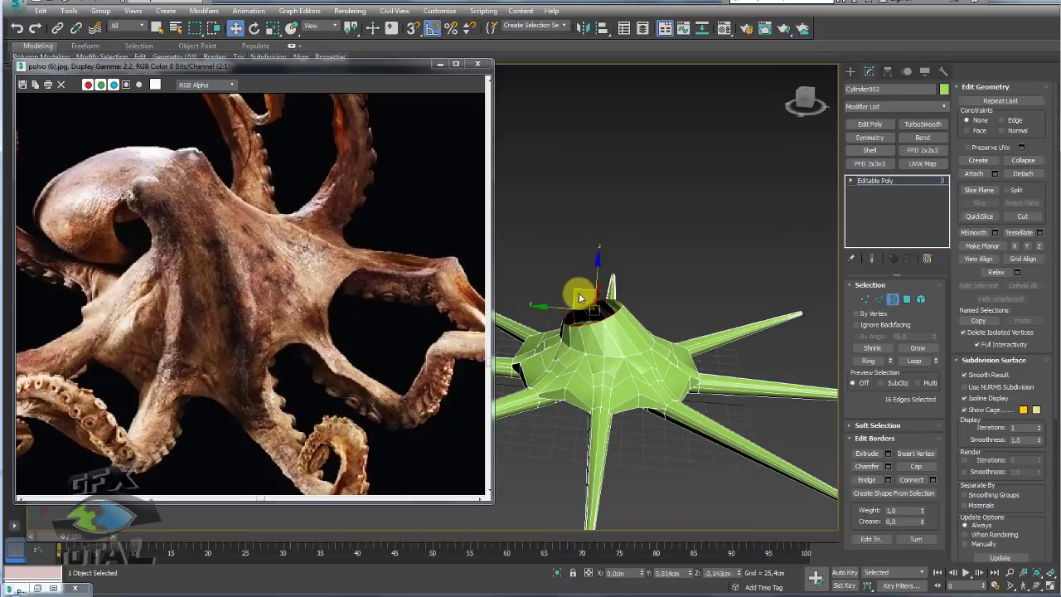
{"action": "key", "text": "e"}
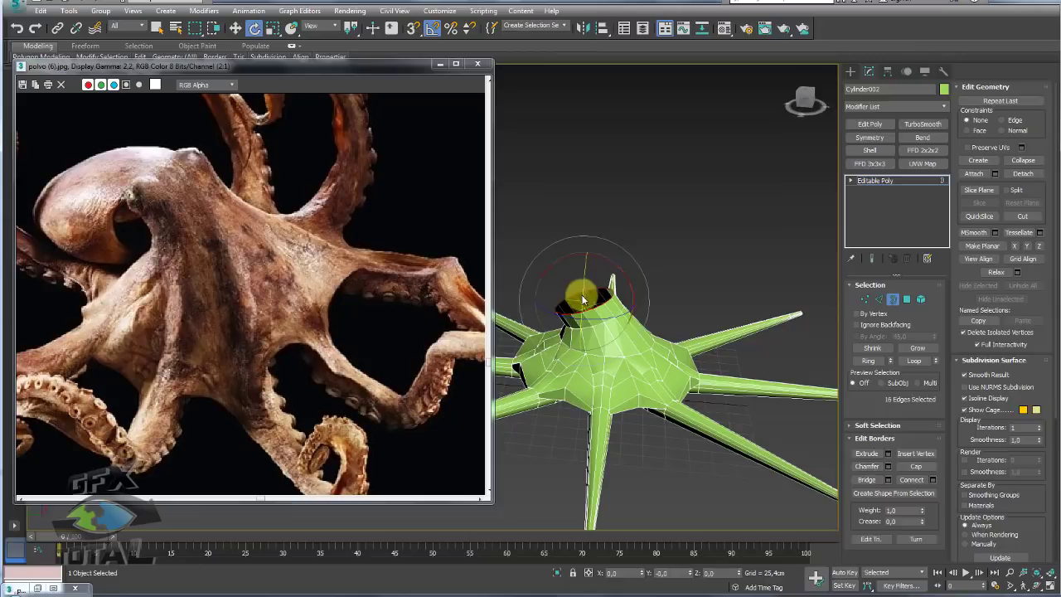
{"action": "key", "text": "r"}
{"action": "key", "text": "e"}
{"action": "key", "text": "w"}
{"action": "left_click_drag", "start_coordinate": [563, 277], "coordinate": [592, 294]}
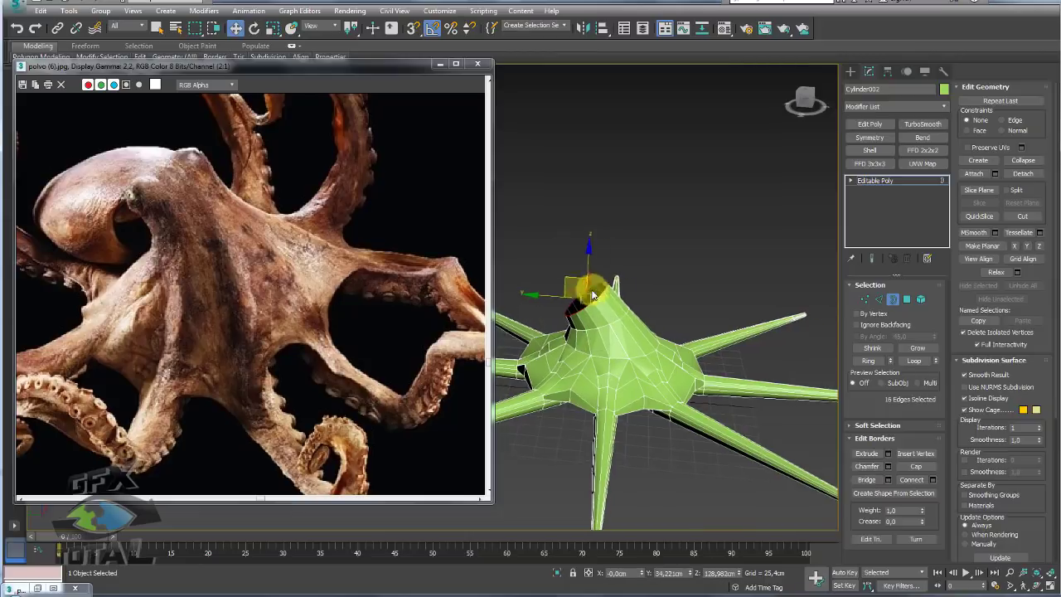
Rotate the mantle's top opening sideways and raise its tip up and to the right.
{"action": "middle_click_drag", "start_coordinate": [592, 295], "coordinate": [666, 315]}
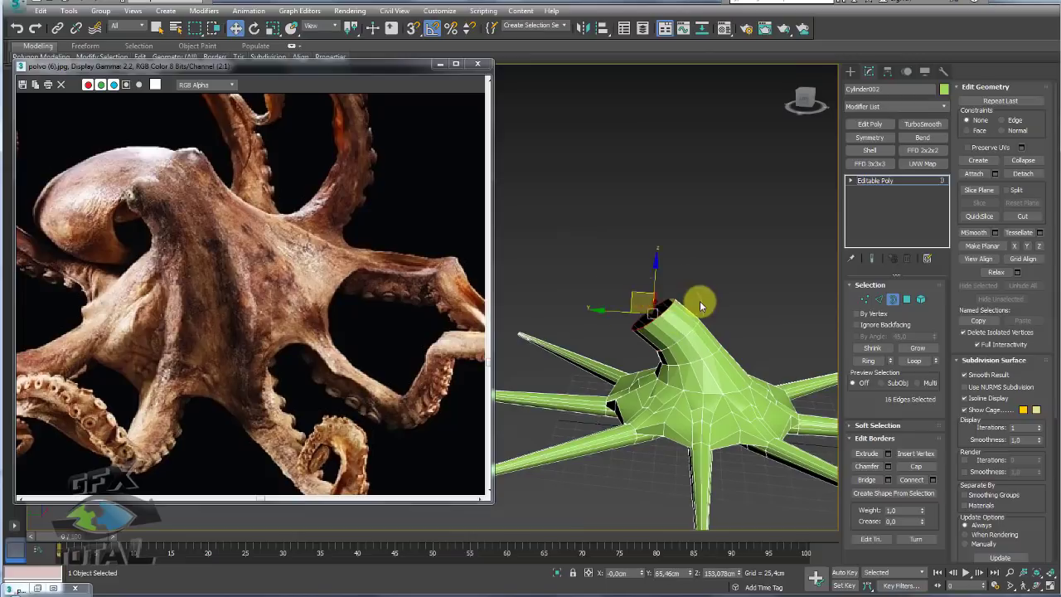
{"action": "key", "text": "e"}
{"action": "mouse_move", "coordinate": [682, 280]}
{"action": "left_mouse_down"}
{"action": "mouse_move", "coordinate": [655, 313]}
{"action": "mouse_move", "coordinate": [654, 292]}
{"action": "mouse_move", "coordinate": [607, 277]}
{"action": "left_mouse_up"}
{"action": "key", "text": "w"}
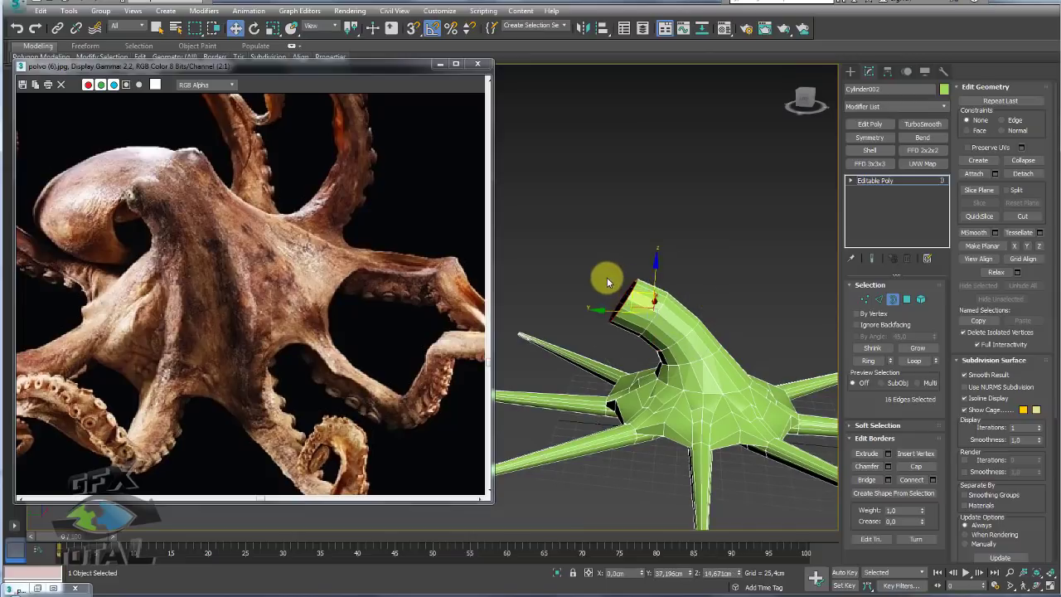
{"action": "key", "text": "e"}
{"action": "key", "text": "w"}
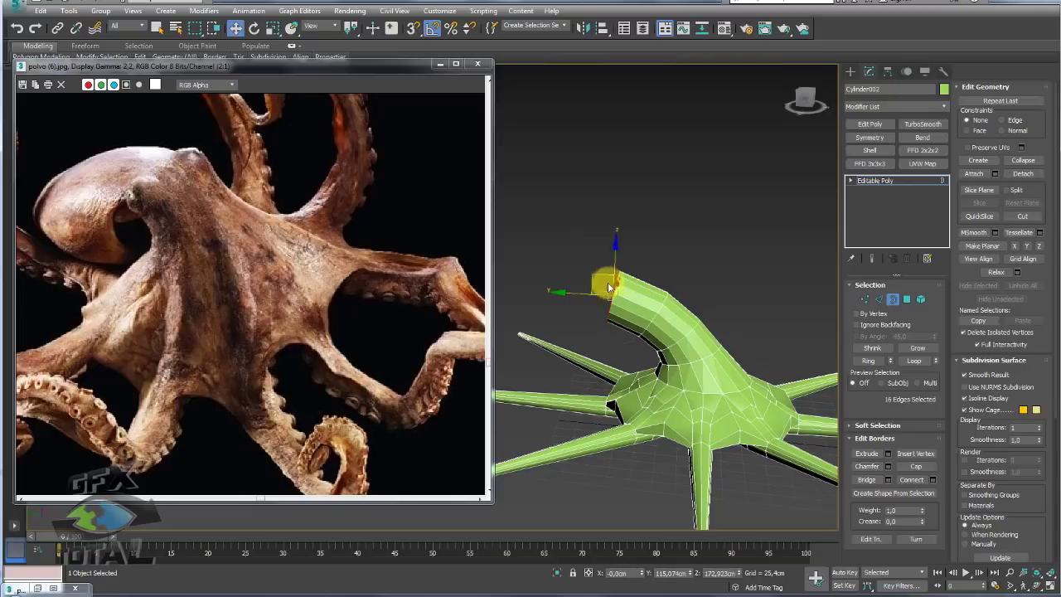
{"action": "left_click_drag", "start_coordinate": [596, 280], "coordinate": [636, 303]}
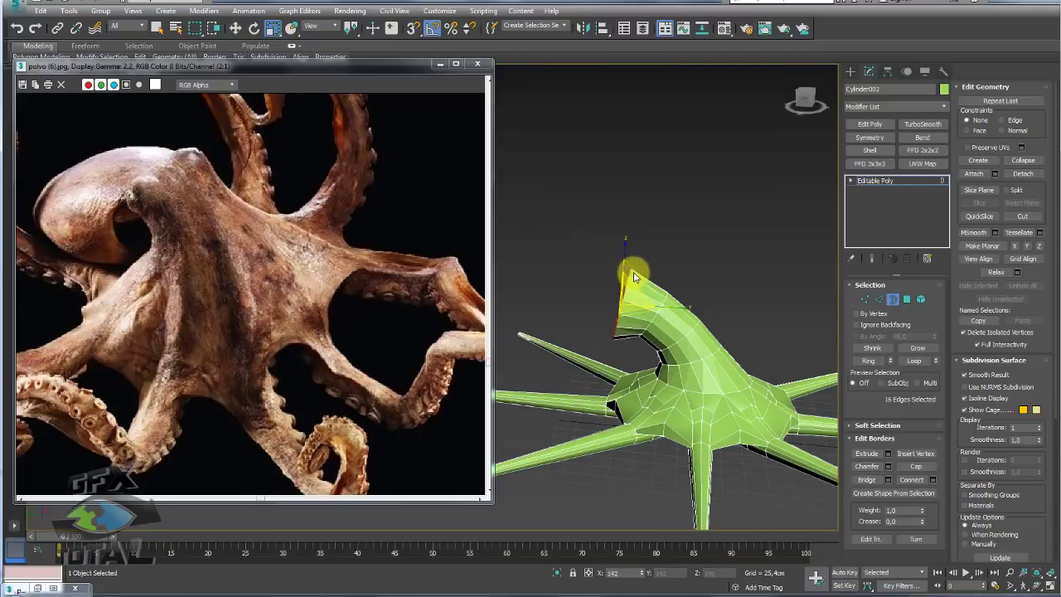
{"action": "middle_click_drag", "start_coordinate": [633, 278], "coordinate": [659, 318], "text": "alt"}
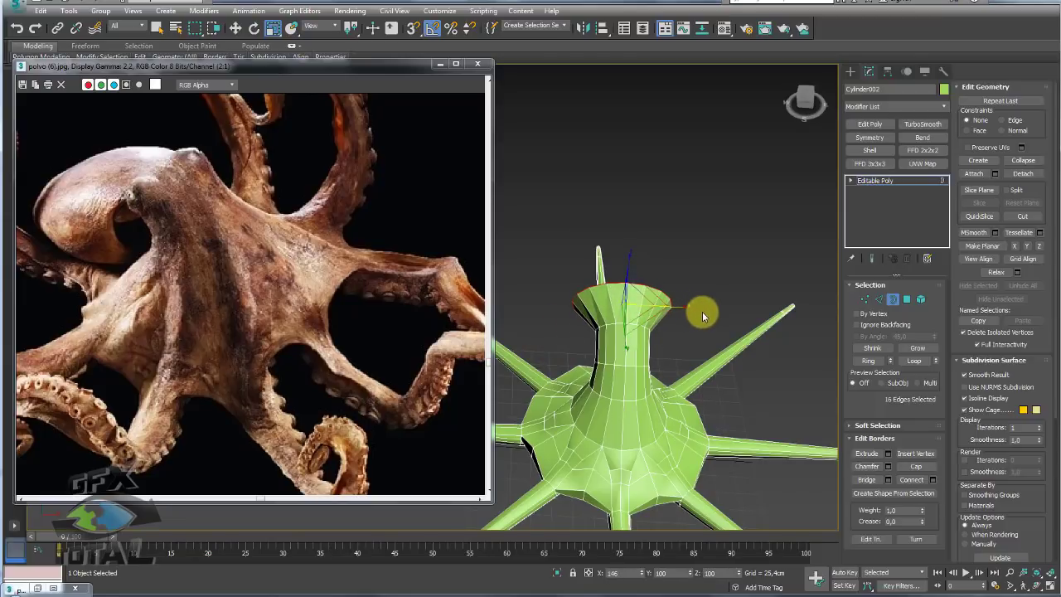
{"action": "mouse_move", "coordinate": [702, 311]}
{"action": "middle_mouse_down", "text": "alt"}
{"action": "mouse_move", "coordinate": [547, 341]}
{"action": "mouse_move", "coordinate": [511, 286]}
{"action": "mouse_move", "coordinate": [543, 308]}
{"action": "mouse_move", "coordinate": [561, 304]}
{"action": "mouse_move", "coordinate": [634, 257]}
{"action": "middle_mouse_up", "text": "alt"}
Extrude another tube segment extending the head to the right and taper its end.
{"action": "key", "text": "w"}
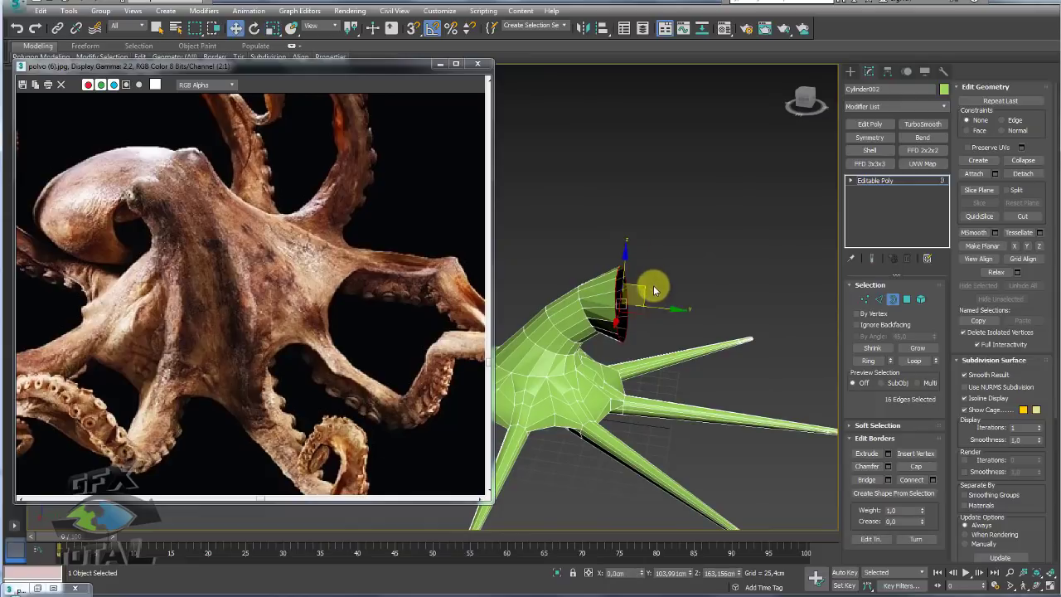
{"action": "left_click_drag", "start_coordinate": [644, 287], "coordinate": [688, 290], "text": "shift"}
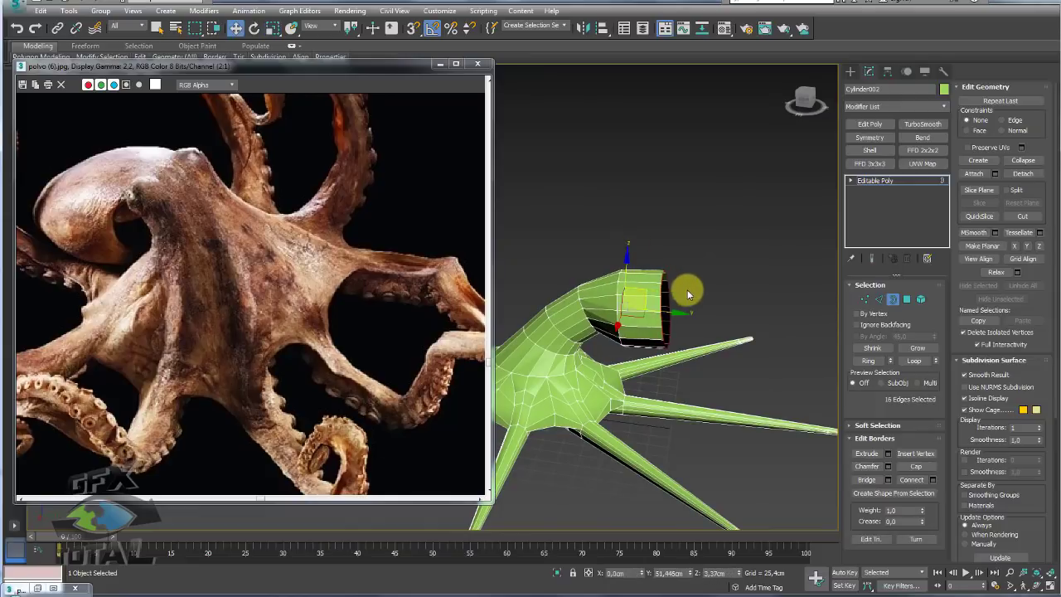
{"action": "key", "text": "e"}
{"action": "key", "text": "r"}
{"action": "key", "text": "e"}
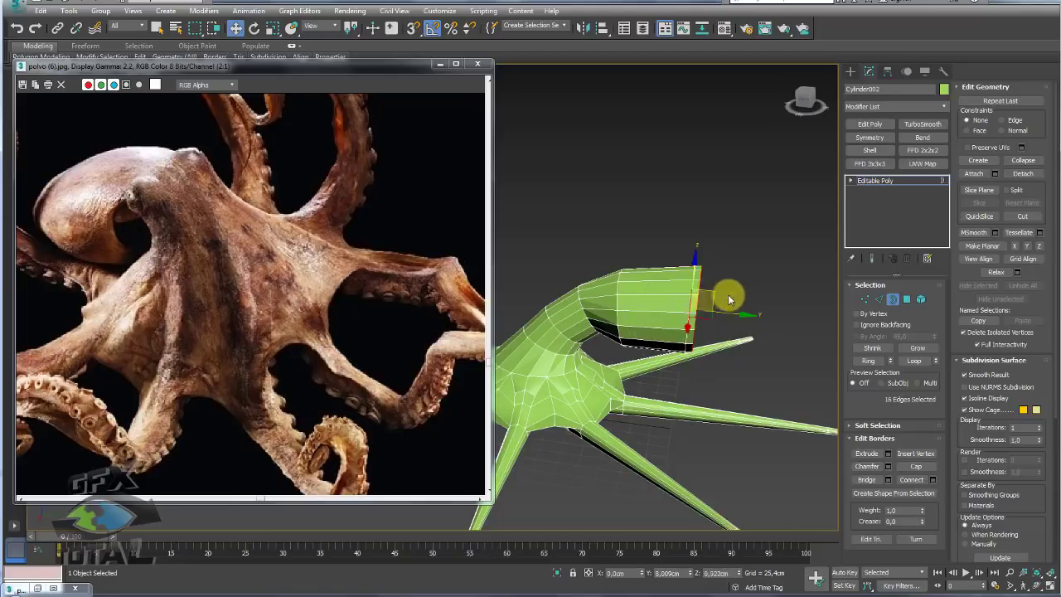
{"action": "left_click_drag", "start_coordinate": [721, 291], "coordinate": [771, 313], "text": "shift"}
{"action": "middle_click_drag", "start_coordinate": [771, 313], "coordinate": [705, 304]}
{"action": "key", "text": "e"}
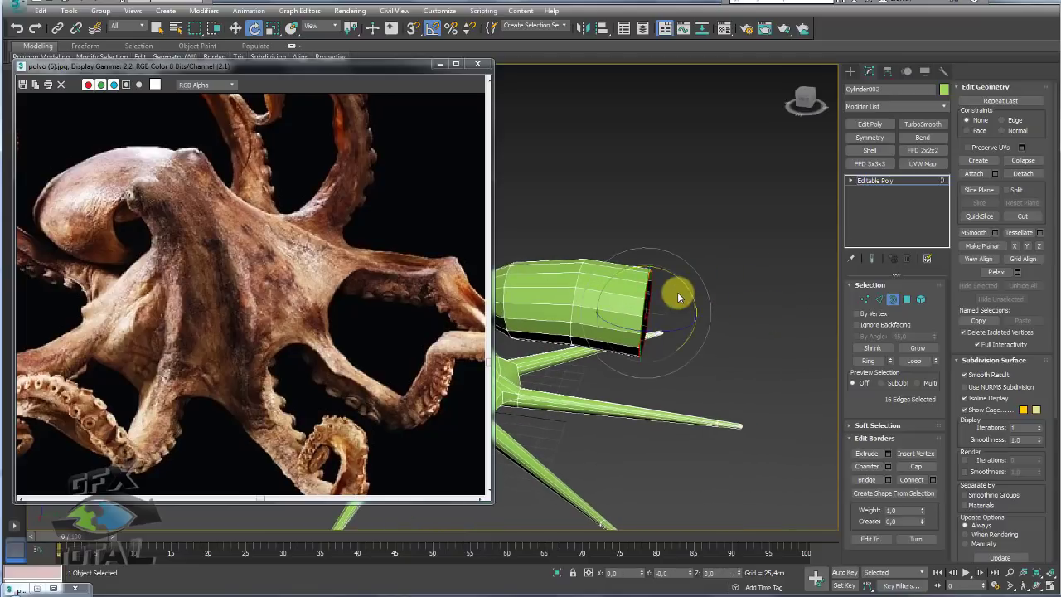
{"action": "key", "text": "r"}
{"action": "left_click_drag", "start_coordinate": [651, 263], "coordinate": [655, 292]}
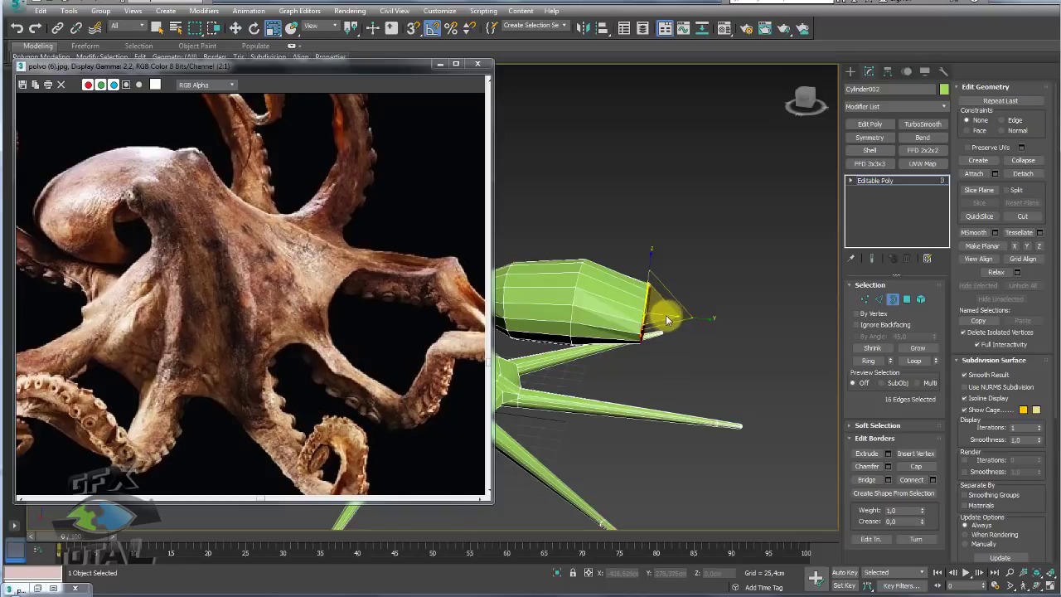
Shrink and squash the head's end ring, then view the whole head.
{"action": "mouse_move", "coordinate": [665, 315]}
{"action": "middle_mouse_down", "text": "alt"}
{"action": "mouse_move", "coordinate": [571, 337]}
{"action": "mouse_move", "coordinate": [673, 315]}
{"action": "middle_mouse_up", "text": "alt"}
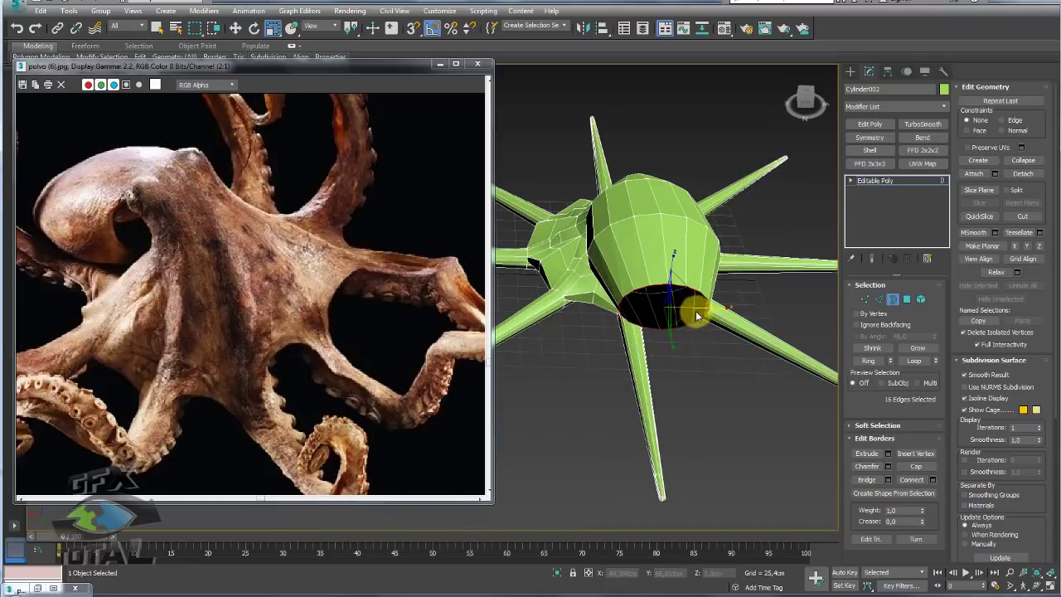
{"action": "mouse_move", "coordinate": [711, 307]}
{"action": "left_mouse_down"}
{"action": "mouse_move", "coordinate": [735, 308]}
{"action": "mouse_move", "coordinate": [674, 319]}
{"action": "left_mouse_up"}
{"action": "key", "text": "e"}
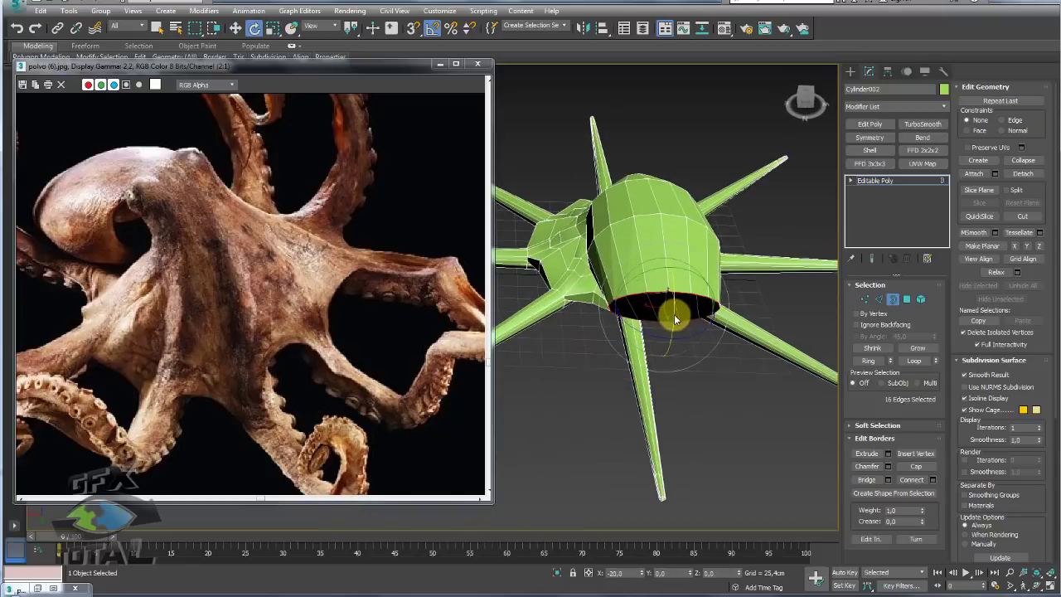
{"action": "mouse_move", "coordinate": [677, 319]}
{"action": "middle_mouse_down", "text": "alt"}
{"action": "mouse_move", "coordinate": [674, 291]}
{"action": "mouse_move", "coordinate": [715, 315]}
{"action": "middle_mouse_up", "text": "alt"}
{"action": "scroll", "coordinate": [689, 304], "scroll_direction": "up", "scroll_amount": 2}
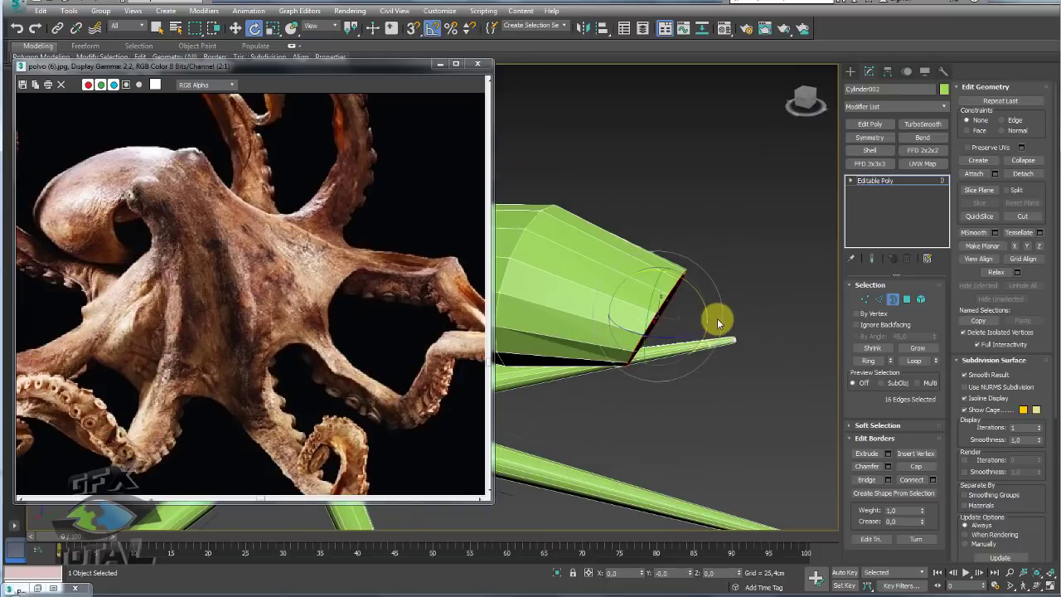
{"action": "scroll", "coordinate": [708, 280], "scroll_direction": "up", "scroll_amount": 2}
{"action": "key", "text": "r"}
{"action": "left_click_drag", "start_coordinate": [721, 226], "coordinate": [752, 328]}
{"action": "key", "text": "w"}
{"action": "scroll", "coordinate": [687, 303], "scroll_direction": "down", "scroll_amount": 2}
{"action": "mouse_move", "coordinate": [757, 303]}
{"action": "middle_mouse_down", "text": "alt"}
{"action": "mouse_move", "coordinate": [687, 303]}
{"action": "mouse_move", "coordinate": [710, 343]}
{"action": "mouse_move", "coordinate": [649, 323]}
{"action": "middle_mouse_up", "text": "alt"}
Cap the head's open end and select cap vertices in Vertex mode.
{"action": "left_click", "coordinate": [915, 467]}
{"action": "left_click", "coordinate": [867, 300]}
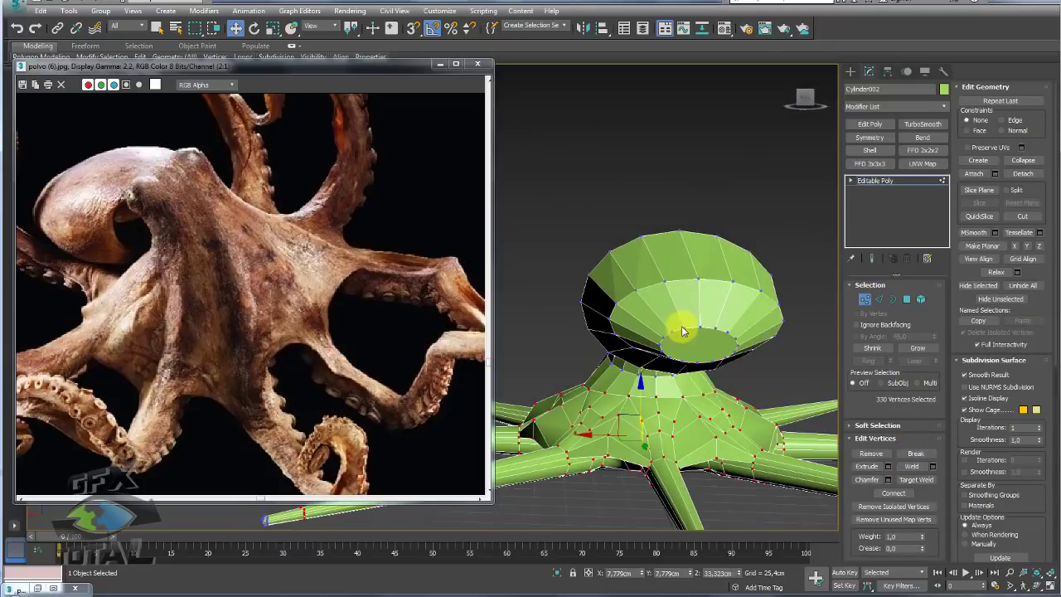
{"action": "scroll", "coordinate": [679, 322], "scroll_direction": "up", "scroll_amount": 2}
{"action": "left_click", "coordinate": [704, 381], "text": "ctrl"}
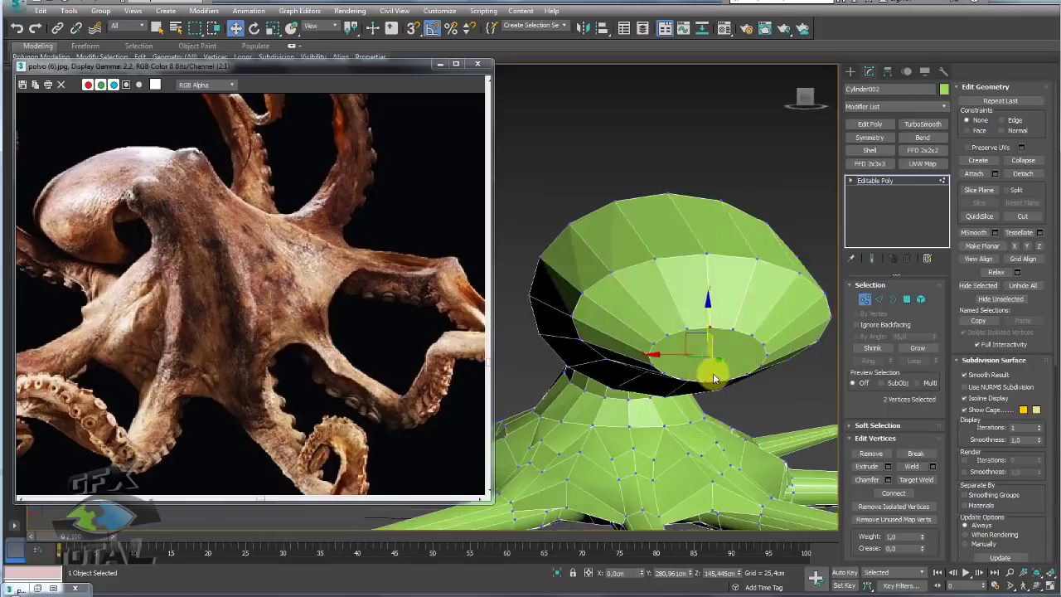
{"action": "middle_click_drag", "start_coordinate": [704, 382], "coordinate": [694, 301], "text": "alt"}
{"action": "scroll", "coordinate": [694, 300], "scroll_direction": "up", "scroll_amount": 2}
{"action": "left_click", "coordinate": [893, 492]}
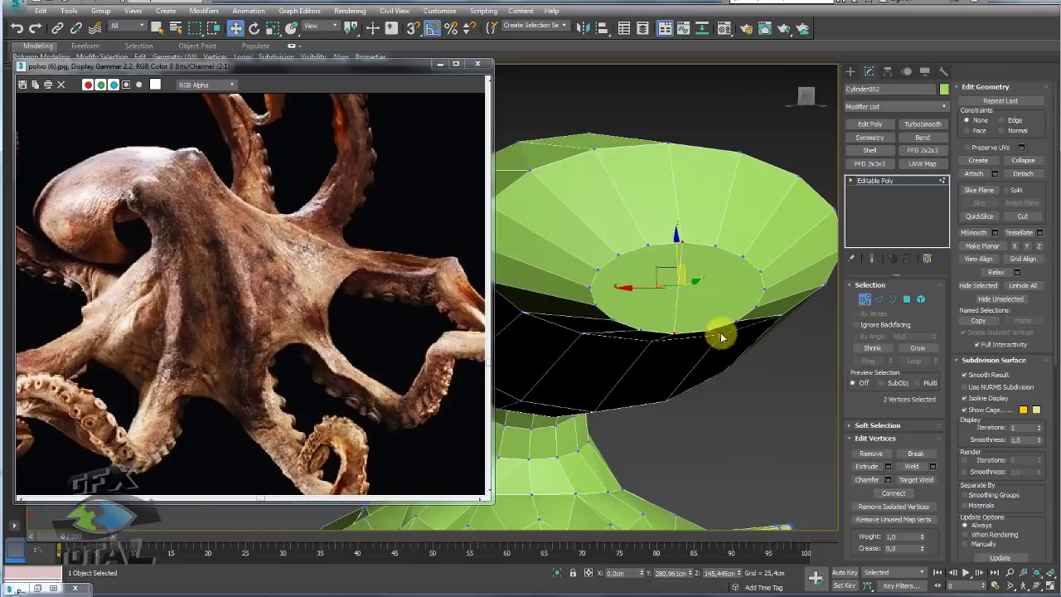
Cut a new edge from a cap rim vertex through the centre to the opposite edge.
{"action": "key", "text": "q"}
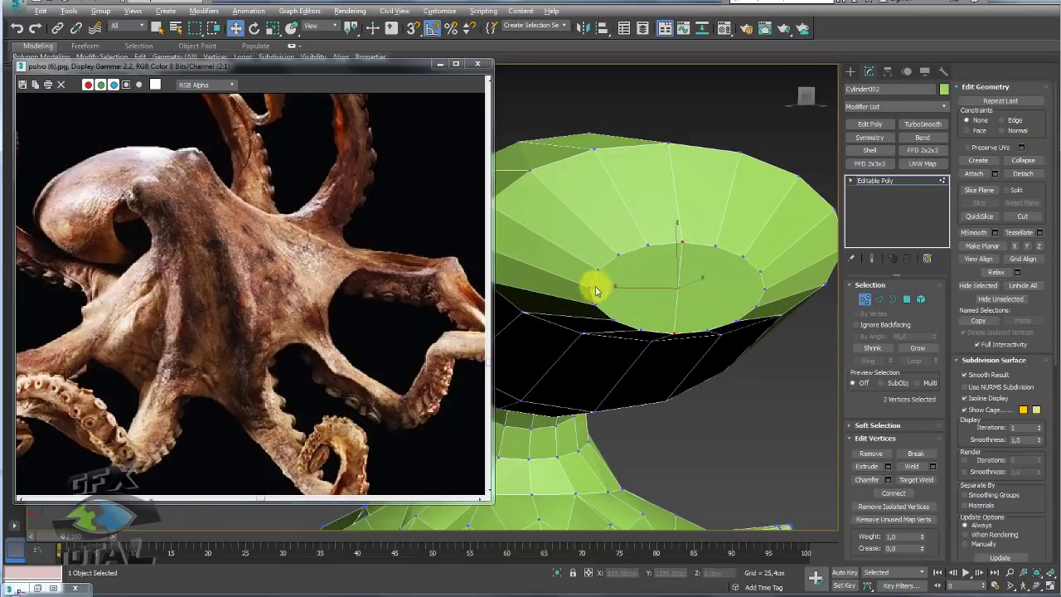
{"action": "left_click", "coordinate": [592, 289]}
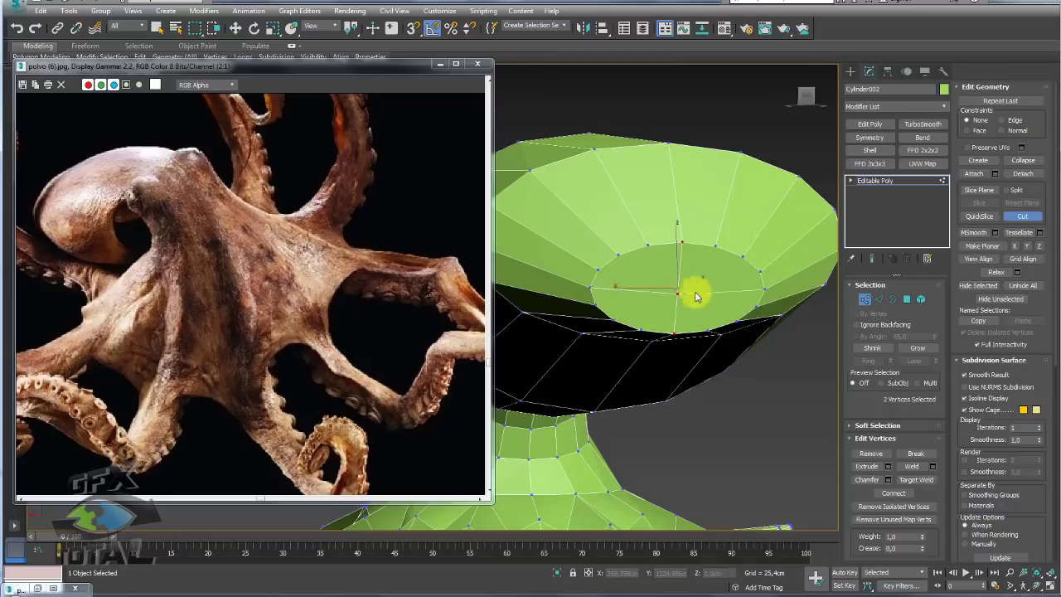
{"action": "left_click", "coordinate": [678, 289]}
{"action": "left_click", "coordinate": [757, 288]}
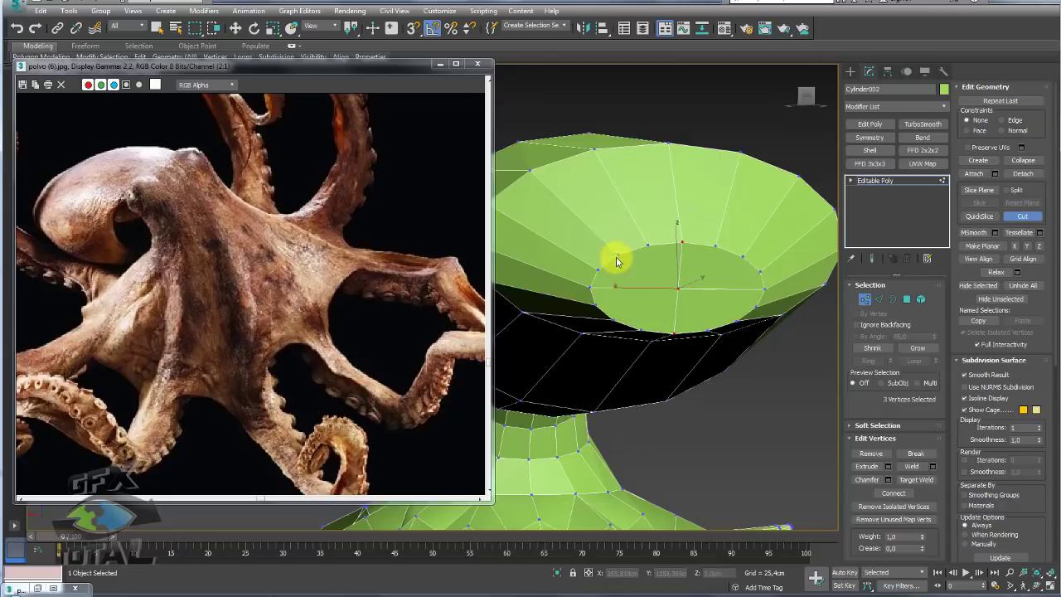
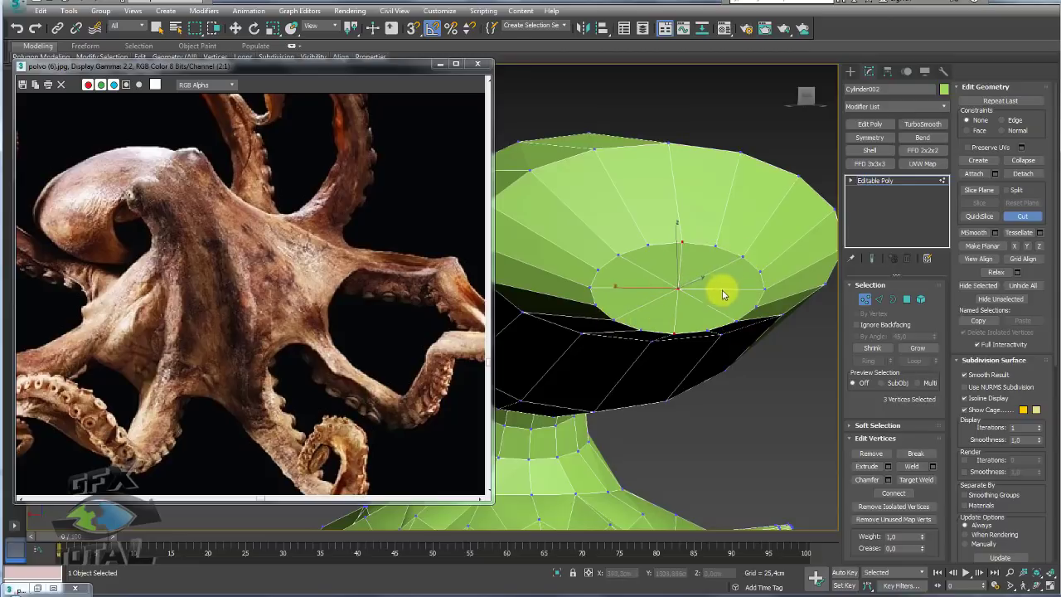
Nudge the cap vertices slightly right and Relax the cap polygons to even them out.
{"action": "key", "text": "w"}
{"action": "middle_click_drag", "start_coordinate": [678, 294], "coordinate": [687, 310], "text": "alt"}
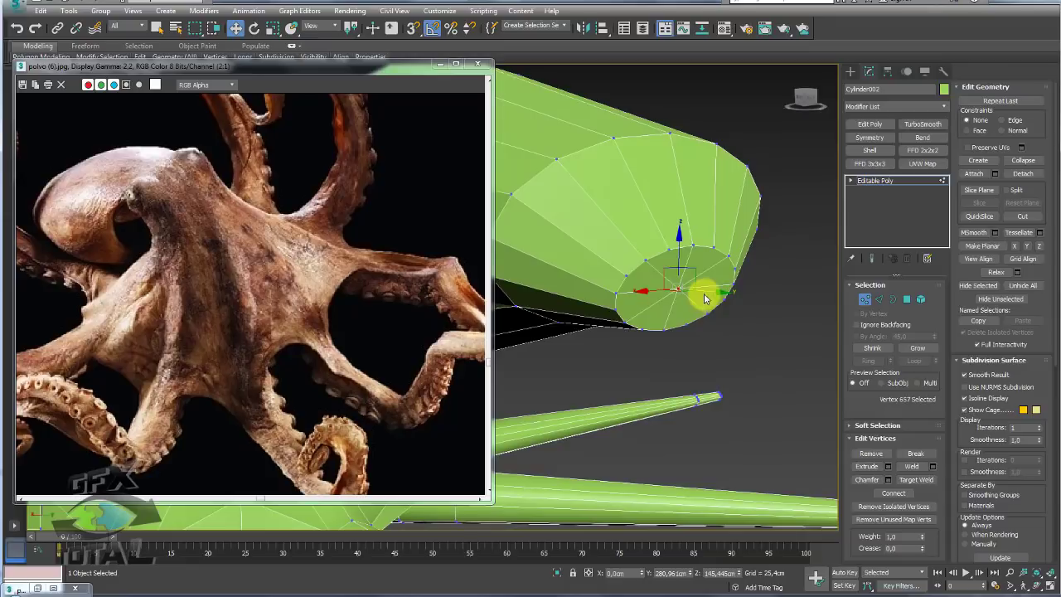
{"action": "left_click_drag", "start_coordinate": [705, 298], "coordinate": [726, 297]}
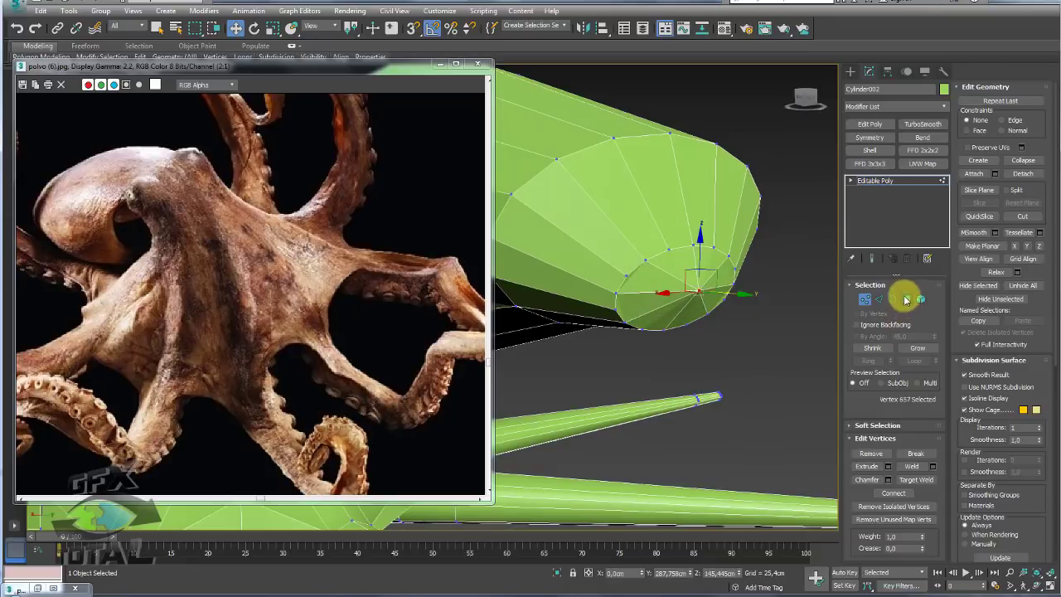
{"action": "left_click", "coordinate": [907, 299]}
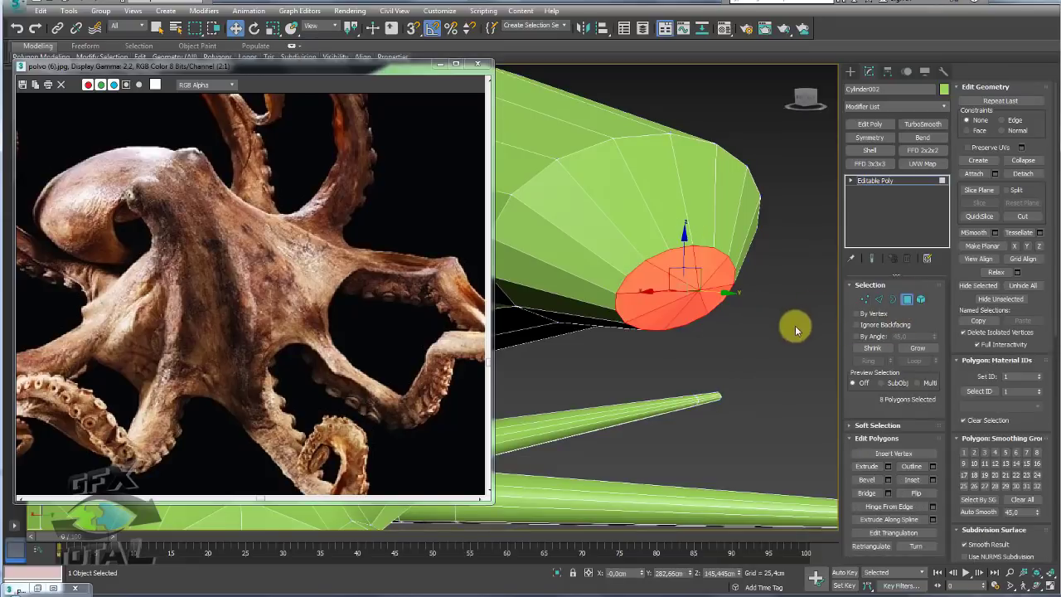
{"action": "left_click", "coordinate": [995, 275]}
Leave sub-object editing, check the octopus from the side, and switch to Edge level.
{"action": "mouse_move", "coordinate": [804, 290]}
{"action": "middle_mouse_down", "text": "alt"}
{"action": "mouse_move", "coordinate": [731, 304]}
{"action": "mouse_move", "coordinate": [733, 291]}
{"action": "mouse_move", "coordinate": [709, 469]}
{"action": "middle_mouse_up", "text": "alt"}
{"action": "left_click", "coordinate": [882, 180]}
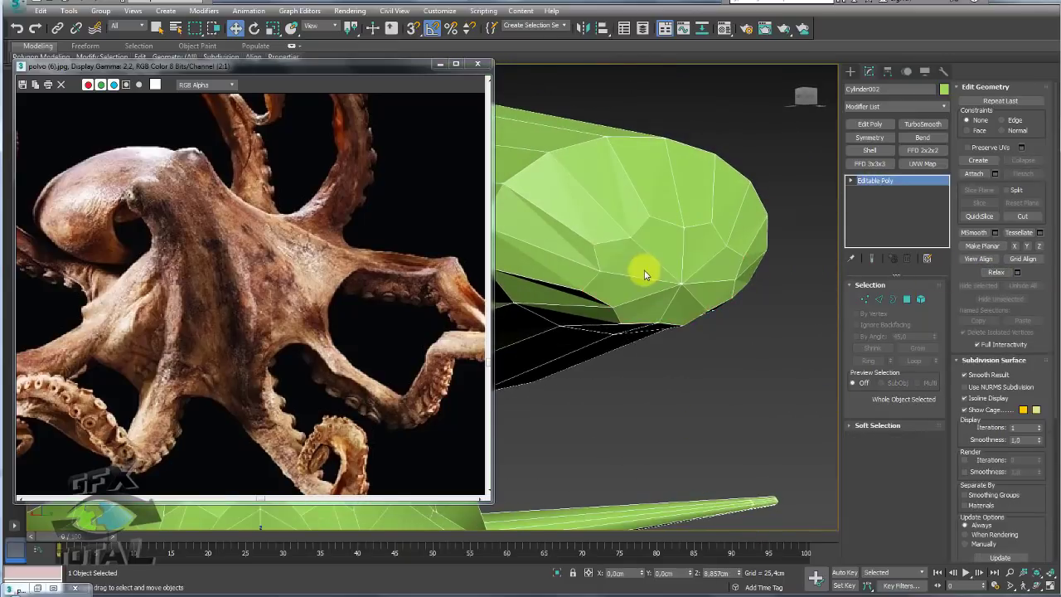
{"action": "mouse_move", "coordinate": [642, 267]}
{"action": "middle_mouse_down", "text": "alt"}
{"action": "mouse_move", "coordinate": [651, 319]}
{"action": "mouse_move", "coordinate": [722, 291]}
{"action": "mouse_move", "coordinate": [789, 325]}
{"action": "mouse_move", "coordinate": [666, 304]}
{"action": "middle_mouse_up", "text": "alt"}
{"action": "mouse_move", "coordinate": [598, 304]}
{"action": "middle_mouse_down", "text": "alt"}
{"action": "mouse_move", "coordinate": [625, 285]}
{"action": "mouse_move", "coordinate": [796, 276]}
{"action": "middle_mouse_up", "text": "alt"}
{"action": "left_click", "coordinate": [878, 299]}
In a wireframe Left view at Vertex level, box-select the vertices at the mantle end.
{"action": "middle_click_drag", "start_coordinate": [644, 301], "coordinate": [643, 301], "text": "alt"}
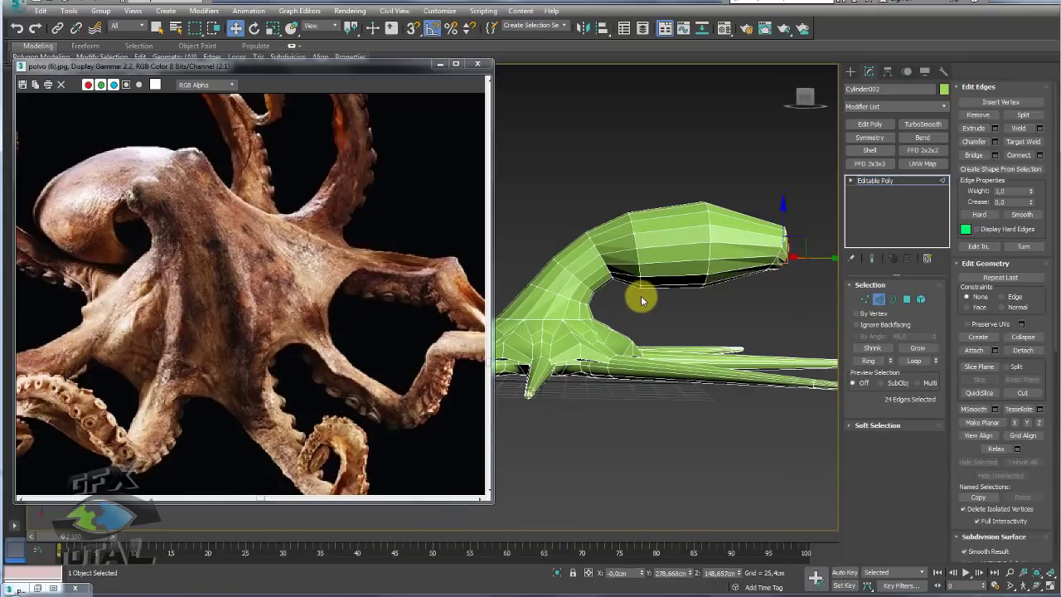
{"action": "key", "text": "l"}
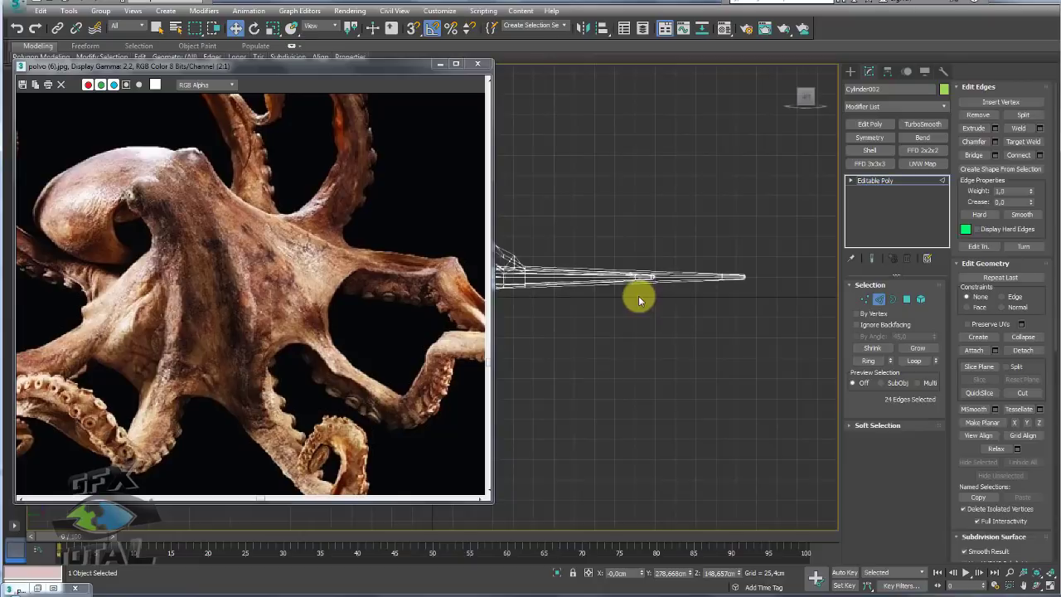
{"action": "left_click", "coordinate": [864, 299]}
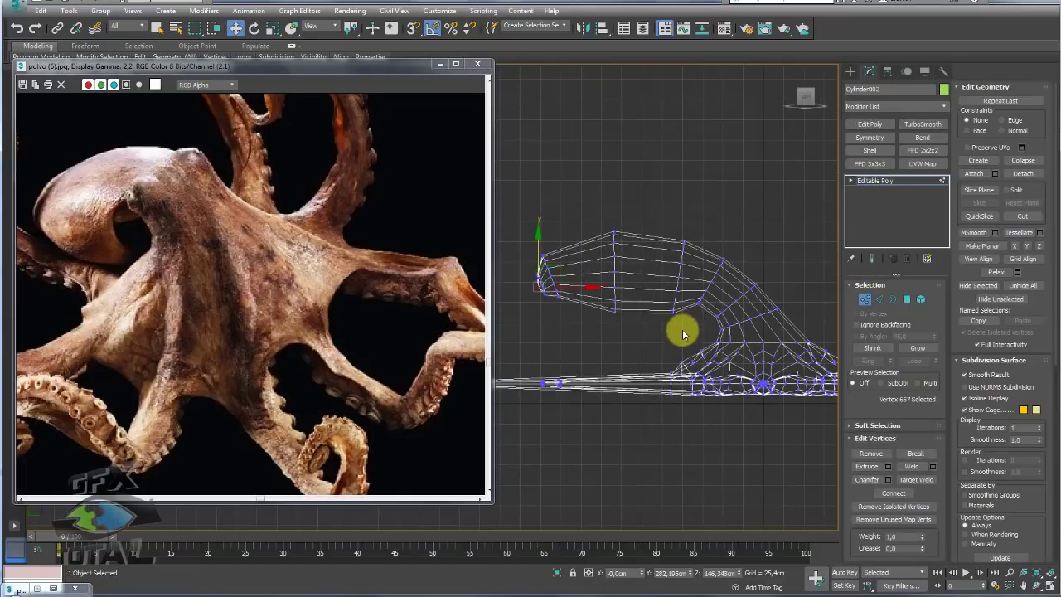
{"action": "scroll", "coordinate": [666, 301], "scroll_direction": "up", "scroll_amount": 3}
{"action": "scroll", "coordinate": [699, 301], "scroll_direction": "up", "scroll_amount": 2}
{"action": "left_click_drag", "start_coordinate": [699, 301], "coordinate": [705, 308]}
{"action": "key", "text": "e"}
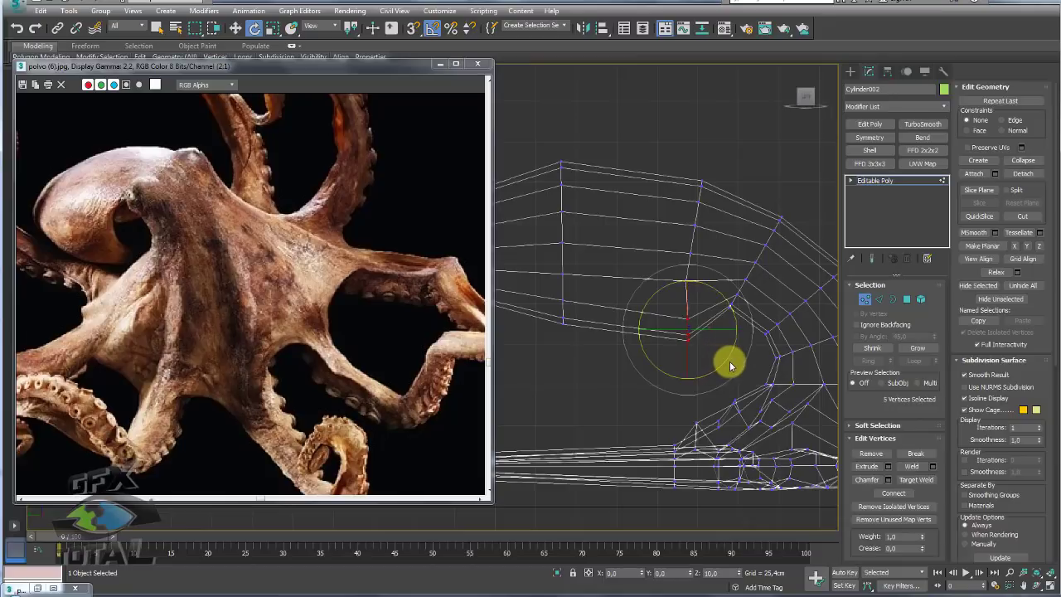
{"action": "left_click_drag", "start_coordinate": [701, 396], "coordinate": [544, 278]}
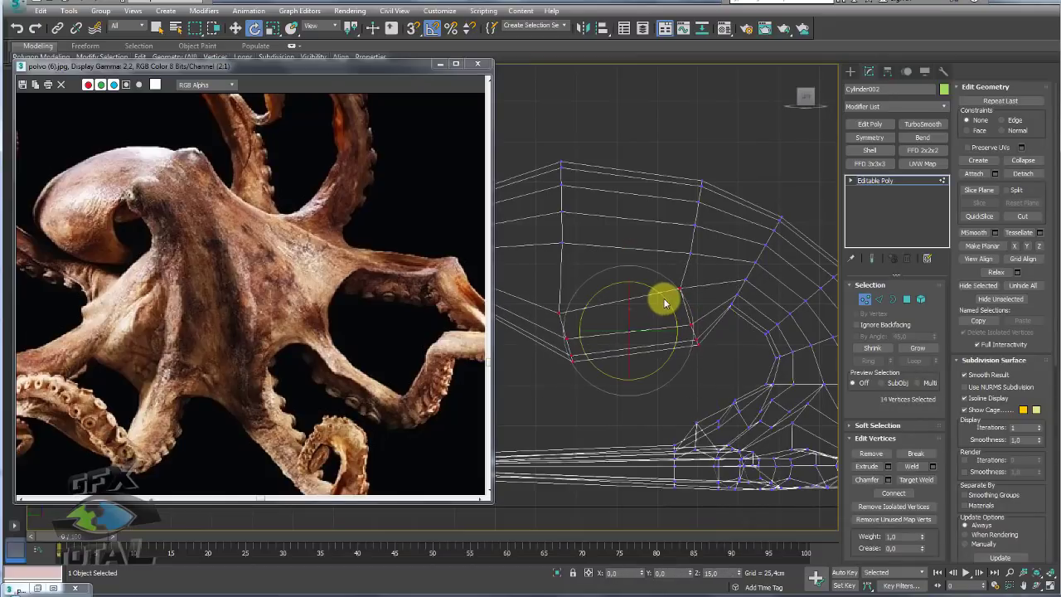
Select the mantle's end-cap vertices, rotate them -20 on Z and reposition them.
{"action": "middle_click_drag", "start_coordinate": [661, 301], "coordinate": [688, 290], "text": "alt"}
{"action": "left_click", "coordinate": [699, 274]}
{"action": "key", "text": "w"}
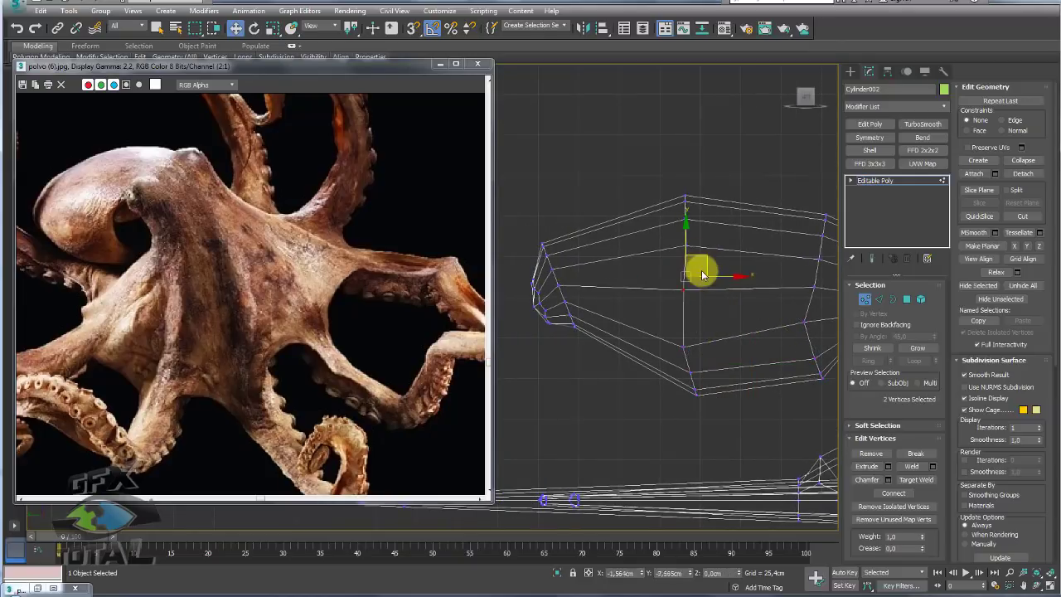
{"action": "left_click_drag", "start_coordinate": [602, 340], "coordinate": [517, 228]}
{"action": "key", "text": "e"}
{"action": "mouse_move", "coordinate": [590, 266]}
{"action": "left_mouse_down"}
{"action": "mouse_move", "coordinate": [588, 324]}
{"action": "mouse_move", "coordinate": [604, 326]}
{"action": "left_mouse_up"}
{"action": "key", "text": "w"}
{"action": "key", "text": "e"}
{"action": "key", "text": "w"}
Move individual vertices near the mantle's underside and tip to refine its curve.
{"action": "scroll", "coordinate": [655, 298], "scroll_direction": "down", "scroll_amount": 3}
{"action": "scroll", "coordinate": [676, 292], "scroll_direction": "up", "scroll_amount": 1}
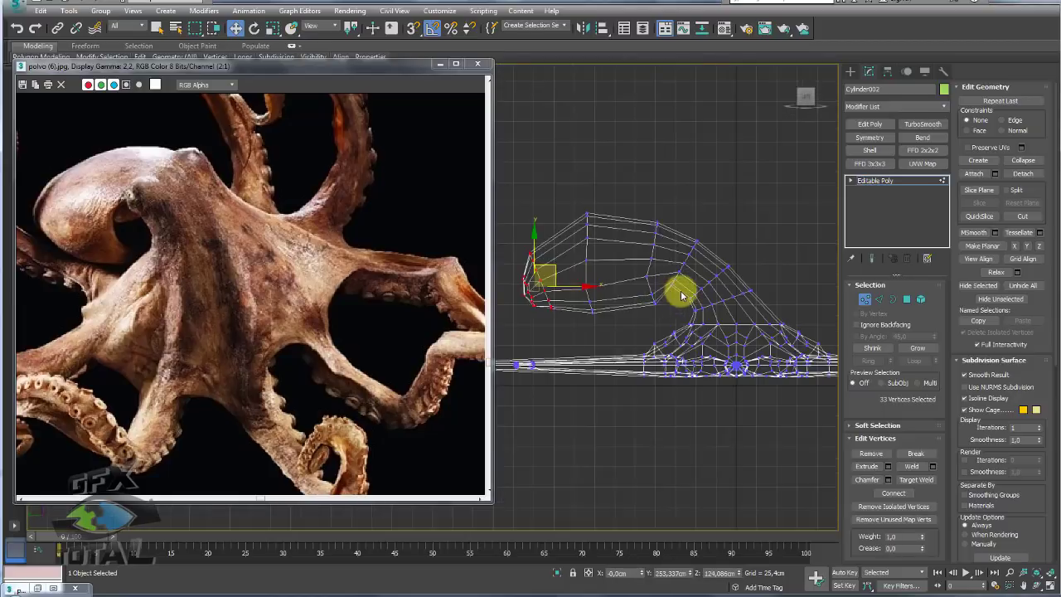
{"action": "scroll", "coordinate": [673, 292], "scroll_direction": "up", "scroll_amount": 2}
{"action": "left_click", "coordinate": [665, 276]}
{"action": "scroll", "coordinate": [667, 275], "scroll_direction": "up", "scroll_amount": 3}
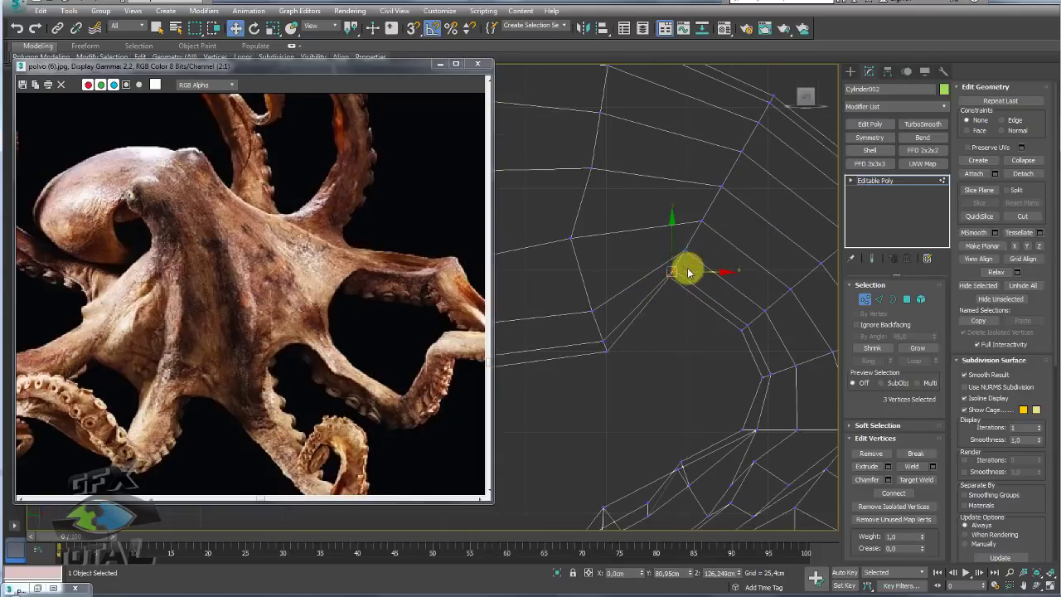
{"action": "left_click_drag", "start_coordinate": [700, 259], "coordinate": [713, 280]}
{"action": "key", "text": "e"}
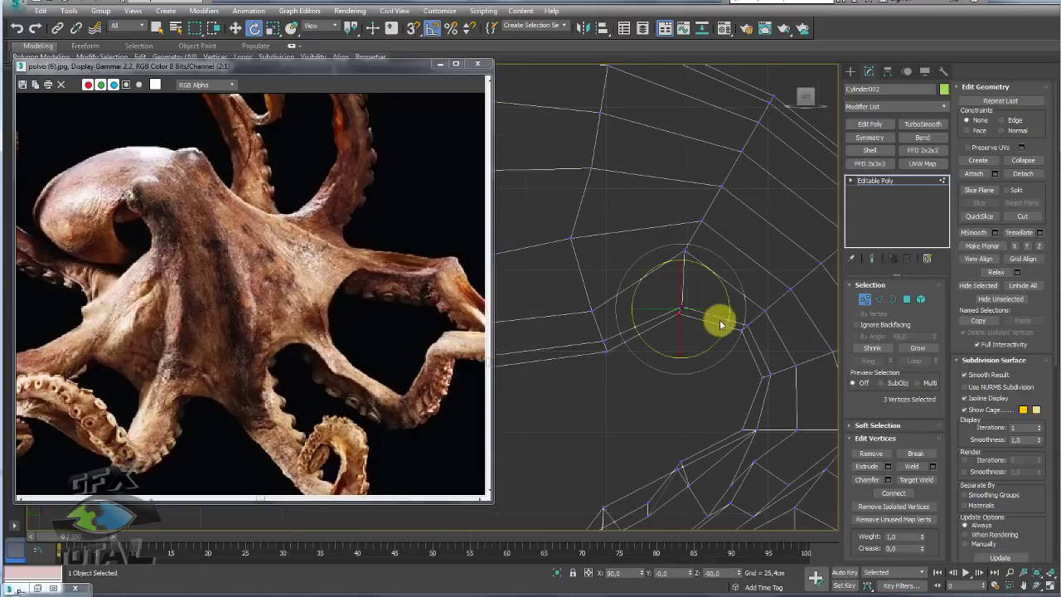
{"action": "left_click", "coordinate": [684, 250]}
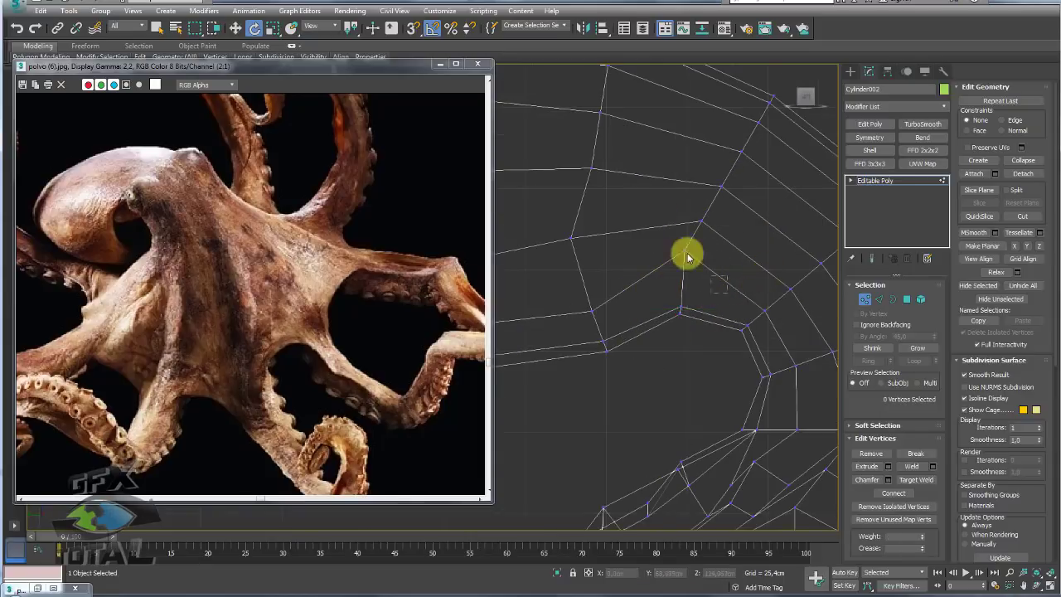
{"action": "key", "text": "w"}
{"action": "middle_click_drag", "start_coordinate": [704, 240], "coordinate": [663, 265]}
{"action": "scroll", "coordinate": [664, 265], "scroll_direction": "down", "scroll_amount": 3}
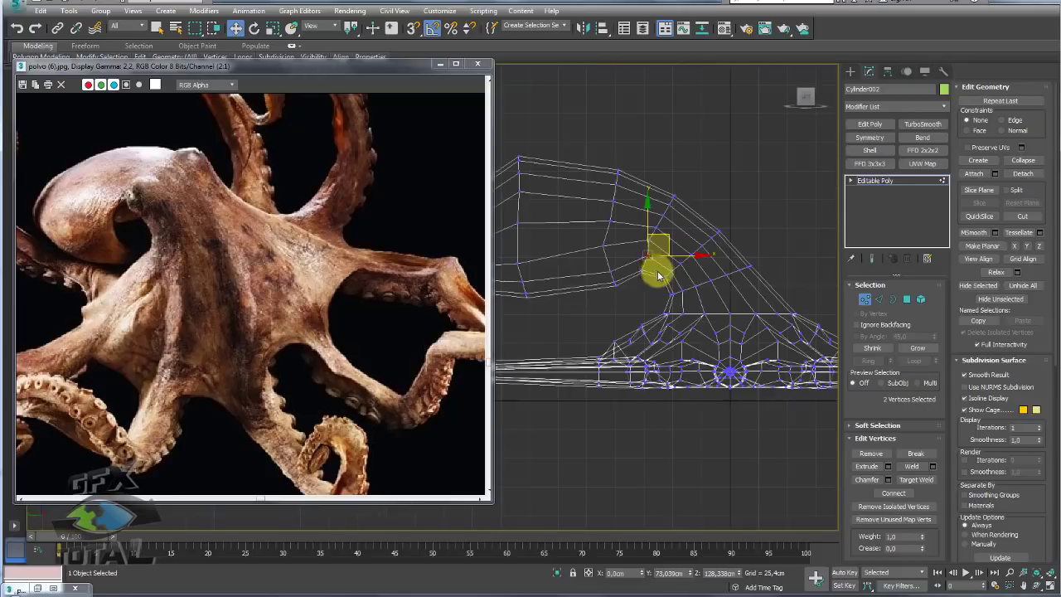
{"action": "scroll", "coordinate": [656, 260], "scroll_direction": "down", "scroll_amount": 3}
In shaded view, box-select the head vertices, Shrink the selection and move it higher.
{"action": "key", "text": "F3"}
{"action": "scroll", "coordinate": [694, 282], "scroll_direction": "up", "scroll_amount": 5}
{"action": "mouse_move", "coordinate": [733, 333]}
{"action": "middle_mouse_down", "text": "alt"}
{"action": "mouse_move", "coordinate": [644, 308]}
{"action": "mouse_move", "coordinate": [706, 318]}
{"action": "mouse_move", "coordinate": [722, 334]}
{"action": "mouse_move", "coordinate": [730, 279]}
{"action": "mouse_move", "coordinate": [760, 283]}
{"action": "middle_mouse_up", "text": "alt"}
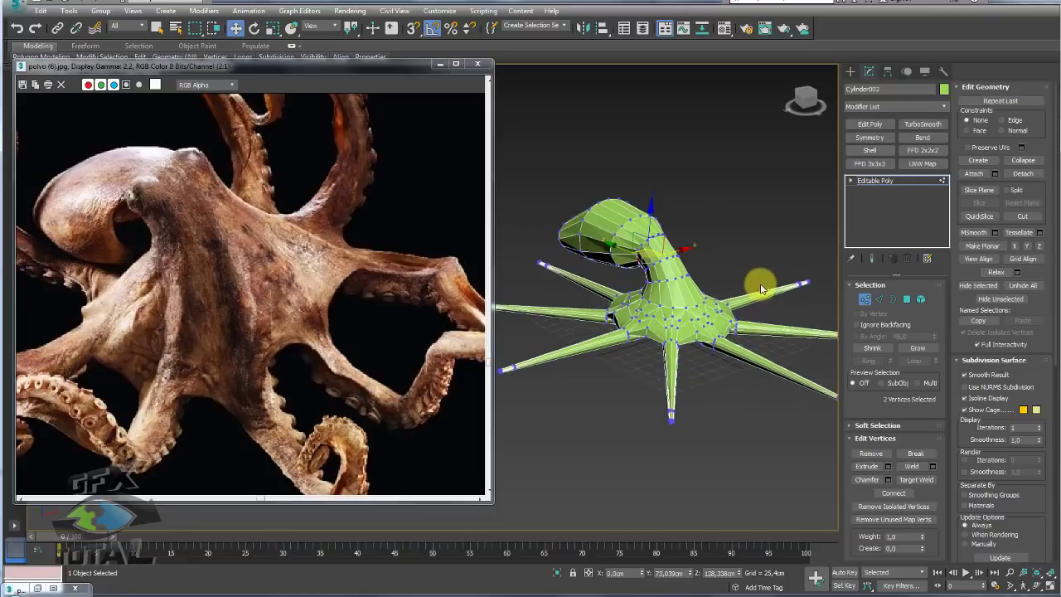
{"action": "scroll", "coordinate": [270, 277], "scroll_direction": "down", "scroll_amount": 1}
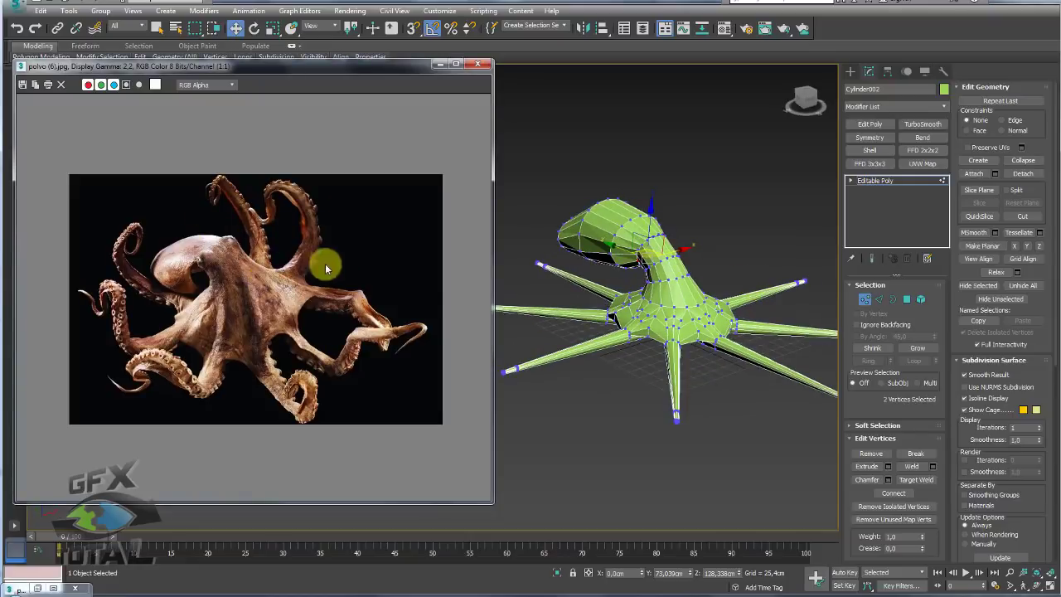
{"action": "middle_click_drag", "start_coordinate": [651, 257], "coordinate": [678, 253], "text": "alt"}
{"action": "middle_click_drag", "start_coordinate": [569, 222], "coordinate": [530, 181], "text": "alt"}
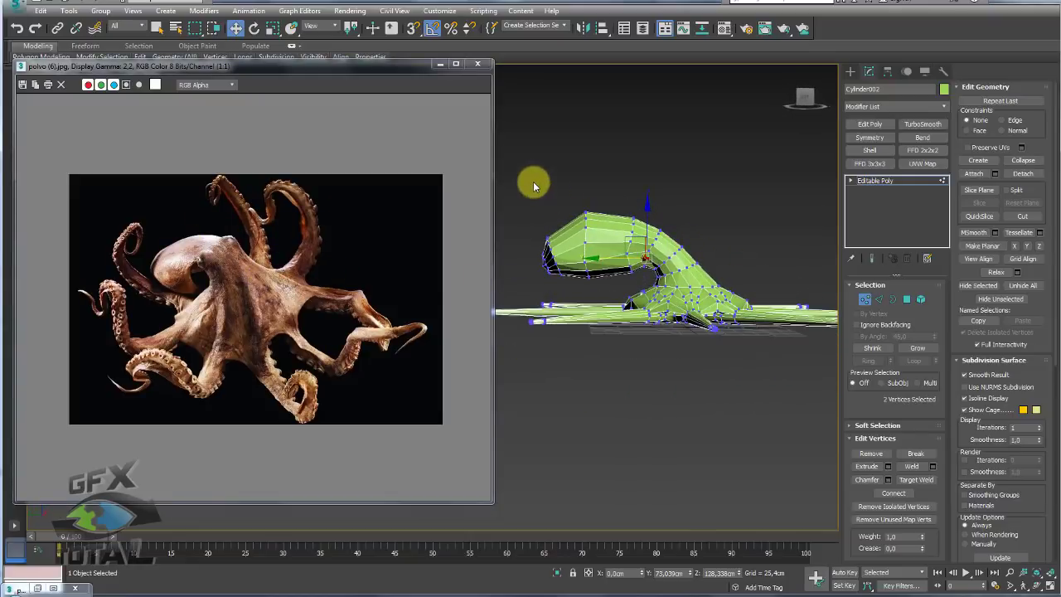
{"action": "left_click_drag", "start_coordinate": [528, 184], "coordinate": [620, 289]}
{"action": "left_click", "coordinate": [872, 348]}
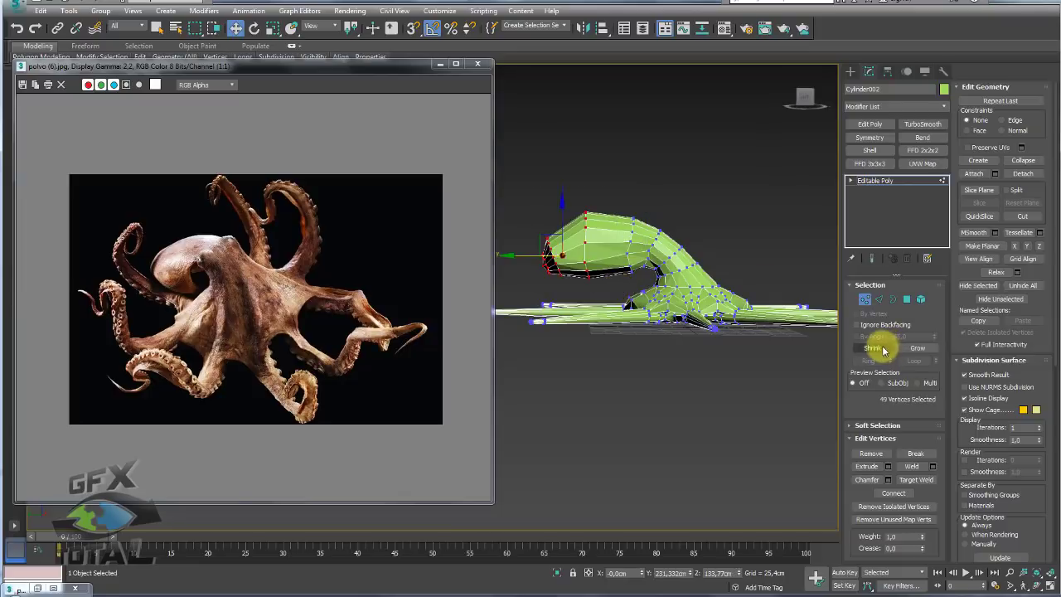
{"action": "left_click", "coordinate": [915, 352]}
{"action": "scroll", "coordinate": [597, 248], "scroll_direction": "up", "scroll_amount": 2}
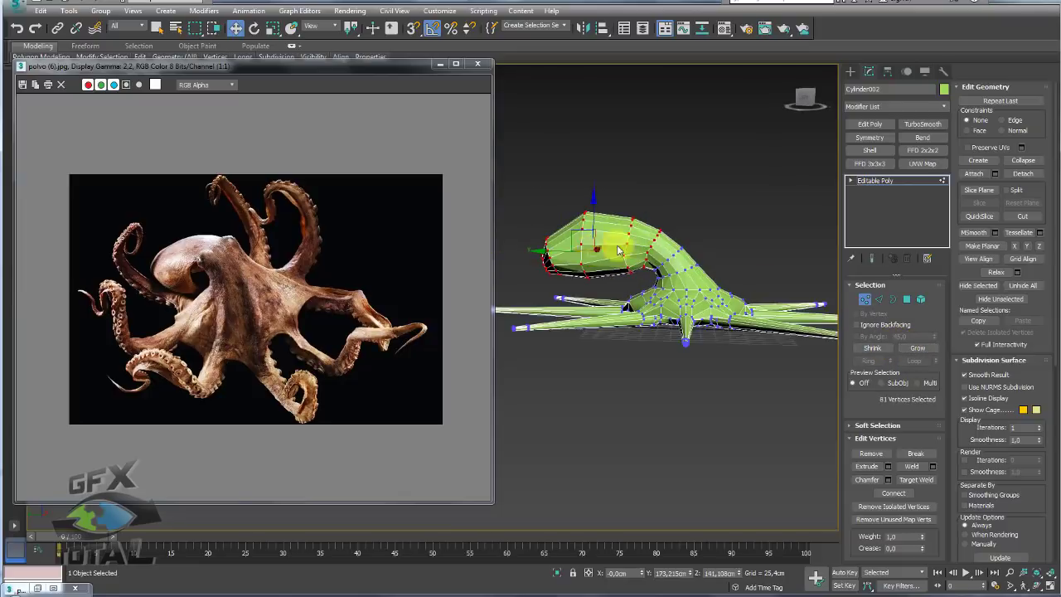
{"action": "scroll", "coordinate": [592, 241], "scroll_direction": "up", "scroll_amount": 4}
{"action": "key", "text": "w"}
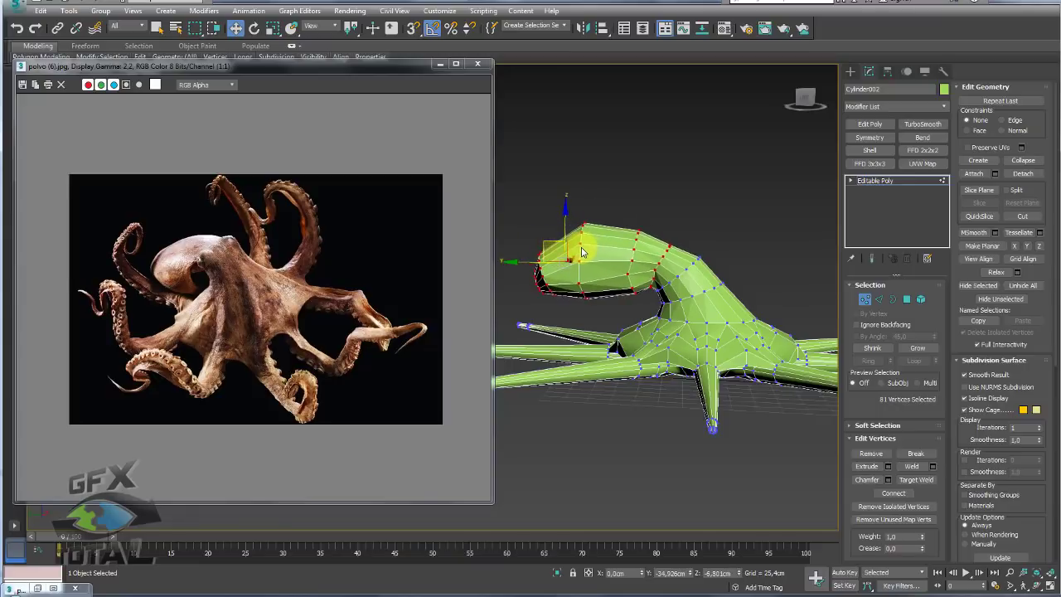
{"action": "mouse_move", "coordinate": [568, 244]}
{"action": "middle_mouse_down", "text": "alt"}
{"action": "mouse_move", "coordinate": [641, 302]}
{"action": "mouse_move", "coordinate": [611, 339]}
{"action": "mouse_move", "coordinate": [677, 209]}
{"action": "middle_mouse_up", "text": "alt"}
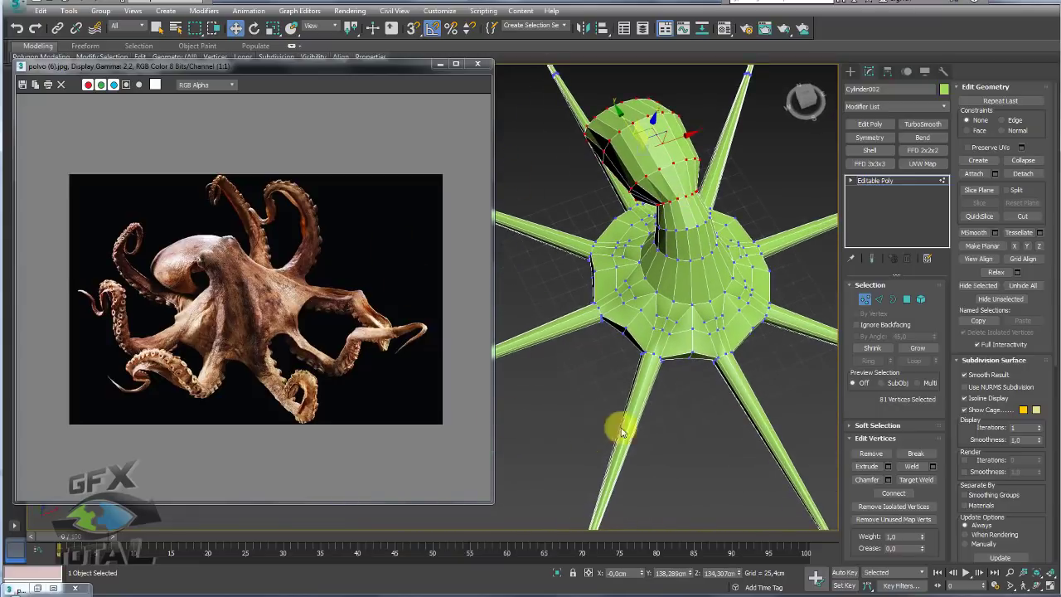
{"action": "mouse_move", "coordinate": [605, 291]}
{"action": "middle_mouse_down", "text": "alt"}
{"action": "mouse_move", "coordinate": [608, 310]}
{"action": "mouse_move", "coordinate": [699, 320]}
{"action": "mouse_move", "coordinate": [700, 274]}
{"action": "middle_mouse_up", "text": "alt"}
{"action": "scroll", "coordinate": [594, 318], "scroll_direction": "up", "scroll_amount": 2}
In Top view, select the vertices of the body's outer ring.
{"action": "key", "text": "t"}
{"action": "left_click", "coordinate": [661, 240]}
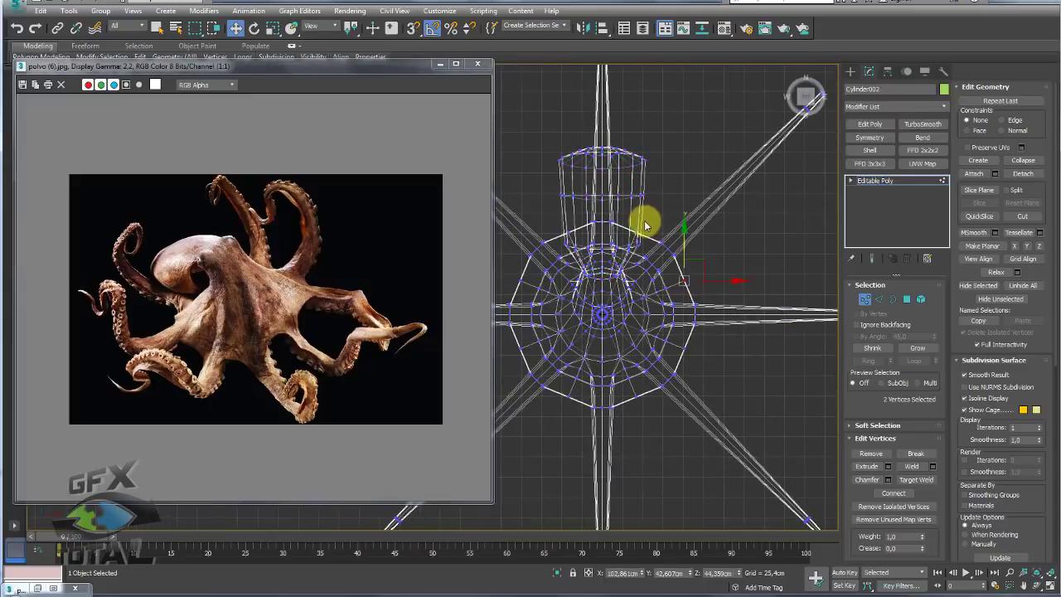
{"action": "scroll", "coordinate": [644, 236], "scroll_direction": "up", "scroll_amount": 3}
{"action": "middle_click_drag", "start_coordinate": [644, 241], "coordinate": [746, 201]}
{"action": "scroll", "coordinate": [746, 201], "scroll_direction": "down", "scroll_amount": 1}
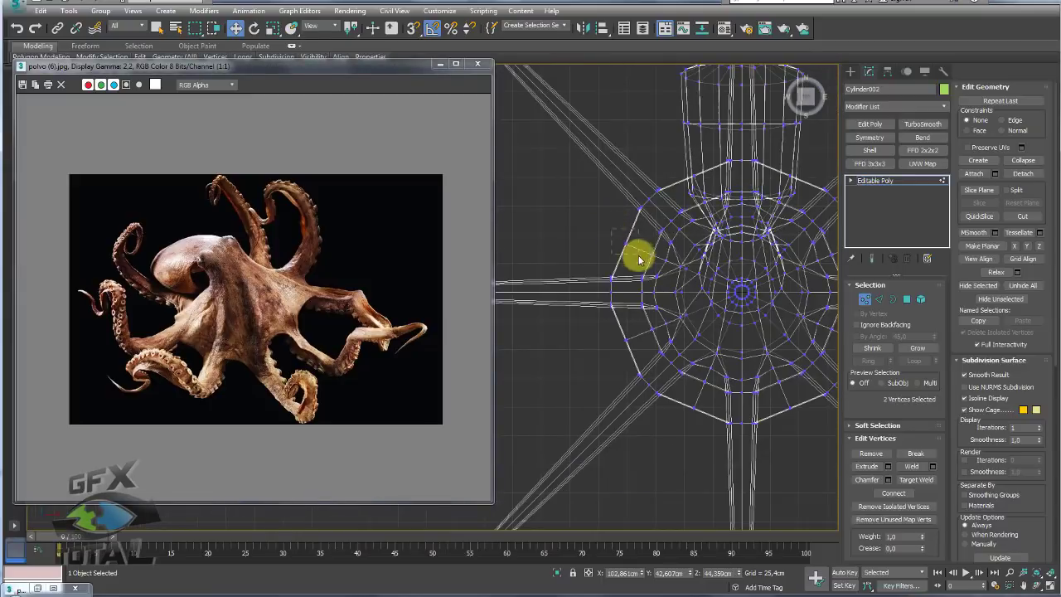
{"action": "left_click_drag", "start_coordinate": [611, 229], "coordinate": [639, 259], "text": "ctrl"}
{"action": "left_click", "coordinate": [625, 339], "text": "ctrl"}
{"action": "left_click", "coordinate": [691, 406], "text": "ctrl"}
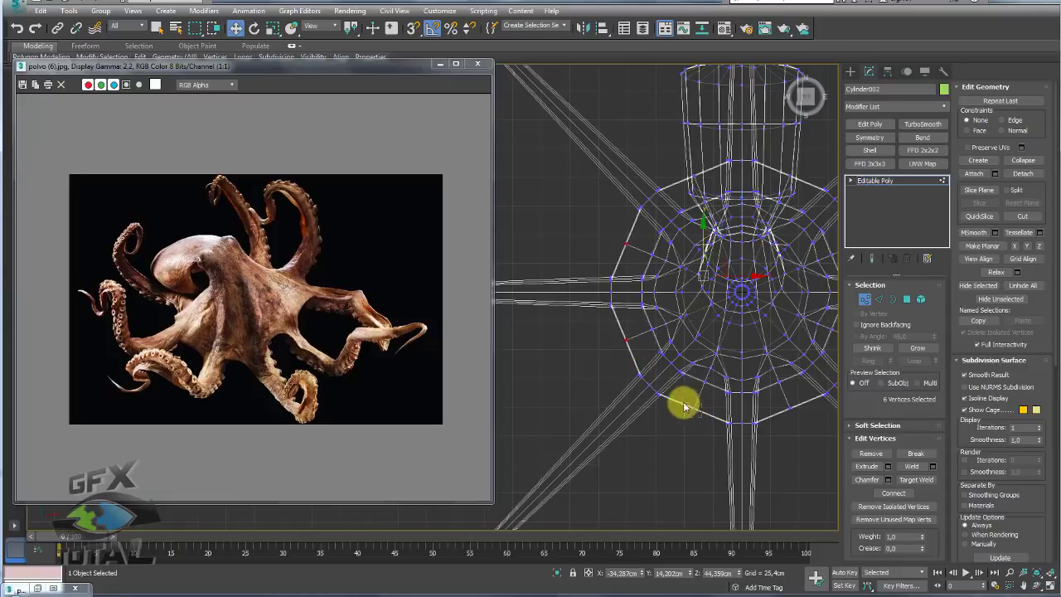
{"action": "middle_click_drag", "start_coordinate": [756, 418], "coordinate": [628, 383]}
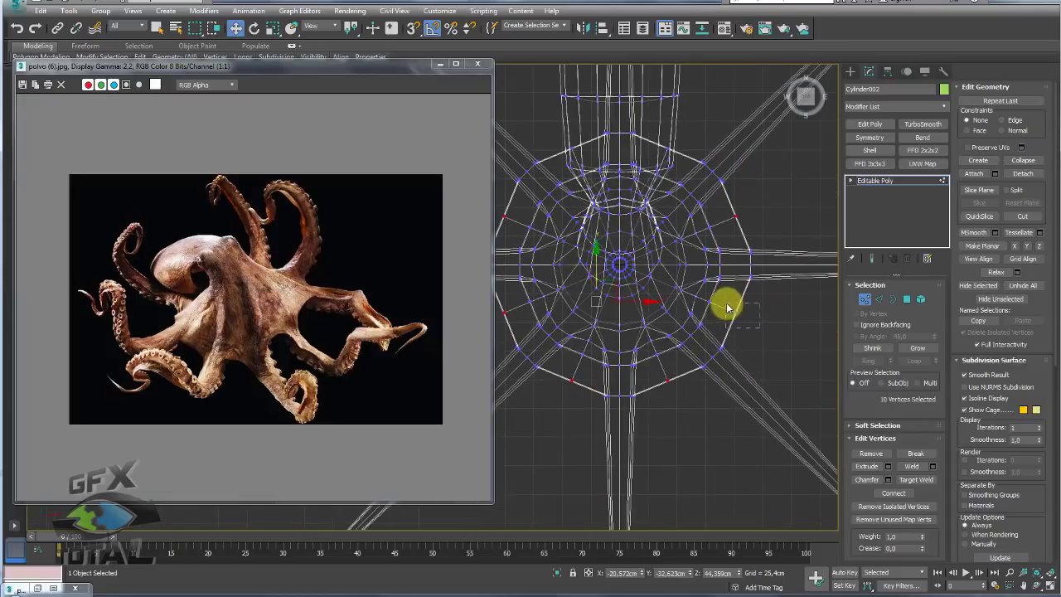
{"action": "left_click_drag", "start_coordinate": [719, 314], "coordinate": [661, 263], "text": "ctrl"}
{"action": "middle_click_drag", "start_coordinate": [653, 280], "coordinate": [605, 216], "text": "alt"}
Add the remaining ring vertices and scale the ring inward to 90%.
{"action": "scroll", "coordinate": [613, 208], "scroll_direction": "up", "scroll_amount": 3}
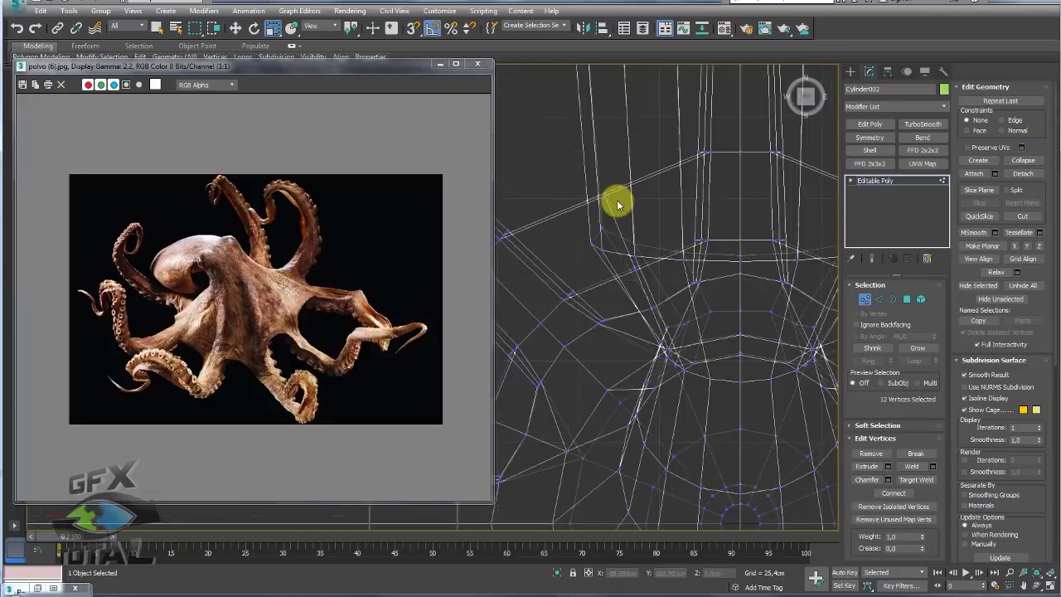
{"action": "scroll", "coordinate": [613, 199], "scroll_direction": "up", "scroll_amount": 2}
{"action": "scroll", "coordinate": [647, 206], "scroll_direction": "down", "scroll_amount": 3}
{"action": "left_click", "coordinate": [705, 208], "text": "ctrl"}
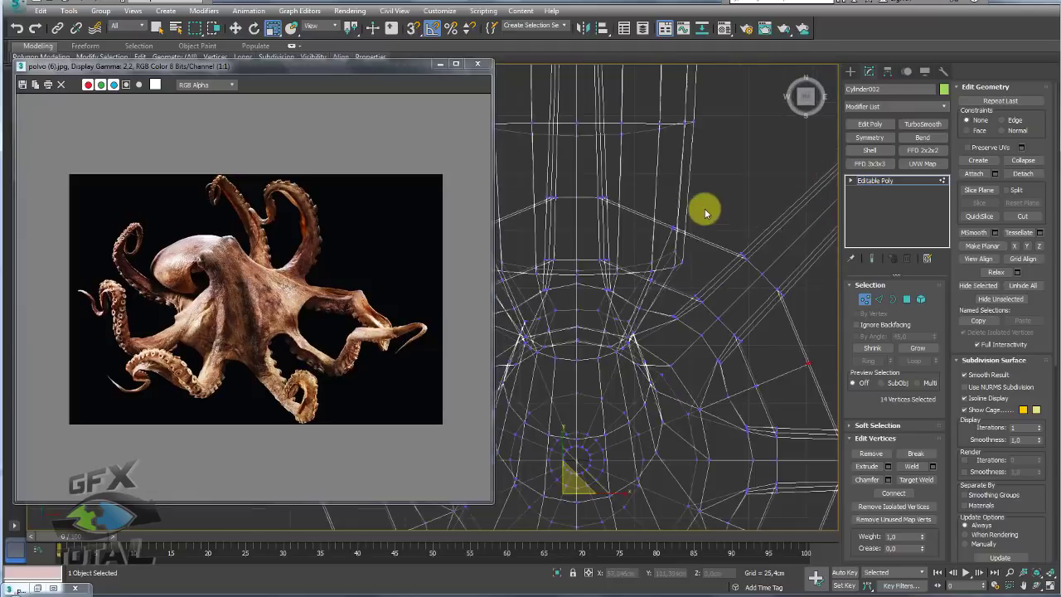
{"action": "scroll", "coordinate": [688, 217], "scroll_direction": "up", "scroll_amount": 3}
{"action": "scroll", "coordinate": [680, 249], "scroll_direction": "down", "scroll_amount": 5}
{"action": "left_click", "coordinate": [695, 310], "text": "ctrl"}
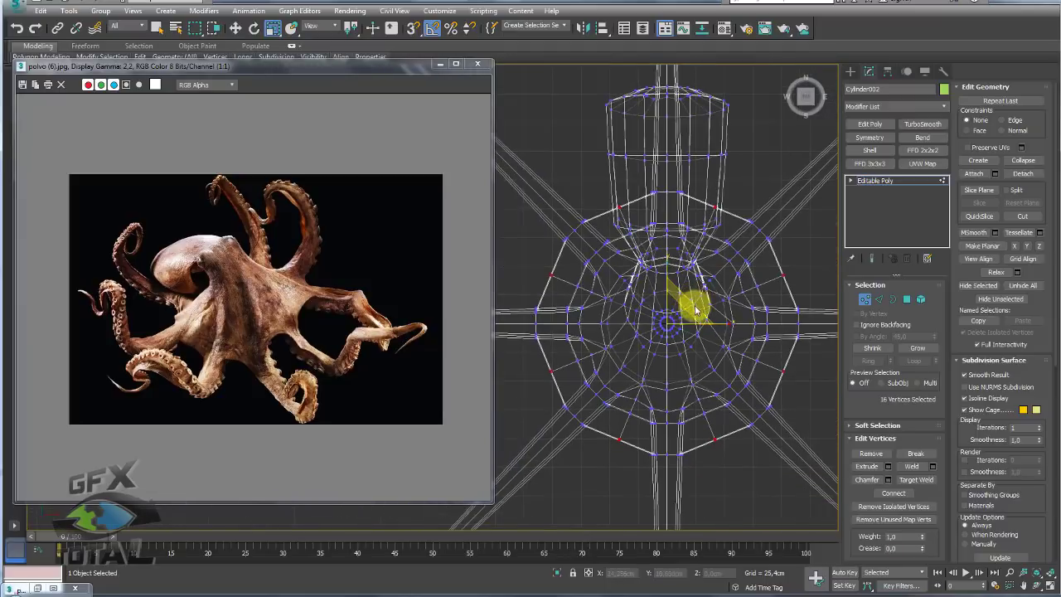
{"action": "left_click_drag", "start_coordinate": [697, 312], "coordinate": [693, 316]}
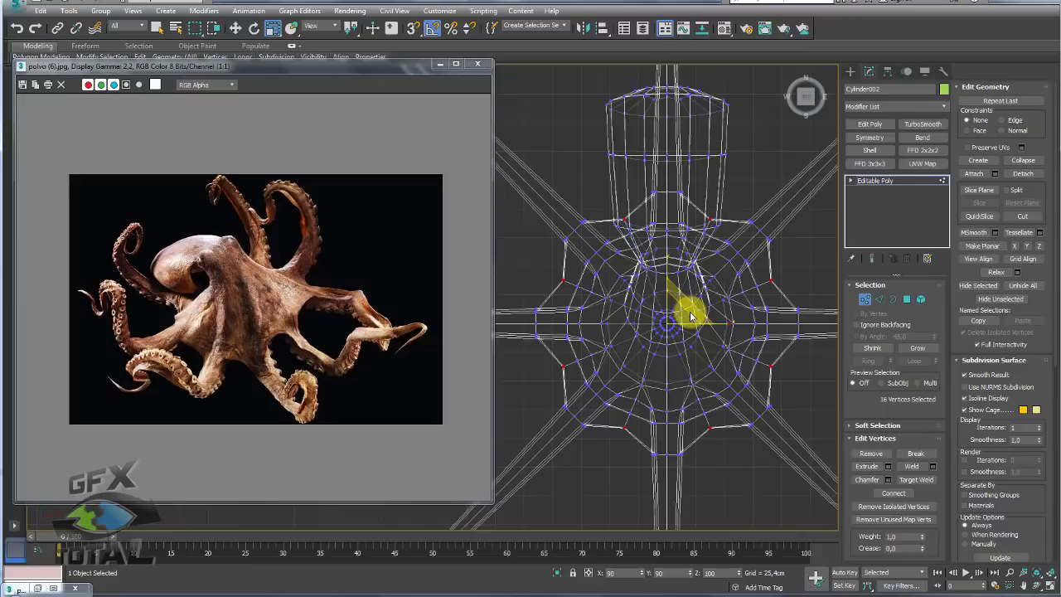
{"action": "left_click", "coordinate": [559, 352]}
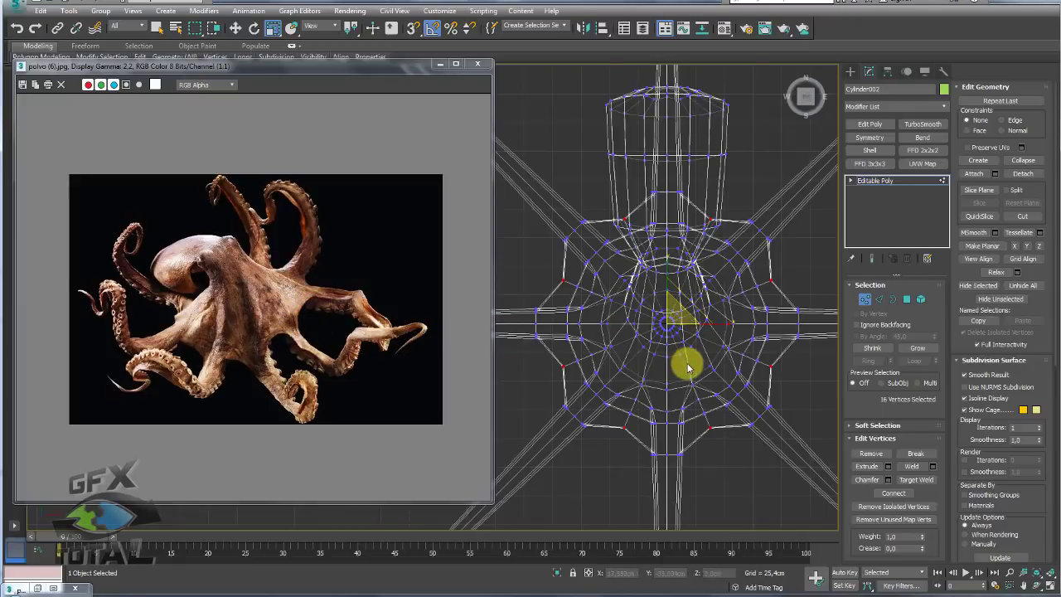
Exit Vertex level to the Editable Poly object and orbit around the shaded octopus.
{"action": "mouse_move", "coordinate": [687, 370]}
{"action": "middle_mouse_down", "text": "alt"}
{"action": "mouse_move", "coordinate": [671, 372]}
{"action": "mouse_move", "coordinate": [693, 307]}
{"action": "mouse_move", "coordinate": [689, 186]}
{"action": "middle_mouse_up", "text": "alt"}
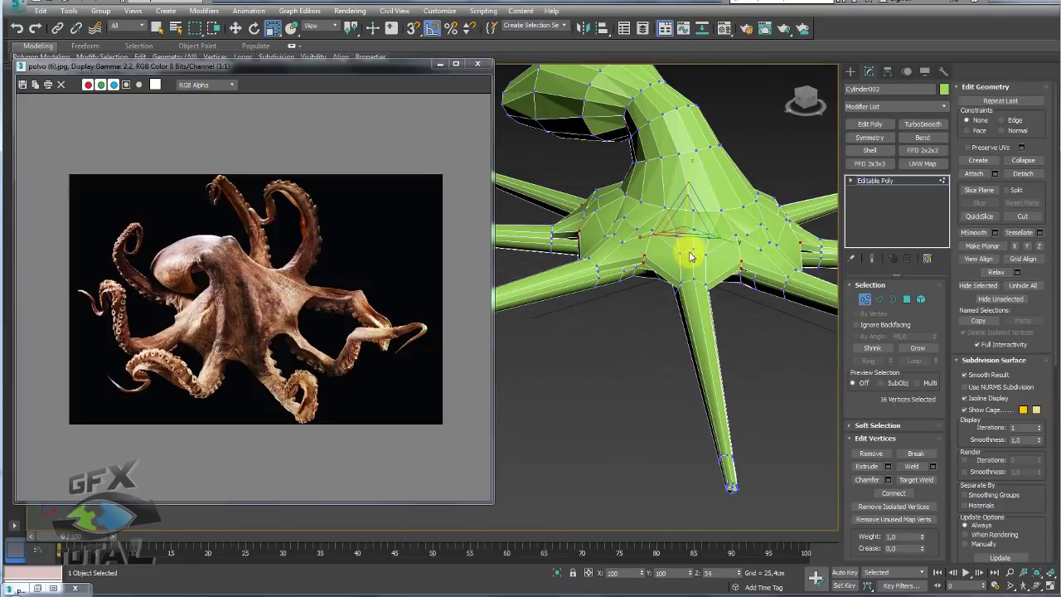
{"action": "mouse_move", "coordinate": [687, 264]}
{"action": "middle_mouse_down", "text": "alt"}
{"action": "mouse_move", "coordinate": [649, 273]}
{"action": "mouse_move", "coordinate": [669, 275]}
{"action": "mouse_move", "coordinate": [655, 308]}
{"action": "mouse_move", "coordinate": [656, 296]}
{"action": "middle_mouse_up", "text": "alt"}
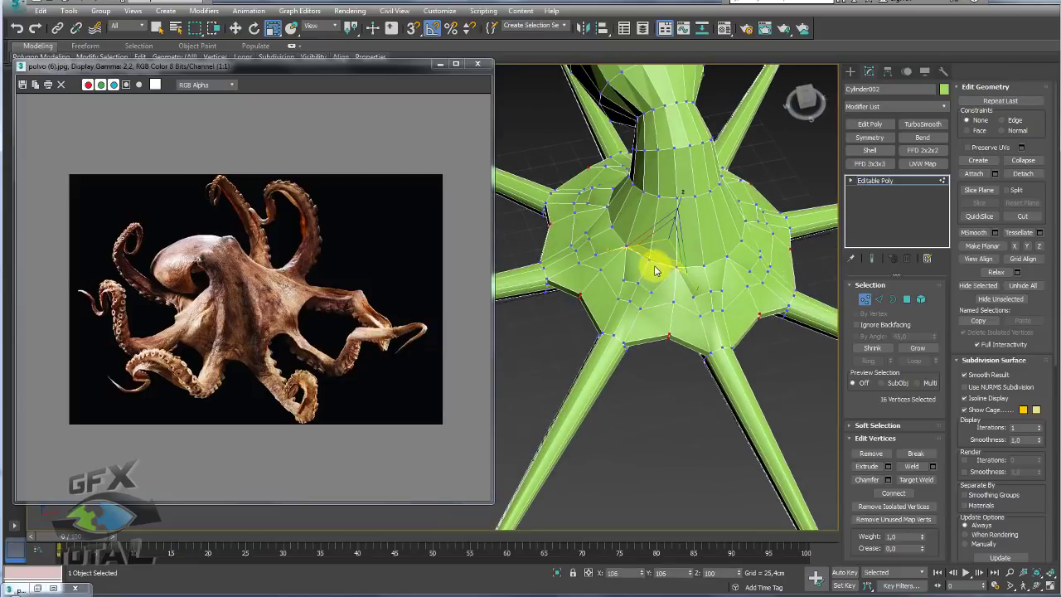
{"action": "scroll", "coordinate": [676, 306], "scroll_direction": "down", "scroll_amount": 5}
{"action": "scroll", "coordinate": [687, 344], "scroll_direction": "up", "scroll_amount": 4}
{"action": "scroll", "coordinate": [739, 387], "scroll_direction": "down", "scroll_amount": 4}
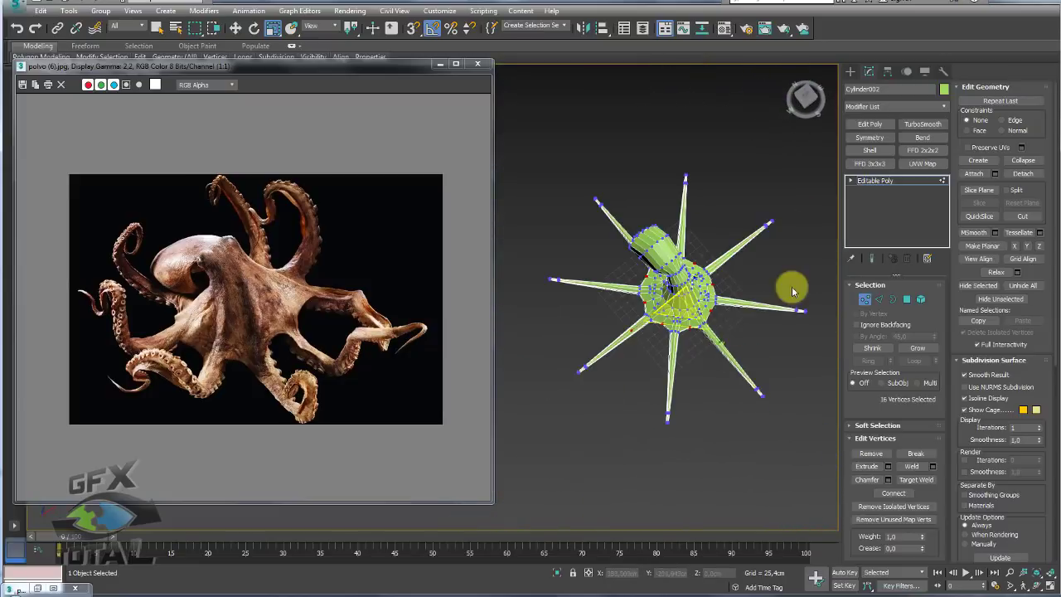
{"action": "left_click", "coordinate": [877, 182]}
{"action": "middle_click_drag", "start_coordinate": [710, 272], "coordinate": [697, 281], "text": "alt"}
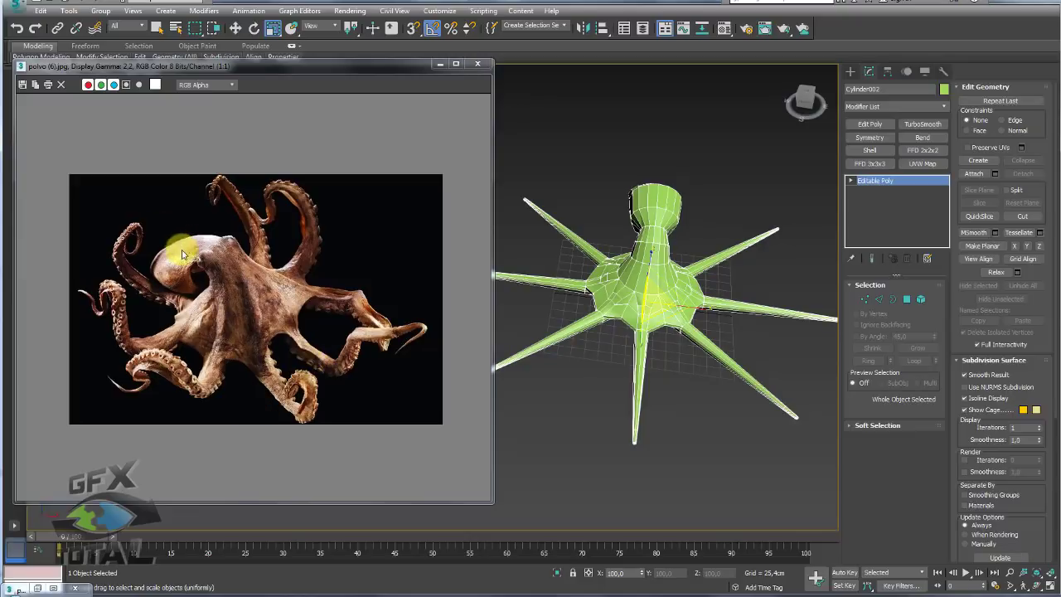
Chamfer the edges beside the opening under the mantle to 5.259cm.
{"action": "middle_click_drag", "start_coordinate": [585, 314], "coordinate": [637, 267], "text": "alt"}
{"action": "scroll", "coordinate": [637, 267], "scroll_direction": "up", "scroll_amount": 5}
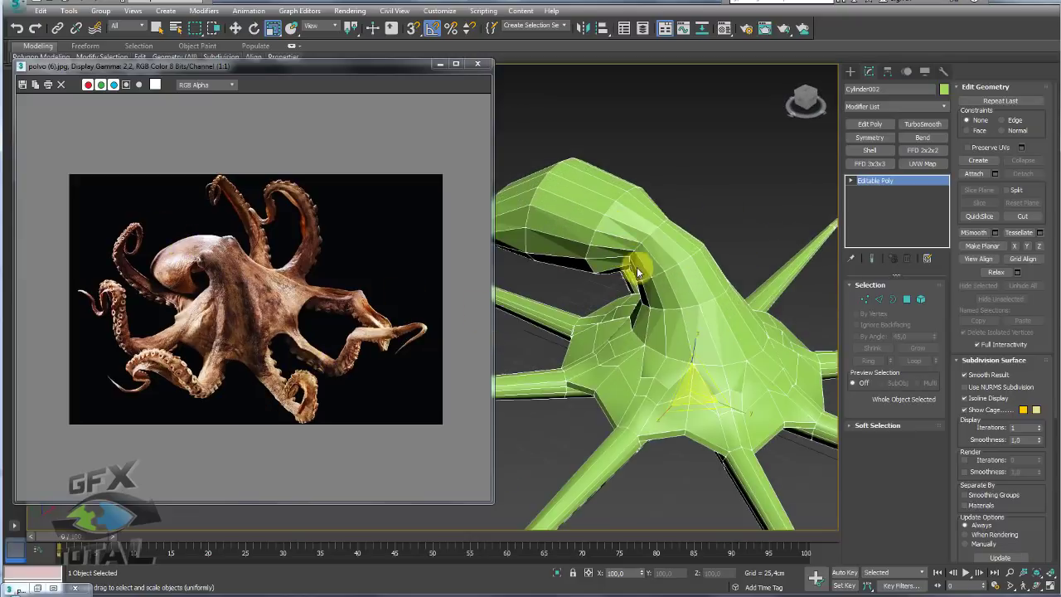
{"action": "scroll", "coordinate": [746, 274], "scroll_direction": "up", "scroll_amount": 5}
{"action": "left_click", "coordinate": [865, 299]}
{"action": "scroll", "coordinate": [758, 348], "scroll_direction": "down", "scroll_amount": 10}
{"action": "mouse_move", "coordinate": [757, 349]}
{"action": "middle_mouse_down", "text": "alt"}
{"action": "mouse_move", "coordinate": [735, 398]}
{"action": "mouse_move", "coordinate": [734, 356]}
{"action": "mouse_move", "coordinate": [676, 358]}
{"action": "mouse_move", "coordinate": [701, 383]}
{"action": "middle_mouse_up", "text": "alt"}
{"action": "scroll", "coordinate": [705, 294], "scroll_direction": "up", "scroll_amount": 5}
{"action": "scroll", "coordinate": [702, 308], "scroll_direction": "up", "scroll_amount": 3}
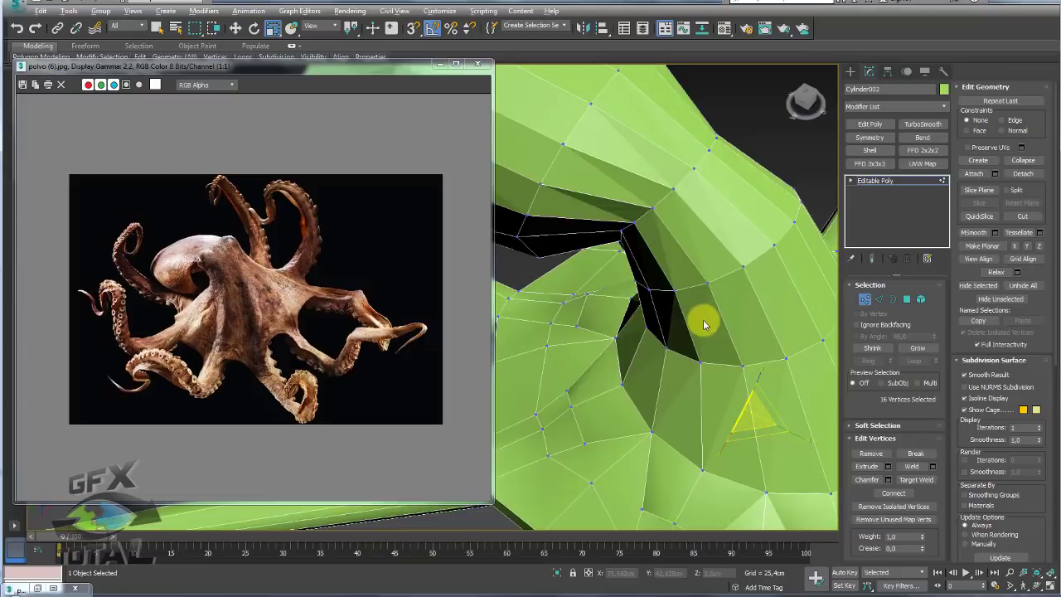
{"action": "mouse_move", "coordinate": [704, 320]}
{"action": "middle_mouse_down", "text": "alt"}
{"action": "mouse_move", "coordinate": [715, 289]}
{"action": "mouse_move", "coordinate": [718, 378]}
{"action": "middle_mouse_up", "text": "alt"}
{"action": "middle_click_drag", "start_coordinate": [688, 335], "coordinate": [695, 308], "text": "alt"}
{"action": "left_click", "coordinate": [879, 299]}
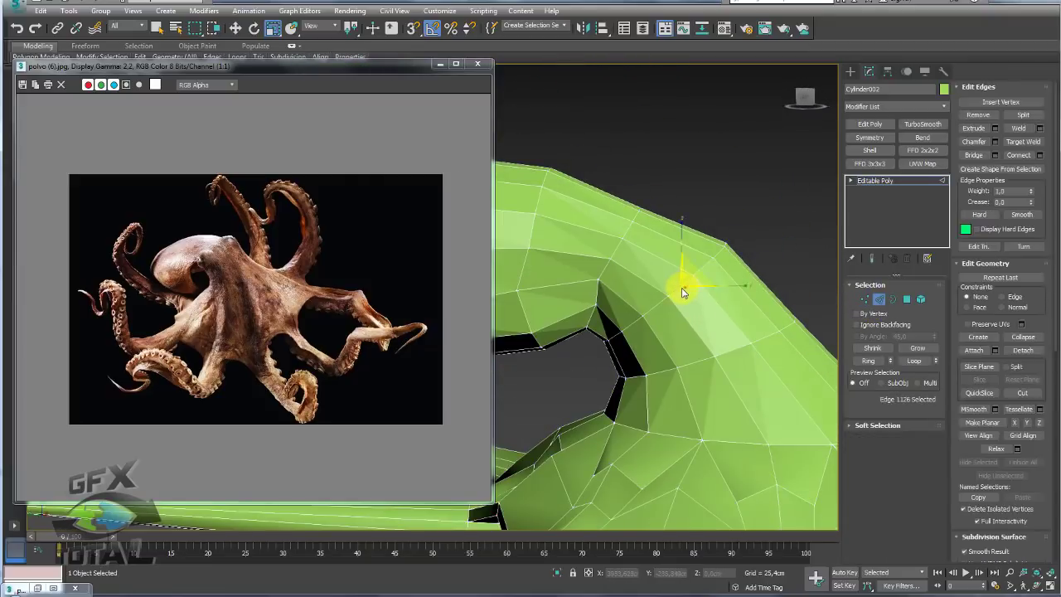
{"action": "left_click", "coordinate": [995, 141]}
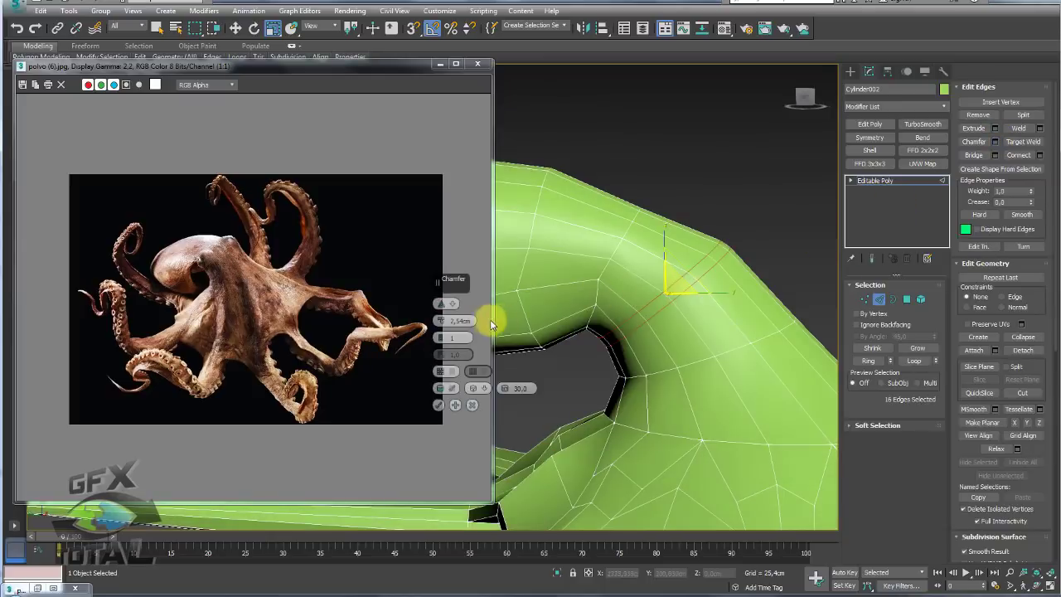
{"action": "left_click_drag", "start_coordinate": [440, 329], "coordinate": [441, 320]}
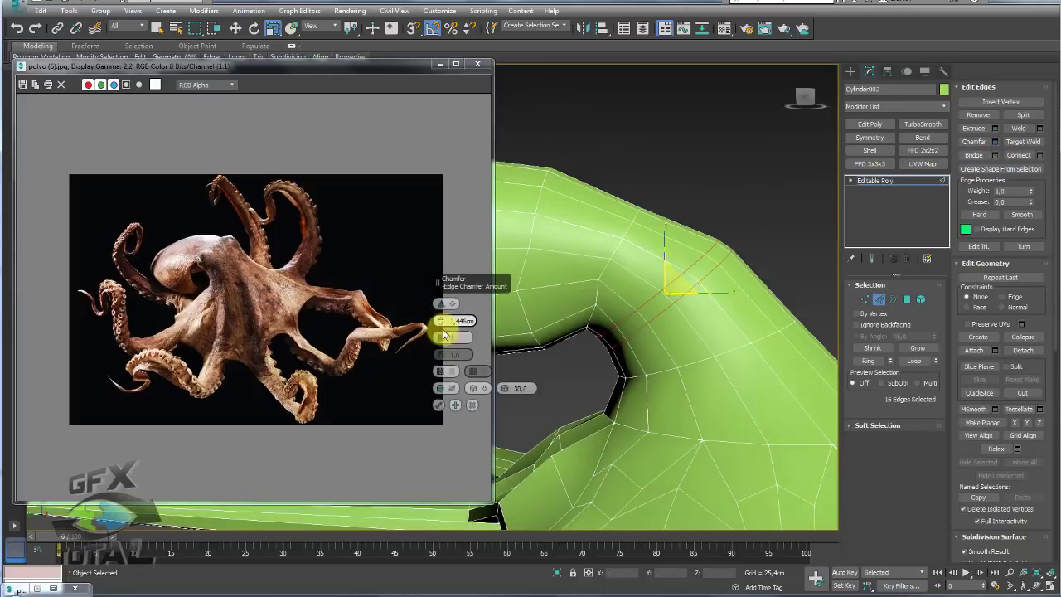
{"action": "left_click", "coordinate": [472, 404]}
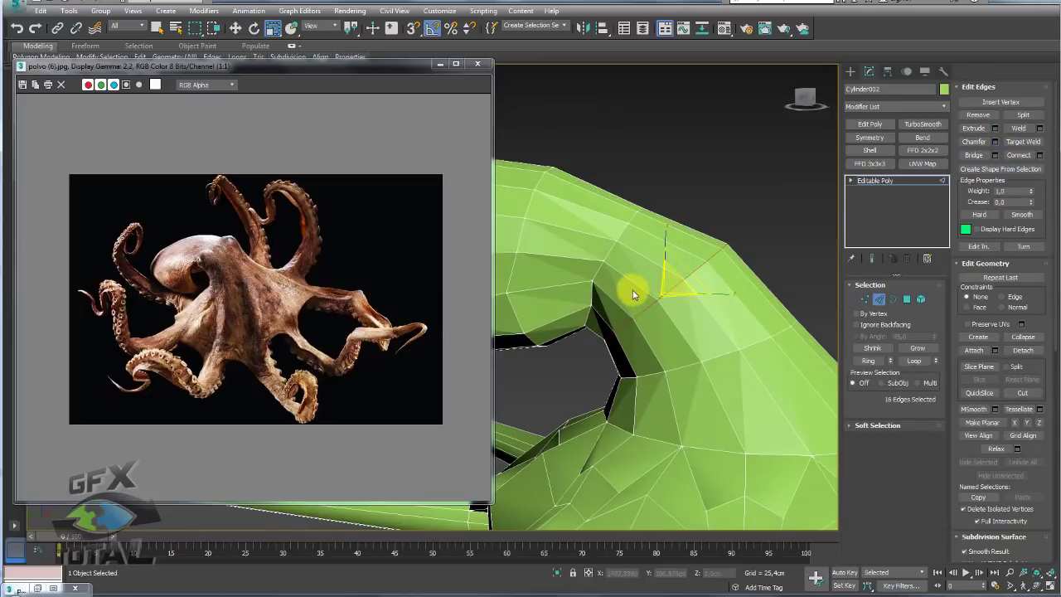
Select two neck edges and extend them to a full edge Ring.
{"action": "left_click", "coordinate": [644, 289]}
{"action": "left_click", "coordinate": [676, 325], "text": "ctrl"}
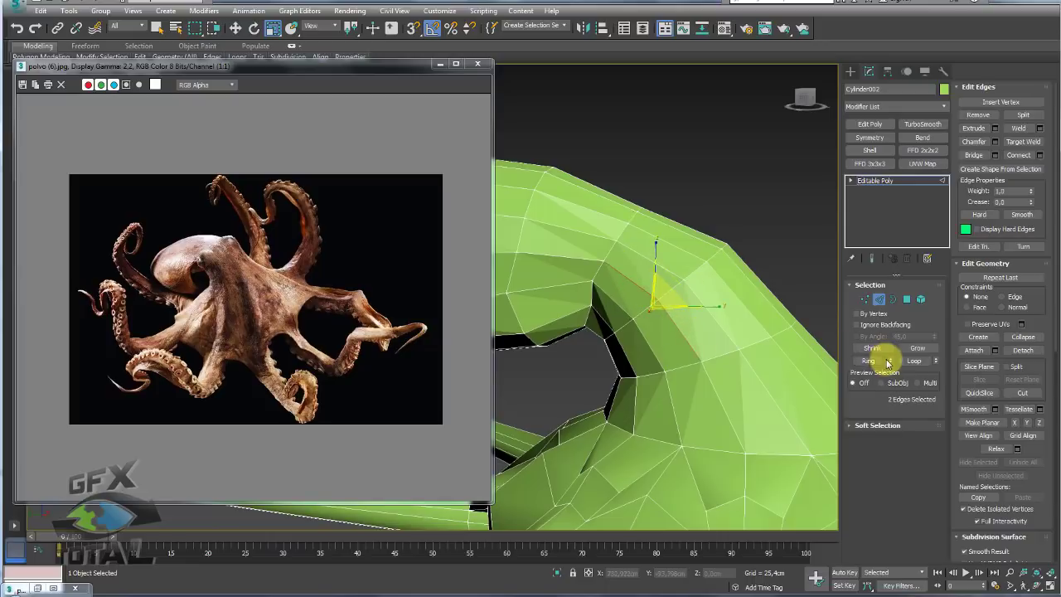
{"action": "left_click", "coordinate": [869, 362]}
{"action": "middle_click_drag", "start_coordinate": [705, 374], "coordinate": [580, 290], "text": "alt"}
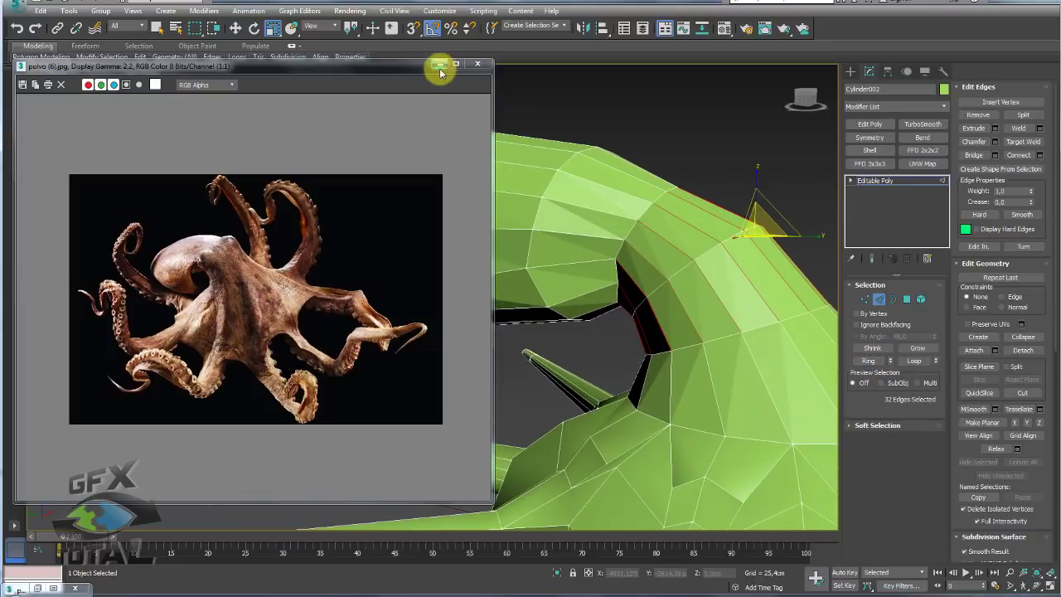
{"action": "left_click_drag", "start_coordinate": [494, 64], "coordinate": [342, 180]}
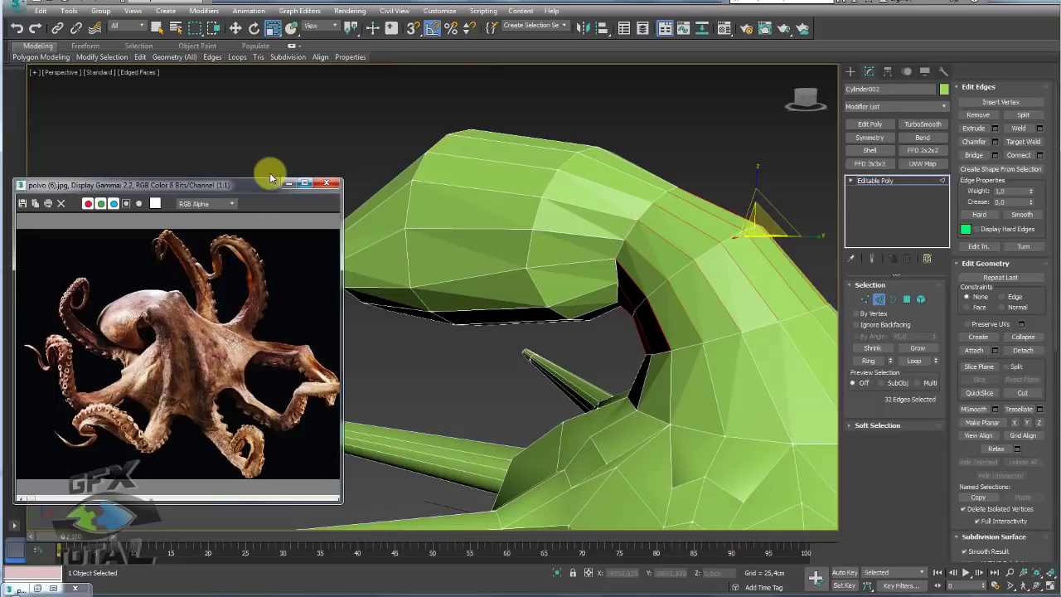
{"action": "left_click_drag", "start_coordinate": [241, 196], "coordinate": [200, 257]}
{"action": "middle_click_drag", "start_coordinate": [718, 230], "coordinate": [675, 229], "text": "alt"}
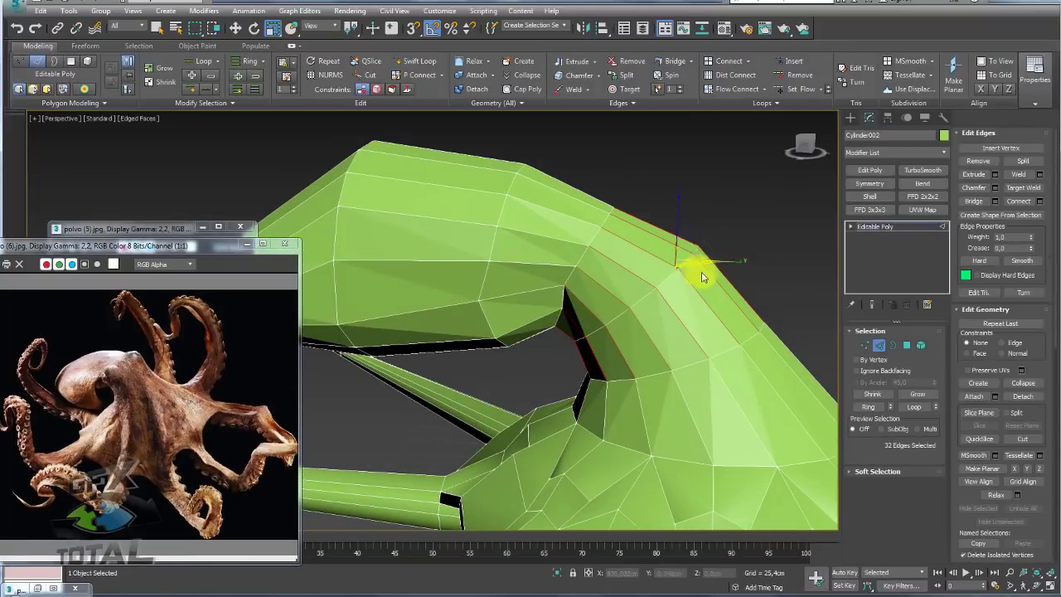
{"action": "middle_click_drag", "start_coordinate": [699, 273], "coordinate": [632, 237], "text": "alt"}
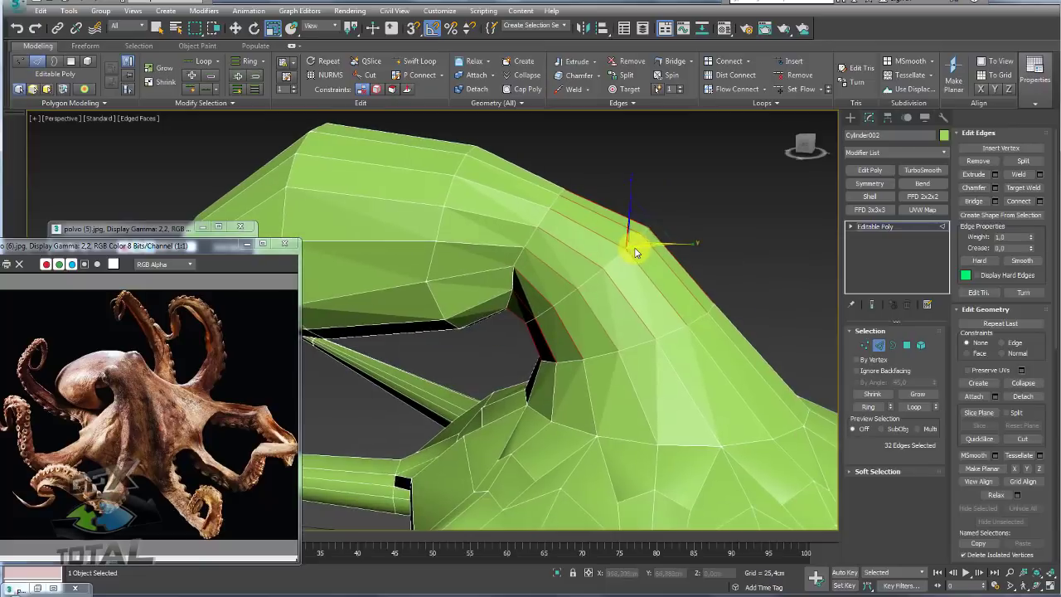
Undo a plain Connect and add the neck edge loop with Flow Connect instead.
{"action": "left_click", "coordinate": [1021, 175]}
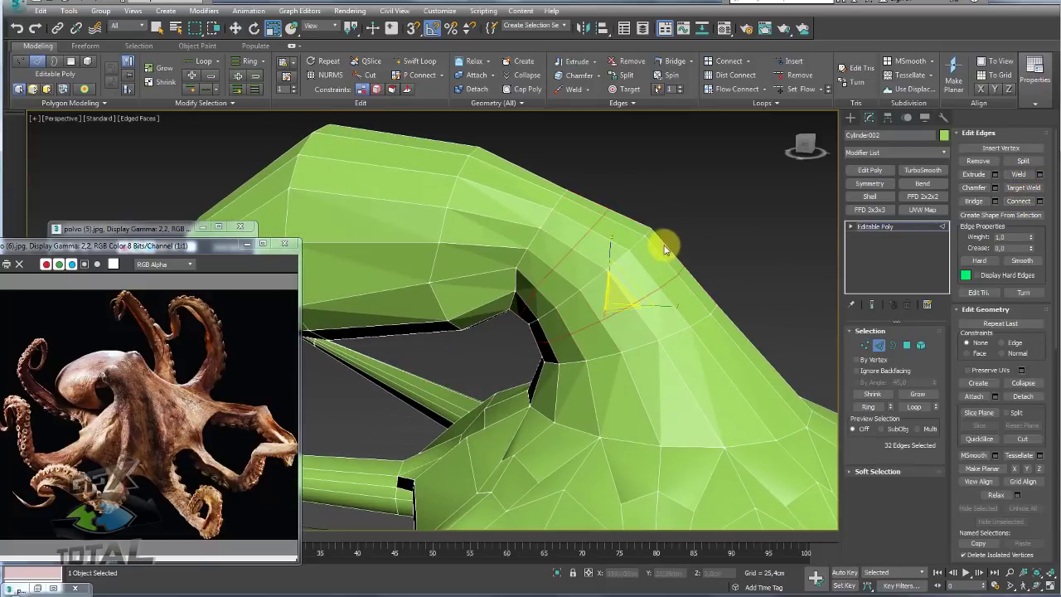
{"action": "left_click_drag", "start_coordinate": [653, 225], "coordinate": [715, 315]}
{"action": "key", "text": "alt+r"}
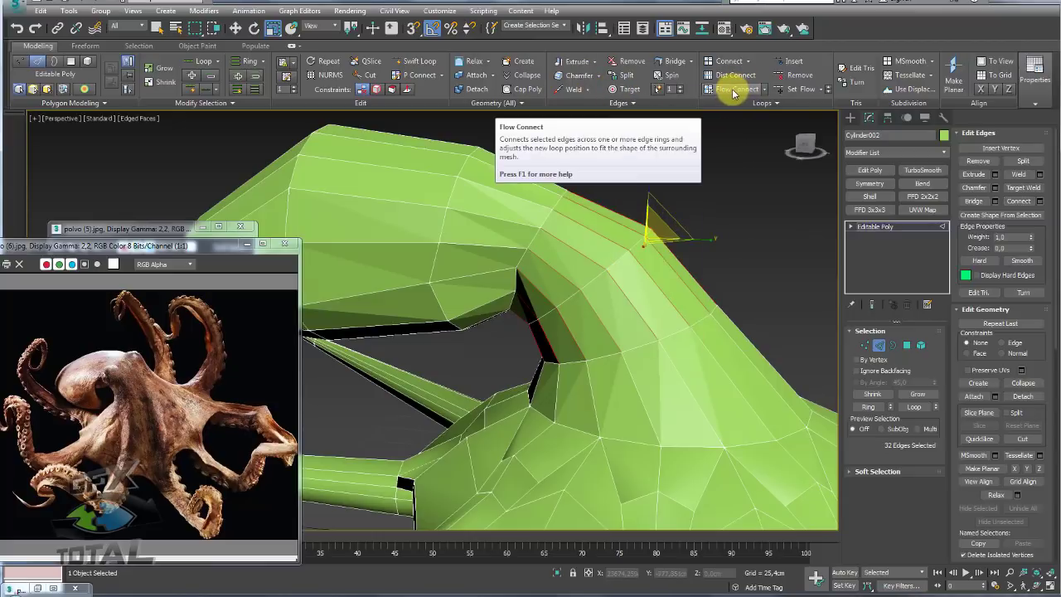
{"action": "left_click", "coordinate": [732, 89]}
{"action": "left_click_drag", "start_coordinate": [582, 195], "coordinate": [713, 301]}
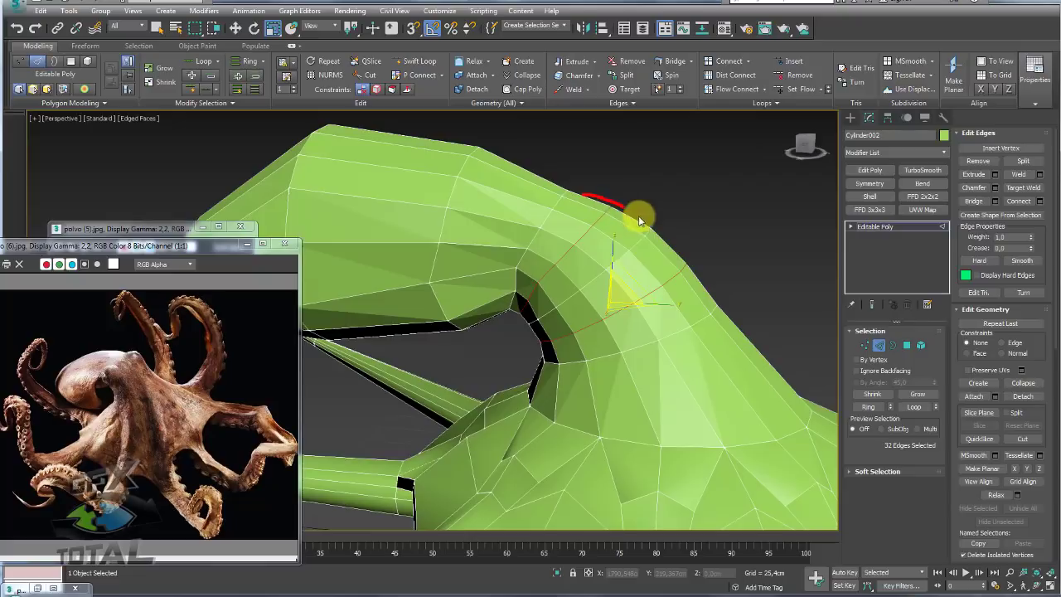
{"action": "mouse_move", "coordinate": [706, 275]}
{"action": "middle_mouse_down", "text": "alt"}
{"action": "mouse_move", "coordinate": [643, 313]}
{"action": "mouse_move", "coordinate": [652, 327]}
{"action": "mouse_move", "coordinate": [637, 304]}
{"action": "middle_mouse_up", "text": "alt"}
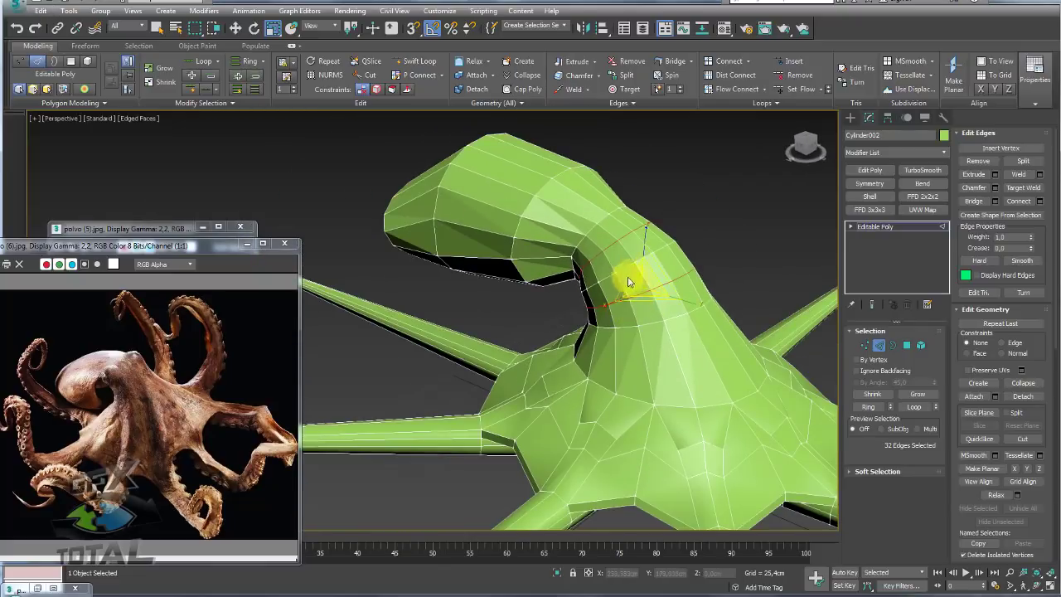
Select vertices around the neck opening and rotate a neighbouring pair into place.
{"action": "left_click", "coordinate": [865, 346]}
{"action": "middle_click_drag", "start_coordinate": [605, 277], "coordinate": [614, 281], "text": "alt"}
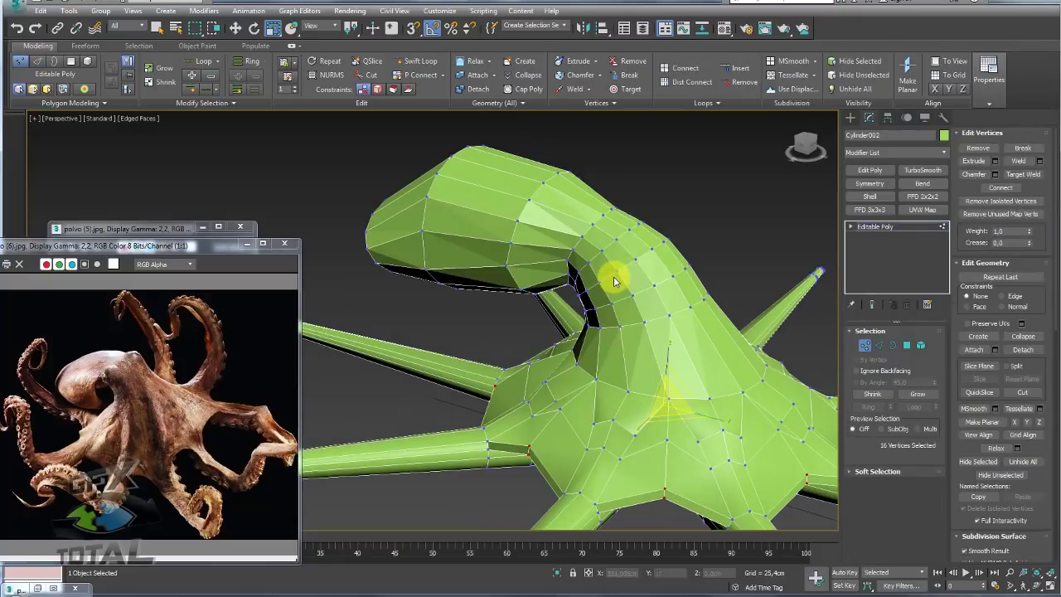
{"action": "scroll", "coordinate": [617, 275], "scroll_direction": "up", "scroll_amount": 4}
{"action": "left_click", "coordinate": [621, 268]}
{"action": "left_click", "coordinate": [558, 248], "text": "ctrl"}
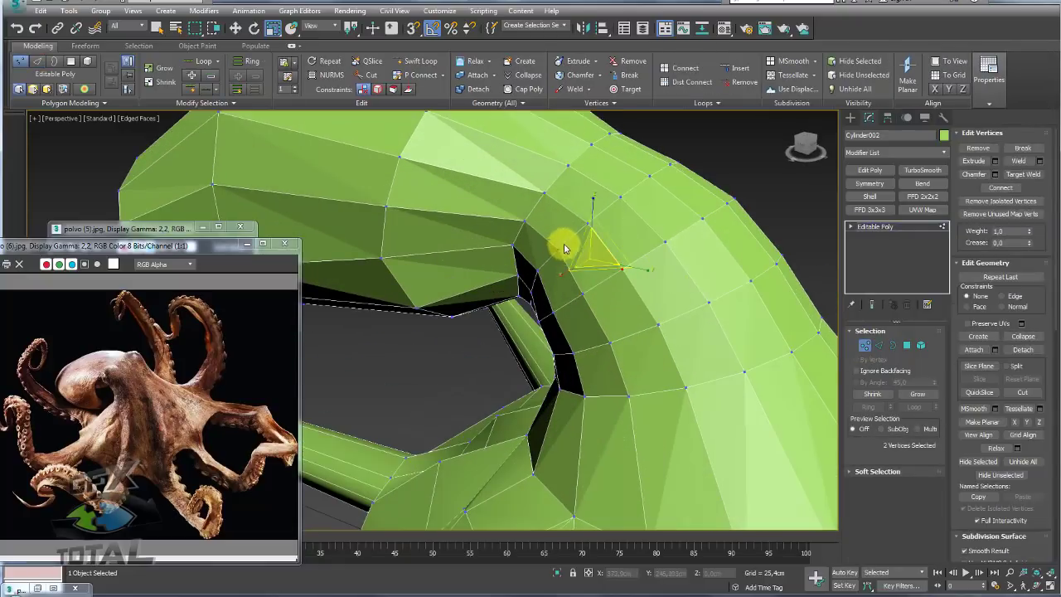
{"action": "left_click", "coordinate": [620, 196], "text": "ctrl"}
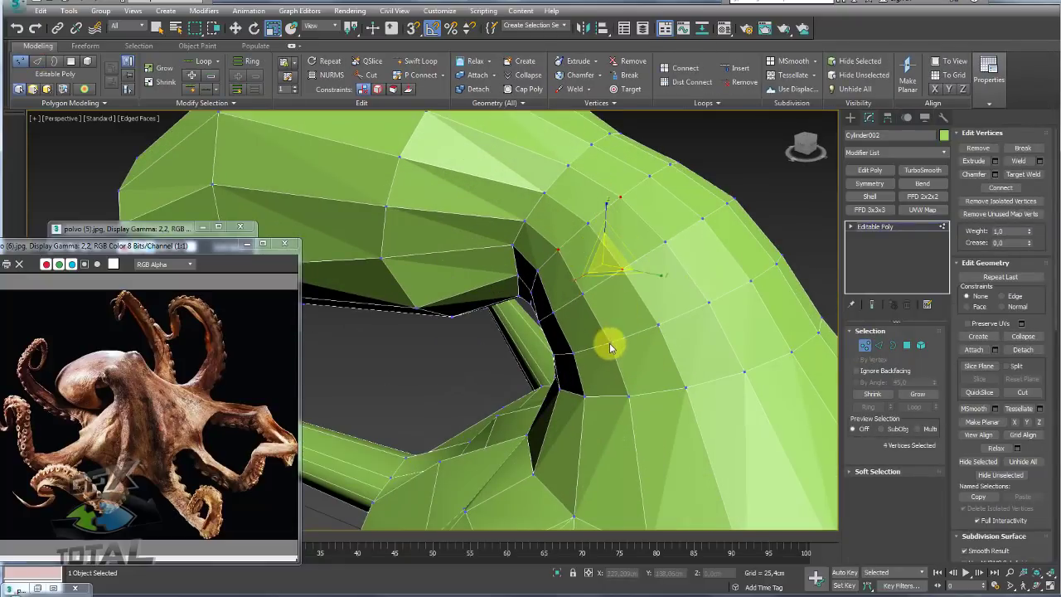
{"action": "left_click", "coordinate": [707, 305], "text": "ctrl"}
{"action": "middle_click_drag", "start_coordinate": [706, 305], "coordinate": [751, 298], "text": "alt"}
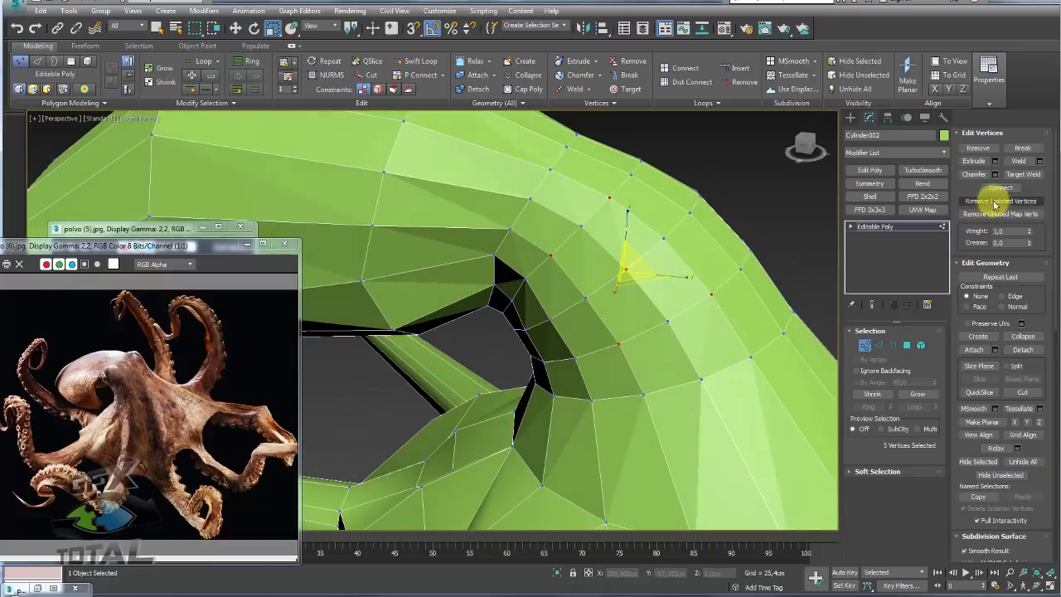
{"action": "mouse_move", "coordinate": [658, 268]}
{"action": "middle_mouse_down", "text": "alt"}
{"action": "mouse_move", "coordinate": [639, 304]}
{"action": "mouse_move", "coordinate": [657, 247]}
{"action": "middle_mouse_up", "text": "alt"}
{"action": "left_click", "coordinate": [578, 293]}
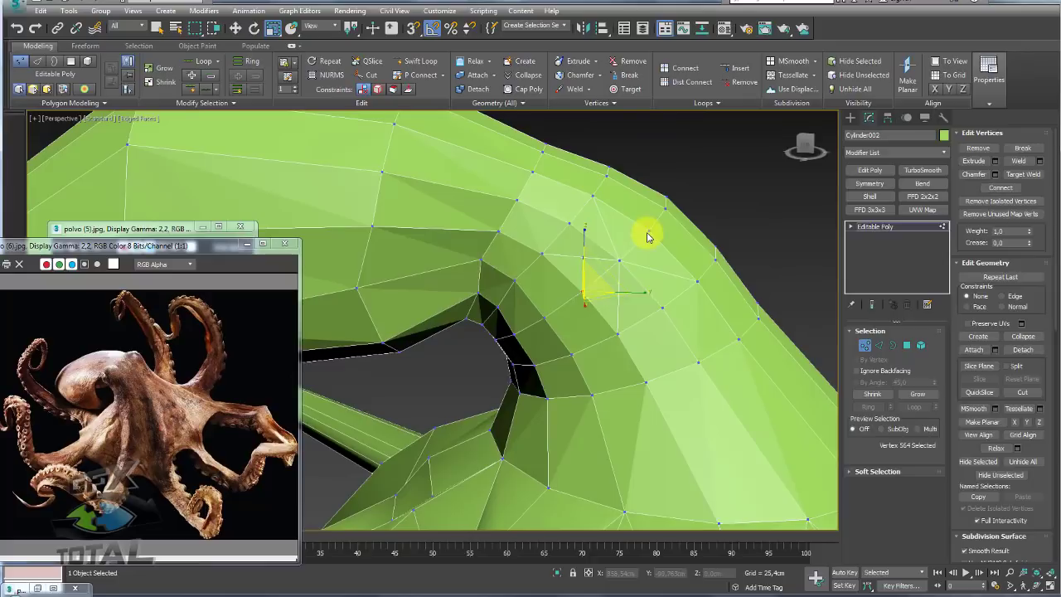
{"action": "left_click", "coordinate": [647, 237], "text": "ctrl"}
{"action": "key", "text": "e"}
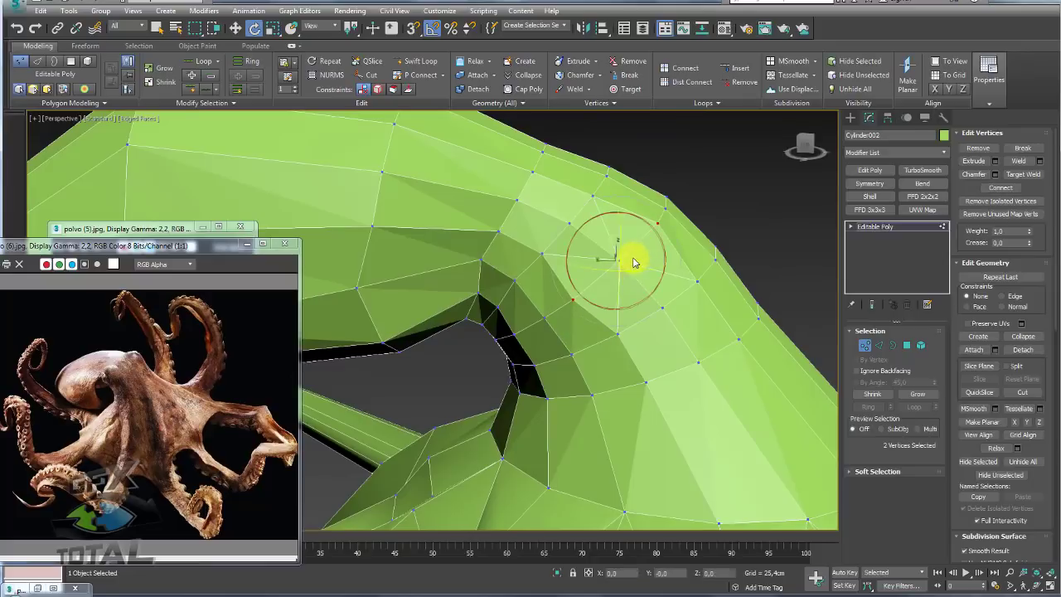
{"action": "mouse_move", "coordinate": [624, 265]}
{"action": "left_mouse_down"}
{"action": "mouse_move", "coordinate": [589, 249]}
{"action": "mouse_move", "coordinate": [670, 301]}
{"action": "left_mouse_up"}
{"action": "key", "text": "w"}
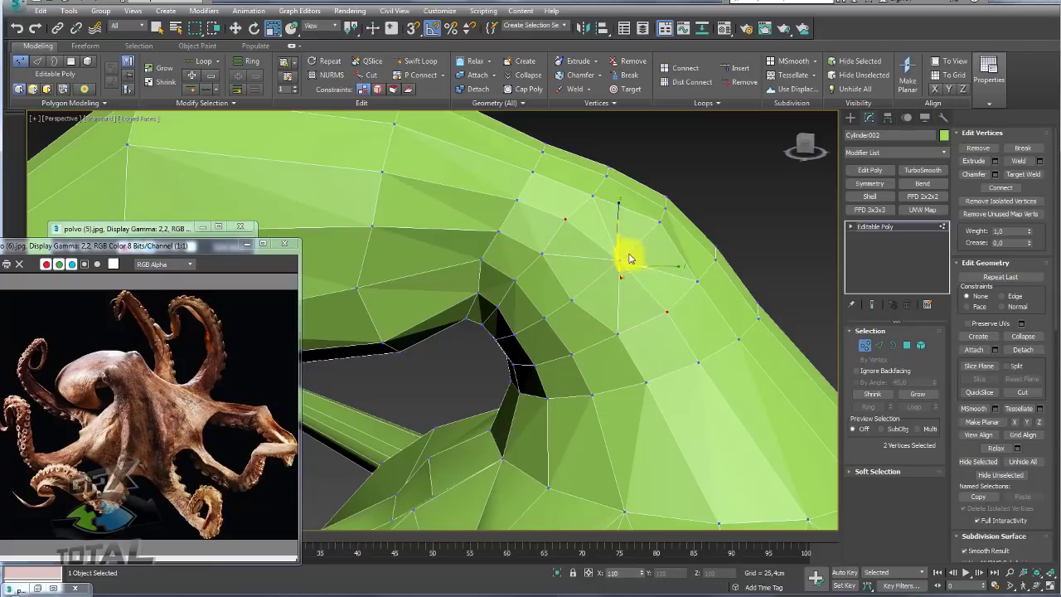
Chamfer the eye-socket vertex into an eight-vertex ring.
{"action": "left_click", "coordinate": [621, 267]}
{"action": "mouse_move", "coordinate": [647, 291]}
{"action": "middle_mouse_down", "text": "alt"}
{"action": "mouse_move", "coordinate": [623, 284]}
{"action": "mouse_move", "coordinate": [628, 268]}
{"action": "middle_mouse_up", "text": "alt"}
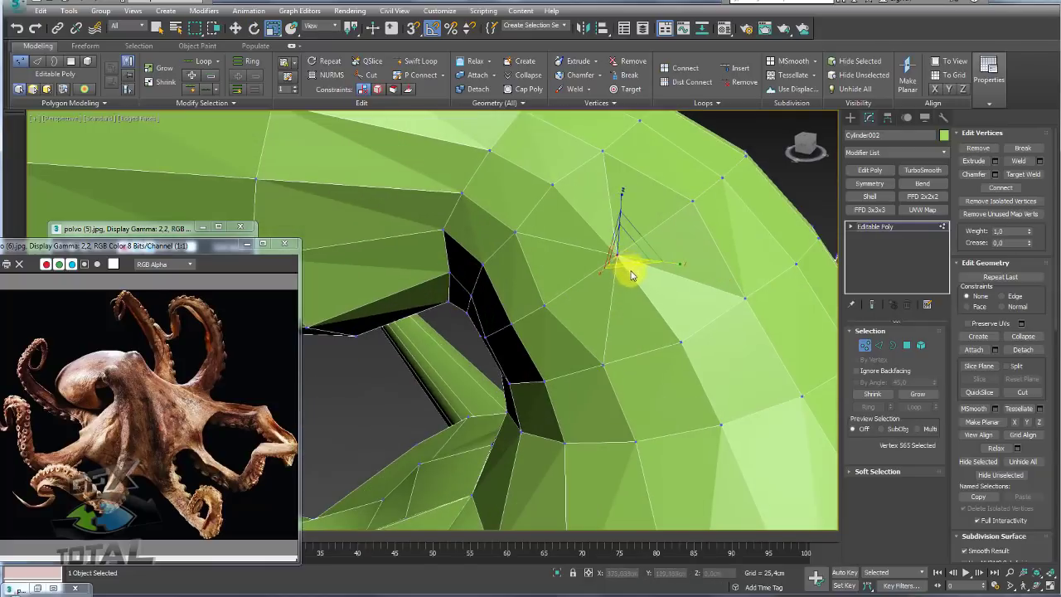
{"action": "left_click", "coordinate": [995, 175]}
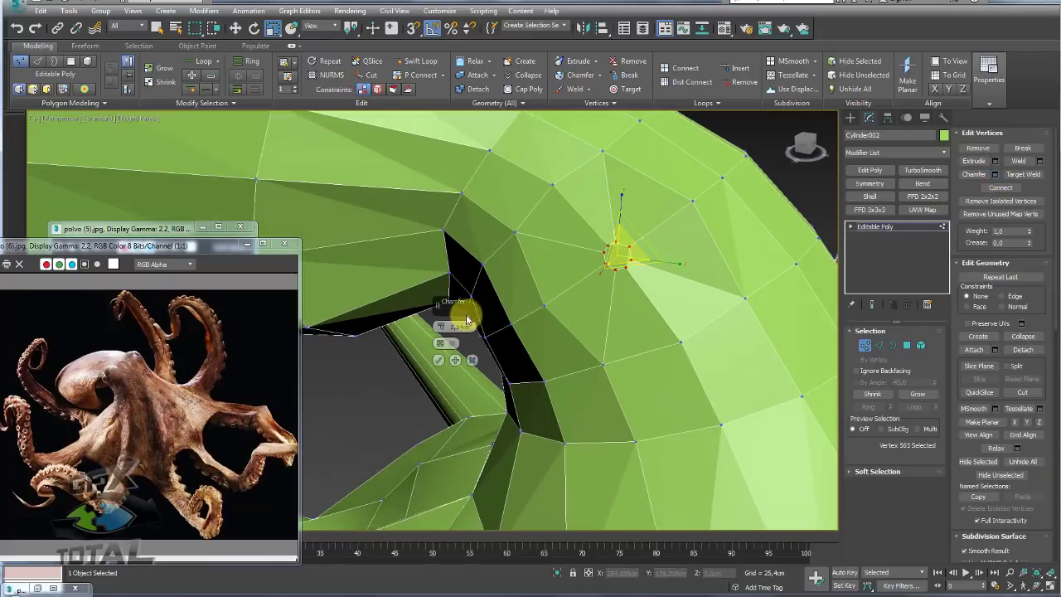
{"action": "left_click", "coordinate": [439, 360]}
{"action": "middle_click_drag", "start_coordinate": [443, 355], "coordinate": [585, 264], "text": "alt"}
Rotate the eight-vertex ring flatter and scale it to close the gap, then go to Edge level.
{"action": "key", "text": "e"}
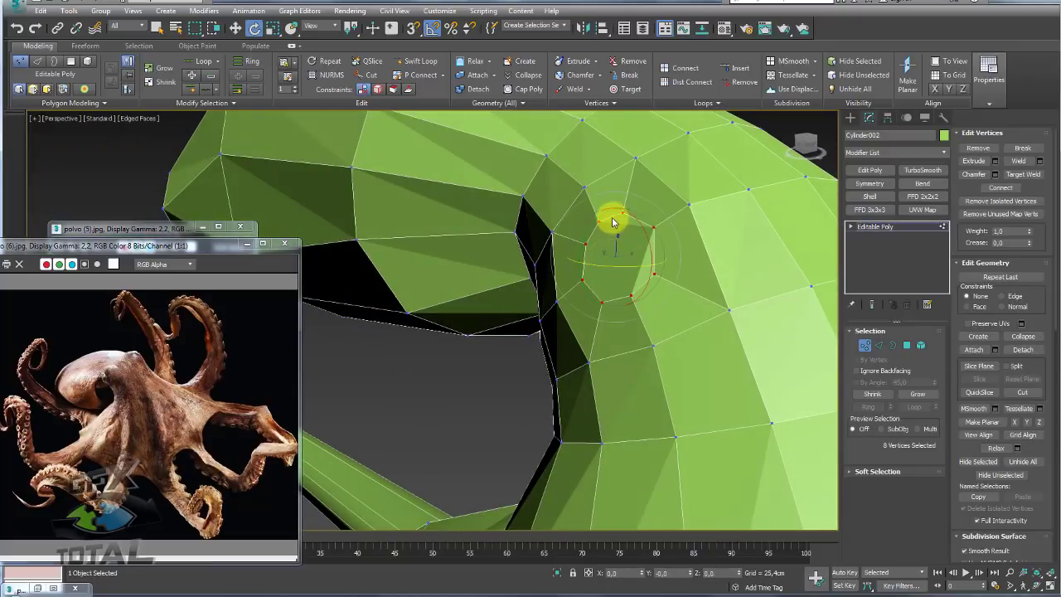
{"action": "mouse_move", "coordinate": [611, 197]}
{"action": "middle_mouse_down", "text": "alt"}
{"action": "mouse_move", "coordinate": [588, 206]}
{"action": "mouse_move", "coordinate": [566, 192]}
{"action": "middle_mouse_up", "text": "alt"}
{"action": "left_click_drag", "start_coordinate": [640, 196], "coordinate": [611, 233]}
{"action": "key", "text": "r"}
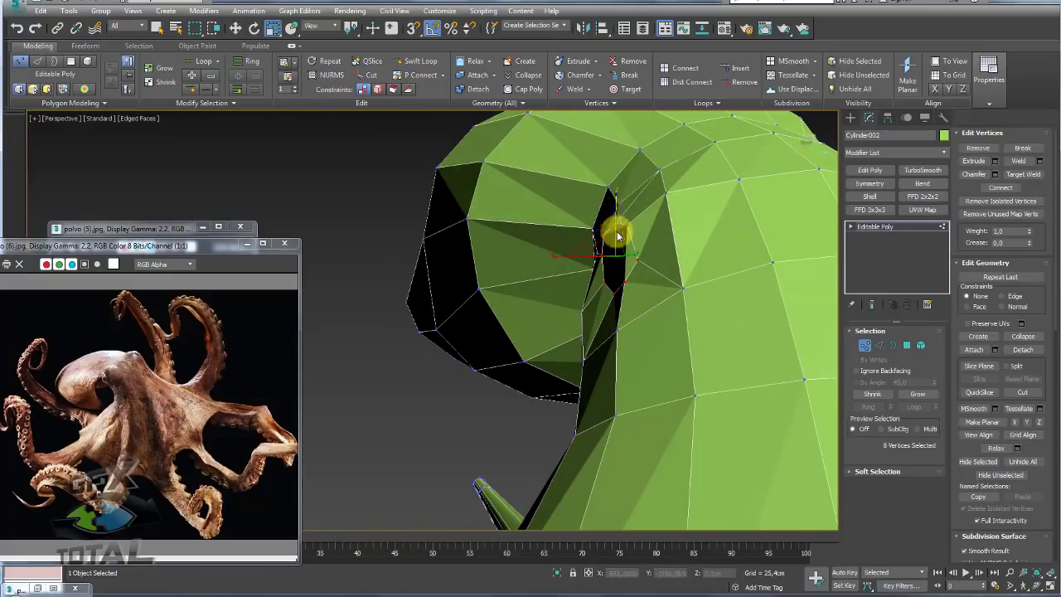
{"action": "scroll", "coordinate": [687, 264], "scroll_direction": "up", "scroll_amount": 3}
{"action": "scroll", "coordinate": [687, 263], "scroll_direction": "up", "scroll_amount": 2}
{"action": "key", "text": "e"}
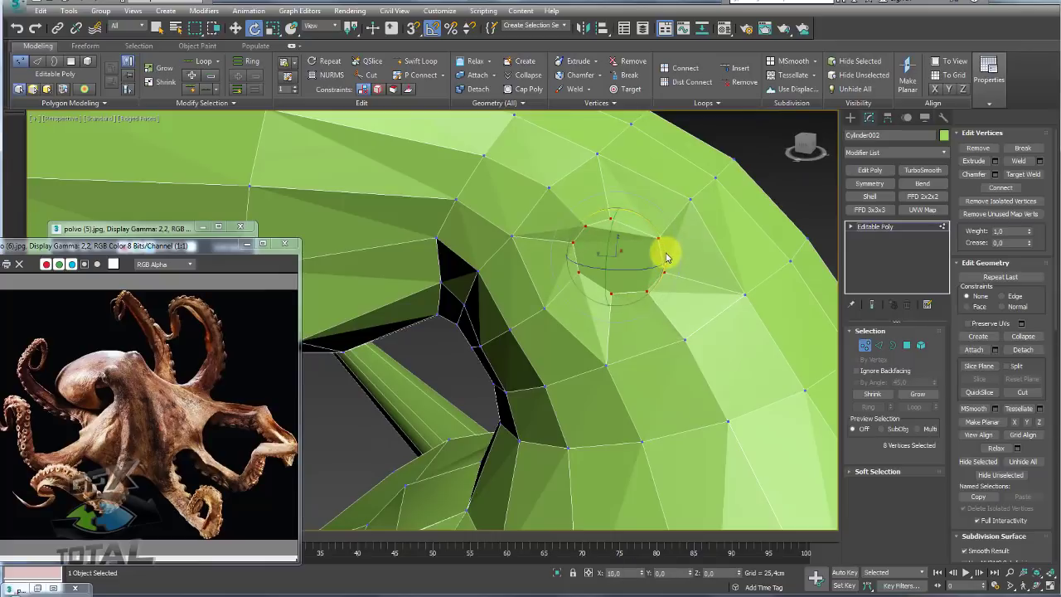
{"action": "key", "text": "w"}
{"action": "middle_click_drag", "start_coordinate": [670, 259], "coordinate": [630, 253], "text": "alt"}
{"action": "left_click", "coordinate": [880, 344]}
Select the eight-edge ring around the eye and scale it down slightly.
{"action": "left_click", "coordinate": [651, 235]}
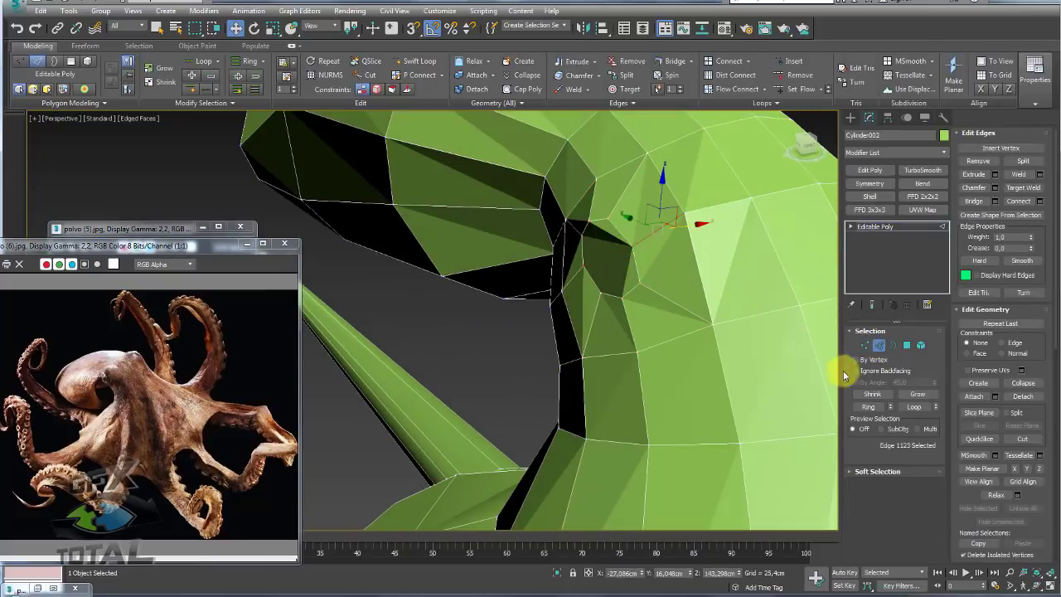
{"action": "left_click", "coordinate": [868, 407]}
{"action": "mouse_move", "coordinate": [713, 257]}
{"action": "middle_mouse_down", "text": "alt"}
{"action": "mouse_move", "coordinate": [629, 256]}
{"action": "mouse_move", "coordinate": [687, 267]}
{"action": "mouse_move", "coordinate": [668, 278]}
{"action": "middle_mouse_up", "text": "alt"}
{"action": "key", "text": "e"}
{"action": "key", "text": "r"}
{"action": "left_click_drag", "start_coordinate": [600, 249], "coordinate": [607, 245]}
{"action": "mouse_move", "coordinate": [607, 245]}
{"action": "middle_mouse_down", "text": "alt"}
{"action": "mouse_move", "coordinate": [654, 251]}
{"action": "mouse_move", "coordinate": [628, 244]}
{"action": "middle_mouse_up", "text": "alt"}
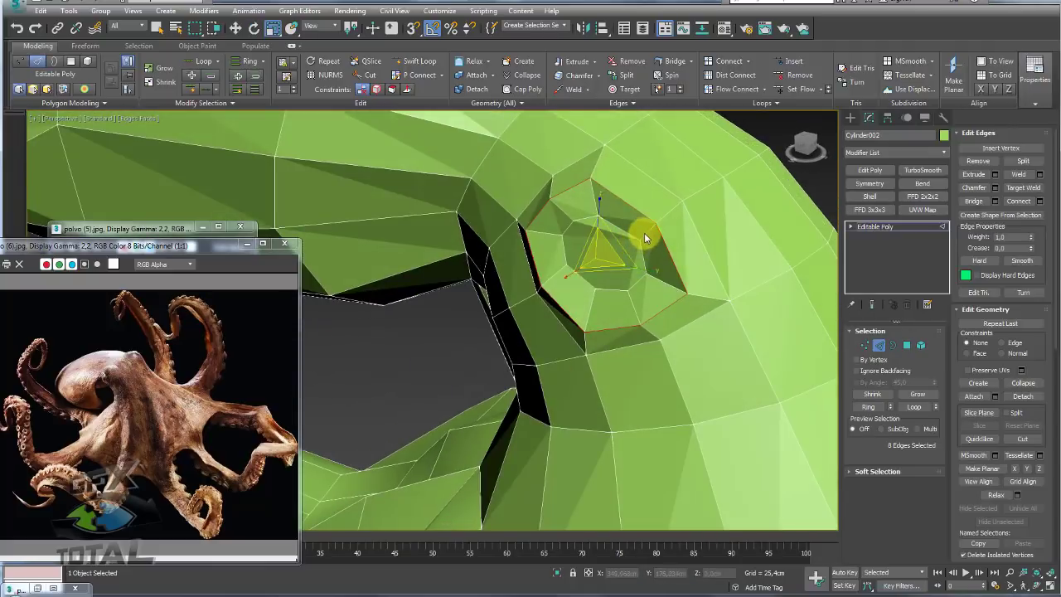
Reselect the full eight-edge eye ring and shift it inward to start the socket.
{"action": "left_click", "coordinate": [644, 232]}
{"action": "left_click", "coordinate": [868, 406]}
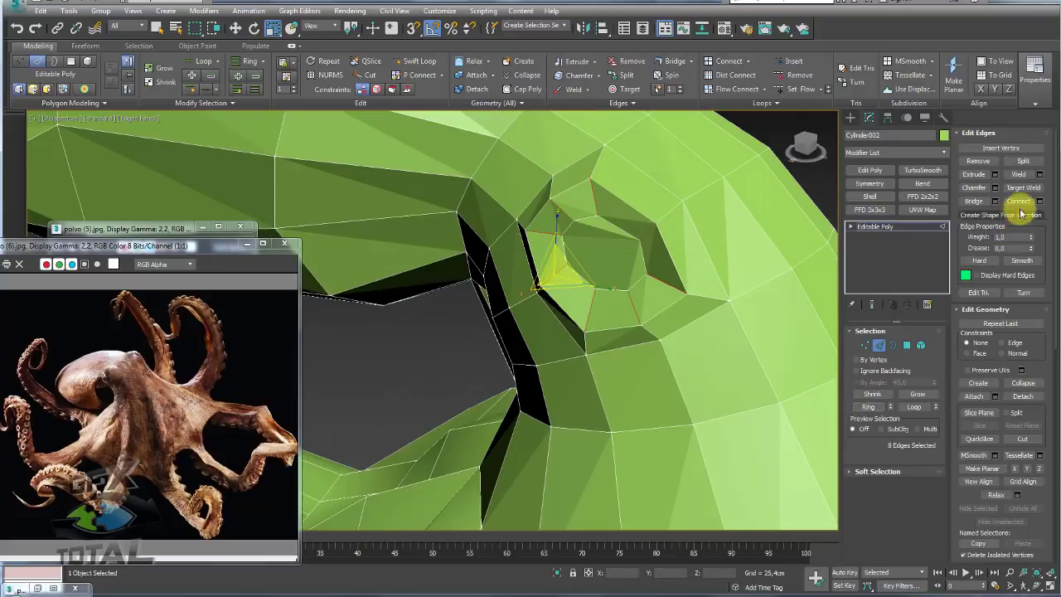
{"action": "key", "text": "w"}
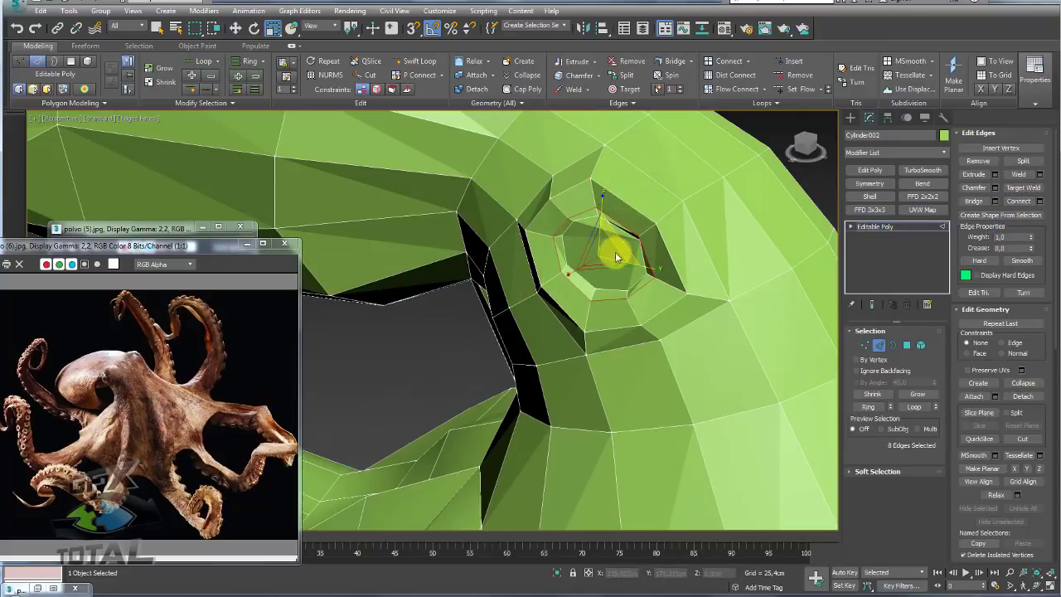
{"action": "mouse_move", "coordinate": [615, 253]}
{"action": "middle_mouse_down", "text": "alt"}
{"action": "mouse_move", "coordinate": [630, 257]}
{"action": "mouse_move", "coordinate": [627, 249]}
{"action": "middle_mouse_up", "text": "alt"}
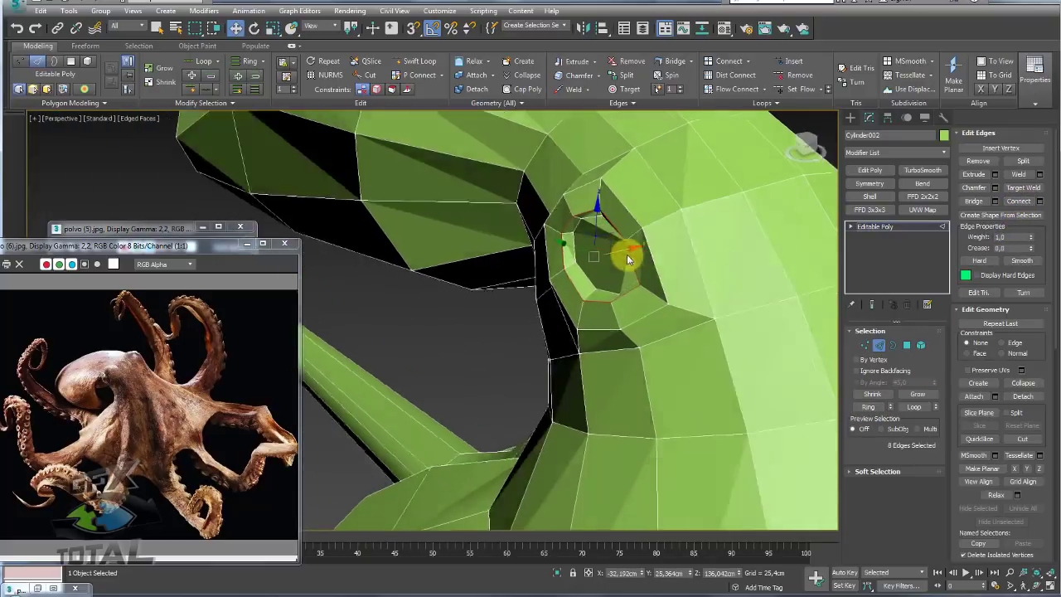
{"action": "scroll", "coordinate": [575, 265], "scroll_direction": "up", "scroll_amount": 4}
{"action": "scroll", "coordinate": [576, 265], "scroll_direction": "up", "scroll_amount": 3}
Delete the eight centre socket polygons to open an octagonal eye hole.
{"action": "left_click", "coordinate": [906, 345]}
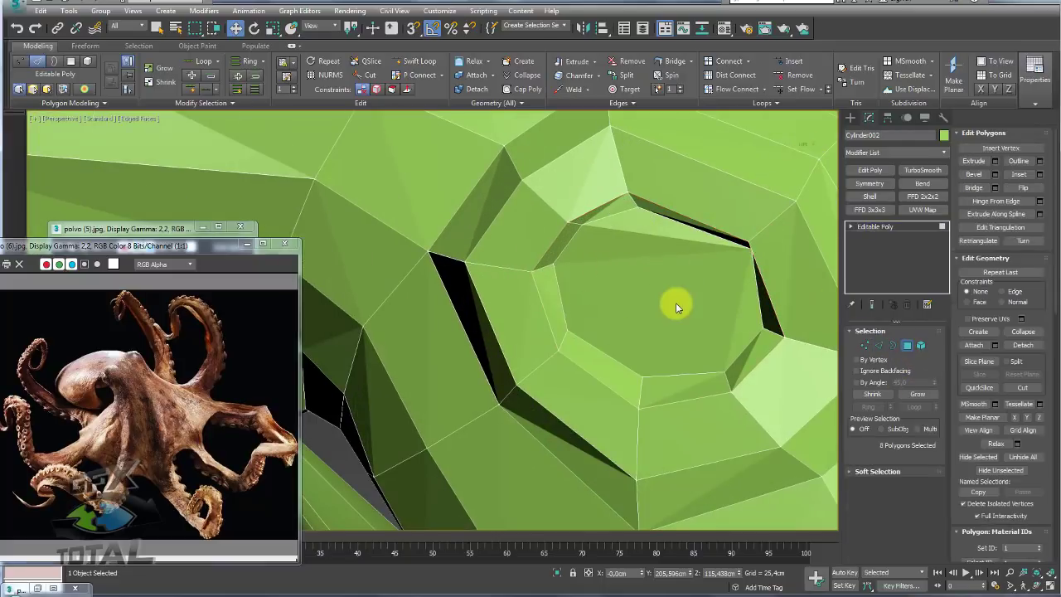
{"action": "key", "text": "Delete"}
{"action": "left_click", "coordinate": [865, 344]}
{"action": "left_click", "coordinate": [641, 207]}
{"action": "mouse_move", "coordinate": [641, 206]}
{"action": "middle_mouse_down", "text": "alt"}
{"action": "mouse_move", "coordinate": [652, 218]}
{"action": "mouse_move", "coordinate": [626, 188]}
{"action": "mouse_move", "coordinate": [600, 212]}
{"action": "middle_mouse_up", "text": "alt"}
Nudge the eye-hole rim vertices into place, then return to whole-object level.
{"action": "left_click", "coordinate": [622, 190]}
{"action": "middle_click_drag", "start_coordinate": [658, 194], "coordinate": [727, 231], "text": "alt"}
{"action": "left_click", "coordinate": [736, 246]}
{"action": "mouse_move", "coordinate": [728, 231]}
{"action": "left_mouse_down"}
{"action": "mouse_move", "coordinate": [718, 231]}
{"action": "mouse_move", "coordinate": [727, 263]}
{"action": "left_mouse_up"}
{"action": "scroll", "coordinate": [727, 264], "scroll_direction": "down", "scroll_amount": 5}
{"action": "middle_click_drag", "start_coordinate": [694, 280], "coordinate": [694, 244], "text": "alt"}
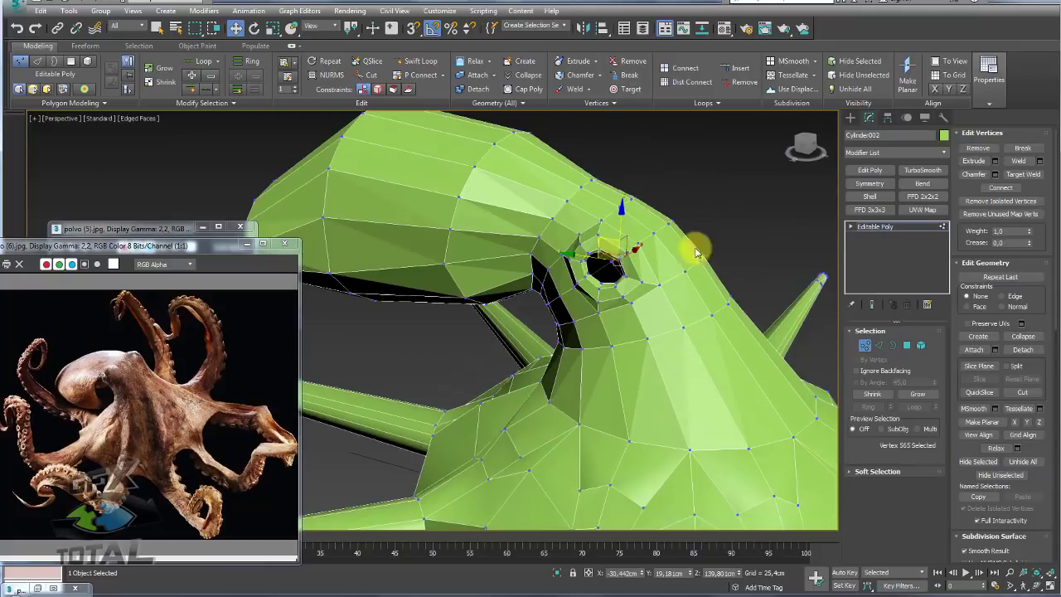
{"action": "left_click", "coordinate": [876, 227]}
{"action": "scroll", "coordinate": [700, 231], "scroll_direction": "down", "scroll_amount": 5}
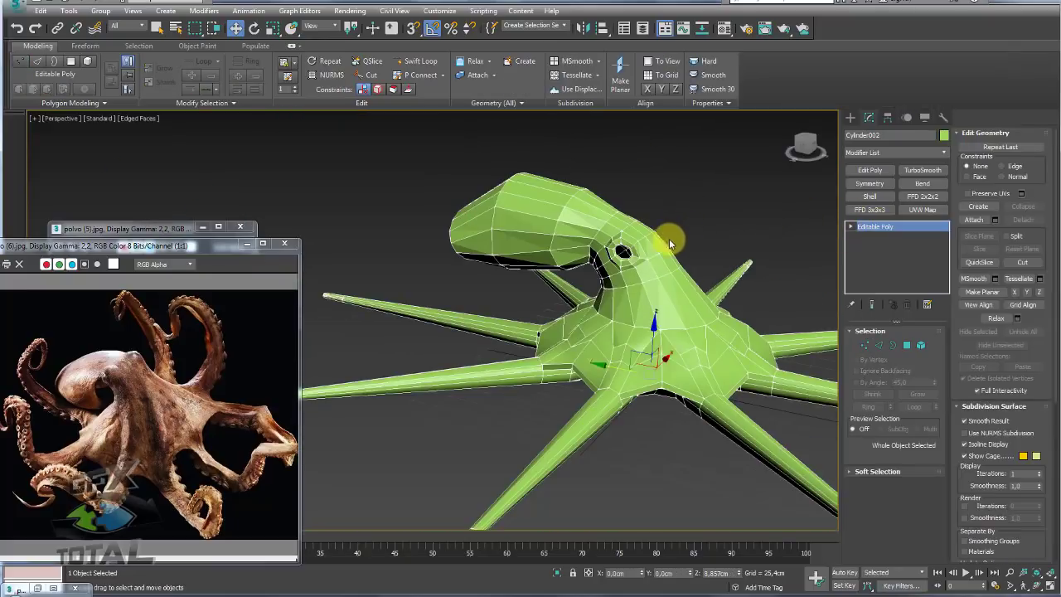
In the wireframe Left view, draw a small sphere at the eye hole.
{"action": "key", "text": "l"}
{"action": "key", "text": "F3"}
{"action": "scroll", "coordinate": [705, 335], "scroll_direction": "up", "scroll_amount": 8}
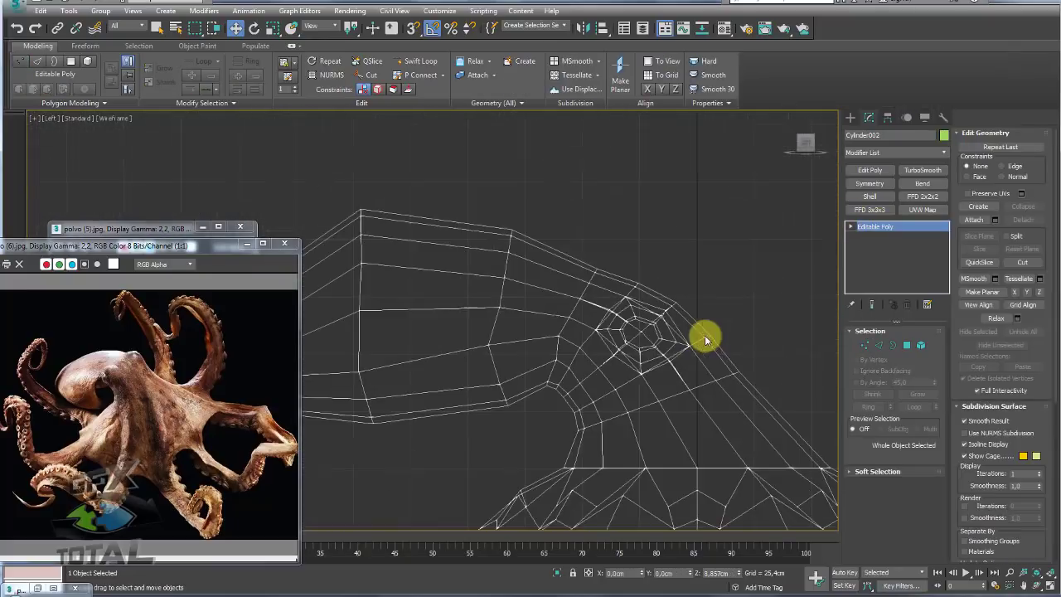
{"action": "left_click", "coordinate": [850, 117]}
{"action": "left_click", "coordinate": [871, 200]}
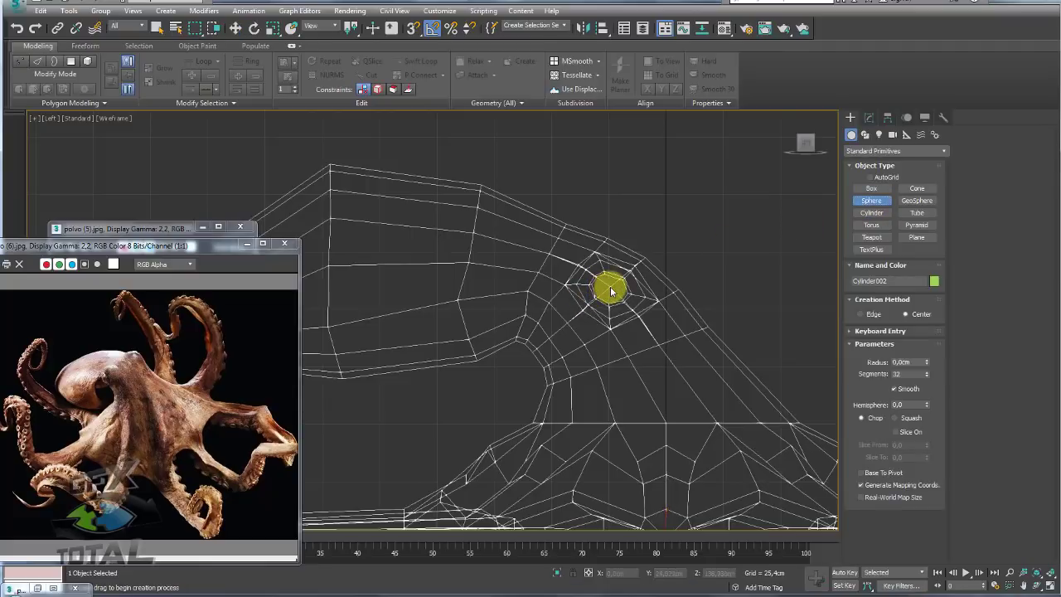
{"action": "left_click_drag", "start_coordinate": [611, 291], "coordinate": [616, 293]}
{"action": "right_click", "coordinate": [628, 296]}
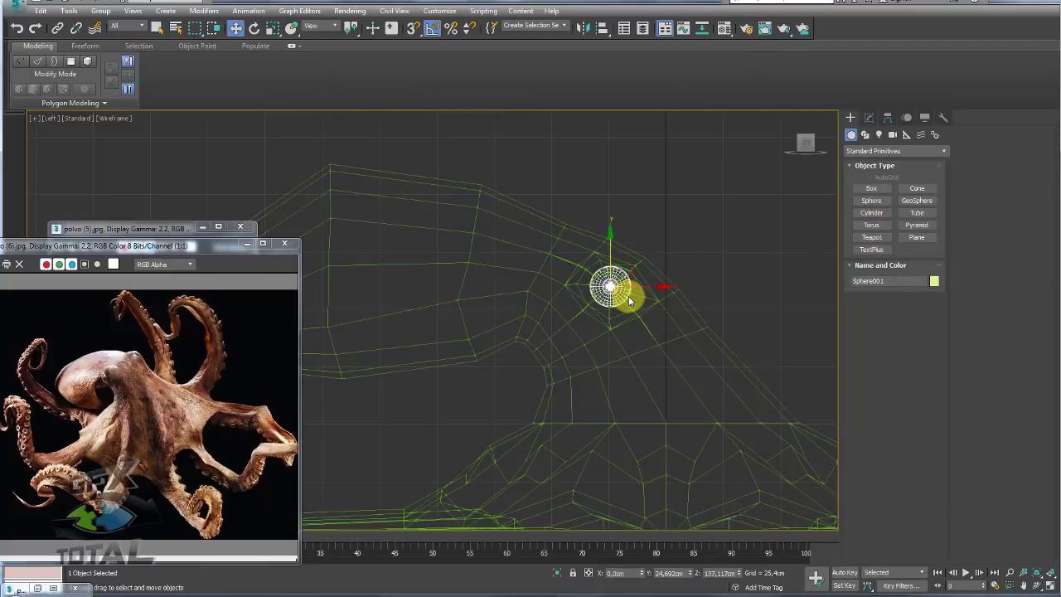
Select all of the sphere's polygons and move them into the eye socket.
{"action": "key", "text": "p"}
{"action": "mouse_move", "coordinate": [682, 312]}
{"action": "middle_mouse_down", "text": "alt"}
{"action": "mouse_move", "coordinate": [637, 258]}
{"action": "mouse_move", "coordinate": [668, 265]}
{"action": "middle_mouse_up", "text": "alt"}
{"action": "scroll", "coordinate": [636, 258], "scroll_direction": "up", "scroll_amount": 3}
{"action": "scroll", "coordinate": [658, 282], "scroll_direction": "up", "scroll_amount": 3}
{"action": "left_click", "coordinate": [869, 117]}
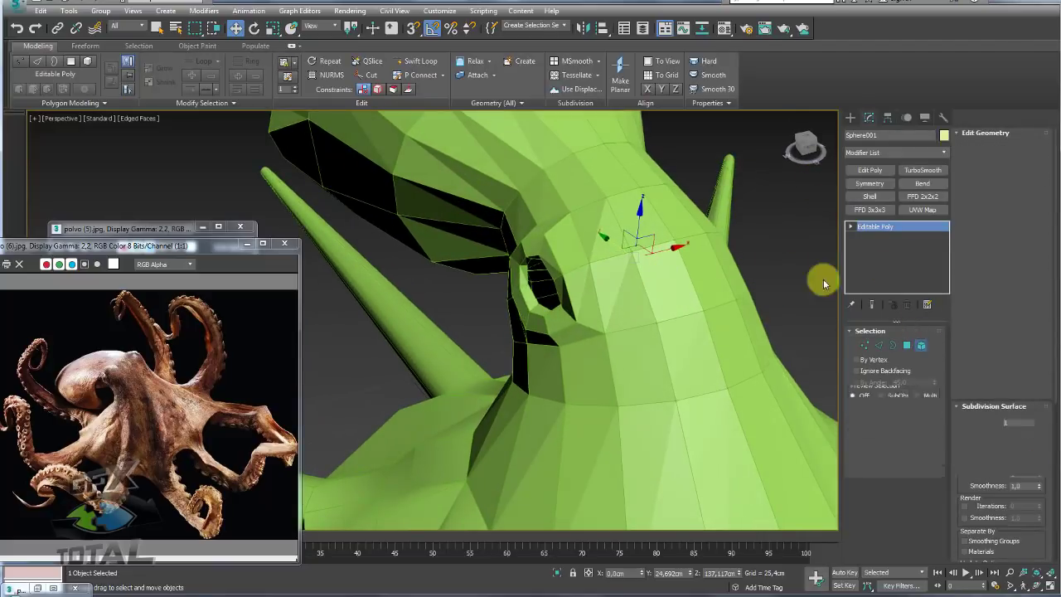
{"action": "key", "text": "F3"}
{"action": "key", "text": "ctrl+a"}
{"action": "key", "text": "F3"}
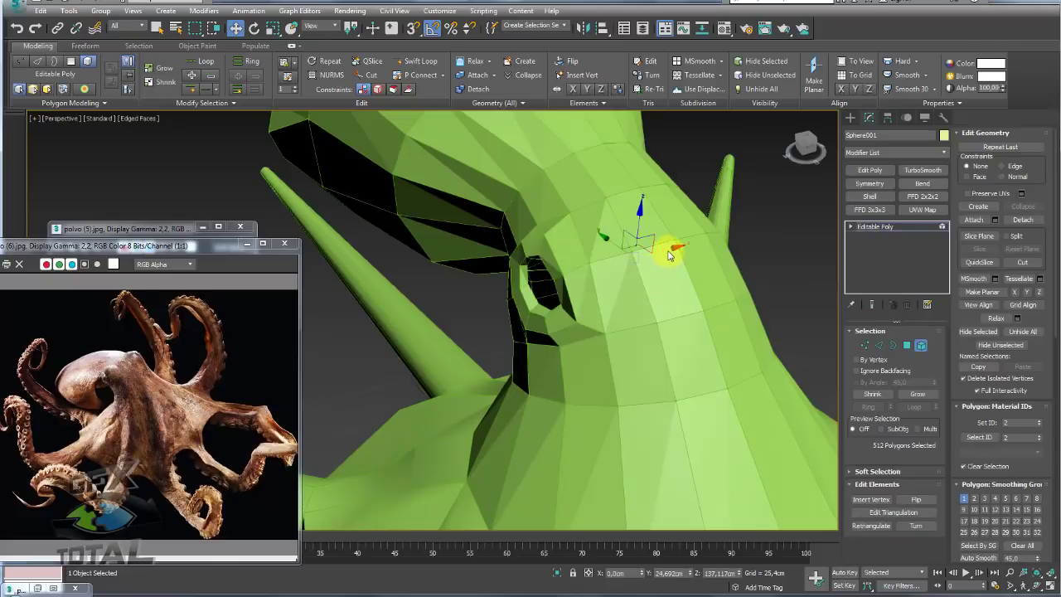
{"action": "left_click_drag", "start_coordinate": [669, 255], "coordinate": [583, 274]}
{"action": "mouse_move", "coordinate": [589, 272]}
{"action": "middle_mouse_down", "text": "alt"}
{"action": "mouse_move", "coordinate": [572, 282]}
{"action": "mouse_move", "coordinate": [770, 277]}
{"action": "middle_mouse_up", "text": "alt"}
{"action": "scroll", "coordinate": [572, 282], "scroll_direction": "up", "scroll_amount": 3}
{"action": "scroll", "coordinate": [565, 287], "scroll_direction": "up", "scroll_amount": 2}
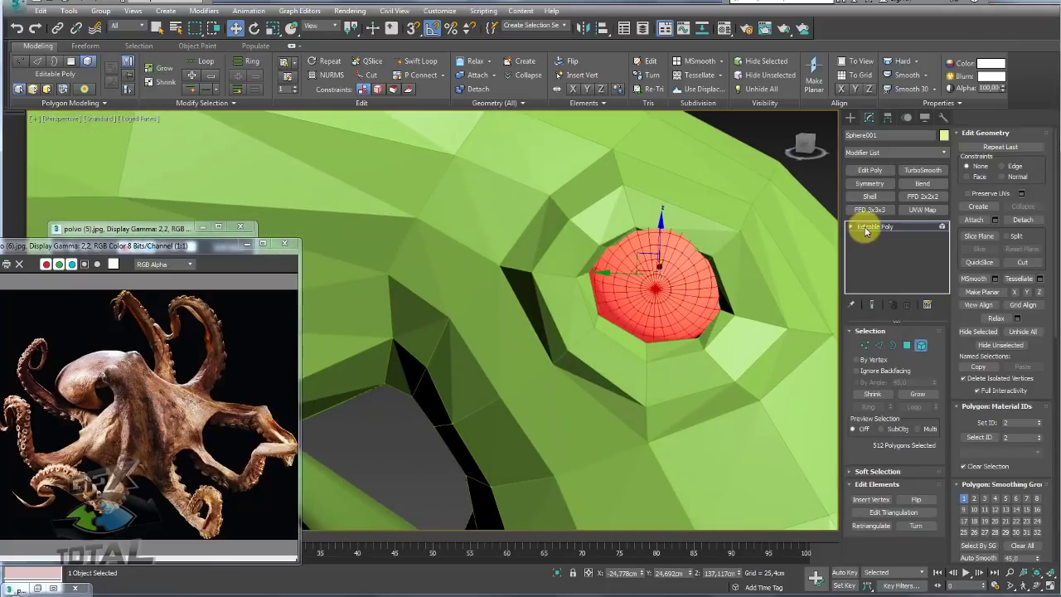
{"action": "middle_click_drag", "start_coordinate": [820, 249], "coordinate": [692, 270], "text": "alt"}
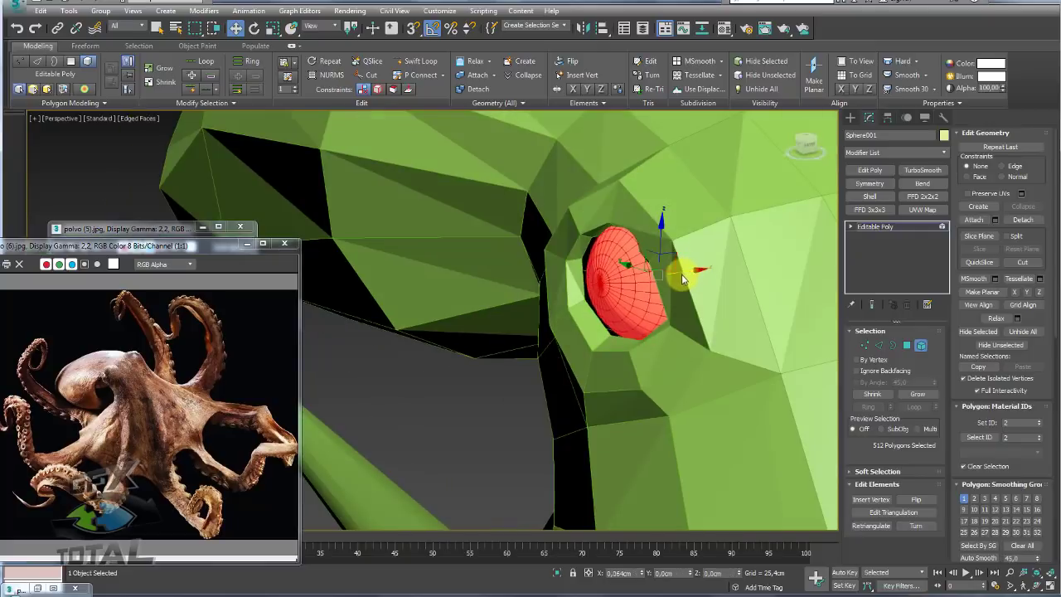
Select the octopus body mesh and pick a vertex on the socket rim.
{"action": "left_click", "coordinate": [869, 225]}
{"action": "left_click", "coordinate": [685, 263]}
{"action": "middle_click_drag", "start_coordinate": [685, 263], "coordinate": [765, 252], "text": "alt"}
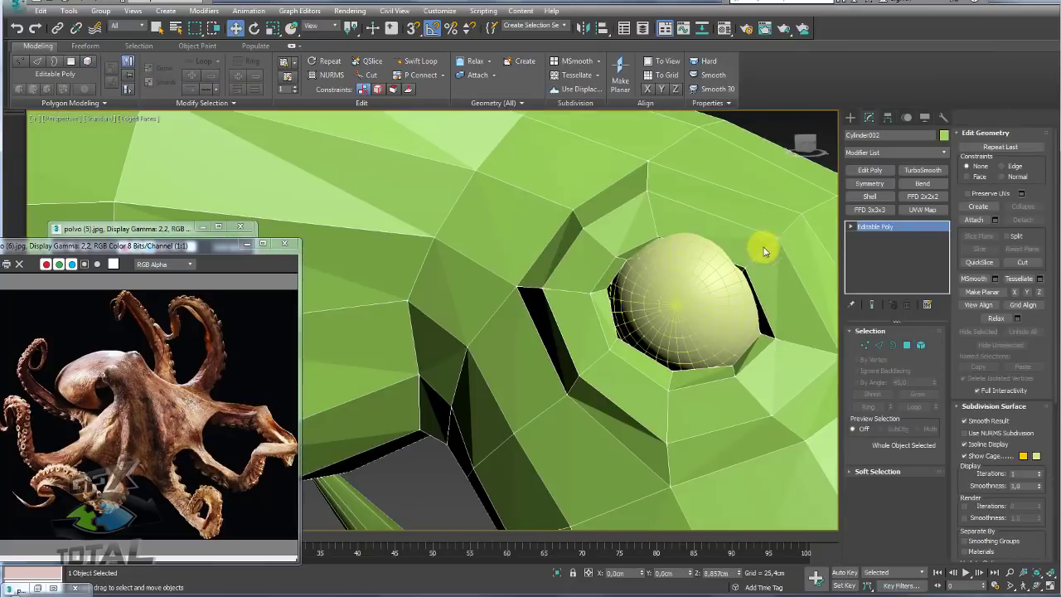
{"action": "left_click", "coordinate": [867, 345]}
{"action": "left_click", "coordinate": [711, 284]}
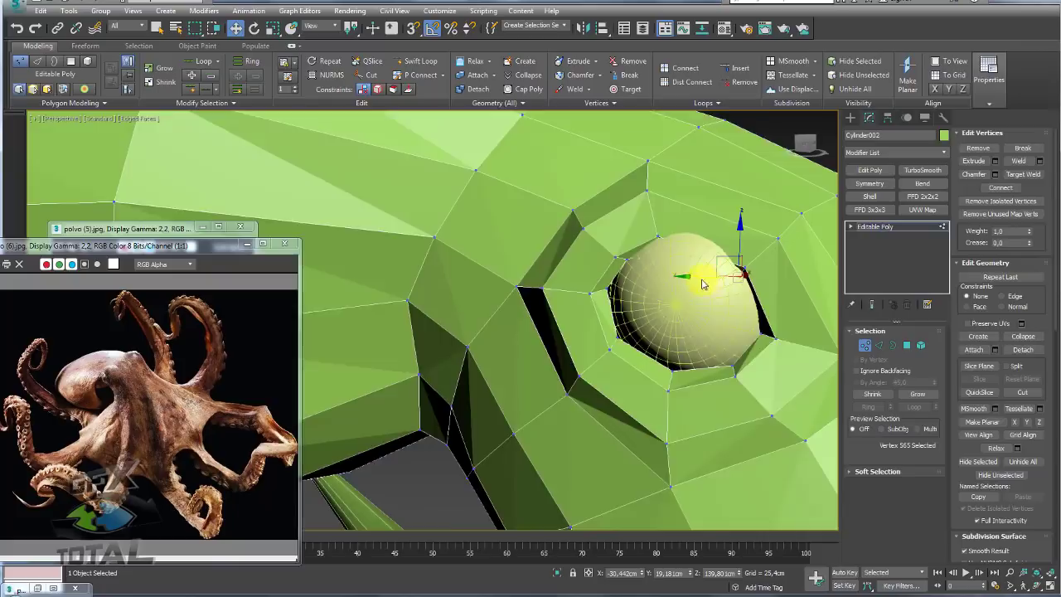
Add a second rim vertex and pull the pair up and left toward the eyeball.
{"action": "key", "text": "F3"}
{"action": "scroll", "coordinate": [664, 249], "scroll_direction": "up", "scroll_amount": 3}
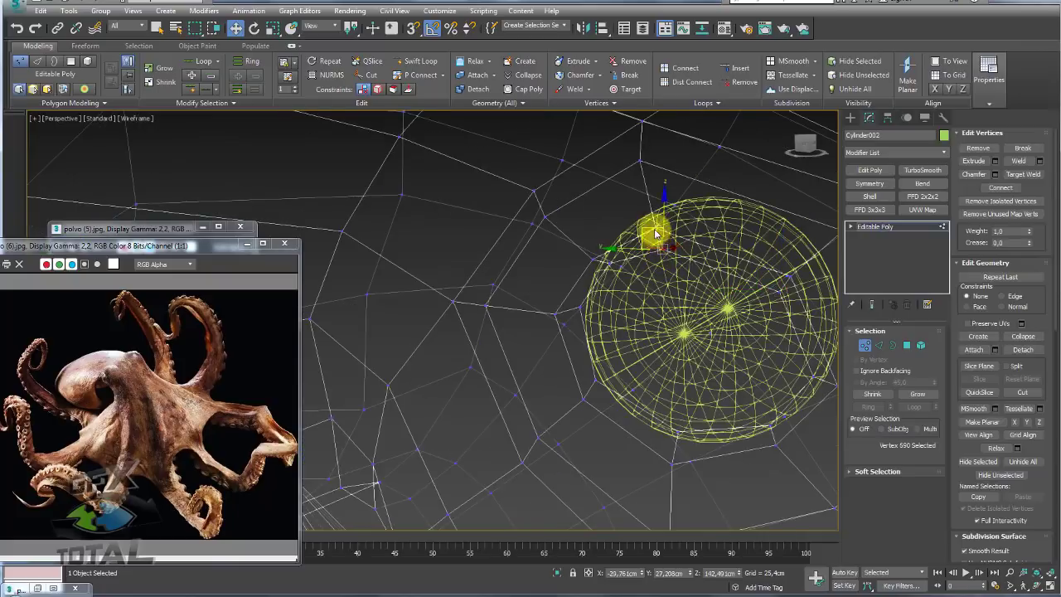
{"action": "left_click", "coordinate": [655, 234], "text": "ctrl"}
{"action": "middle_click_drag", "start_coordinate": [656, 235], "coordinate": [684, 217], "text": "alt"}
{"action": "key", "text": "F3"}
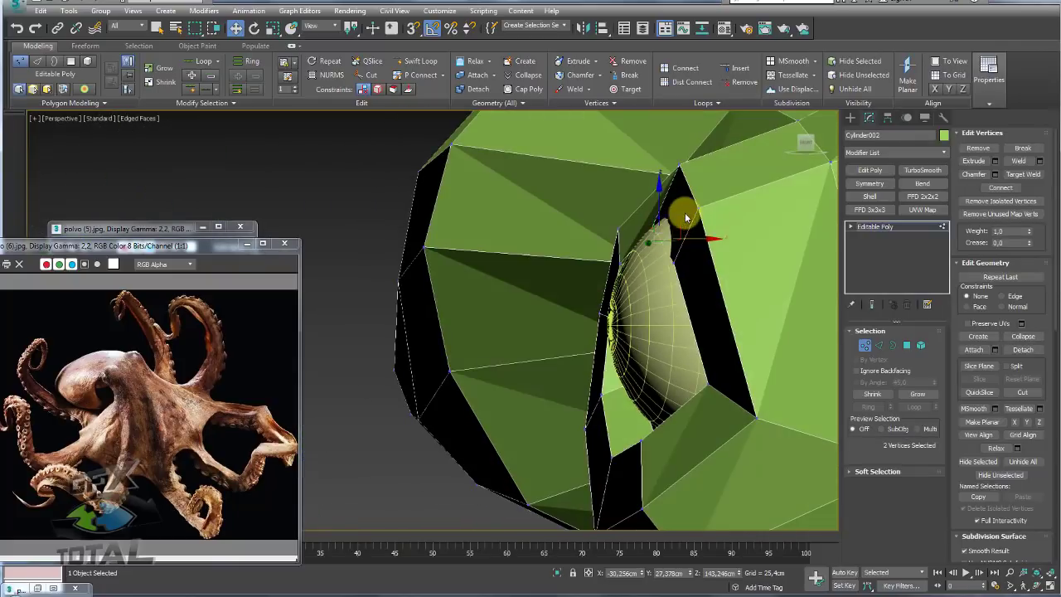
{"action": "left_click_drag", "start_coordinate": [679, 214], "coordinate": [668, 194]}
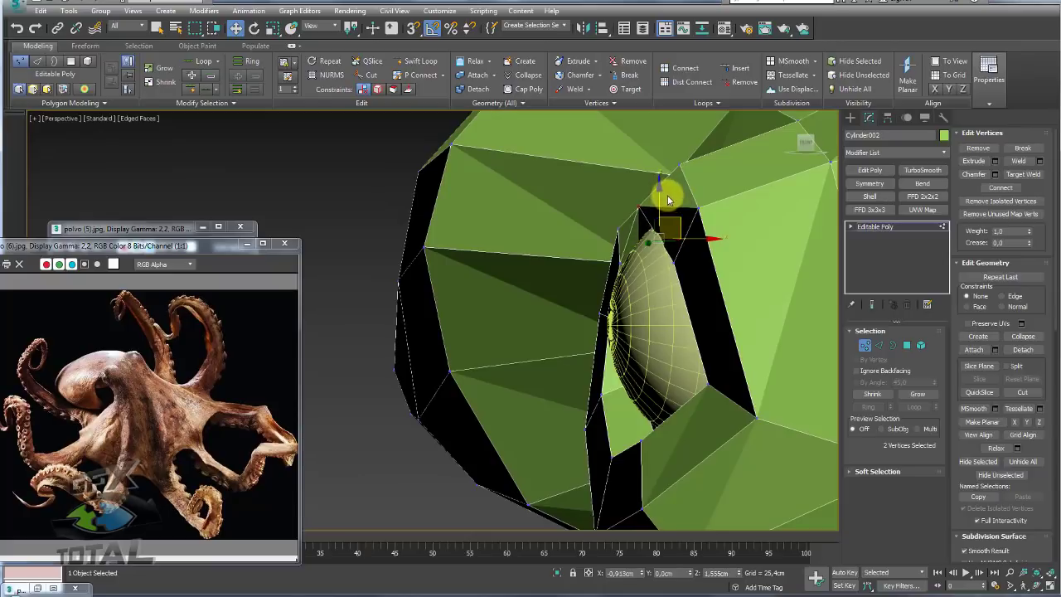
{"action": "middle_click_drag", "start_coordinate": [655, 259], "coordinate": [705, 277], "text": "alt"}
{"action": "key", "text": "F3"}
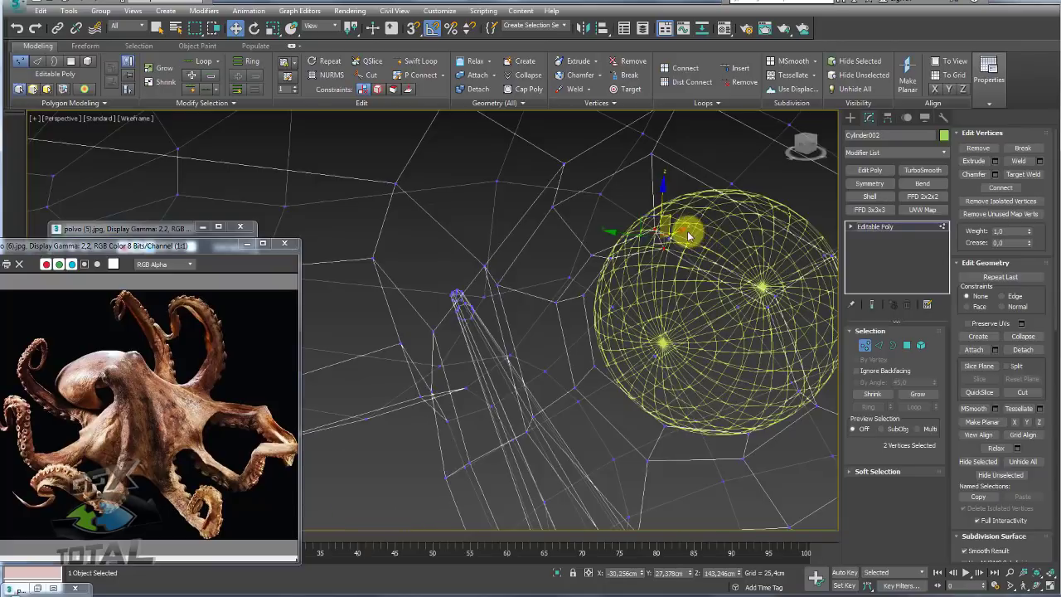
{"action": "scroll", "coordinate": [687, 240], "scroll_direction": "up", "scroll_amount": 5}
{"action": "scroll", "coordinate": [675, 257], "scroll_direction": "down", "scroll_amount": 5}
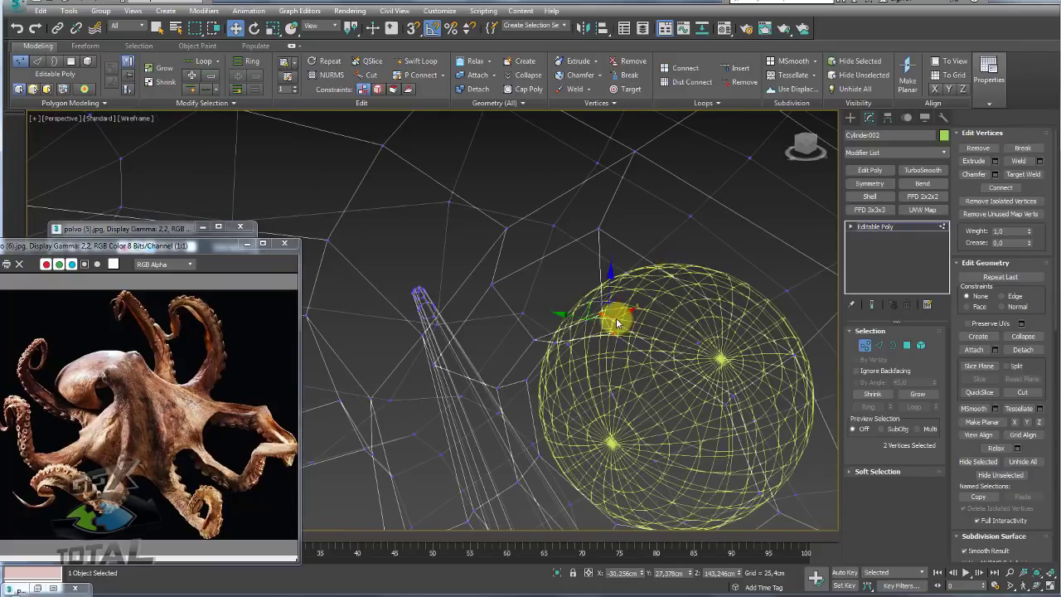
{"action": "mouse_move", "coordinate": [627, 340]}
{"action": "middle_mouse_down", "text": "alt"}
{"action": "mouse_move", "coordinate": [614, 303]}
{"action": "mouse_move", "coordinate": [652, 308]}
{"action": "mouse_move", "coordinate": [613, 315]}
{"action": "mouse_move", "coordinate": [635, 321]}
{"action": "mouse_move", "coordinate": [605, 320]}
{"action": "mouse_move", "coordinate": [628, 316]}
{"action": "middle_mouse_up", "text": "alt"}
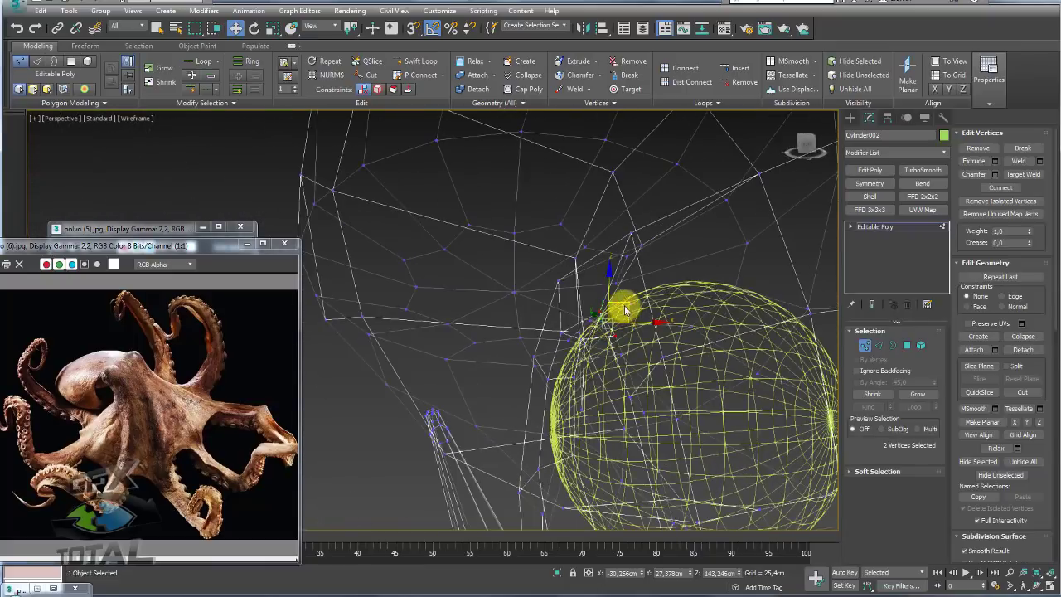
{"action": "left_click_drag", "start_coordinate": [625, 310], "coordinate": [604, 300]}
Move the two rim vertices further up and left so they hug the sphere.
{"action": "key", "text": "F3"}
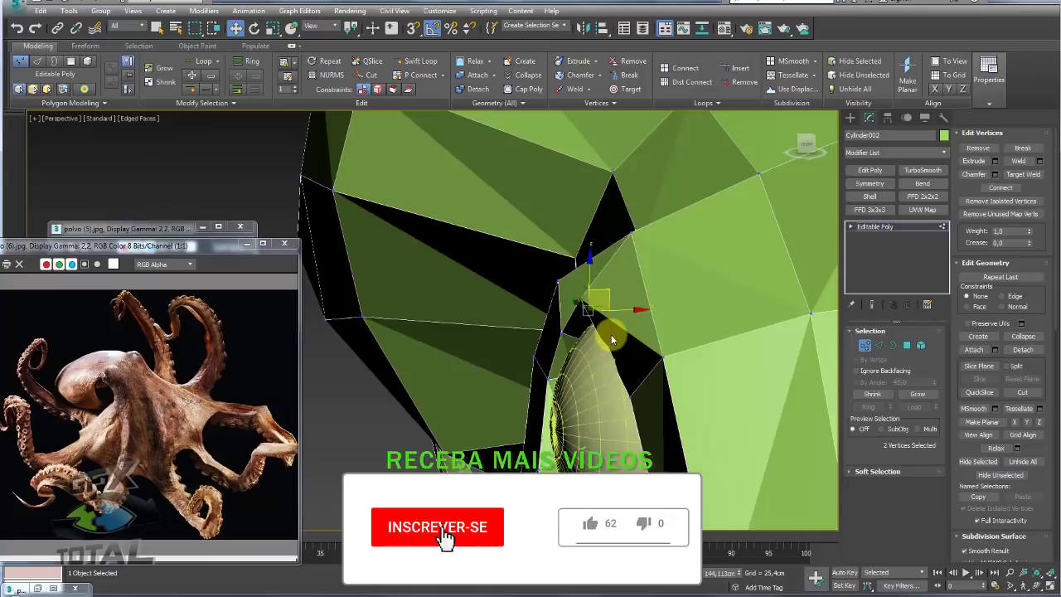
{"action": "mouse_move", "coordinate": [611, 334]}
{"action": "middle_mouse_down", "text": "alt"}
{"action": "mouse_move", "coordinate": [675, 337]}
{"action": "mouse_move", "coordinate": [735, 380]}
{"action": "middle_mouse_up", "text": "alt"}
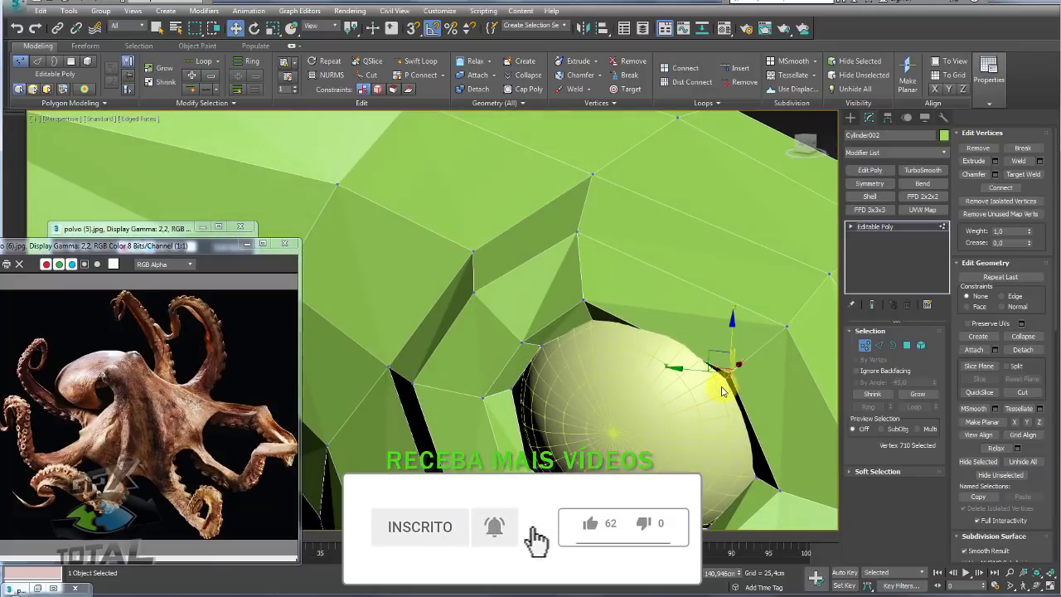
{"action": "key", "text": "F3"}
{"action": "scroll", "coordinate": [716, 386], "scroll_direction": "down", "scroll_amount": 3}
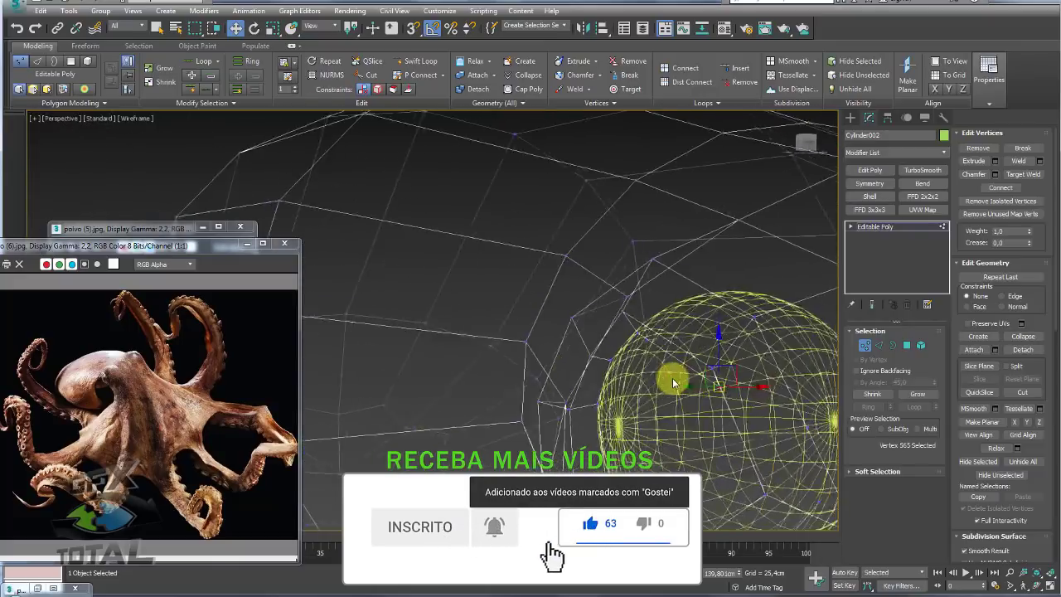
{"action": "scroll", "coordinate": [694, 365], "scroll_direction": "down", "scroll_amount": 2}
{"action": "left_click_drag", "start_coordinate": [692, 364], "coordinate": [666, 369]}
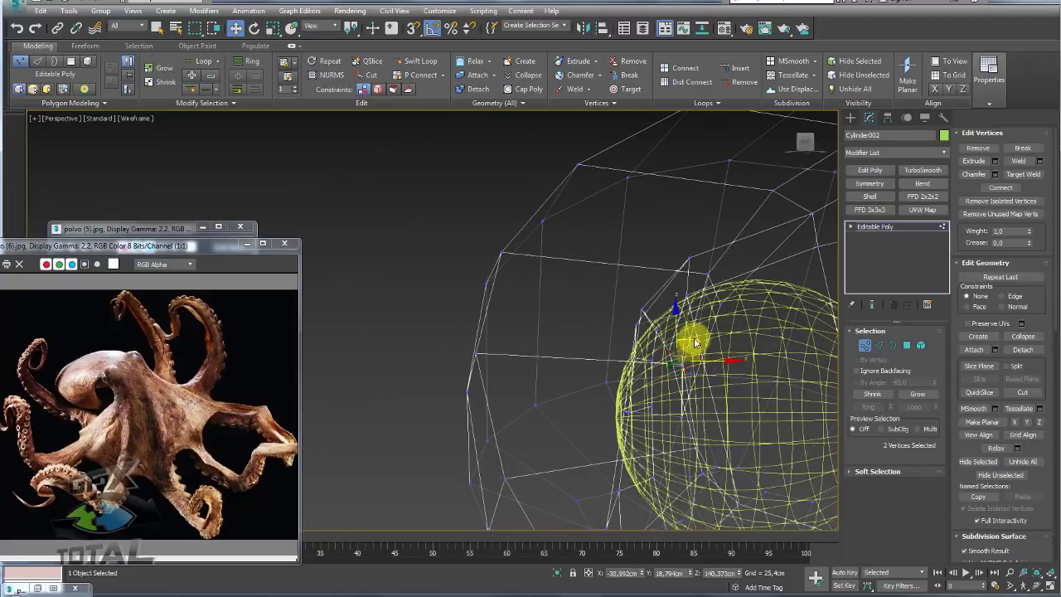
{"action": "key", "text": "F3"}
{"action": "mouse_move", "coordinate": [666, 370]}
{"action": "middle_mouse_down", "text": "alt"}
{"action": "mouse_move", "coordinate": [741, 360]}
{"action": "mouse_move", "coordinate": [777, 374]}
{"action": "mouse_move", "coordinate": [748, 346]}
{"action": "mouse_move", "coordinate": [553, 265]}
{"action": "middle_mouse_up", "text": "alt"}
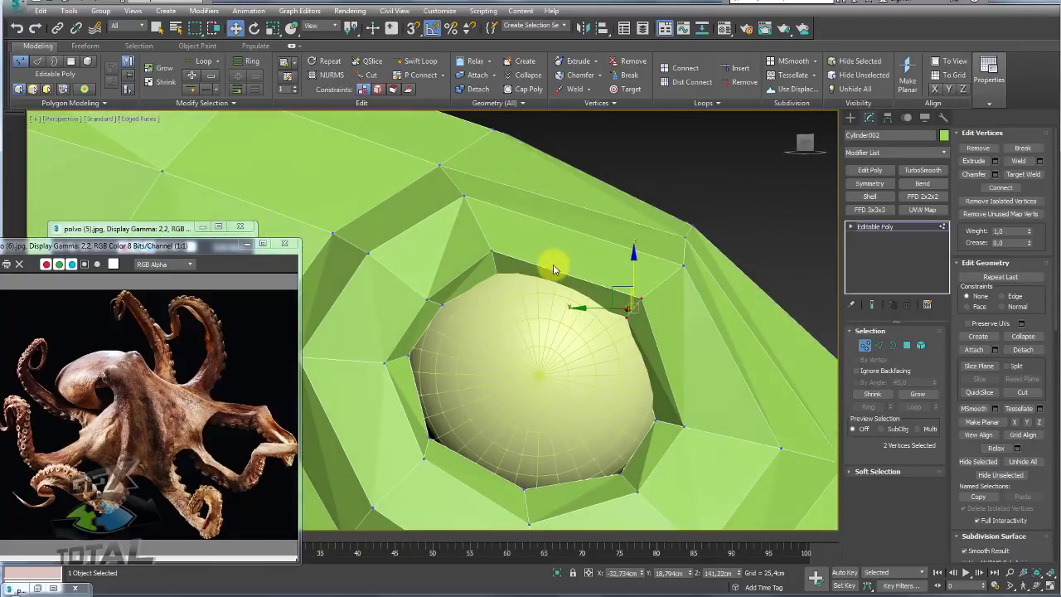
{"action": "left_click", "coordinate": [494, 262]}
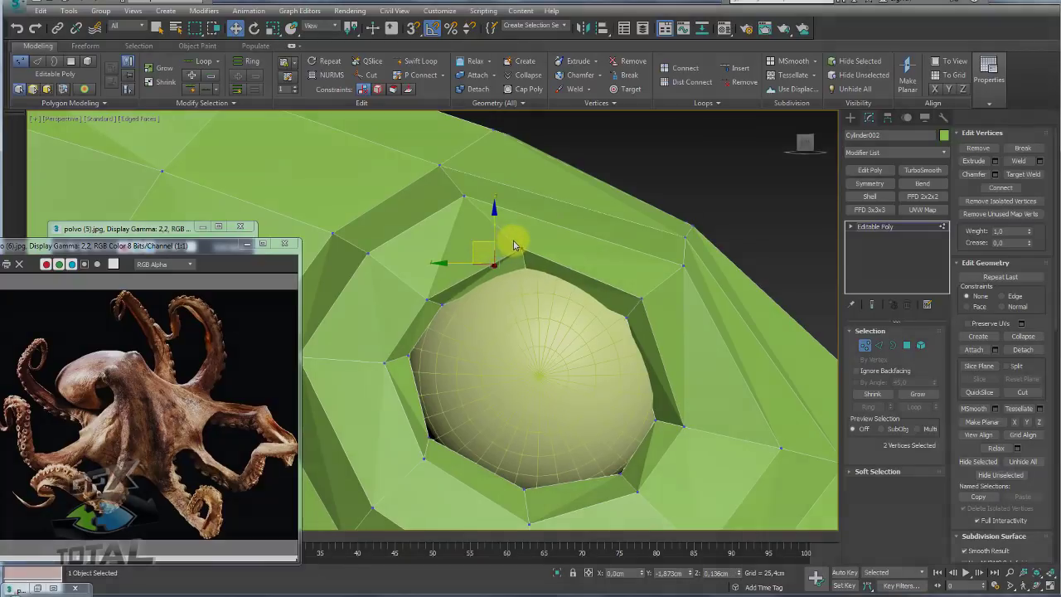